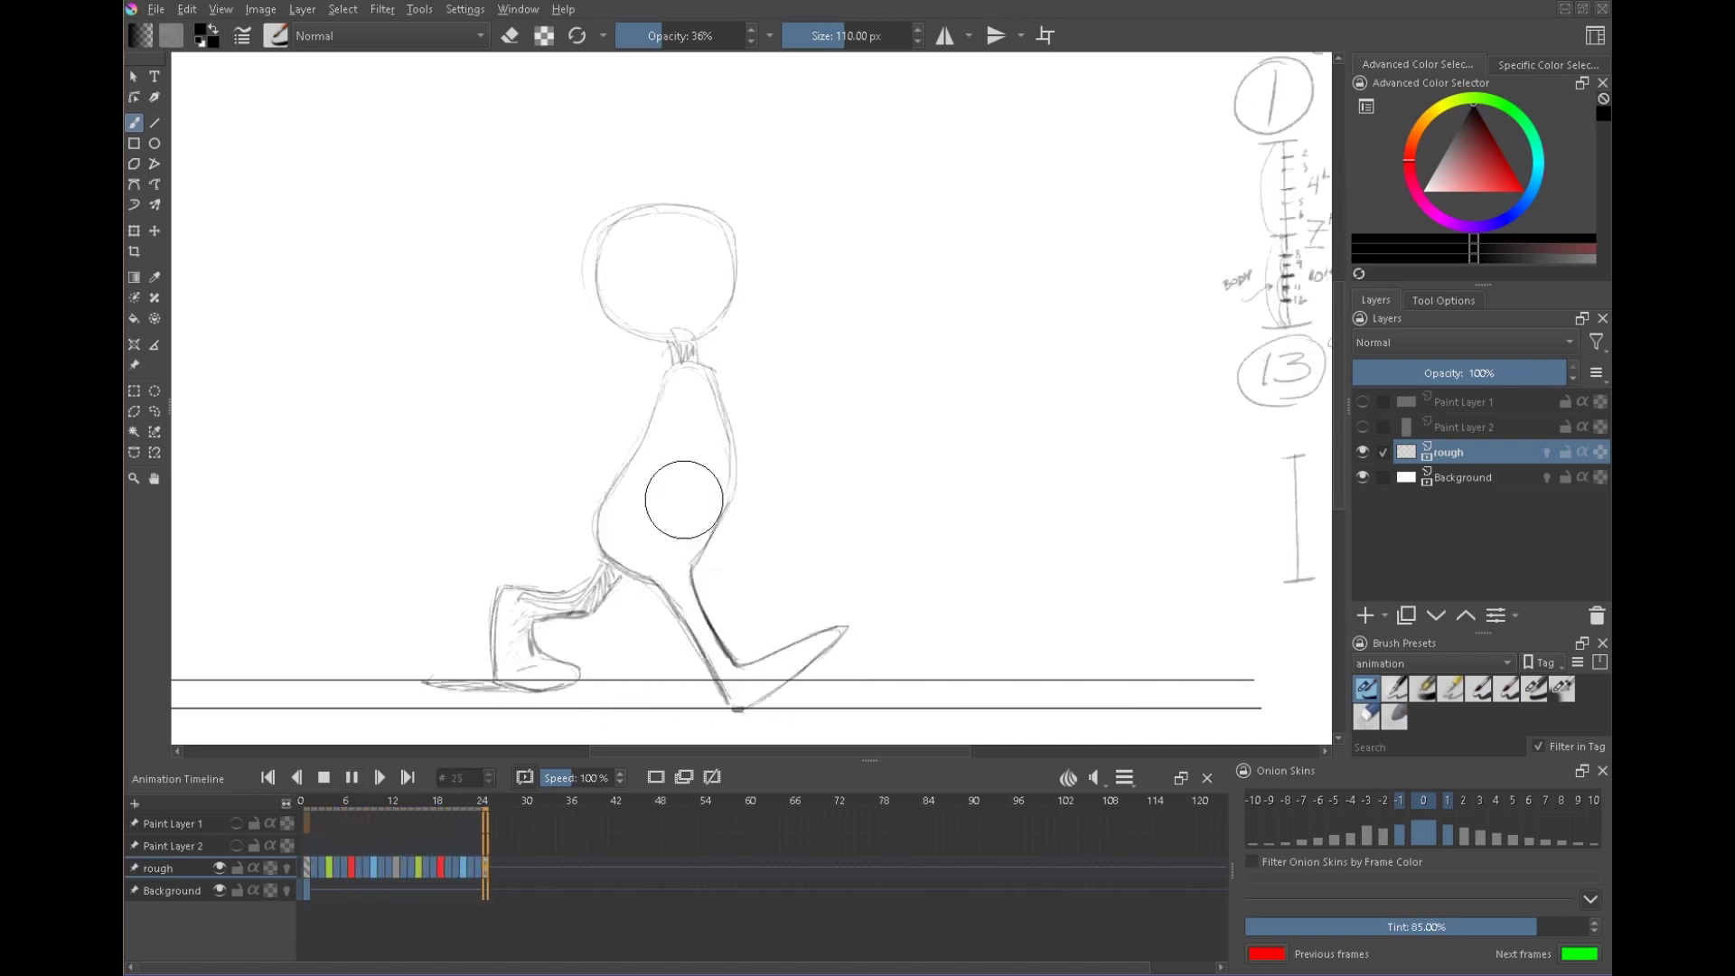
- Stop the playback, add a new paint layer above the rough layer and name it rough arms
{"action": "left_click", "coordinate": [327, 773]}
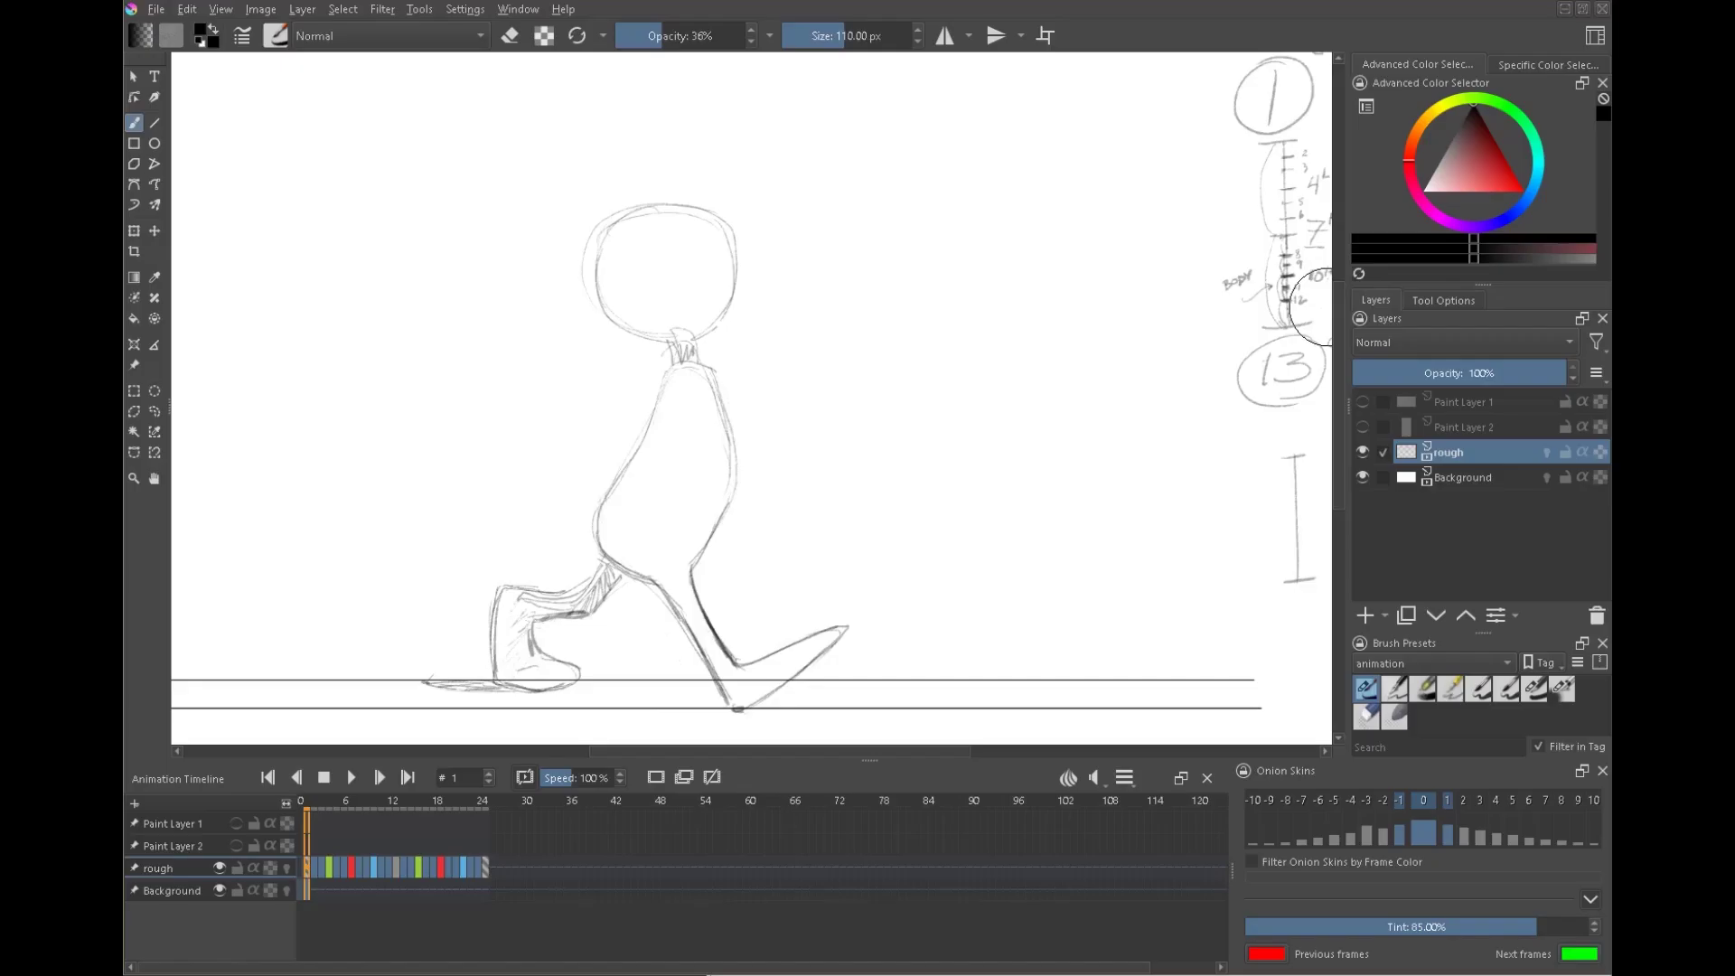
{"action": "left_click", "coordinate": [1364, 614]}
{"action": "double_click", "coordinate": [1426, 453]}
{"action": "type", "text": "rou"}
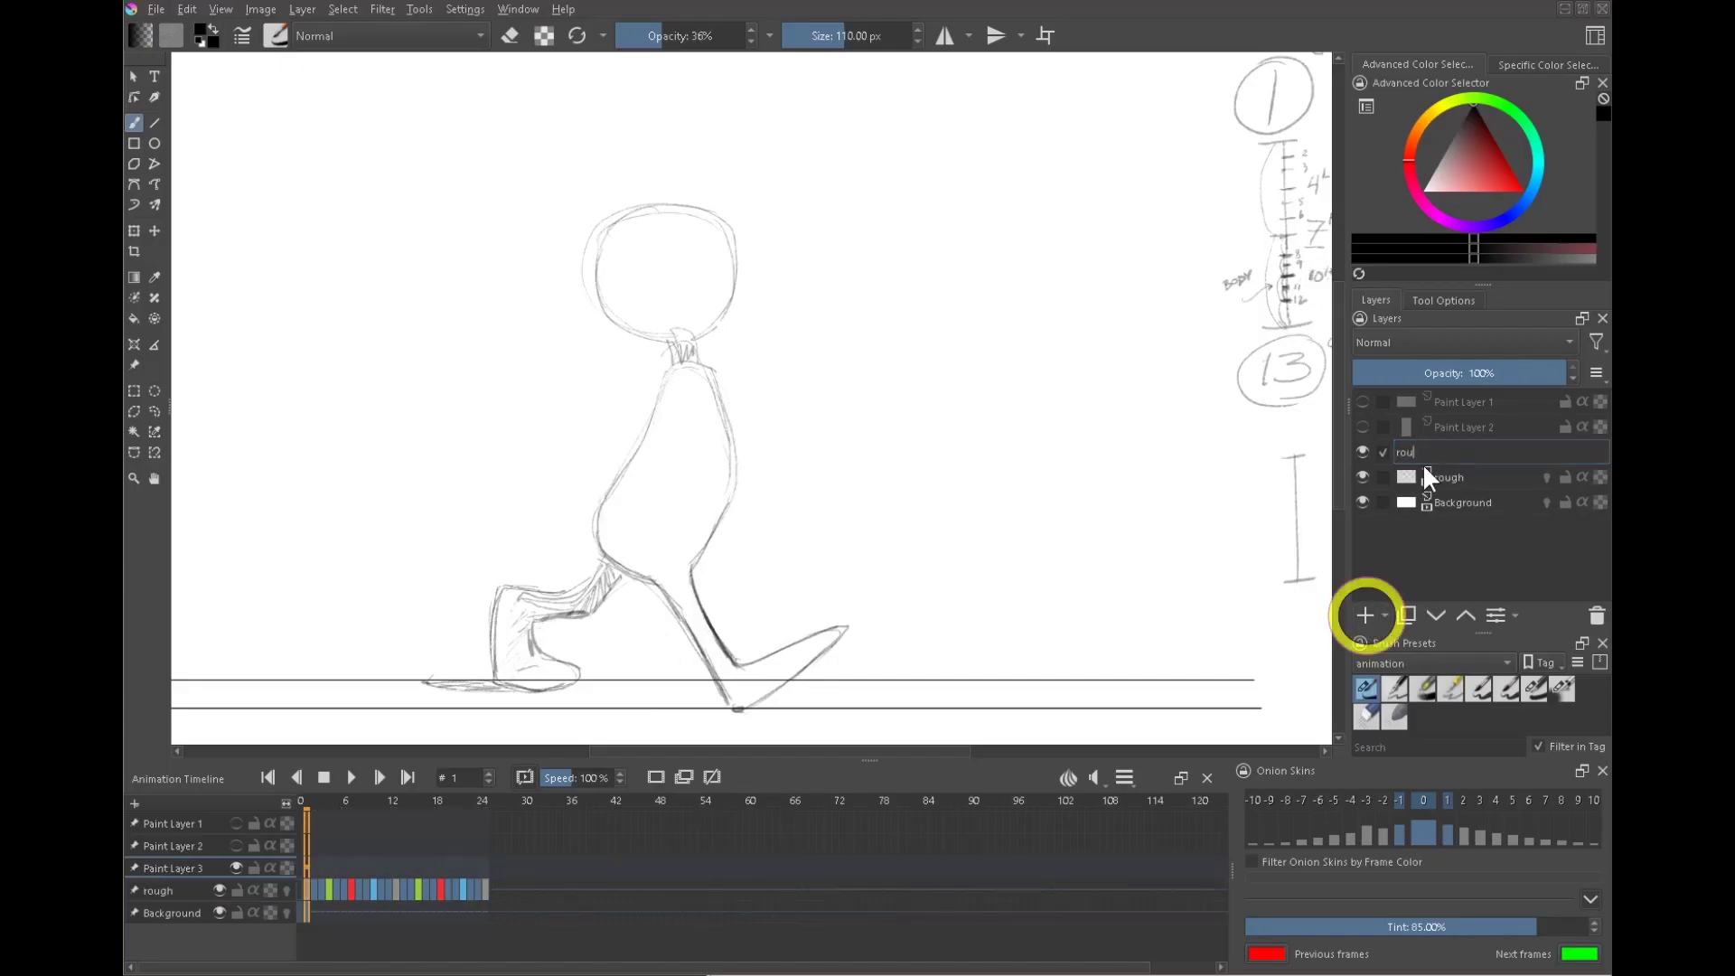
{"action": "type", "text": "gh arms"}
{"action": "key", "text": "Return"}
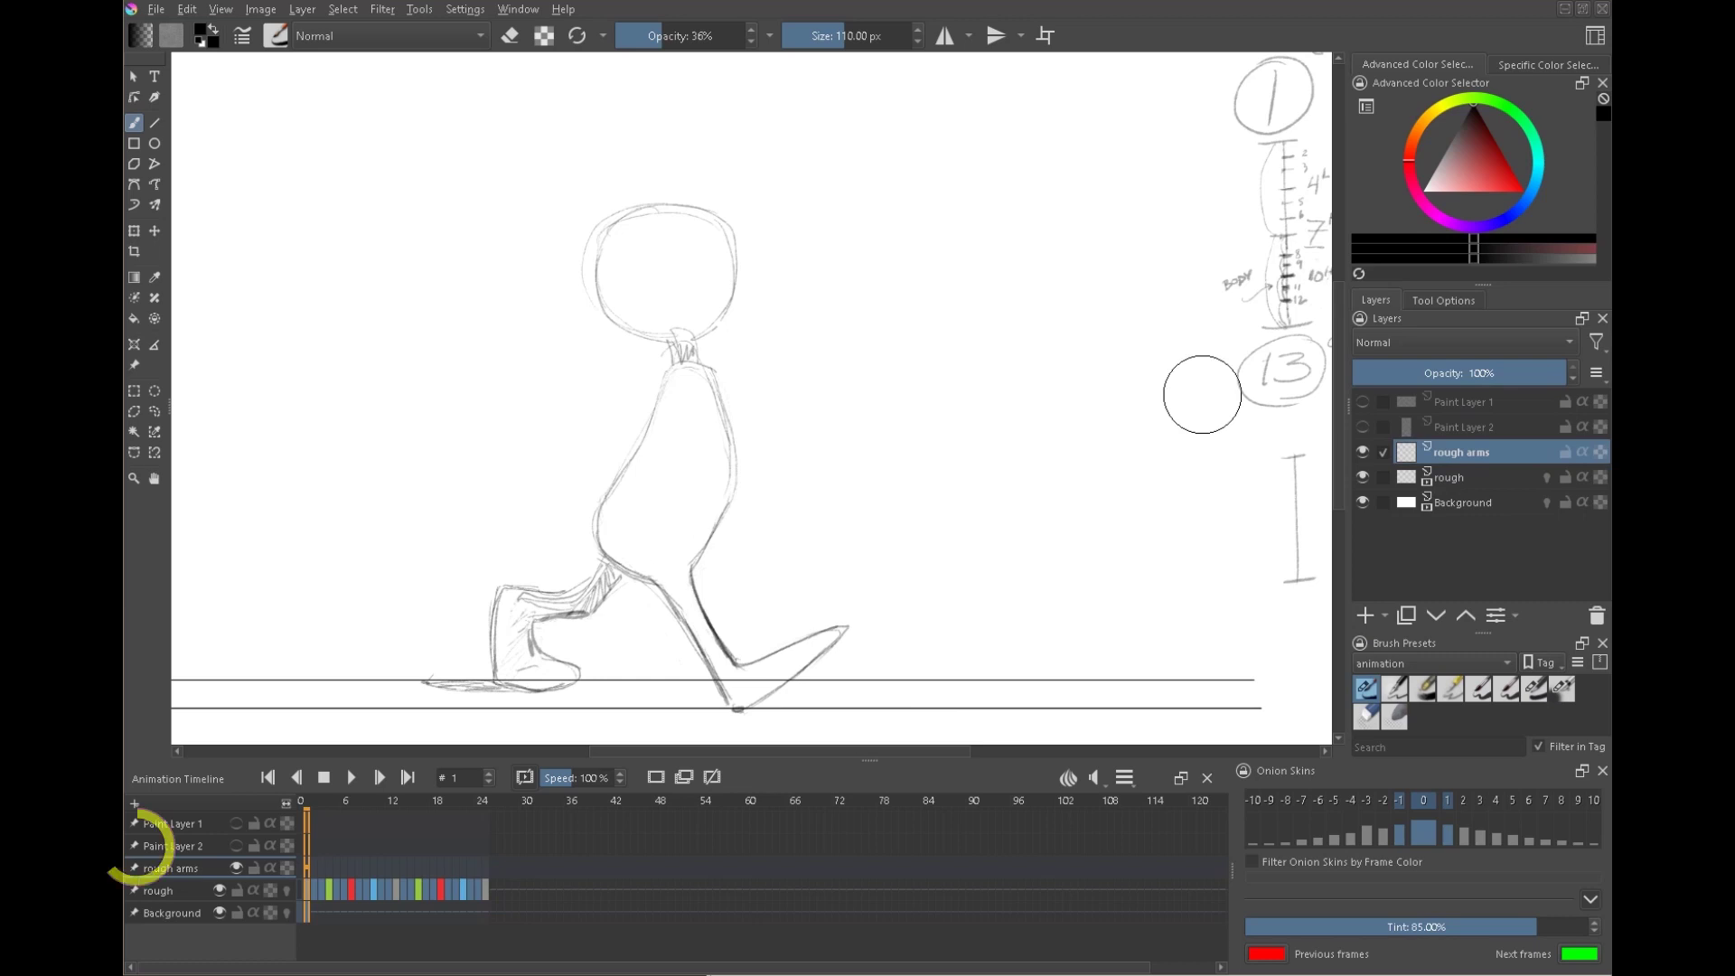
- Unpin Paint Layer 1 and Paint Layer 2 from the timeline and add a blank frame at frame 1 of the rough arms layer
{"action": "left_click", "coordinate": [133, 846]}
{"action": "left_click", "coordinate": [134, 823]}
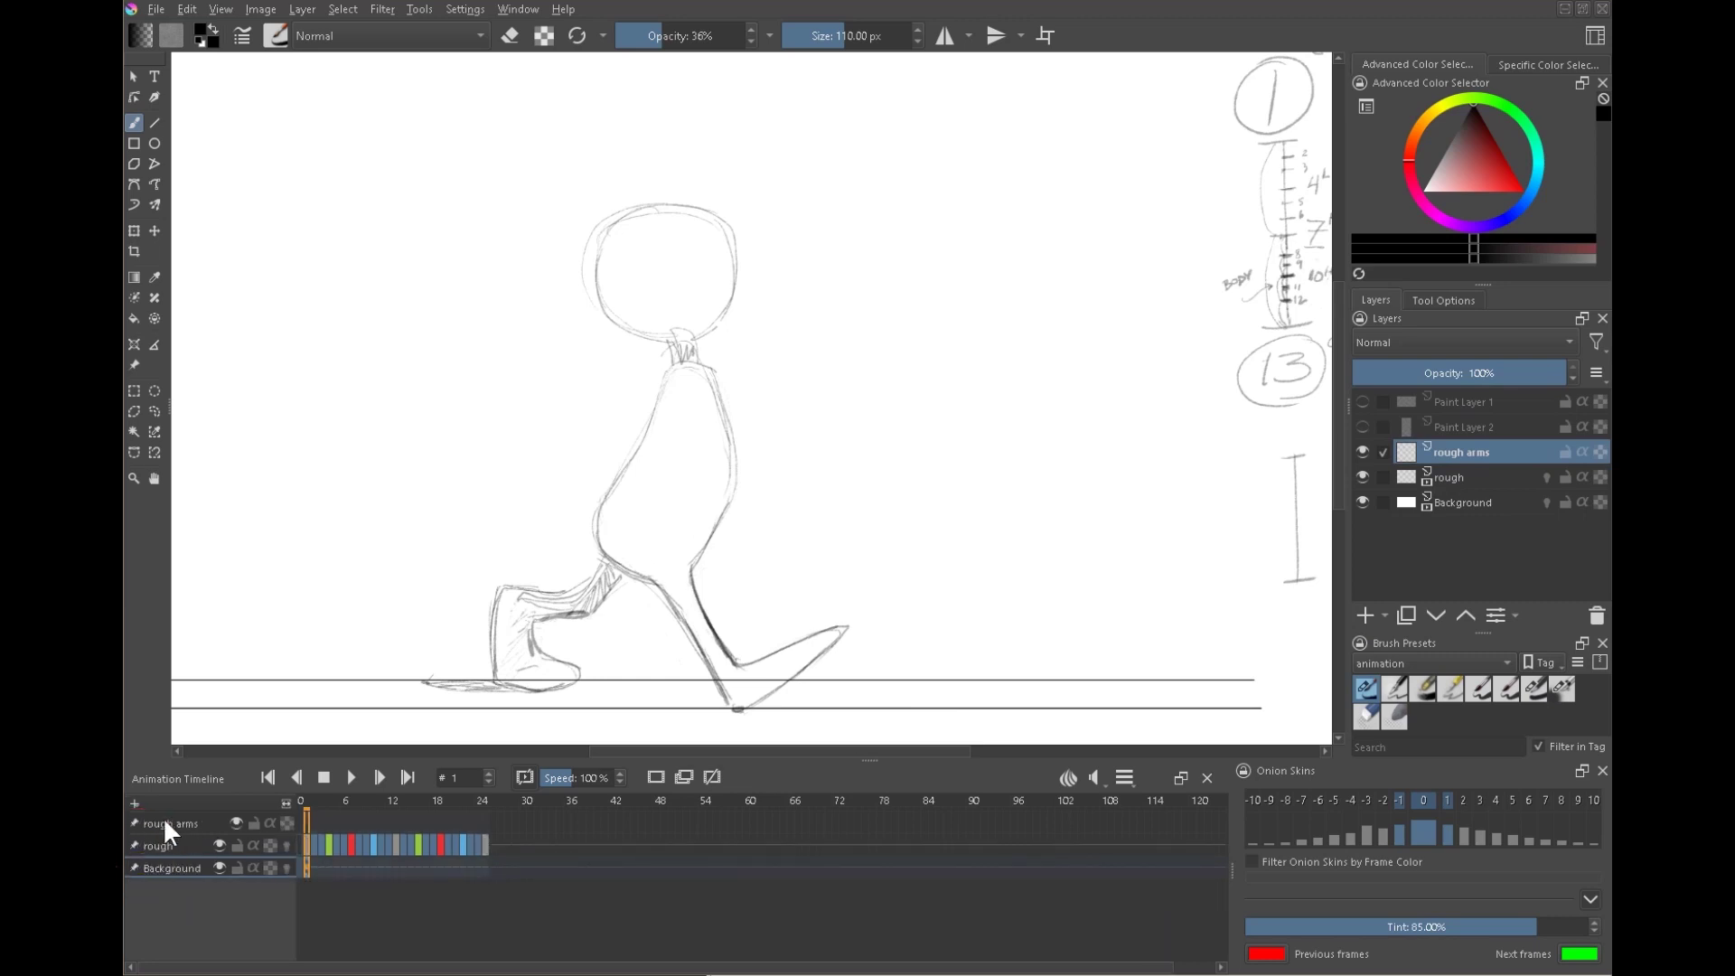
{"action": "left_click", "coordinate": [1366, 434]}
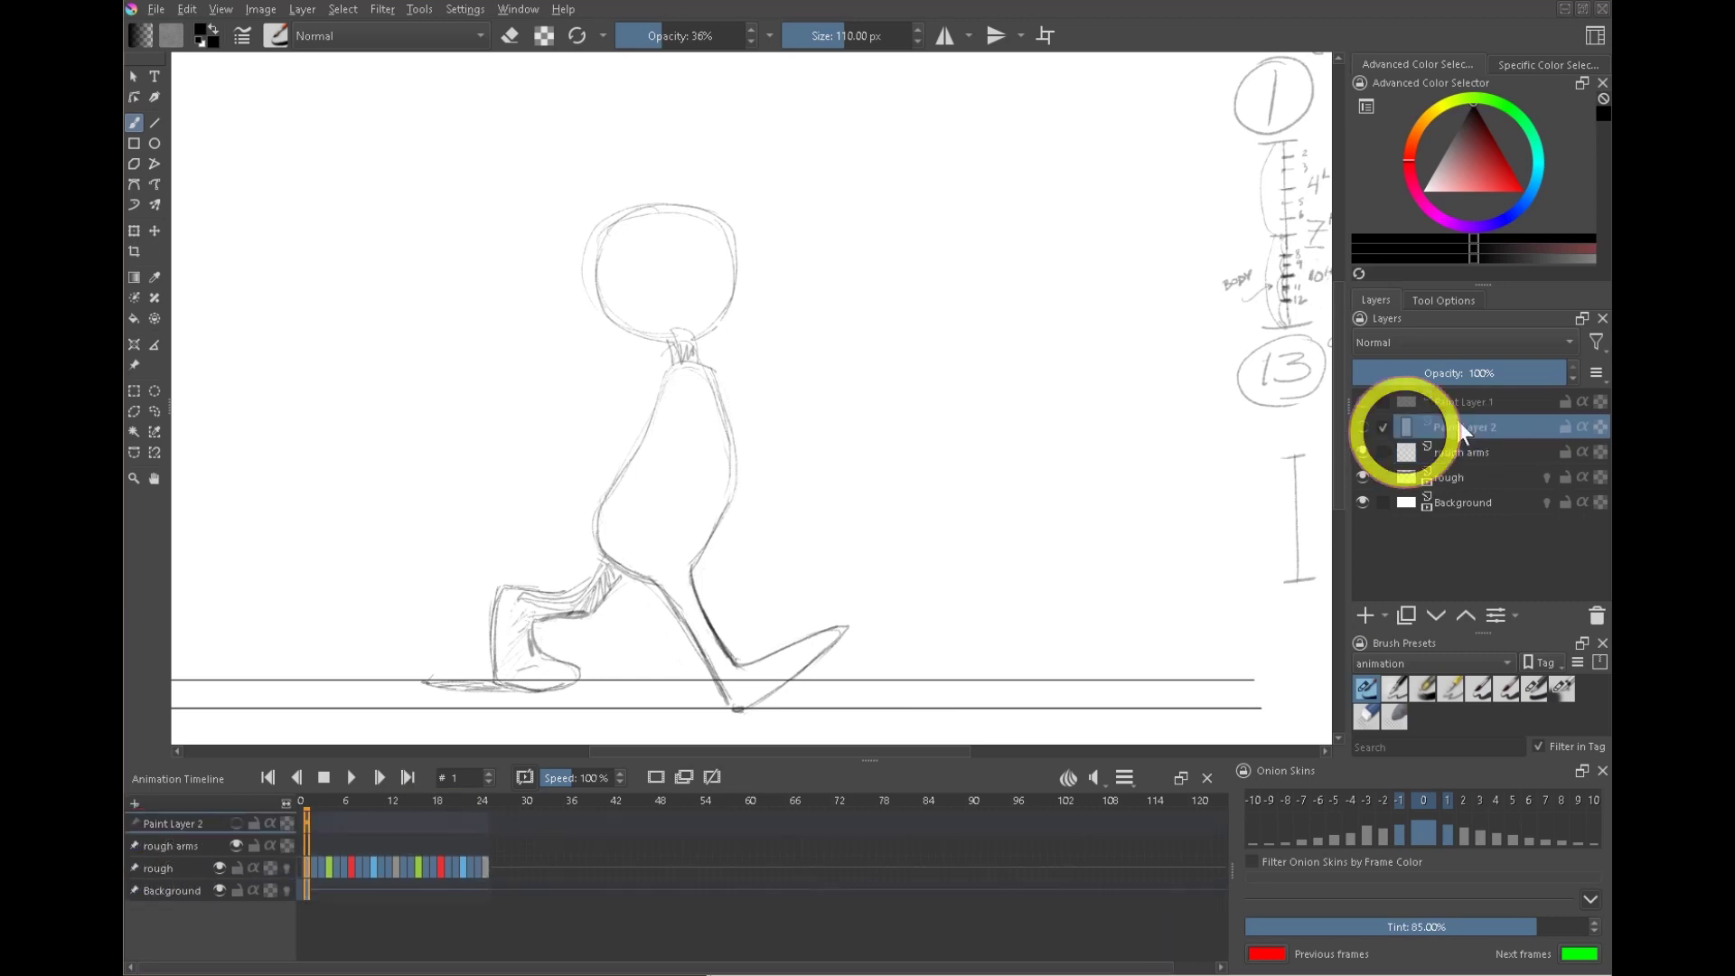
{"action": "left_click", "coordinate": [137, 823]}
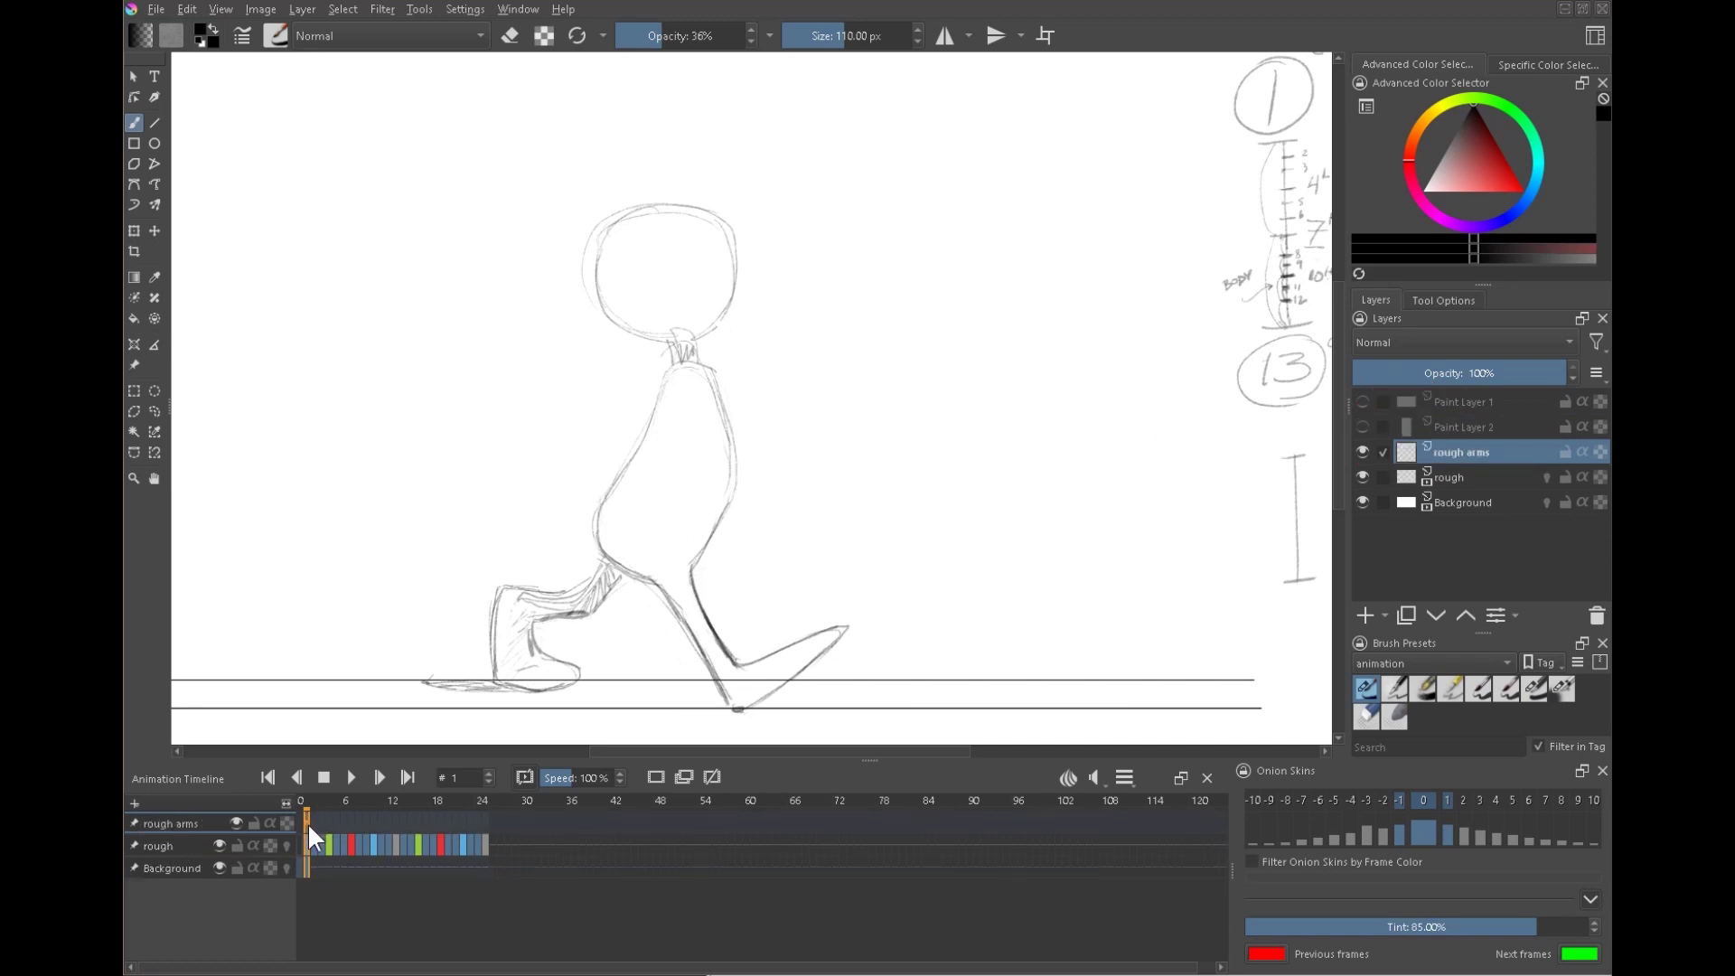
{"action": "left_click", "coordinate": [656, 777]}
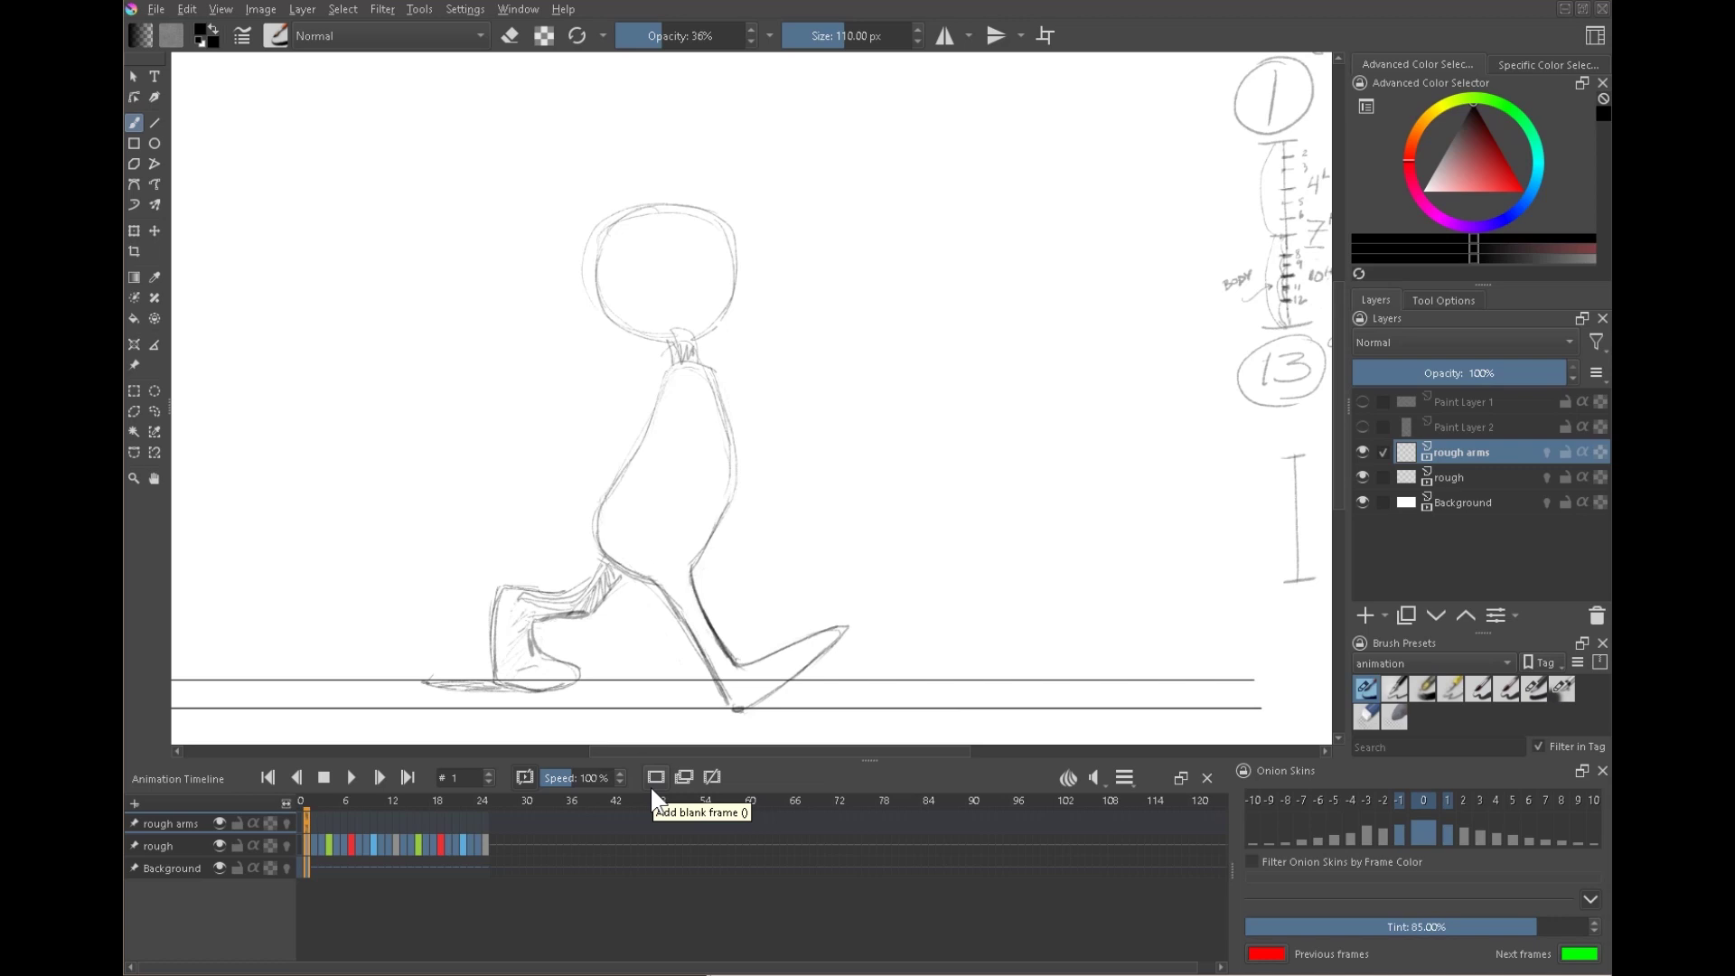
- Move the rough layer's keyframes 2 and 3 to frames 26 and 27, after the last drawing of the cycle
{"action": "left_click_drag", "start_coordinate": [686, 468], "coordinate": [714, 271]}
{"action": "left_click_drag", "start_coordinate": [749, 461], "coordinate": [782, 353]}
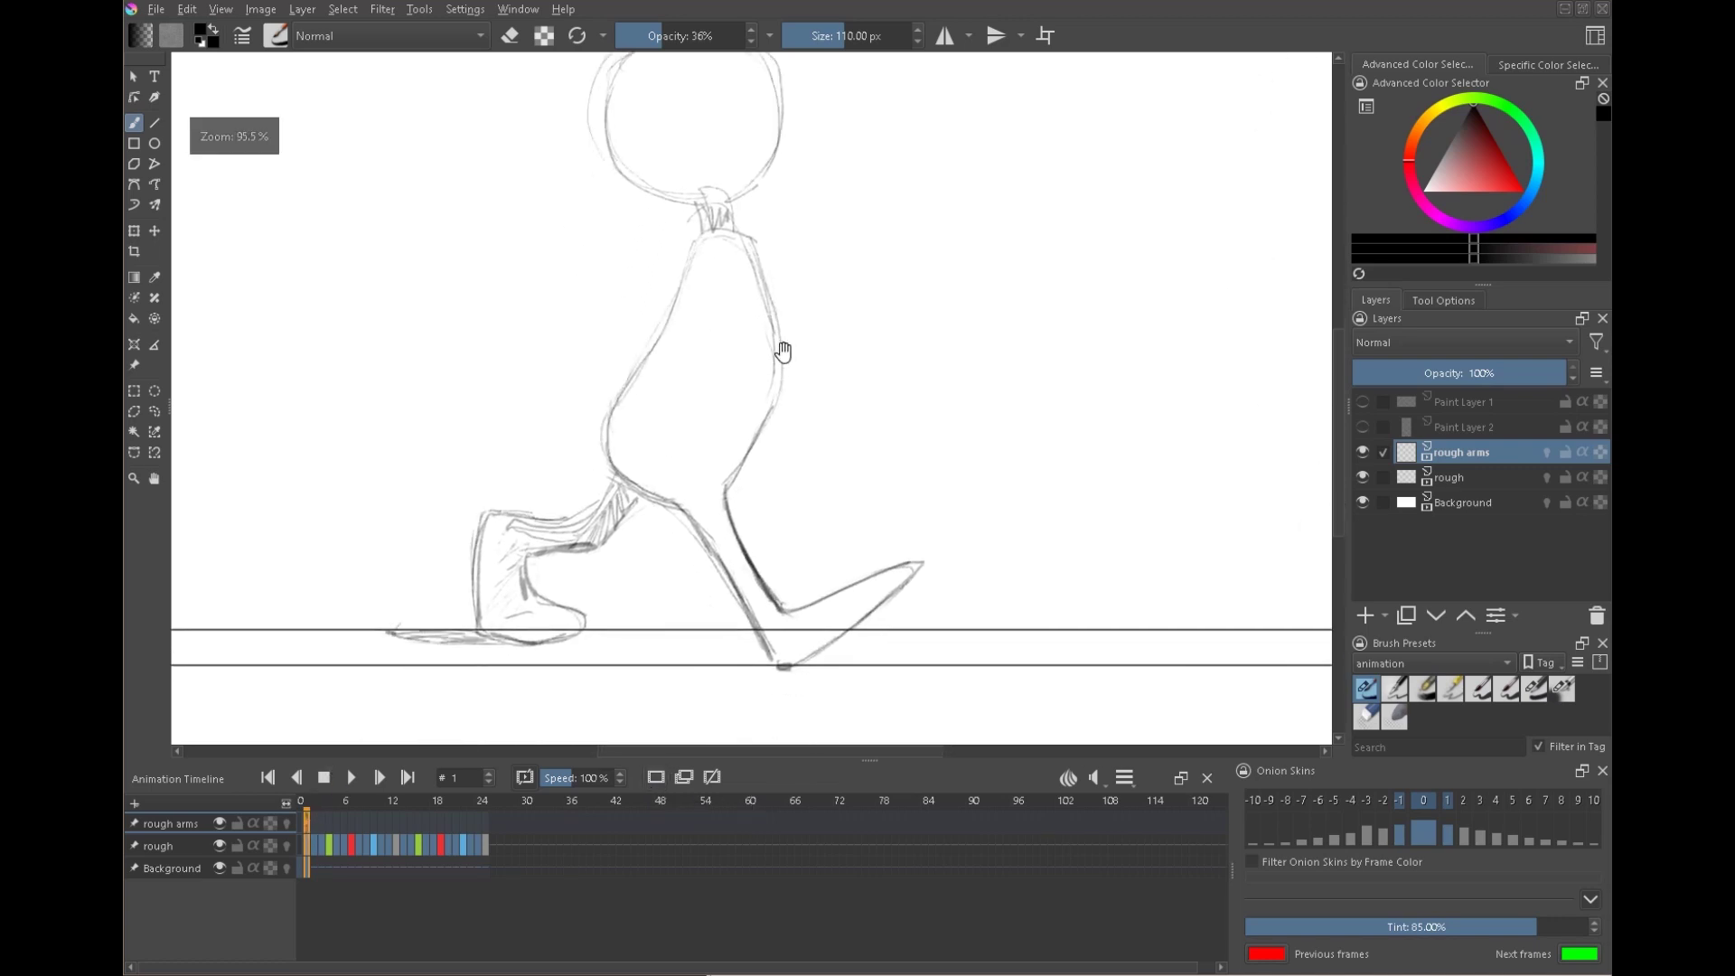
{"action": "left_click", "coordinate": [329, 826]}
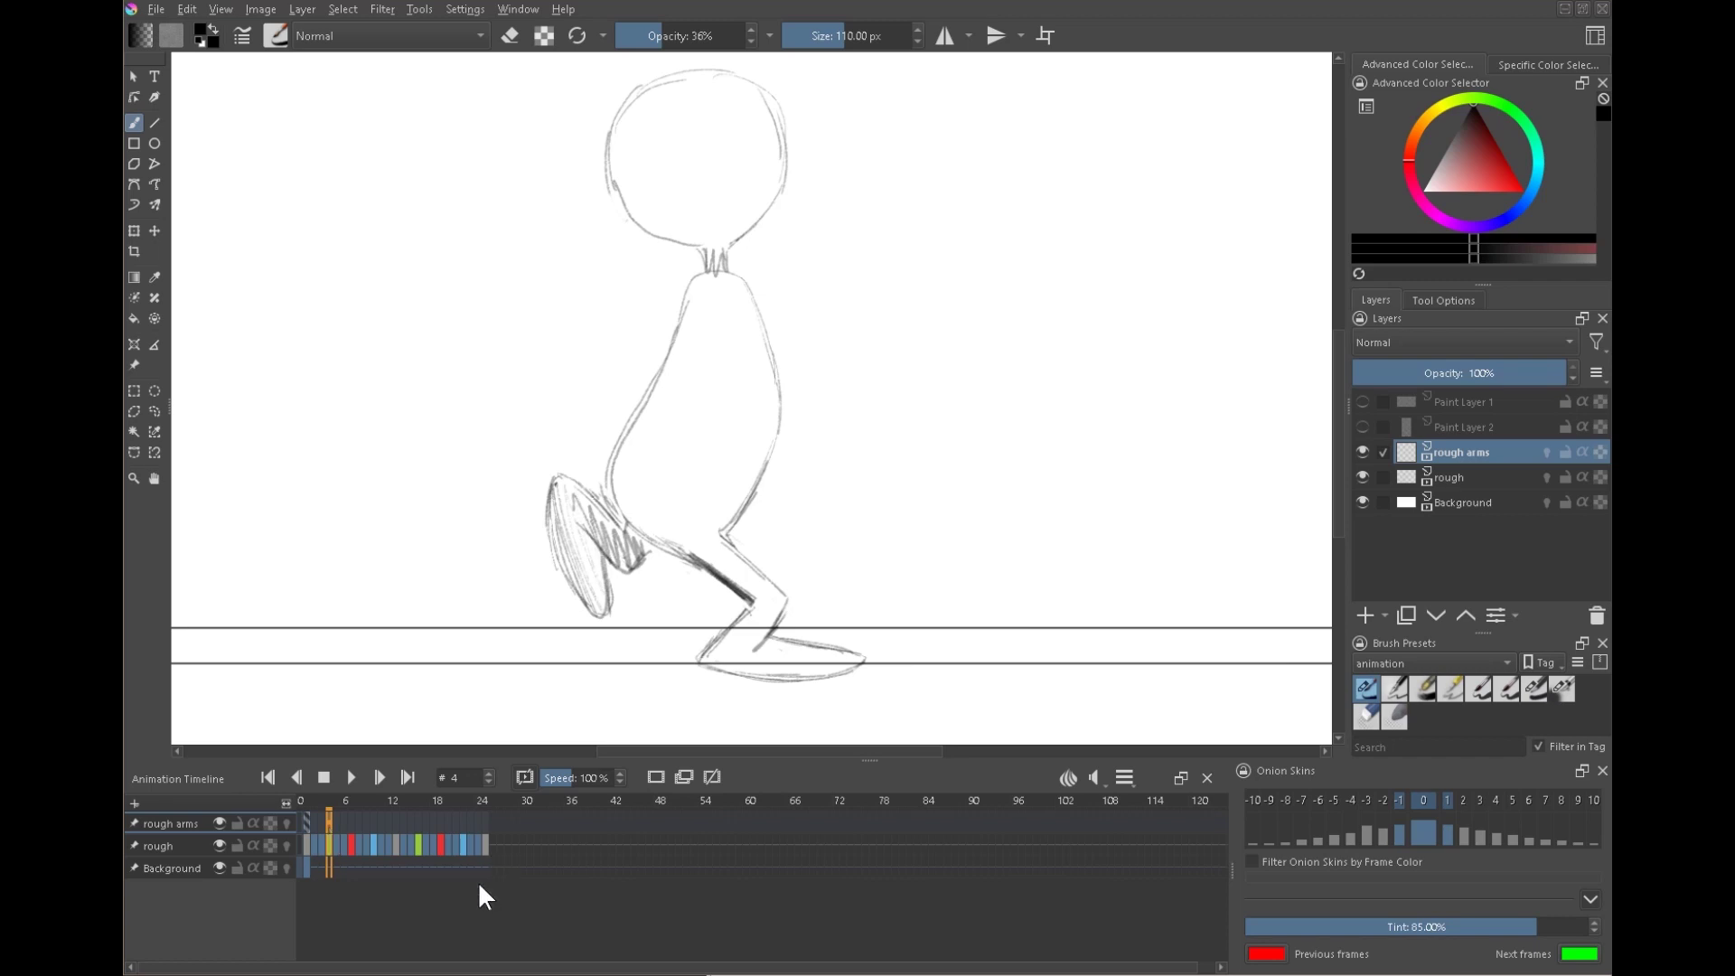
{"action": "left_click", "coordinate": [304, 846]}
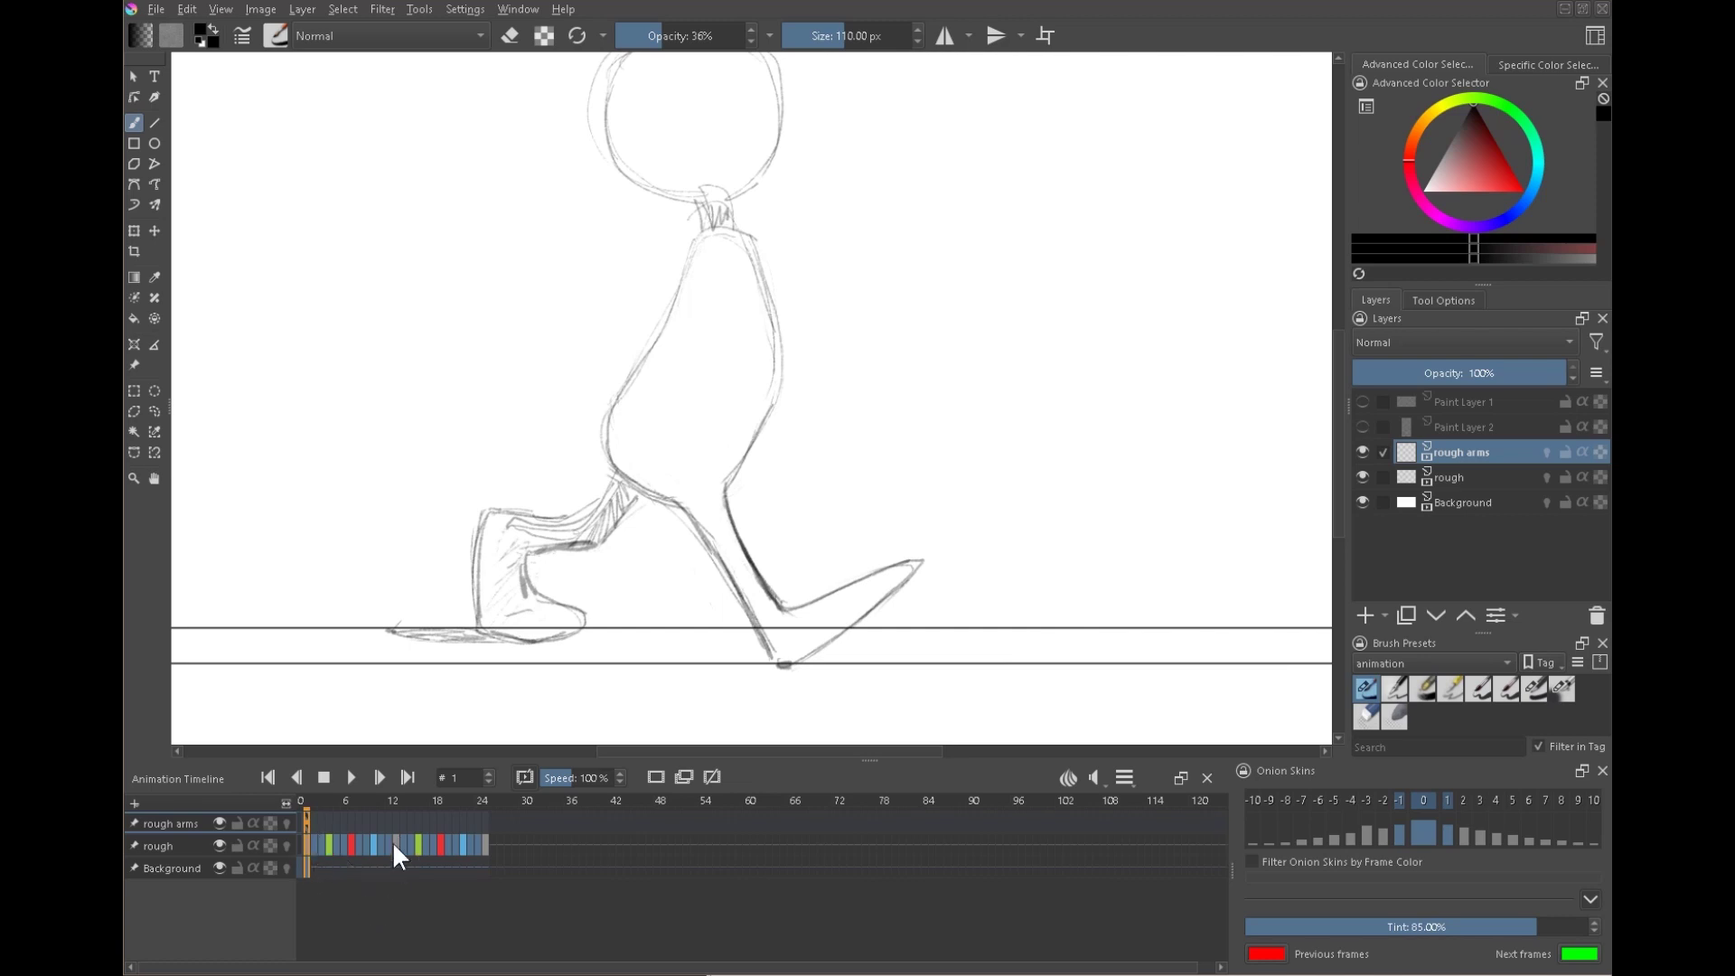
{"action": "key", "text": "Right"}
{"action": "key", "text": "Left"}
{"action": "left_click", "coordinate": [484, 844]}
{"action": "left_click", "coordinate": [321, 845]}
{"action": "left_click_drag", "start_coordinate": [313, 846], "coordinate": [503, 842]}
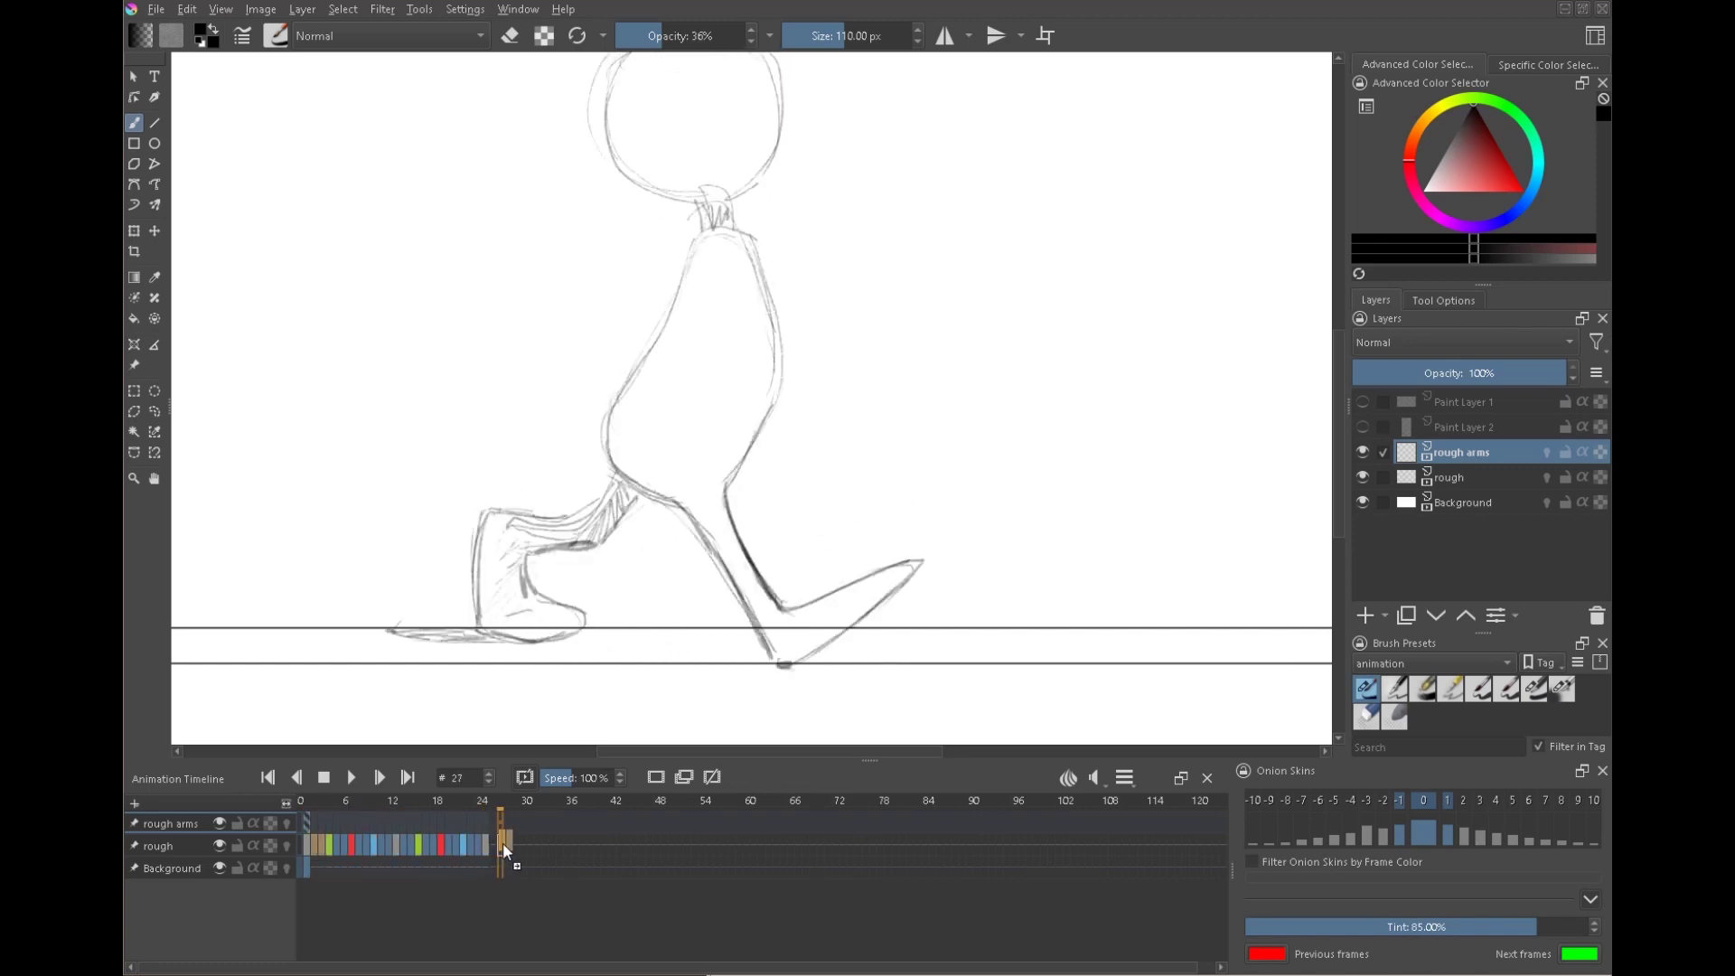
- Clone the rough layer's green keyframe at frame 4 and paste it at frame 28
{"action": "left_click", "coordinate": [328, 843]}
{"action": "right_click", "coordinate": [328, 843]}
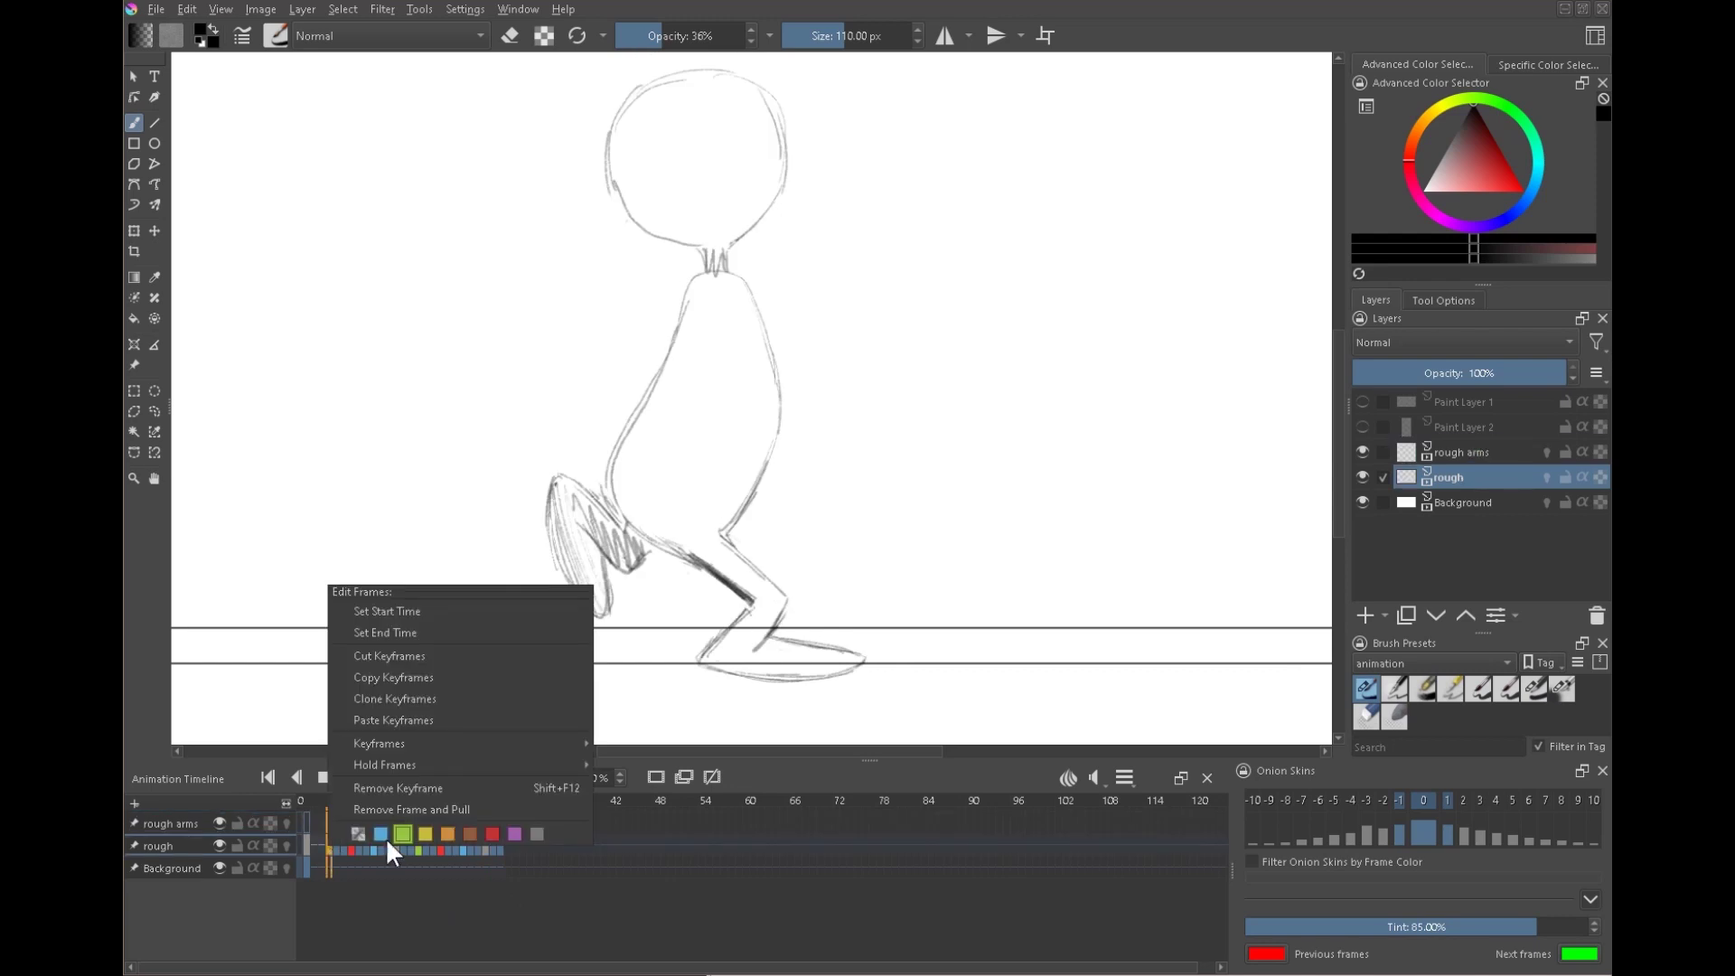
{"action": "left_click", "coordinate": [436, 698]}
{"action": "left_click", "coordinate": [507, 844]}
{"action": "right_click", "coordinate": [507, 845]}
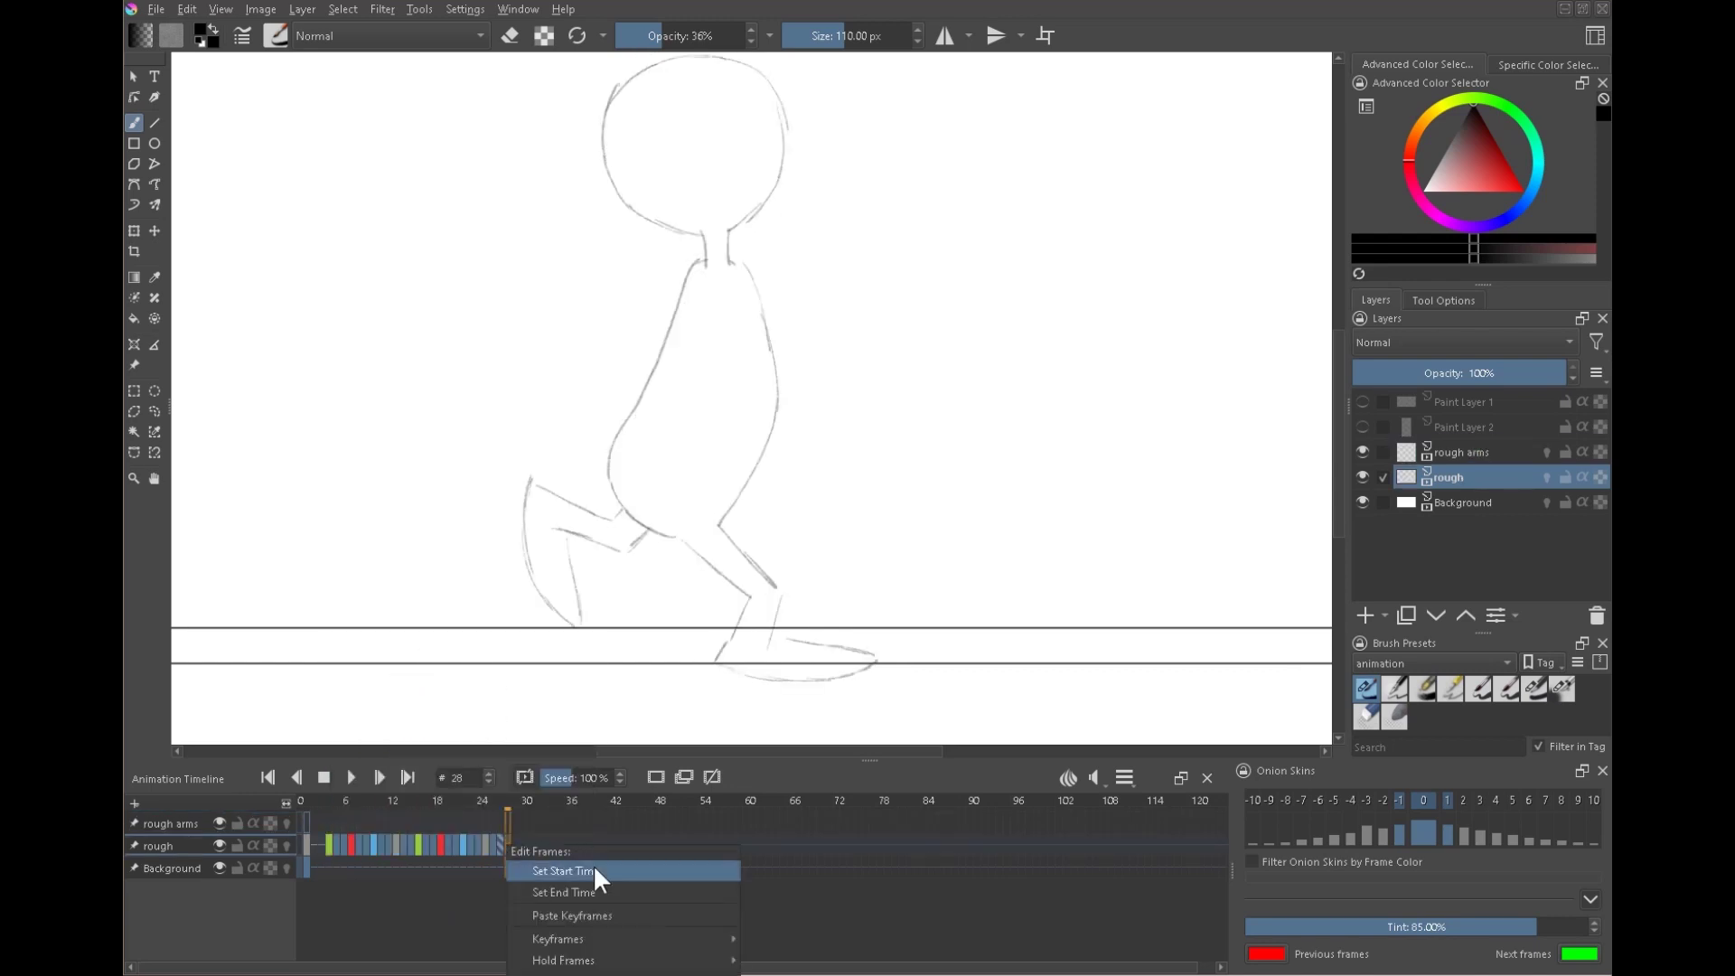
{"action": "left_click", "coordinate": [584, 910]}
- Compare frames 4 and 28 on the rough layer, and briefly play the animation before stopping it
{"action": "left_click", "coordinate": [327, 842]}
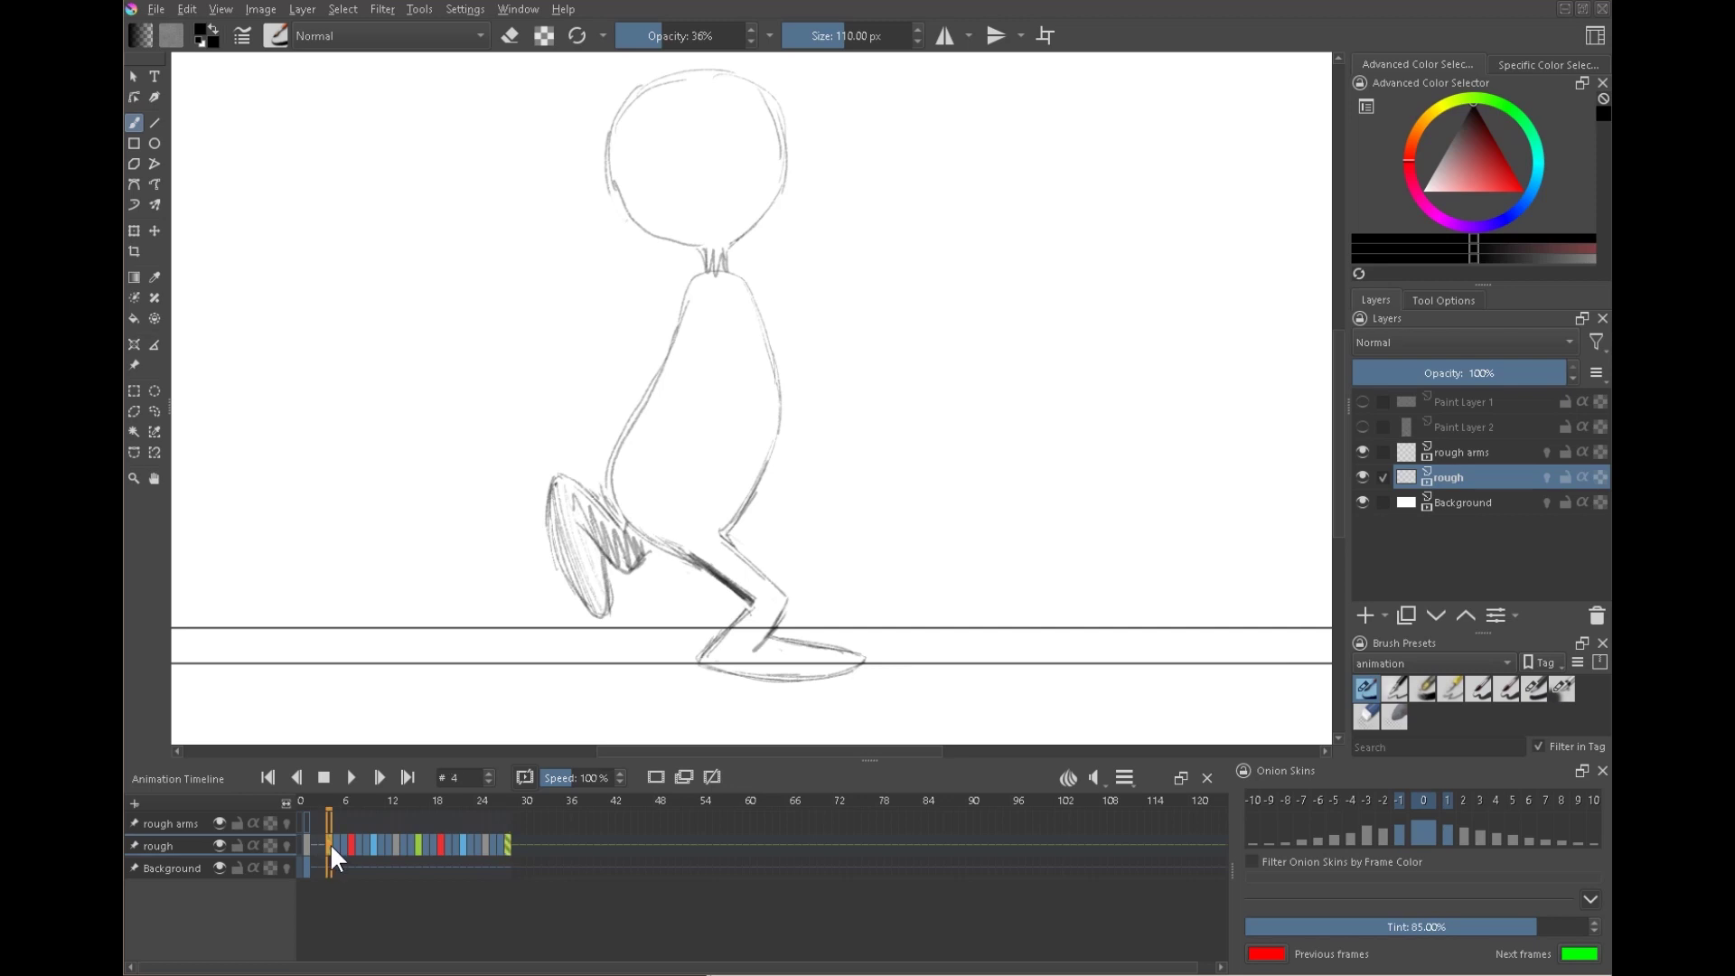
{"action": "left_click", "coordinate": [507, 842]}
{"action": "left_click", "coordinate": [329, 844]}
{"action": "key", "text": "space"}
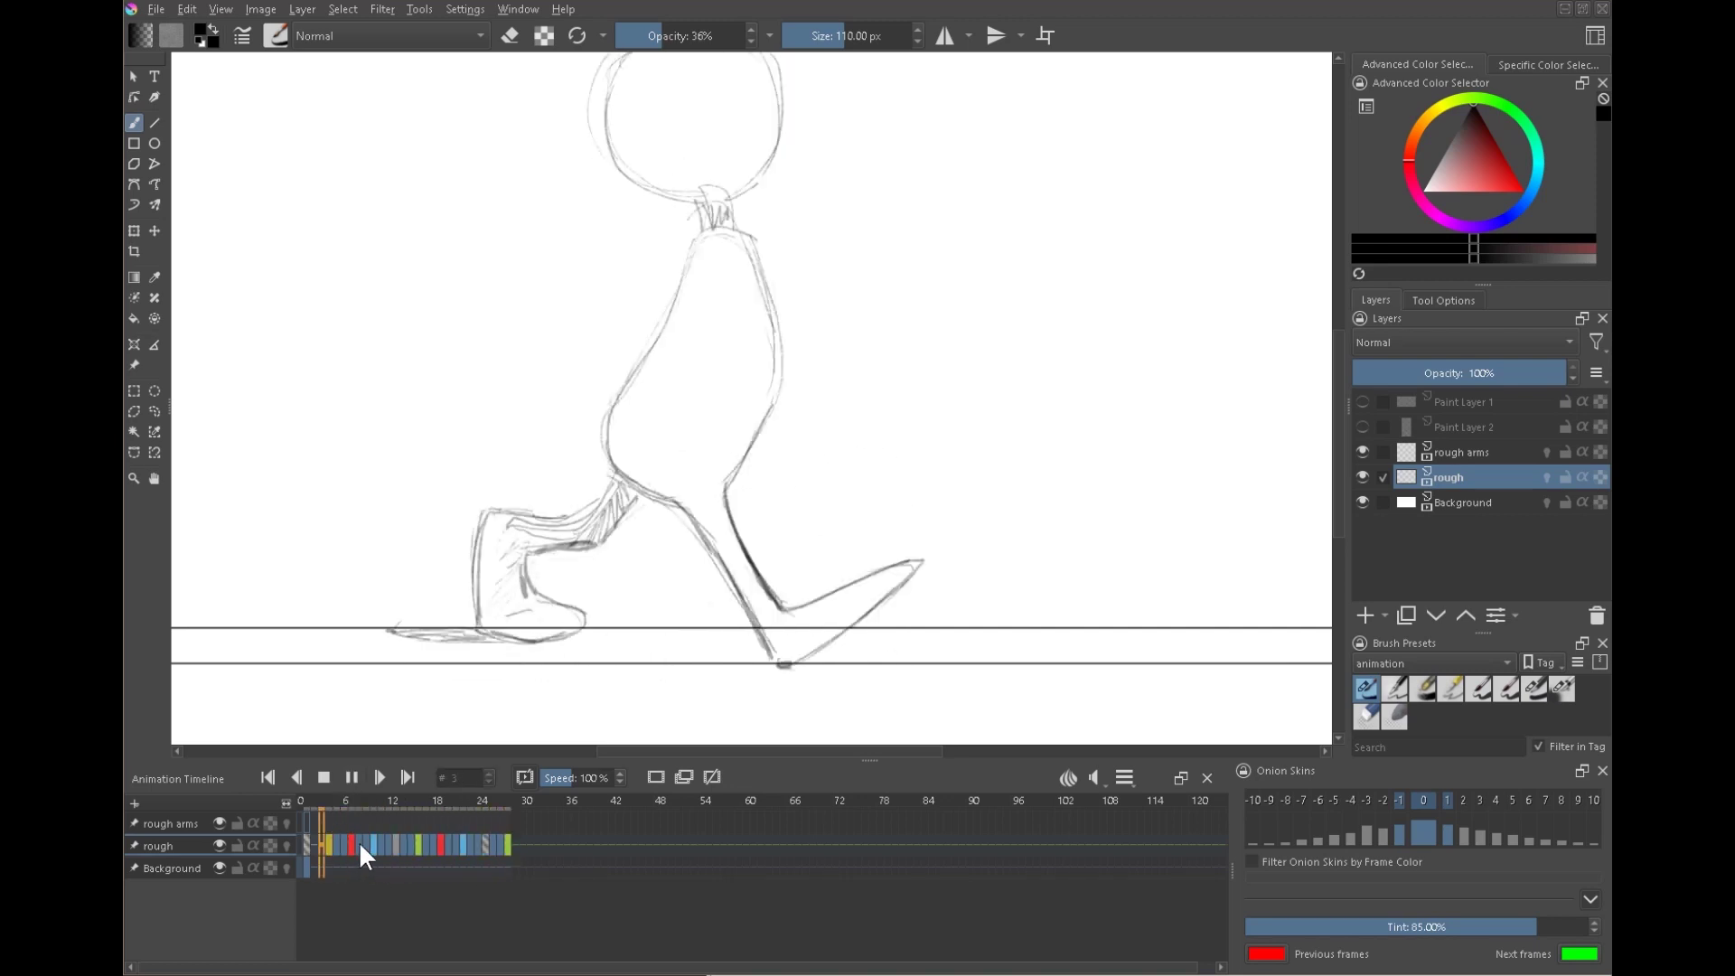
{"action": "left_click", "coordinate": [323, 777]}
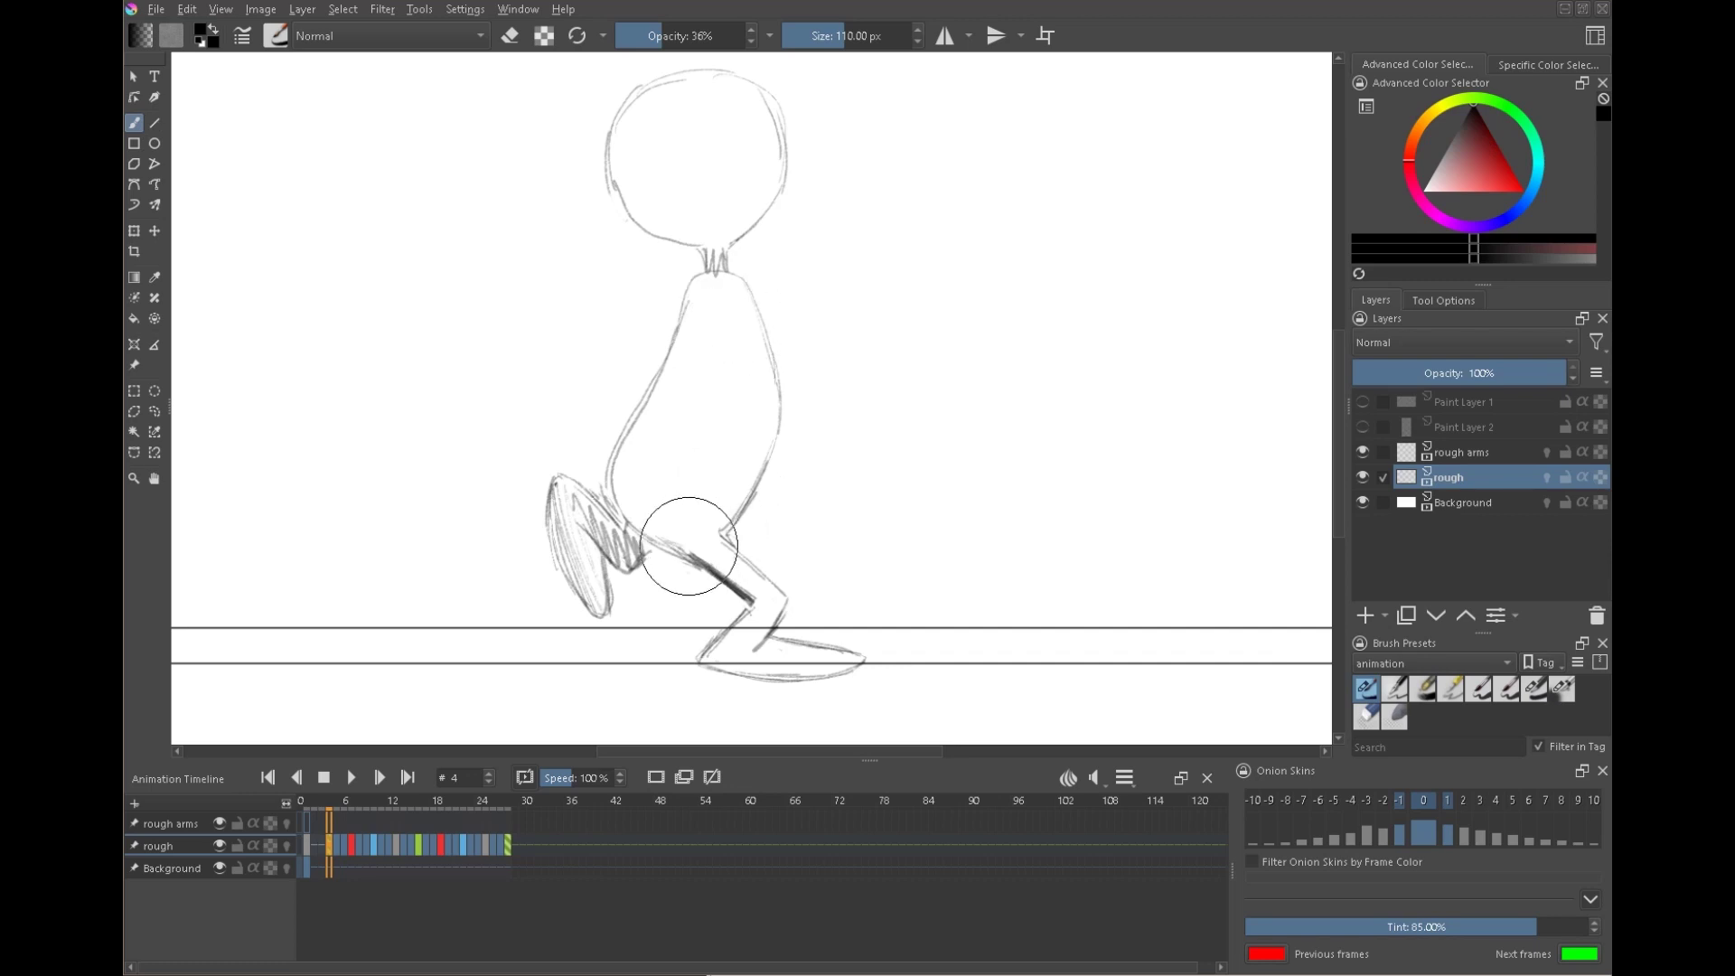
- Sketch a small demonstration of tilted hips with two bent legs in the empty space beside the figure
{"action": "left_click_drag", "start_coordinate": [949, 382], "coordinate": [1019, 357]}
{"action": "left_click_drag", "start_coordinate": [948, 388], "coordinate": [962, 413]}
{"action": "left_click_drag", "start_coordinate": [1021, 358], "coordinate": [1033, 372]}
{"action": "mouse_move", "coordinate": [1031, 376]}
{"action": "left_mouse_down"}
{"action": "mouse_move", "coordinate": [961, 406]}
{"action": "mouse_move", "coordinate": [942, 442]}
{"action": "mouse_move", "coordinate": [966, 481]}
{"action": "left_mouse_up"}
{"action": "left_click_drag", "start_coordinate": [962, 484], "coordinate": [918, 501]}
{"action": "left_click_drag", "start_coordinate": [1035, 372], "coordinate": [1055, 430]}
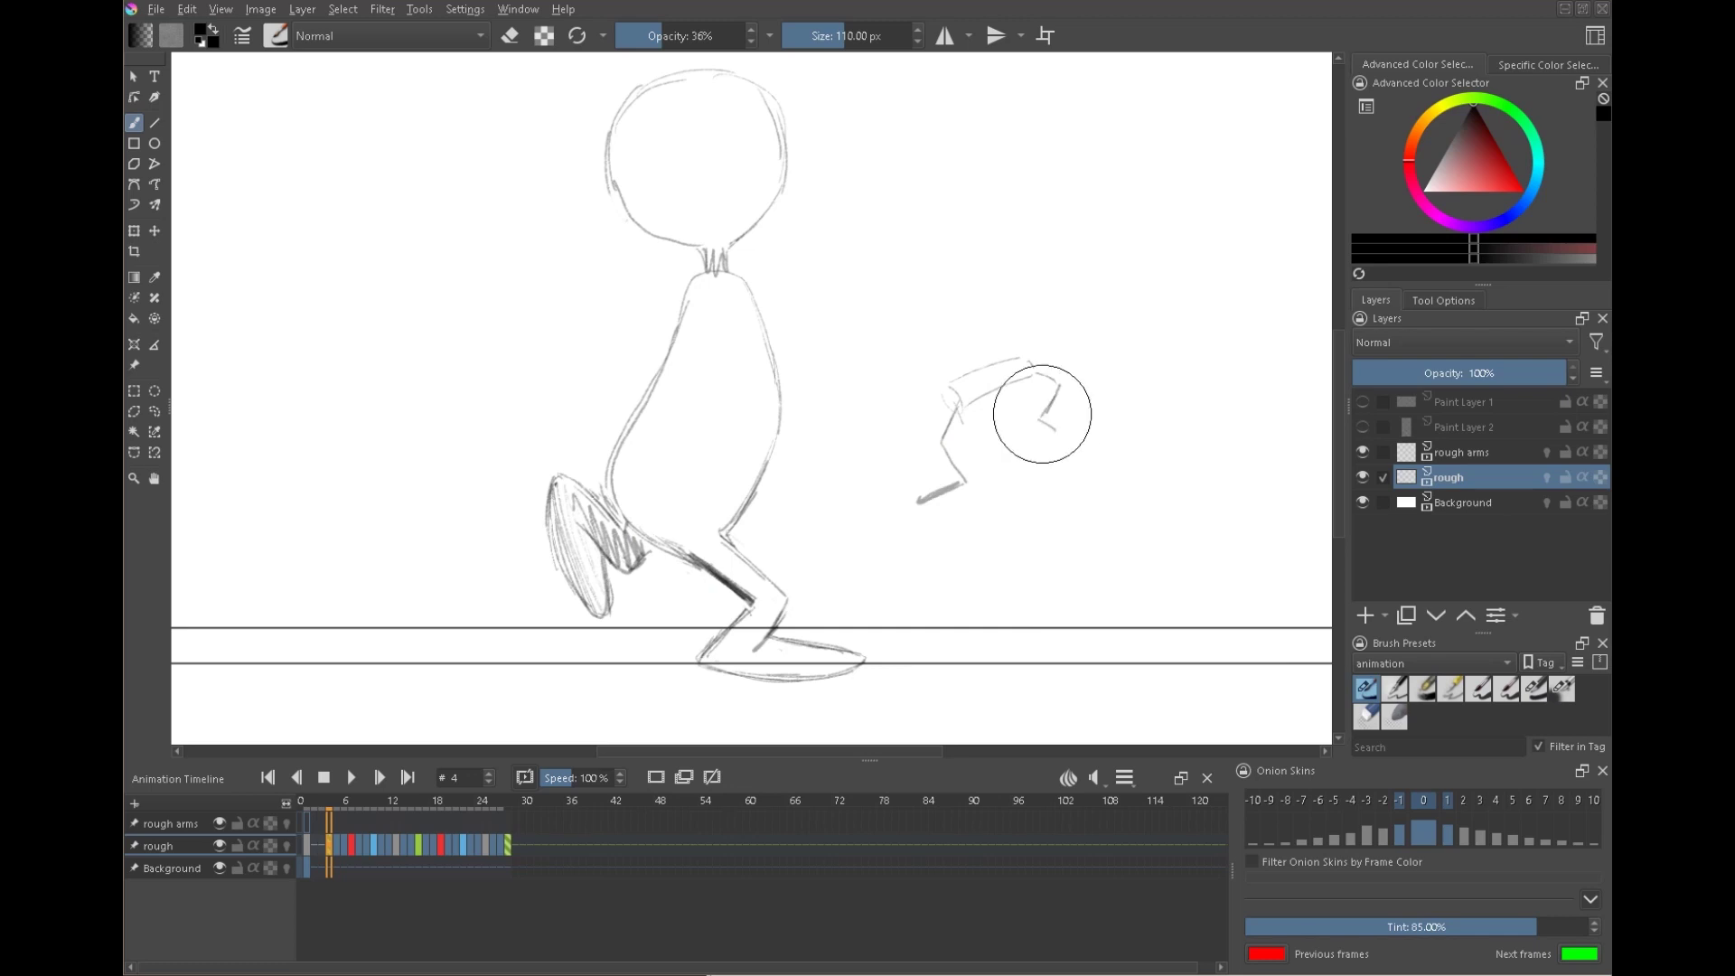
- Add a spine line, oppositely tilted shoulders and direction arrows to the demonstration sketch
{"action": "mouse_move", "coordinate": [986, 364]}
{"action": "left_mouse_down"}
{"action": "mouse_move", "coordinate": [966, 250]}
{"action": "mouse_move", "coordinate": [943, 243]}
{"action": "mouse_move", "coordinate": [1003, 266]}
{"action": "left_mouse_up"}
{"action": "mouse_move", "coordinate": [946, 226]}
{"action": "left_mouse_down"}
{"action": "mouse_move", "coordinate": [1019, 238]}
{"action": "mouse_move", "coordinate": [1005, 264]}
{"action": "left_mouse_up"}
{"action": "mouse_move", "coordinate": [947, 387]}
{"action": "left_mouse_down"}
{"action": "mouse_move", "coordinate": [956, 405]}
{"action": "mouse_move", "coordinate": [894, 443]}
{"action": "left_mouse_up"}
{"action": "left_click_drag", "start_coordinate": [894, 428], "coordinate": [913, 439]}
{"action": "left_click_drag", "start_coordinate": [1016, 246], "coordinate": [1093, 281]}
{"action": "left_click_drag", "start_coordinate": [1085, 269], "coordinate": [1098, 283]}
{"action": "left_click_drag", "start_coordinate": [895, 425], "coordinate": [894, 444]}
{"action": "left_click_drag", "start_coordinate": [948, 389], "coordinate": [954, 404]}
{"action": "left_click_drag", "start_coordinate": [1012, 249], "coordinate": [1017, 252]}
- Lasso the demonstration sketch beside the figure, delete it and clear the selection
{"action": "key", "text": "l"}
{"action": "mouse_move", "coordinate": [1024, 152]}
{"action": "left_mouse_down"}
{"action": "mouse_move", "coordinate": [850, 334]}
{"action": "mouse_move", "coordinate": [999, 551]}
{"action": "mouse_move", "coordinate": [1151, 225]}
{"action": "left_mouse_up"}
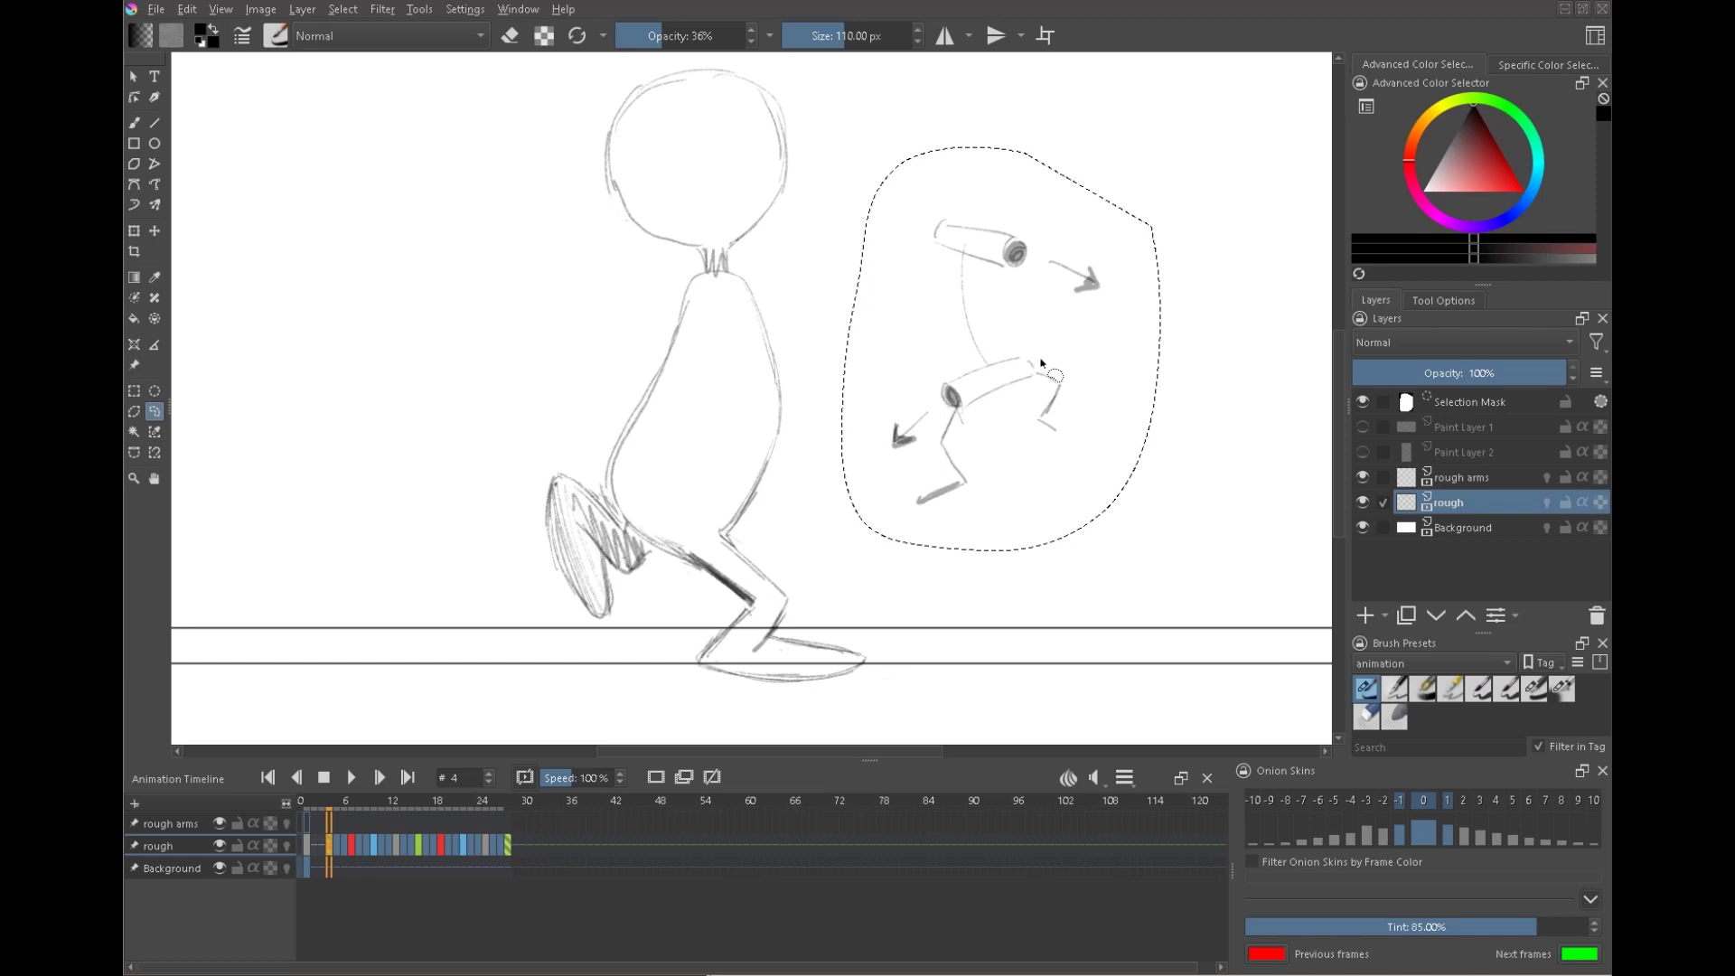
{"action": "key", "text": "Delete"}
{"action": "key", "text": "ctrl+shift+a"}
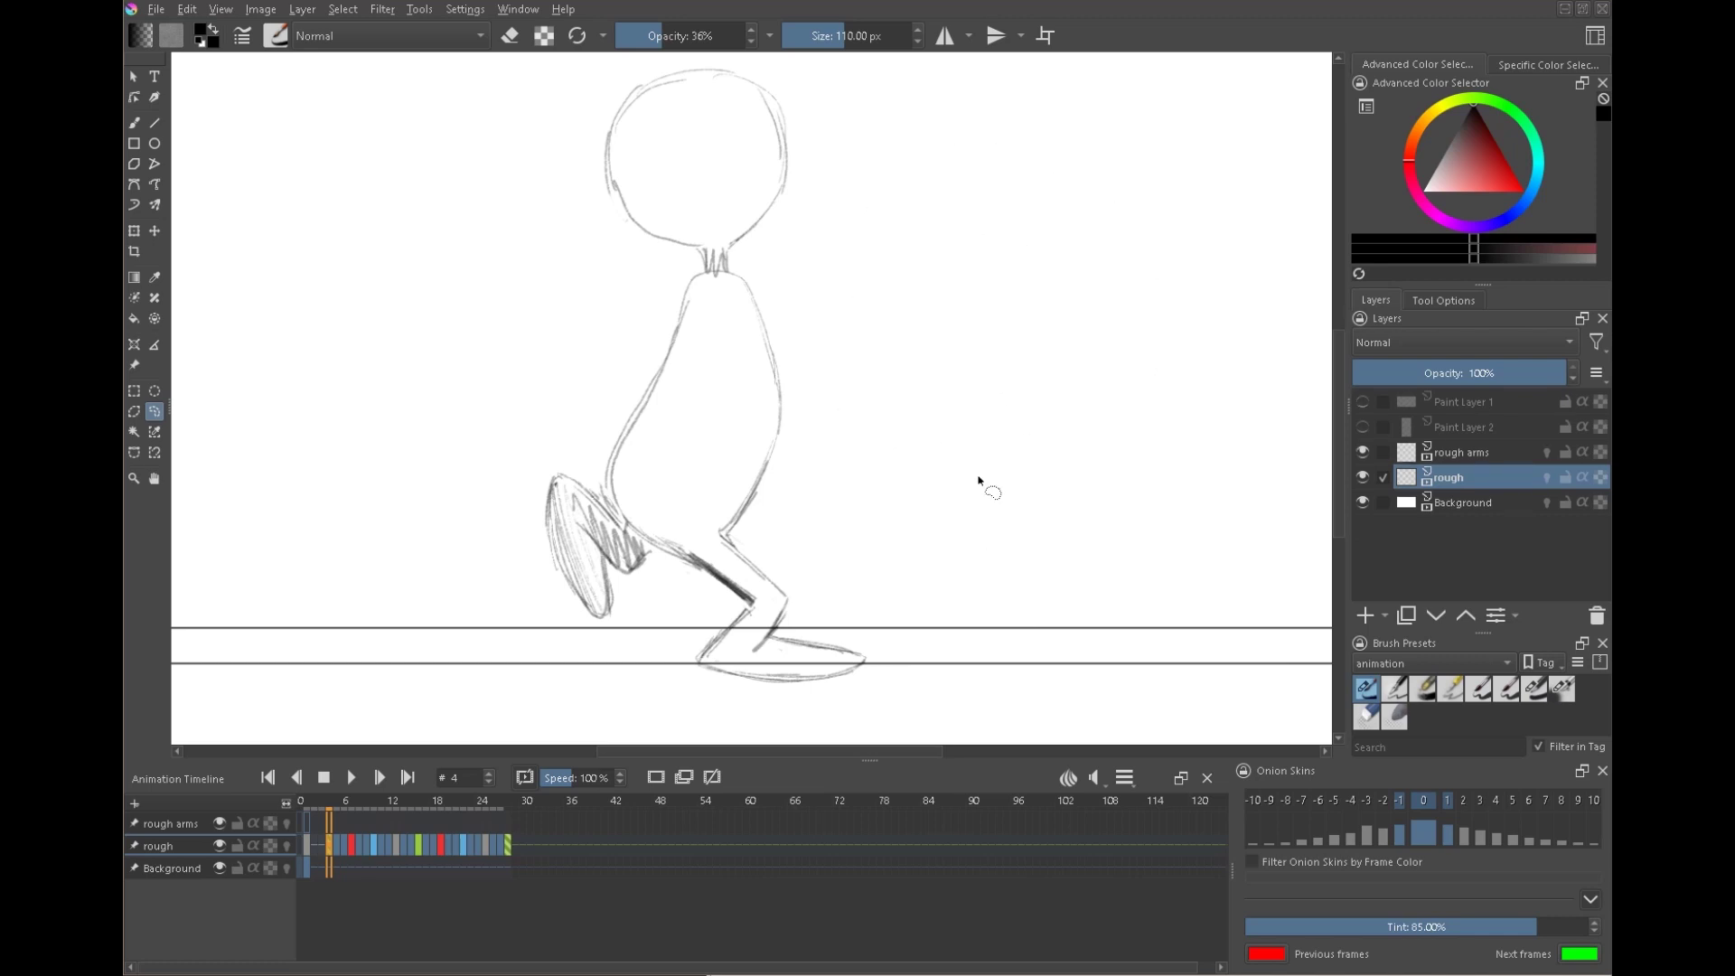
- Switch back to the Freehand Brush tool and frame the figure's torso for drawing
{"action": "left_click_drag", "start_coordinate": [684, 465], "coordinate": [846, 421]}
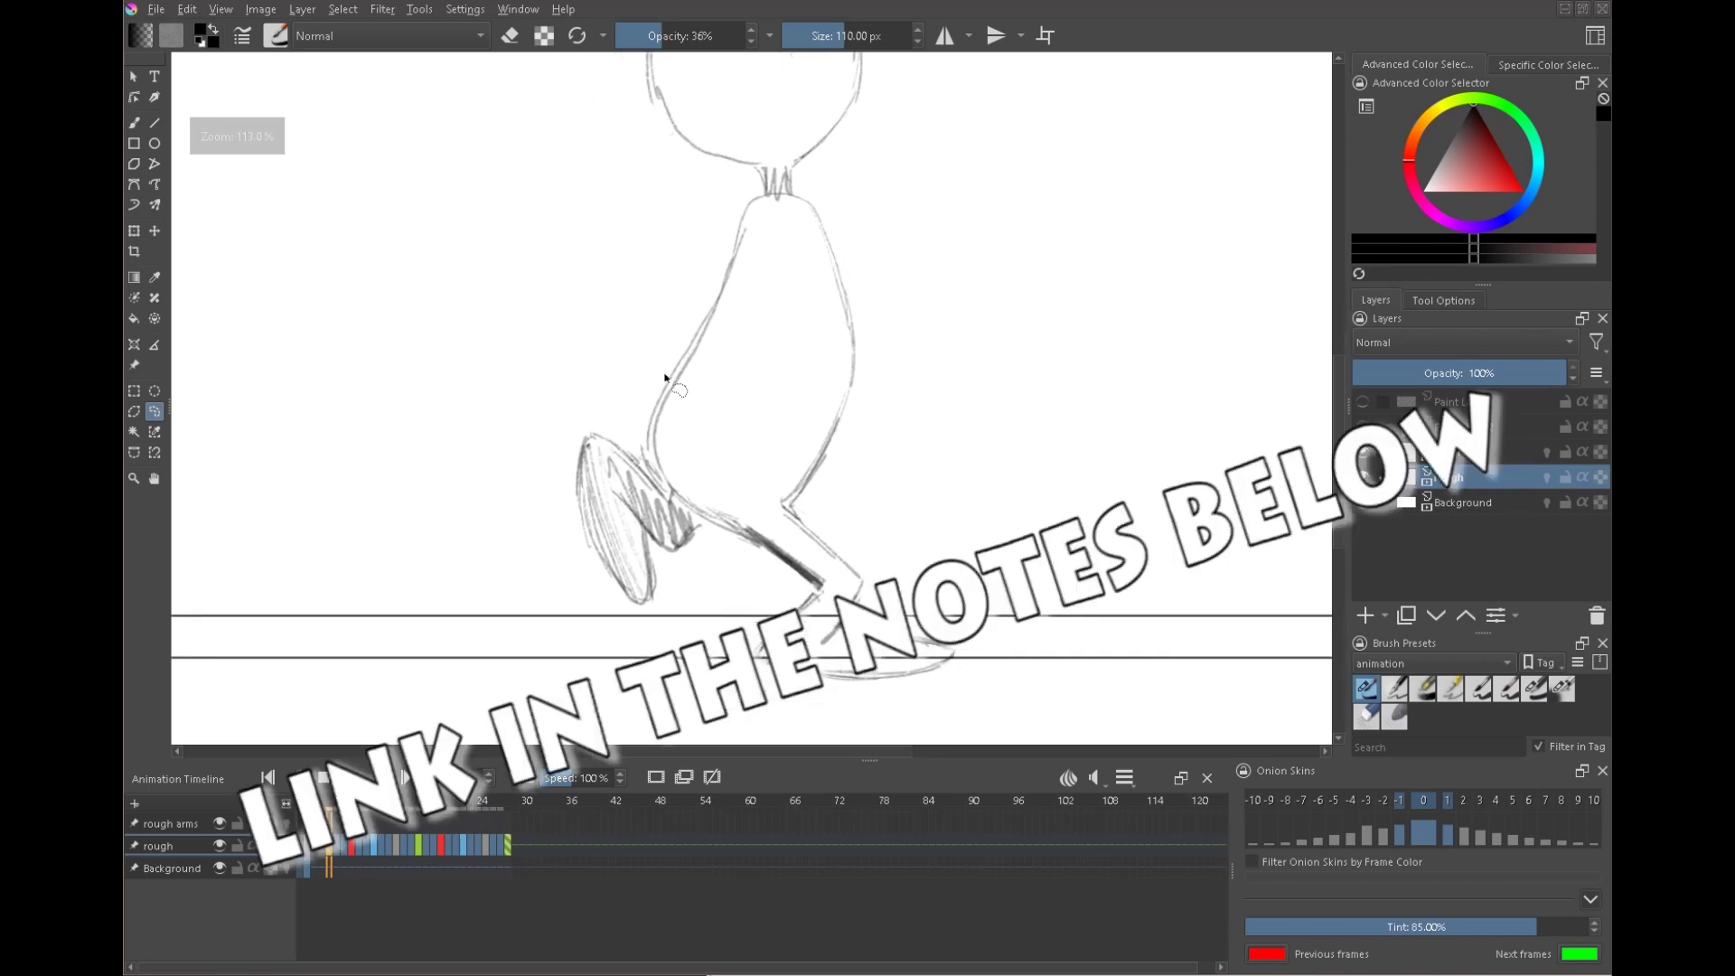
{"action": "left_click", "coordinate": [133, 119]}
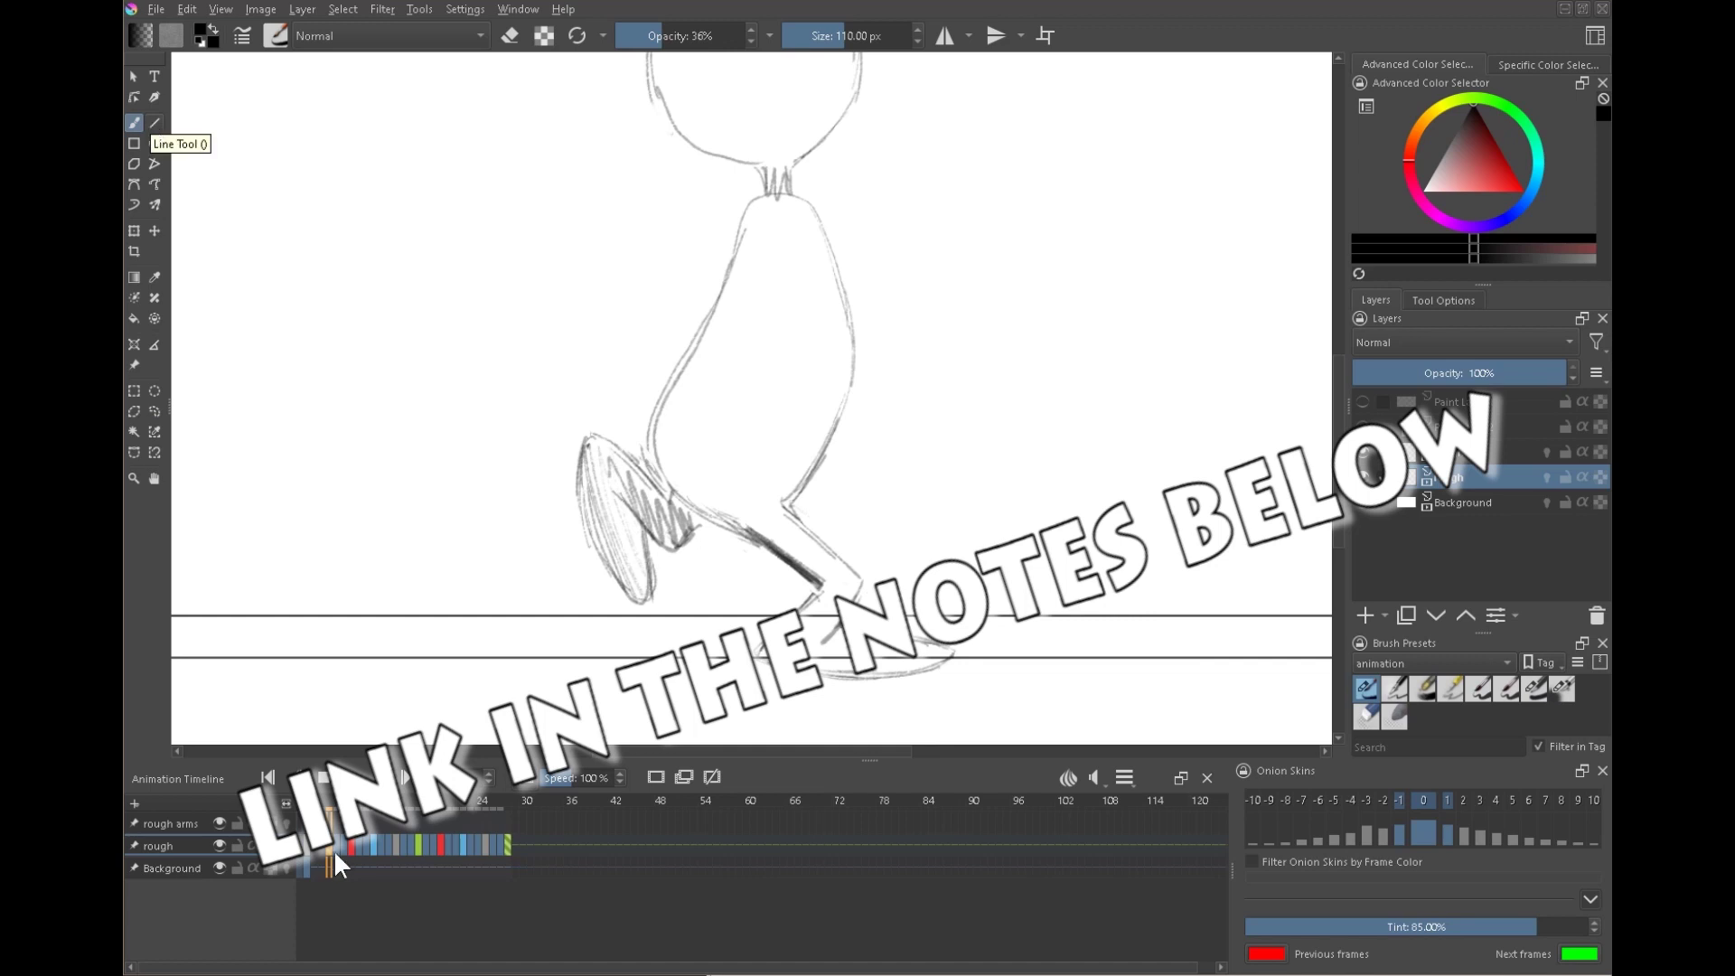
{"action": "left_click_drag", "start_coordinate": [932, 481], "coordinate": [983, 493]}
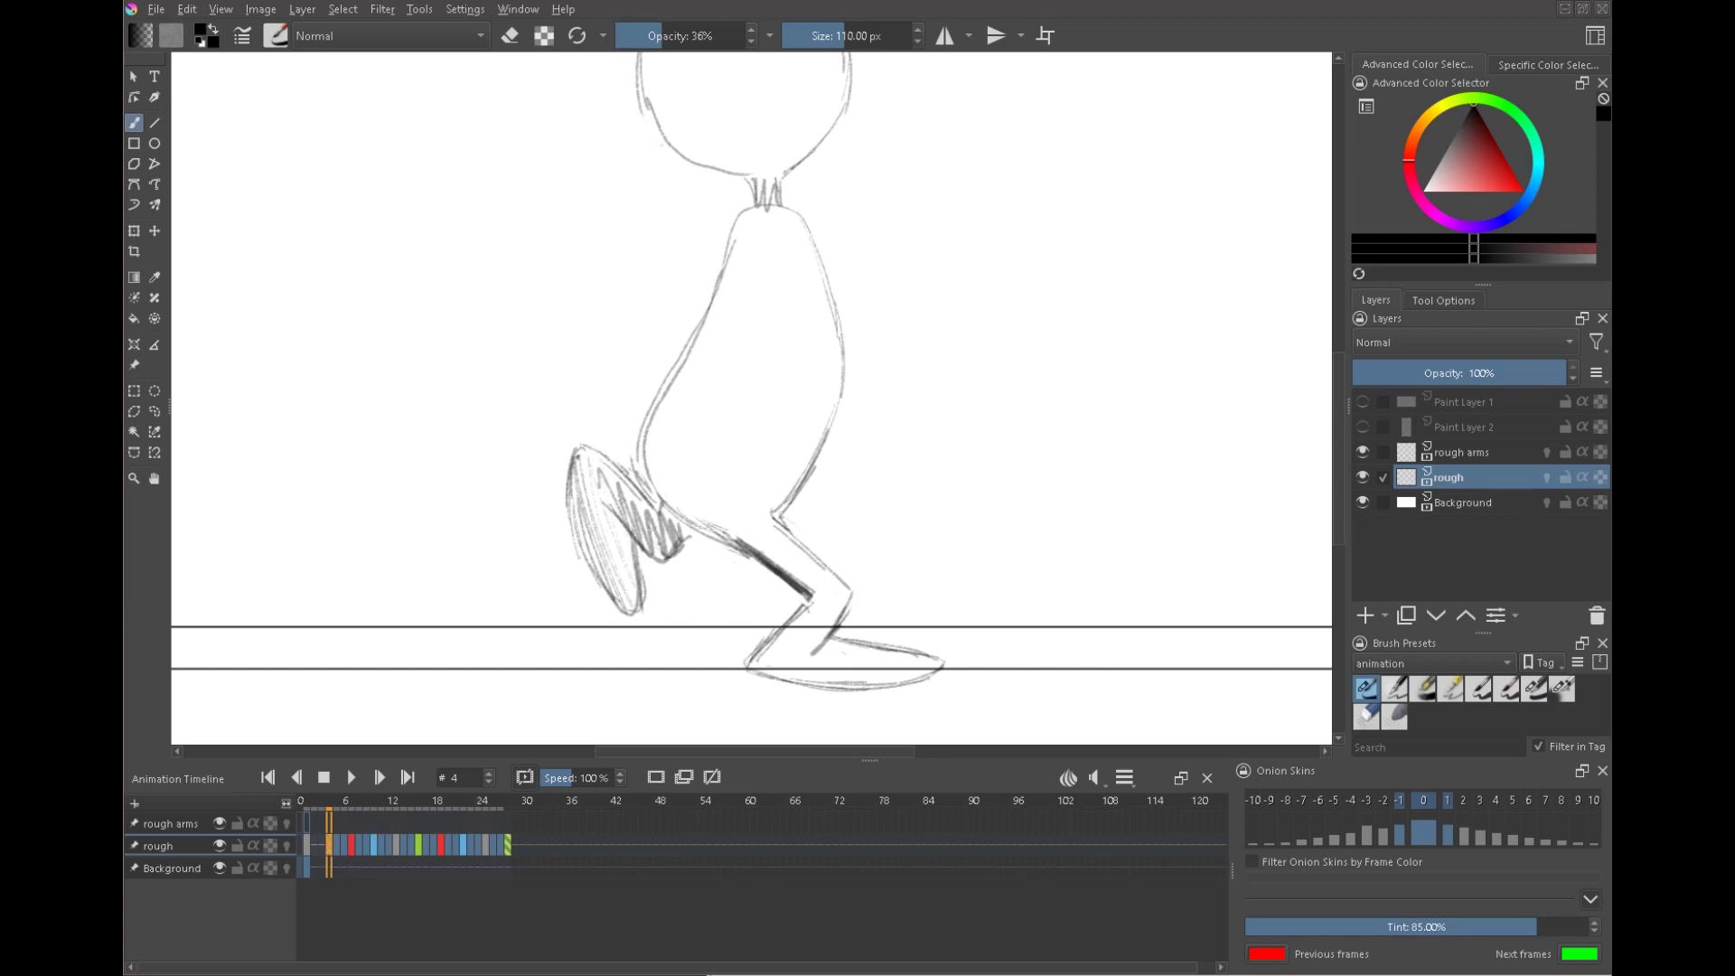
{"action": "left_click_drag", "start_coordinate": [712, 223], "coordinate": [819, 198]}
{"action": "left_click_drag", "start_coordinate": [650, 240], "coordinate": [508, 350]}
{"action": "left_click_drag", "start_coordinate": [624, 280], "coordinate": [565, 361]}
{"action": "left_click_drag", "start_coordinate": [728, 249], "coordinate": [633, 276]}
{"action": "left_click_drag", "start_coordinate": [520, 344], "coordinate": [503, 429]}
{"action": "left_click_drag", "start_coordinate": [492, 402], "coordinate": [531, 443]}
{"action": "key", "text": "ctrl+z"}
{"action": "key", "text": "ctrl+z"}
{"action": "key", "text": "ctrl+z"}
{"action": "key", "text": "ctrl+z"}
{"action": "key", "text": "ctrl+z"}
- On the rough arms layer at frame 4, draw the bent arm swinging behind the body with a rounded hand, plus a light shoulder guide line
{"action": "left_click", "coordinate": [1452, 450]}
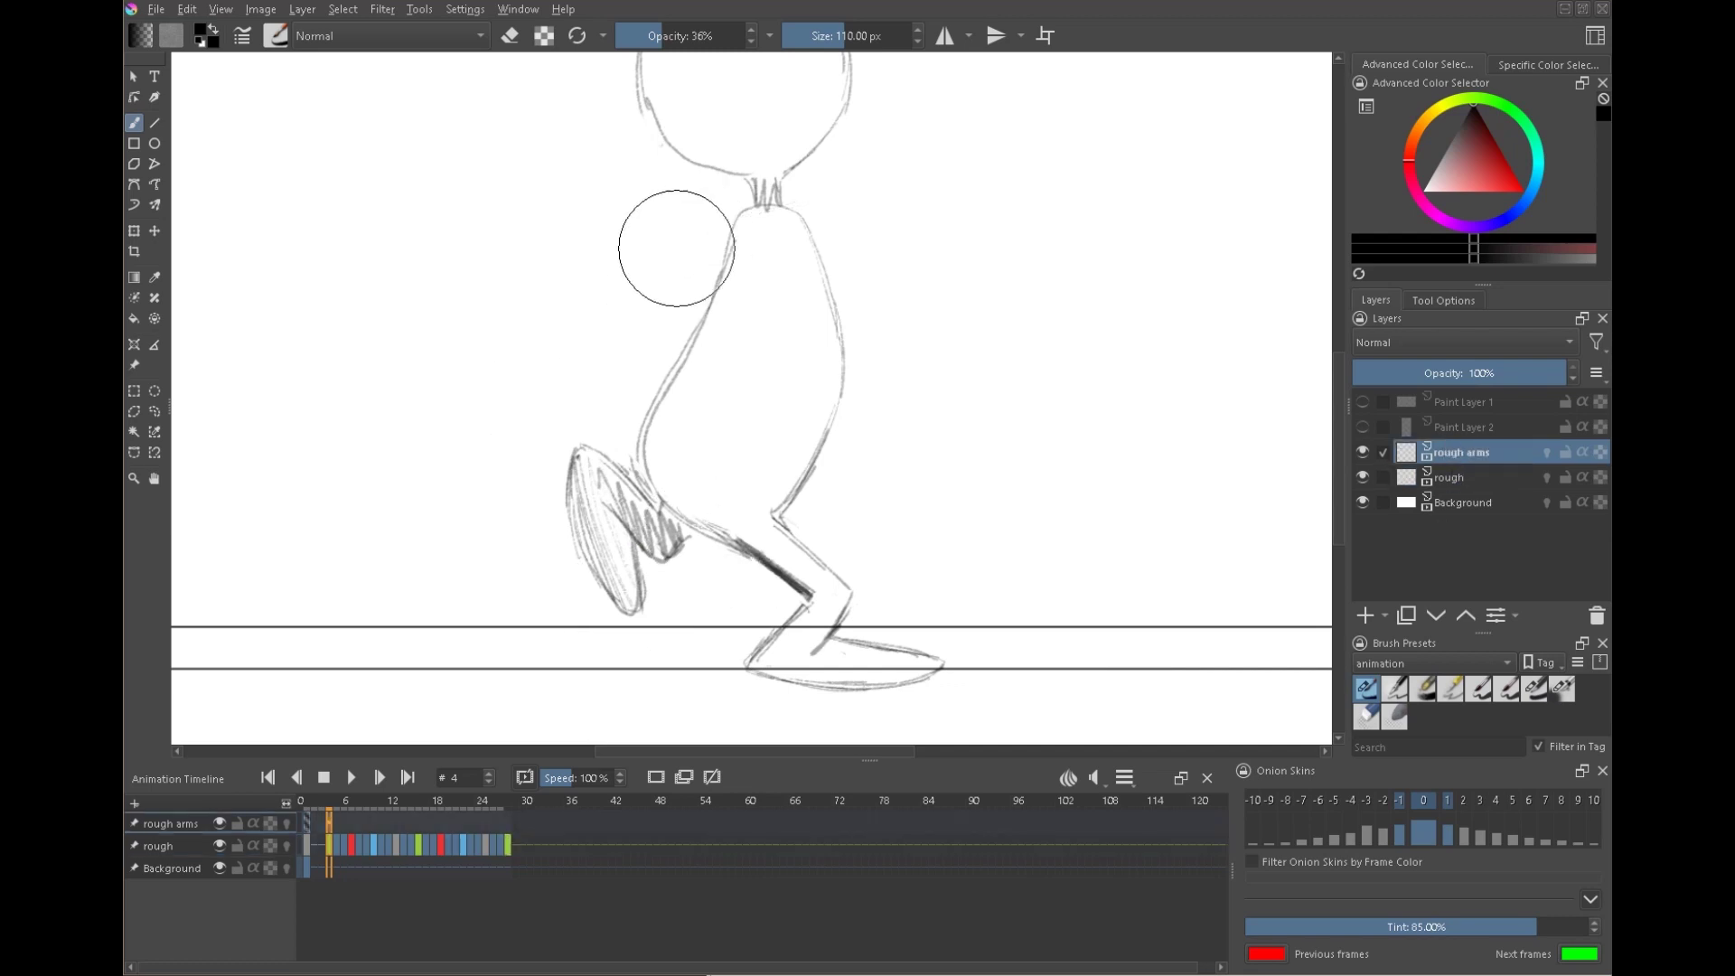
{"action": "mouse_move", "coordinate": [736, 214]}
{"action": "left_mouse_down"}
{"action": "mouse_move", "coordinate": [608, 241]}
{"action": "mouse_move", "coordinate": [522, 318]}
{"action": "mouse_move", "coordinate": [631, 283]}
{"action": "left_mouse_up"}
{"action": "left_click_drag", "start_coordinate": [644, 276], "coordinate": [711, 252]}
{"action": "left_click_drag", "start_coordinate": [527, 323], "coordinate": [484, 366]}
{"action": "mouse_move", "coordinate": [487, 356]}
{"action": "left_mouse_down"}
{"action": "mouse_move", "coordinate": [497, 404]}
{"action": "mouse_move", "coordinate": [540, 426]}
{"action": "mouse_move", "coordinate": [585, 389]}
{"action": "mouse_move", "coordinate": [566, 343]}
{"action": "mouse_move", "coordinate": [580, 384]}
{"action": "mouse_move", "coordinate": [547, 428]}
{"action": "left_mouse_up"}
{"action": "left_click_drag", "start_coordinate": [548, 430], "coordinate": [504, 415]}
{"action": "mouse_move", "coordinate": [504, 415]}
{"action": "left_mouse_down"}
{"action": "mouse_move", "coordinate": [493, 359]}
{"action": "mouse_move", "coordinate": [623, 236]}
{"action": "left_mouse_up"}
{"action": "left_click_drag", "start_coordinate": [542, 321], "coordinate": [687, 227]}
{"action": "mouse_move", "coordinate": [571, 351]}
{"action": "left_mouse_down"}
{"action": "mouse_move", "coordinate": [638, 276]}
{"action": "mouse_move", "coordinate": [729, 248]}
{"action": "mouse_move", "coordinate": [708, 221]}
{"action": "mouse_move", "coordinate": [761, 206]}
{"action": "left_mouse_up"}
{"action": "left_click_drag", "start_coordinate": [540, 321], "coordinate": [621, 242]}
{"action": "mouse_move", "coordinate": [574, 344]}
{"action": "left_mouse_down"}
{"action": "mouse_move", "coordinate": [648, 266]}
{"action": "mouse_move", "coordinate": [683, 260]}
{"action": "left_mouse_up"}
{"action": "left_click_drag", "start_coordinate": [533, 321], "coordinate": [499, 400]}
{"action": "left_click_drag", "start_coordinate": [1034, 380], "coordinate": [1009, 427]}
{"action": "left_click_drag", "start_coordinate": [852, 259], "coordinate": [757, 251]}
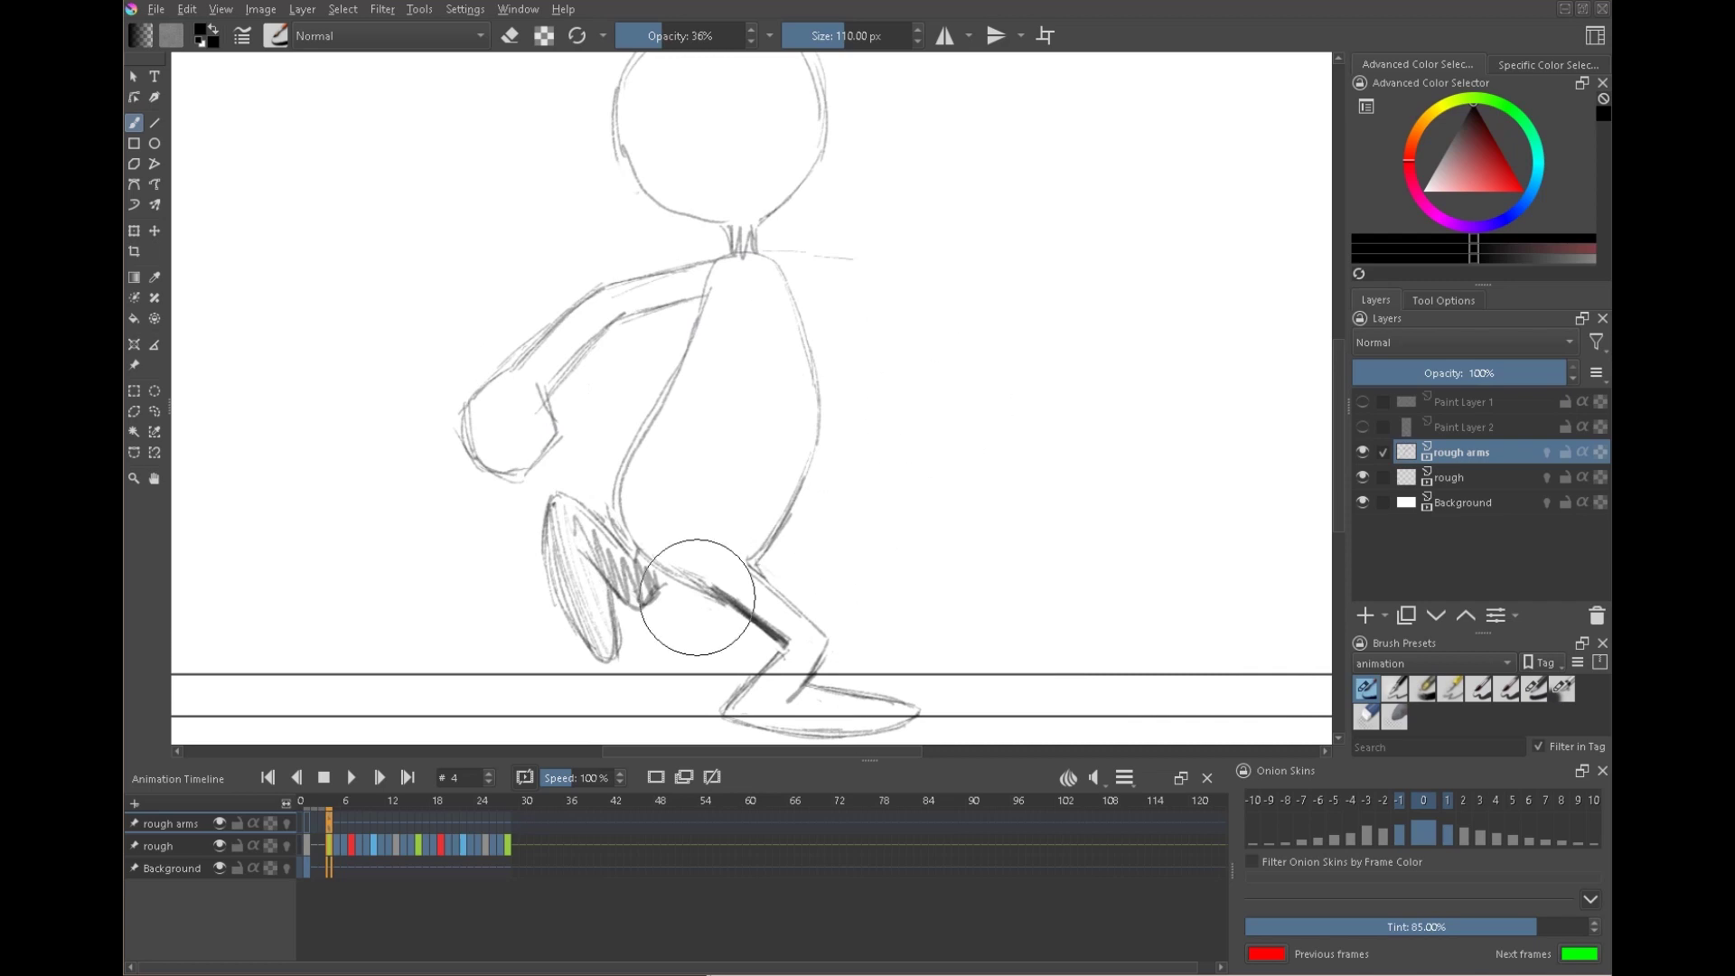
{"action": "left_click_drag", "start_coordinate": [998, 535], "coordinate": [1105, 475]}
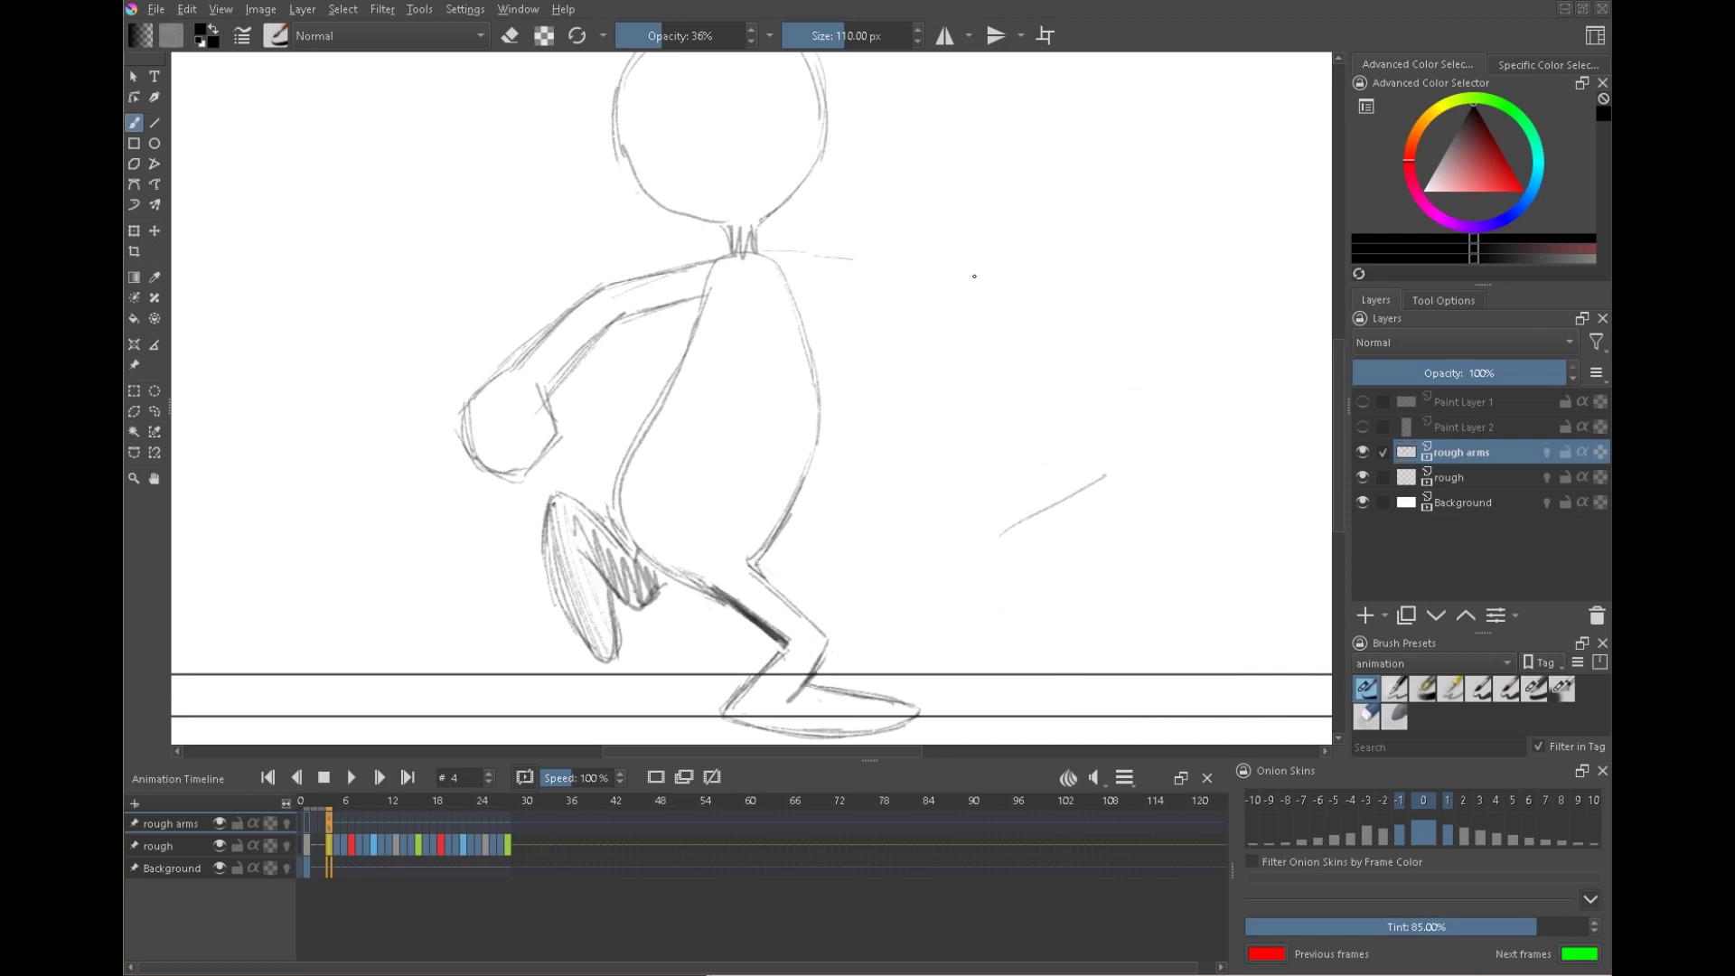
{"action": "key", "text": "ctrl+z"}
{"action": "key", "text": "ctrl+z"}
- Draw the opposite arm swinging forward with a raised forearm and rounded fist, and darken the rear arm's shoulder line
{"action": "mouse_move", "coordinate": [778, 263]}
{"action": "left_mouse_down"}
{"action": "mouse_move", "coordinate": [870, 292]}
{"action": "mouse_move", "coordinate": [847, 314]}
{"action": "left_mouse_up"}
{"action": "left_click_drag", "start_coordinate": [807, 308], "coordinate": [873, 327]}
{"action": "left_click_drag", "start_coordinate": [605, 283], "coordinate": [719, 259]}
{"action": "mouse_move", "coordinate": [632, 277]}
{"action": "left_mouse_down"}
{"action": "mouse_move", "coordinate": [736, 256]}
{"action": "mouse_move", "coordinate": [907, 307]}
{"action": "mouse_move", "coordinate": [892, 337]}
{"action": "left_mouse_up"}
{"action": "left_click_drag", "start_coordinate": [885, 301], "coordinate": [914, 263]}
{"action": "mouse_move", "coordinate": [897, 336]}
{"action": "left_mouse_down"}
{"action": "mouse_move", "coordinate": [900, 252]}
{"action": "mouse_move", "coordinate": [947, 294]}
{"action": "left_mouse_up"}
{"action": "left_click_drag", "start_coordinate": [869, 250], "coordinate": [904, 269]}
{"action": "left_click_drag", "start_coordinate": [865, 238], "coordinate": [914, 178]}
{"action": "left_click_drag", "start_coordinate": [915, 188], "coordinate": [978, 250]}
{"action": "mouse_move", "coordinate": [882, 234]}
{"action": "left_mouse_down"}
{"action": "mouse_move", "coordinate": [897, 193]}
{"action": "mouse_move", "coordinate": [976, 252]}
{"action": "left_mouse_up"}
{"action": "left_click_drag", "start_coordinate": [950, 281], "coordinate": [978, 257]}
- Sketch a demonstration hand with palm, thumb and curled fingers in the empty space beside the figure
{"action": "left_click_drag", "start_coordinate": [1070, 310], "coordinate": [978, 303]}
{"action": "mouse_move", "coordinate": [900, 415]}
{"action": "left_mouse_down"}
{"action": "mouse_move", "coordinate": [949, 382]}
{"action": "mouse_move", "coordinate": [984, 302]}
{"action": "left_mouse_up"}
{"action": "left_click_drag", "start_coordinate": [911, 452], "coordinate": [962, 414]}
{"action": "mouse_move", "coordinate": [963, 415]}
{"action": "left_mouse_down"}
{"action": "mouse_move", "coordinate": [1069, 415]}
{"action": "mouse_move", "coordinate": [1028, 419]}
{"action": "left_mouse_up"}
{"action": "mouse_move", "coordinate": [955, 333]}
{"action": "left_mouse_down"}
{"action": "mouse_move", "coordinate": [1056, 337]}
{"action": "mouse_move", "coordinate": [1067, 416]}
{"action": "mouse_move", "coordinate": [1064, 337]}
{"action": "mouse_move", "coordinate": [974, 414]}
{"action": "mouse_move", "coordinate": [956, 362]}
{"action": "left_mouse_up"}
{"action": "mouse_move", "coordinate": [965, 314]}
{"action": "left_mouse_down"}
{"action": "mouse_move", "coordinate": [1011, 302]}
{"action": "mouse_move", "coordinate": [992, 332]}
{"action": "left_mouse_up"}
{"action": "mouse_move", "coordinate": [1017, 294]}
{"action": "left_mouse_down"}
{"action": "mouse_move", "coordinate": [975, 304]}
{"action": "mouse_move", "coordinate": [950, 378]}
{"action": "mouse_move", "coordinate": [1130, 368]}
{"action": "left_mouse_up"}
{"action": "left_click_drag", "start_coordinate": [994, 334], "coordinate": [1129, 326]}
{"action": "mouse_move", "coordinate": [1129, 327]}
{"action": "left_mouse_down"}
{"action": "mouse_move", "coordinate": [1129, 380]}
{"action": "mouse_move", "coordinate": [1001, 419]}
{"action": "mouse_move", "coordinate": [1127, 358]}
{"action": "left_mouse_up"}
{"action": "left_click_drag", "start_coordinate": [1055, 362], "coordinate": [1123, 342]}
{"action": "mouse_move", "coordinate": [1019, 334]}
{"action": "left_mouse_down"}
{"action": "mouse_move", "coordinate": [1130, 327]}
{"action": "mouse_move", "coordinate": [1067, 412]}
{"action": "left_mouse_up"}
{"action": "mouse_move", "coordinate": [951, 376]}
{"action": "left_mouse_down"}
{"action": "mouse_move", "coordinate": [985, 298]}
{"action": "mouse_move", "coordinate": [1020, 288]}
{"action": "mouse_move", "coordinate": [998, 329]}
{"action": "mouse_move", "coordinate": [1074, 358]}
{"action": "mouse_move", "coordinate": [1097, 396]}
{"action": "mouse_move", "coordinate": [1128, 339]}
{"action": "mouse_move", "coordinate": [1135, 378]}
{"action": "left_mouse_up"}
{"action": "left_click_drag", "start_coordinate": [909, 404], "coordinate": [942, 394]}
- Lasso and delete the demonstration hand, clear the selection and return to the brush
{"action": "left_click_drag", "start_coordinate": [968, 260], "coordinate": [1111, 201]}
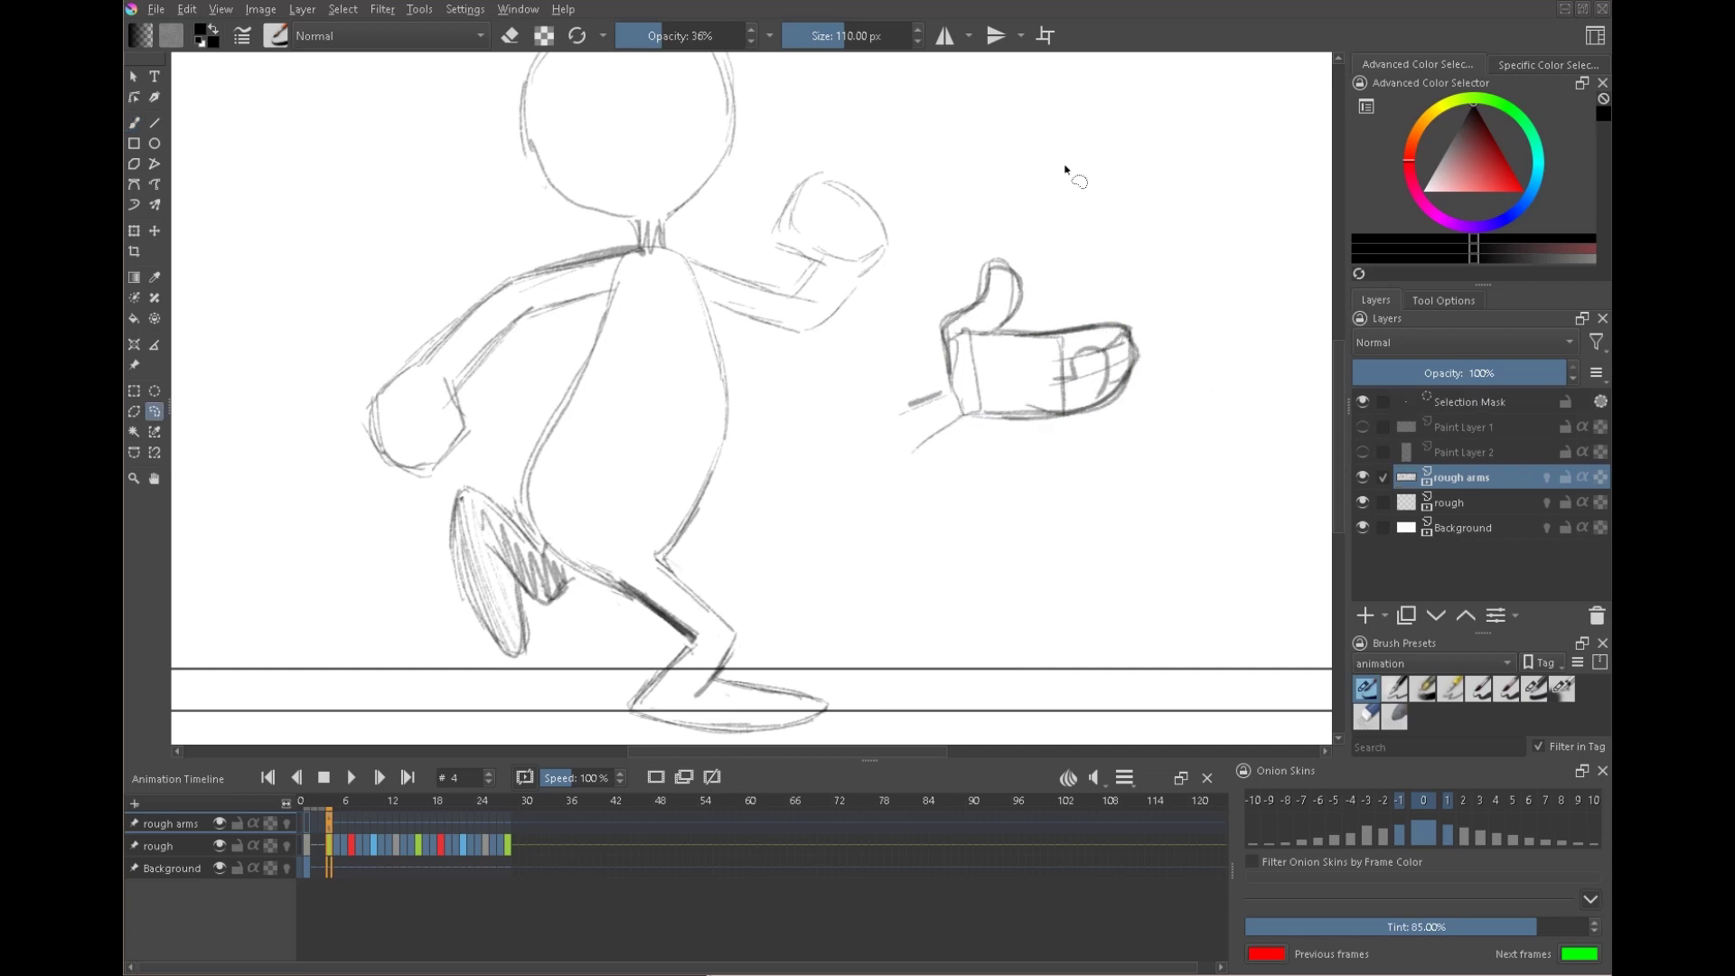
{"action": "key", "text": "Delete"}
{"action": "key", "text": "ctrl+shift+a"}
{"action": "key", "text": "b"}
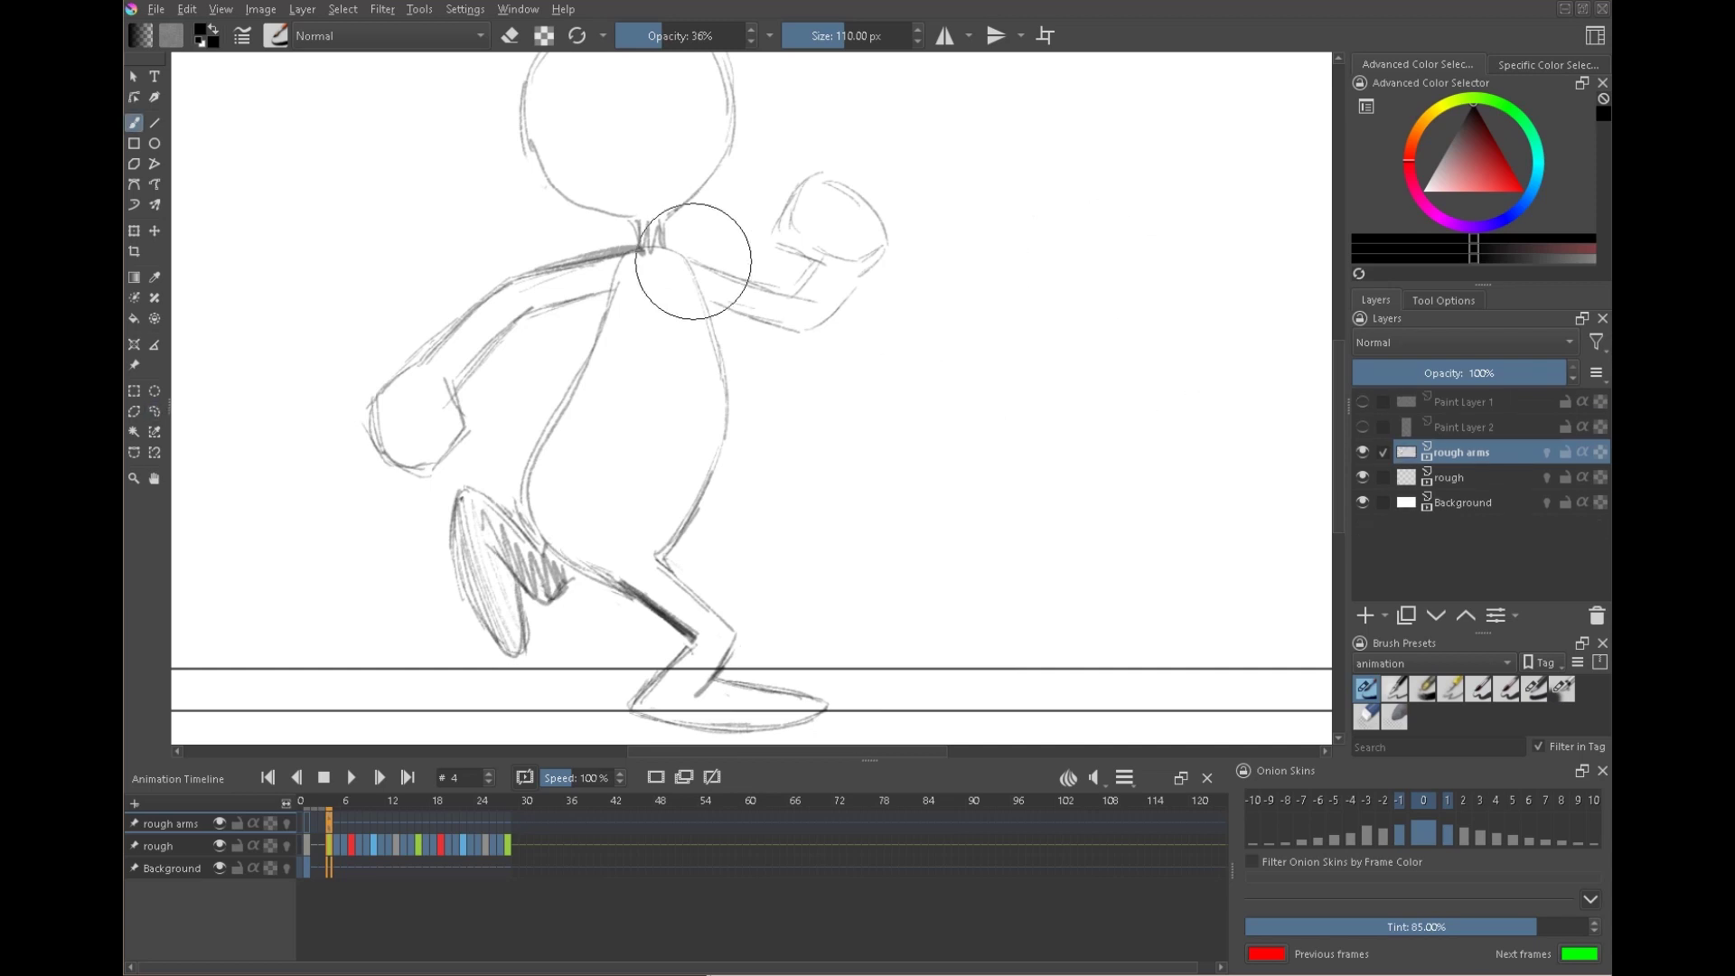
- Reinforce the forward arm's upper-arm, elbow and wrist lines with darker strokes
{"action": "left_click_drag", "start_coordinate": [692, 260], "coordinate": [750, 285]}
{"action": "mouse_move", "coordinate": [694, 261]}
{"action": "left_mouse_down"}
{"action": "mouse_move", "coordinate": [731, 277]}
{"action": "mouse_move", "coordinate": [706, 301]}
{"action": "mouse_move", "coordinate": [788, 298]}
{"action": "left_mouse_up"}
{"action": "mouse_move", "coordinate": [691, 294]}
{"action": "left_mouse_down"}
{"action": "mouse_move", "coordinate": [784, 327]}
{"action": "mouse_move", "coordinate": [739, 312]}
{"action": "mouse_move", "coordinate": [819, 263]}
{"action": "left_mouse_up"}
{"action": "mouse_move", "coordinate": [804, 329]}
{"action": "left_mouse_down"}
{"action": "mouse_move", "coordinate": [855, 282]}
{"action": "mouse_move", "coordinate": [784, 248]}
{"action": "left_mouse_up"}
{"action": "mouse_move", "coordinate": [883, 406]}
{"action": "left_mouse_down"}
{"action": "mouse_move", "coordinate": [1084, 367]}
{"action": "mouse_move", "coordinate": [1024, 484]}
{"action": "left_mouse_up"}
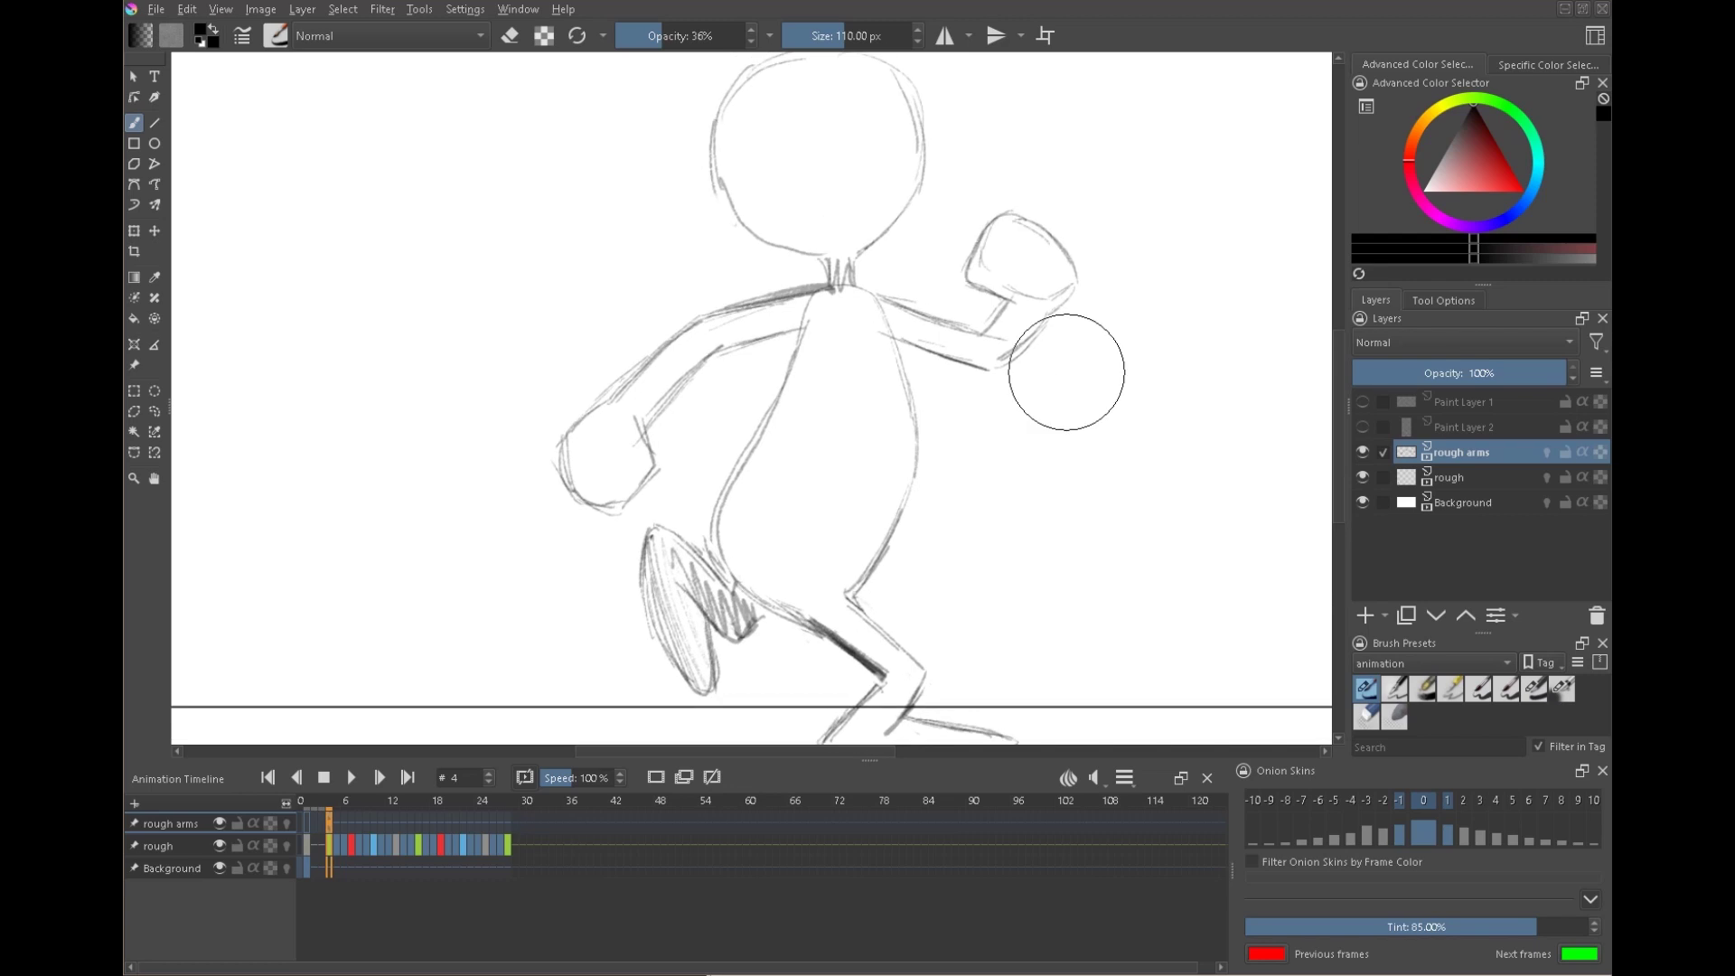
{"action": "left_click_drag", "start_coordinate": [857, 596], "coordinate": [889, 544]}
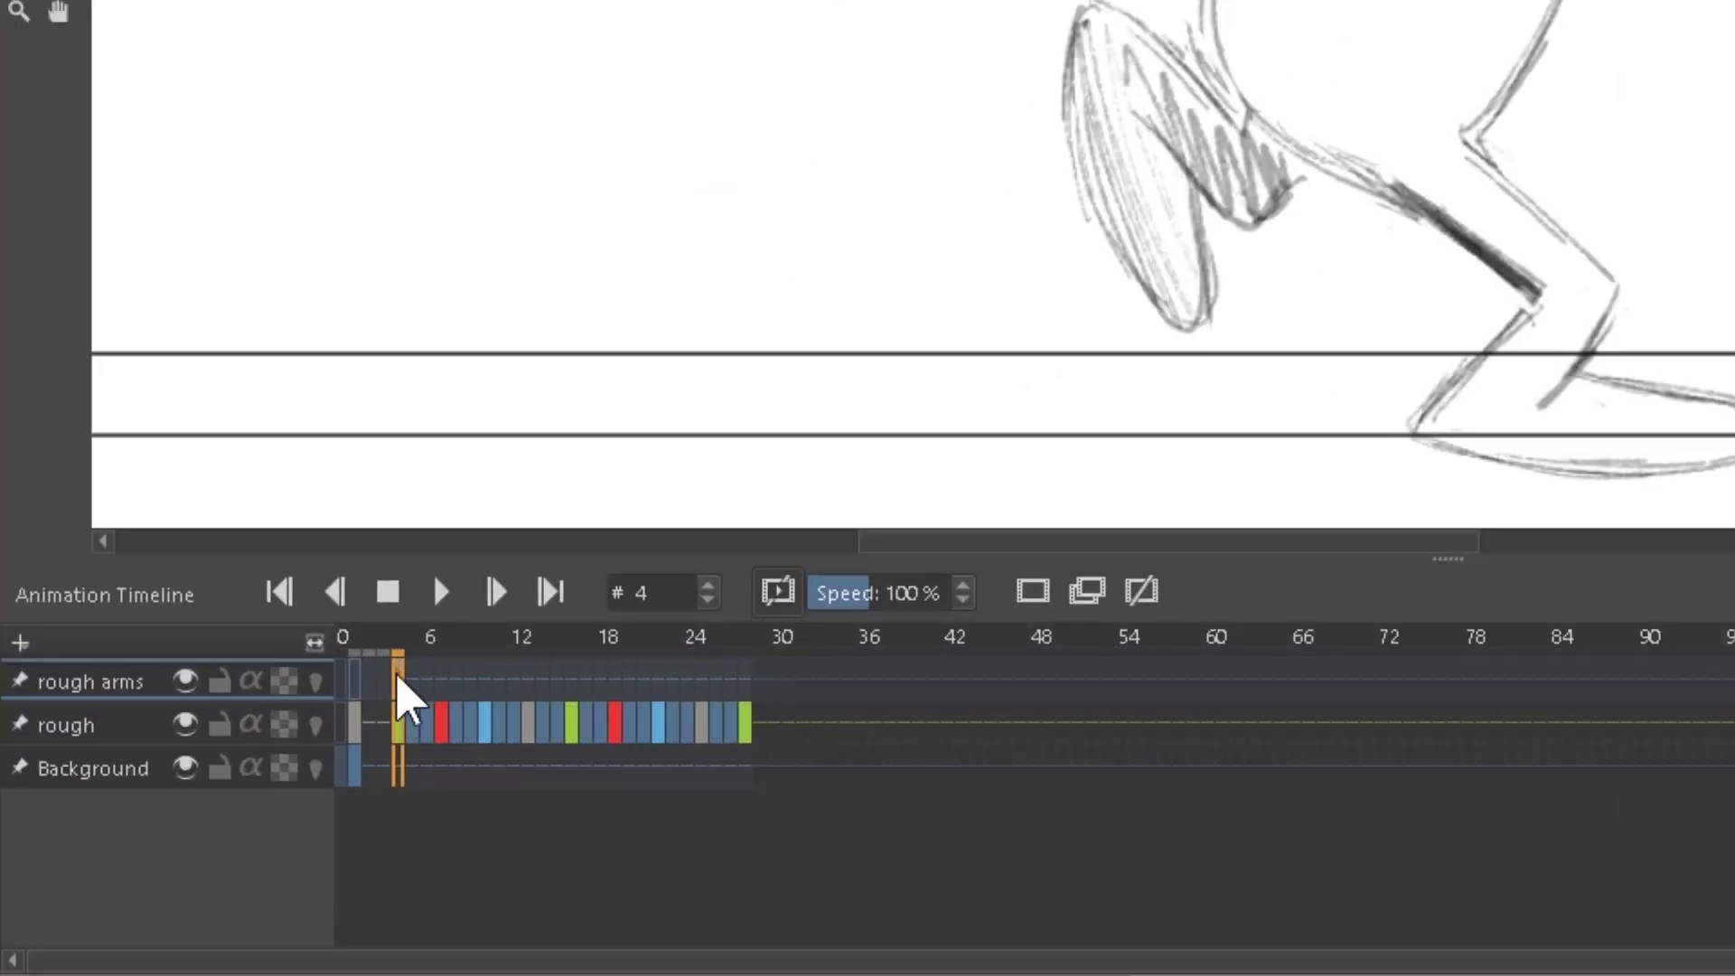
- Clone the rough arms keyframe at frame 4 and paste it at frame 28 of the same layer
{"action": "right_click", "coordinate": [399, 679]}
{"action": "left_click", "coordinate": [573, 921]}
{"action": "left_click", "coordinate": [747, 689]}
{"action": "right_click", "coordinate": [759, 678]}
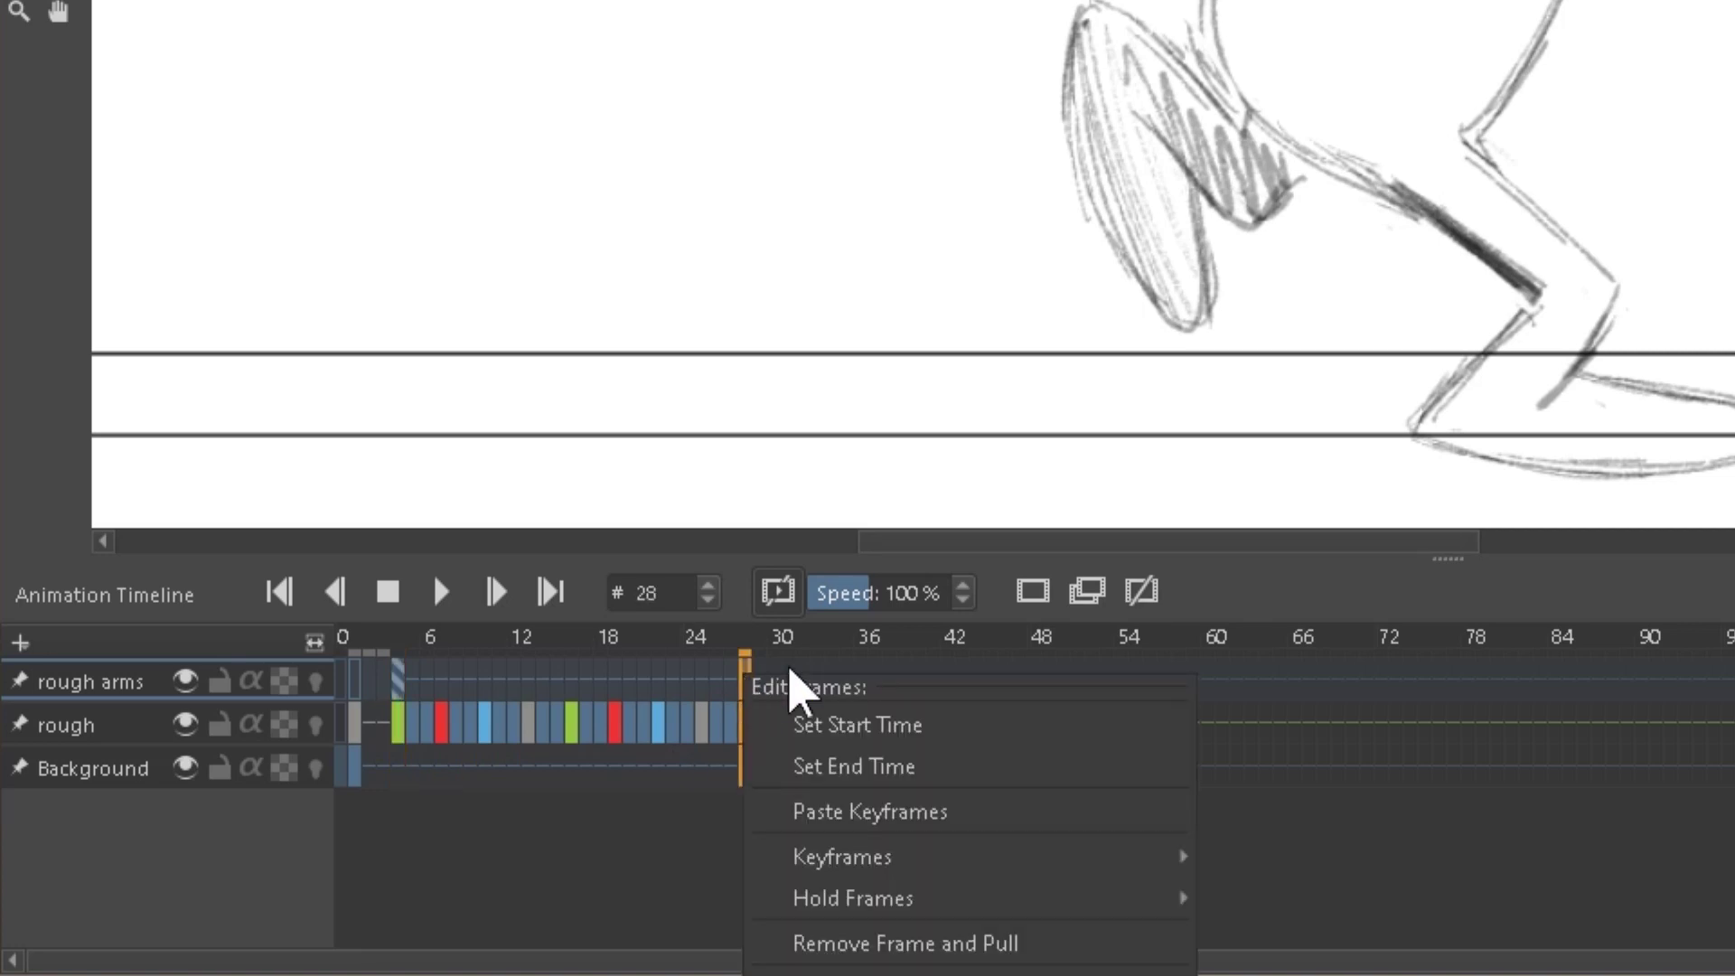
{"action": "left_click", "coordinate": [885, 811]}
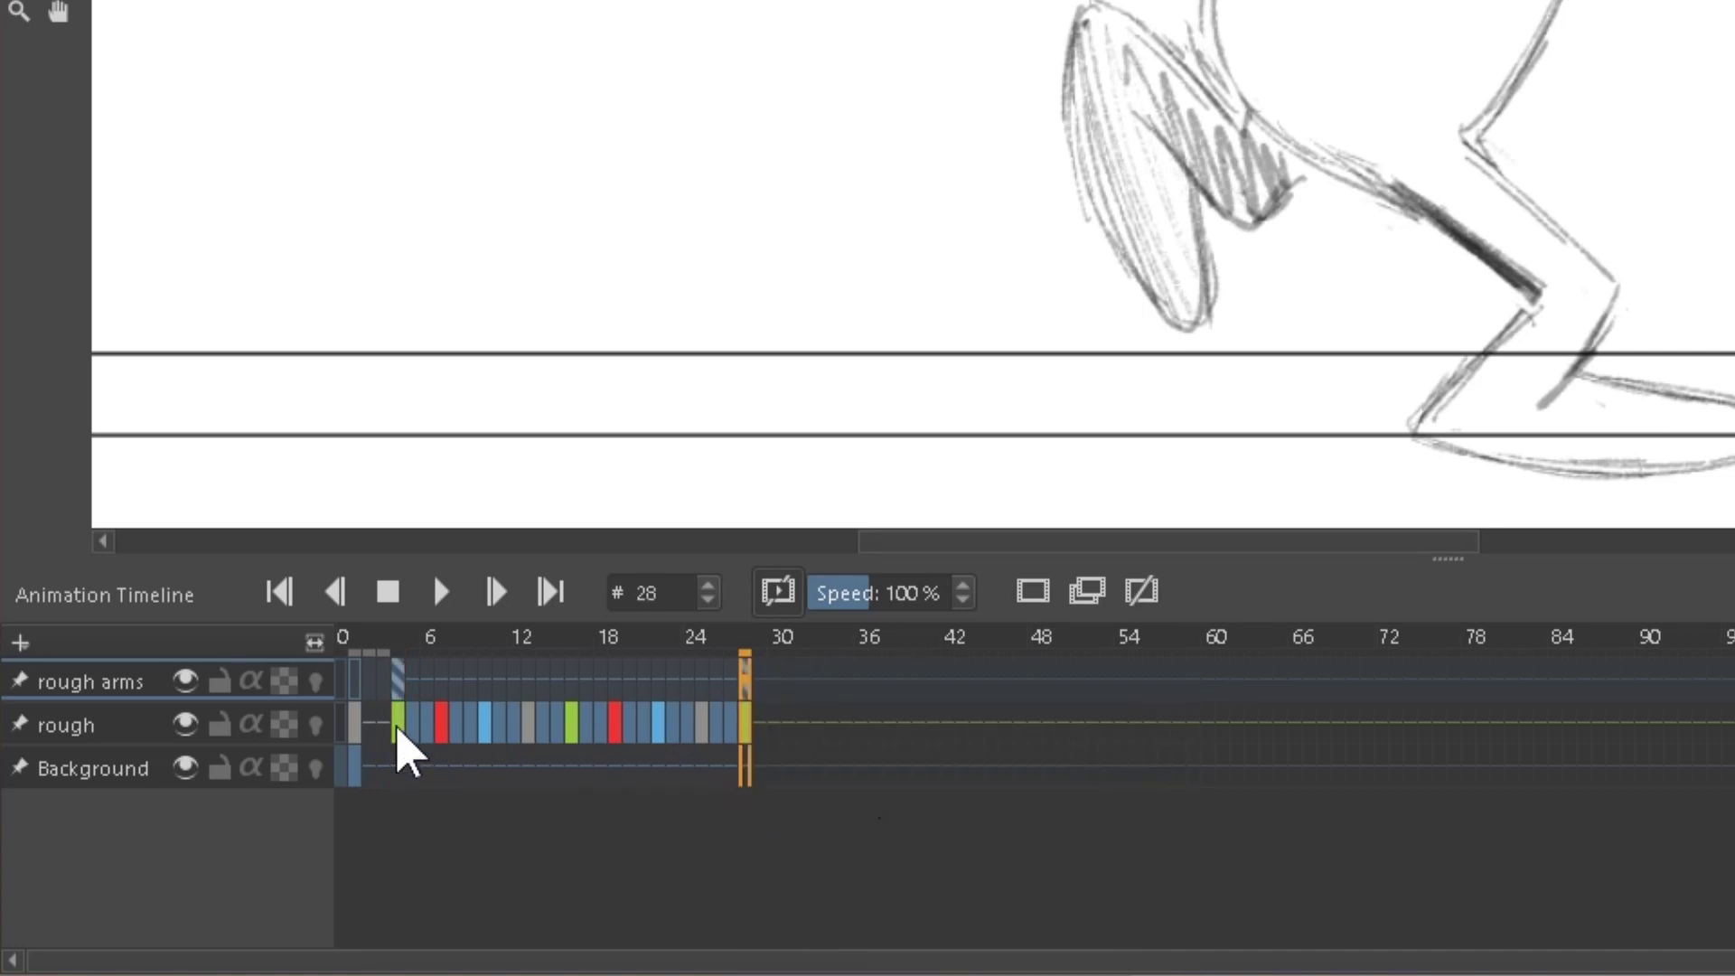
- Flip between the matching frames 4 and 28, and check the blue key poses at frames 10 and 22
{"action": "left_click", "coordinate": [398, 727]}
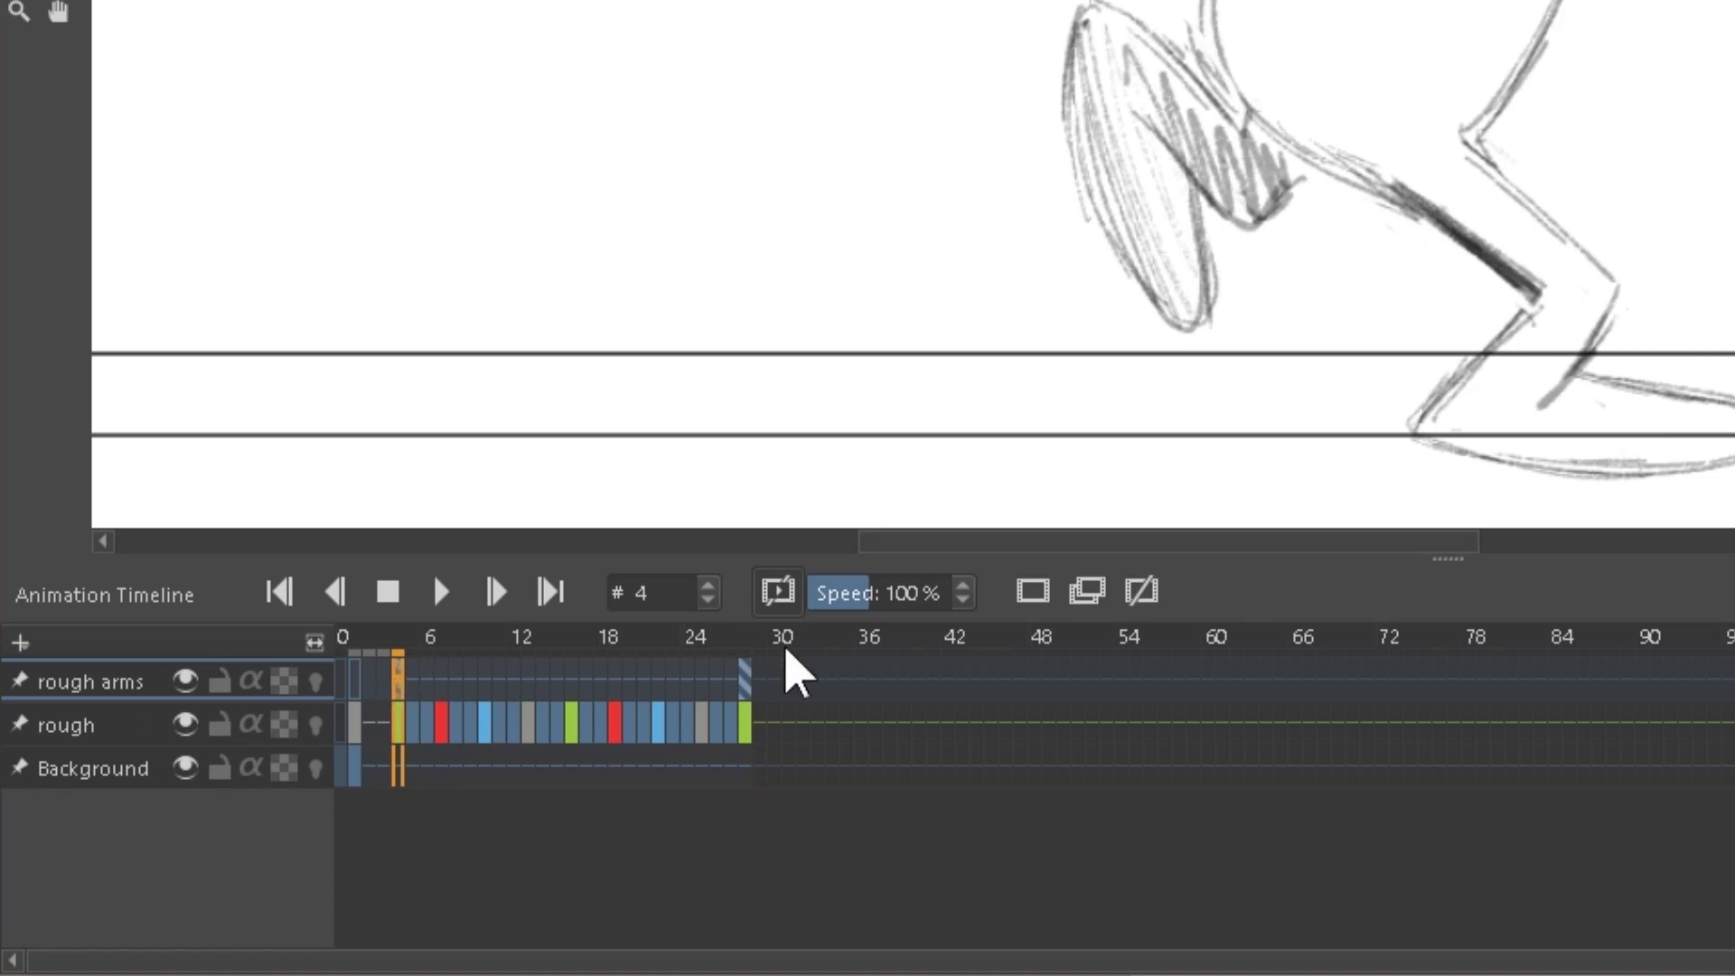
{"action": "left_click", "coordinate": [746, 684]}
{"action": "left_click", "coordinate": [398, 684]}
{"action": "left_click", "coordinate": [741, 682]}
{"action": "left_click", "coordinate": [405, 689]}
{"action": "left_click", "coordinate": [659, 725]}
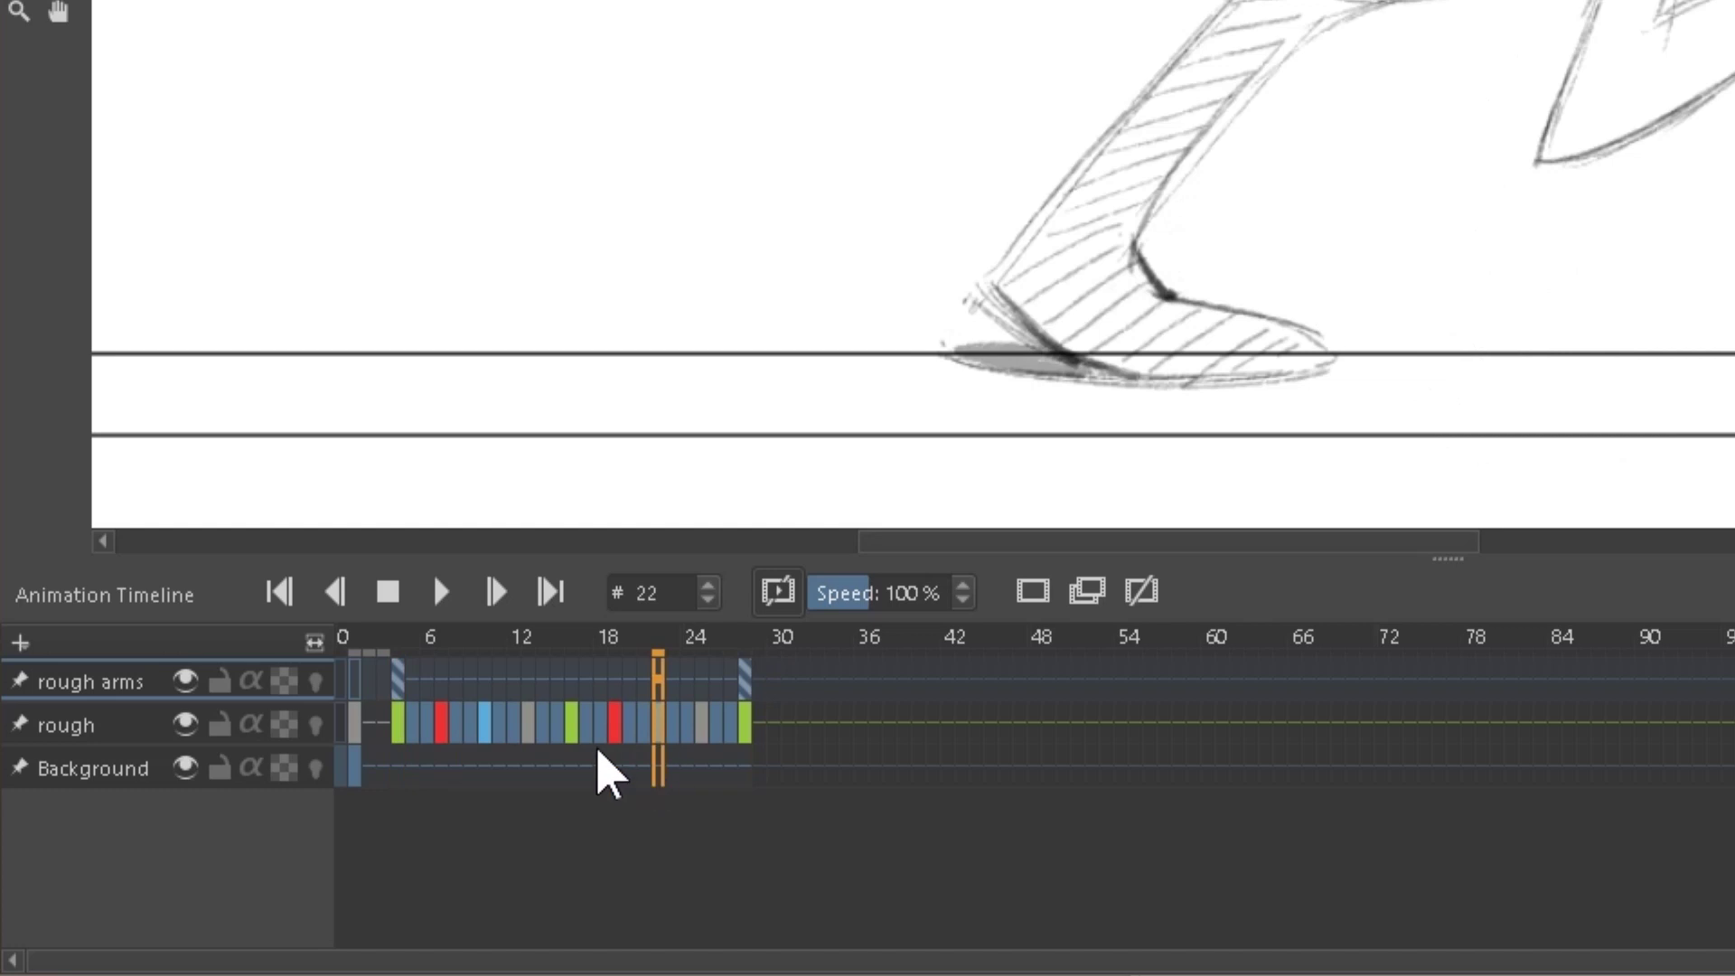
{"action": "left_click", "coordinate": [480, 722]}
{"action": "left_click", "coordinate": [658, 723]}
{"action": "left_click", "coordinate": [743, 723]}
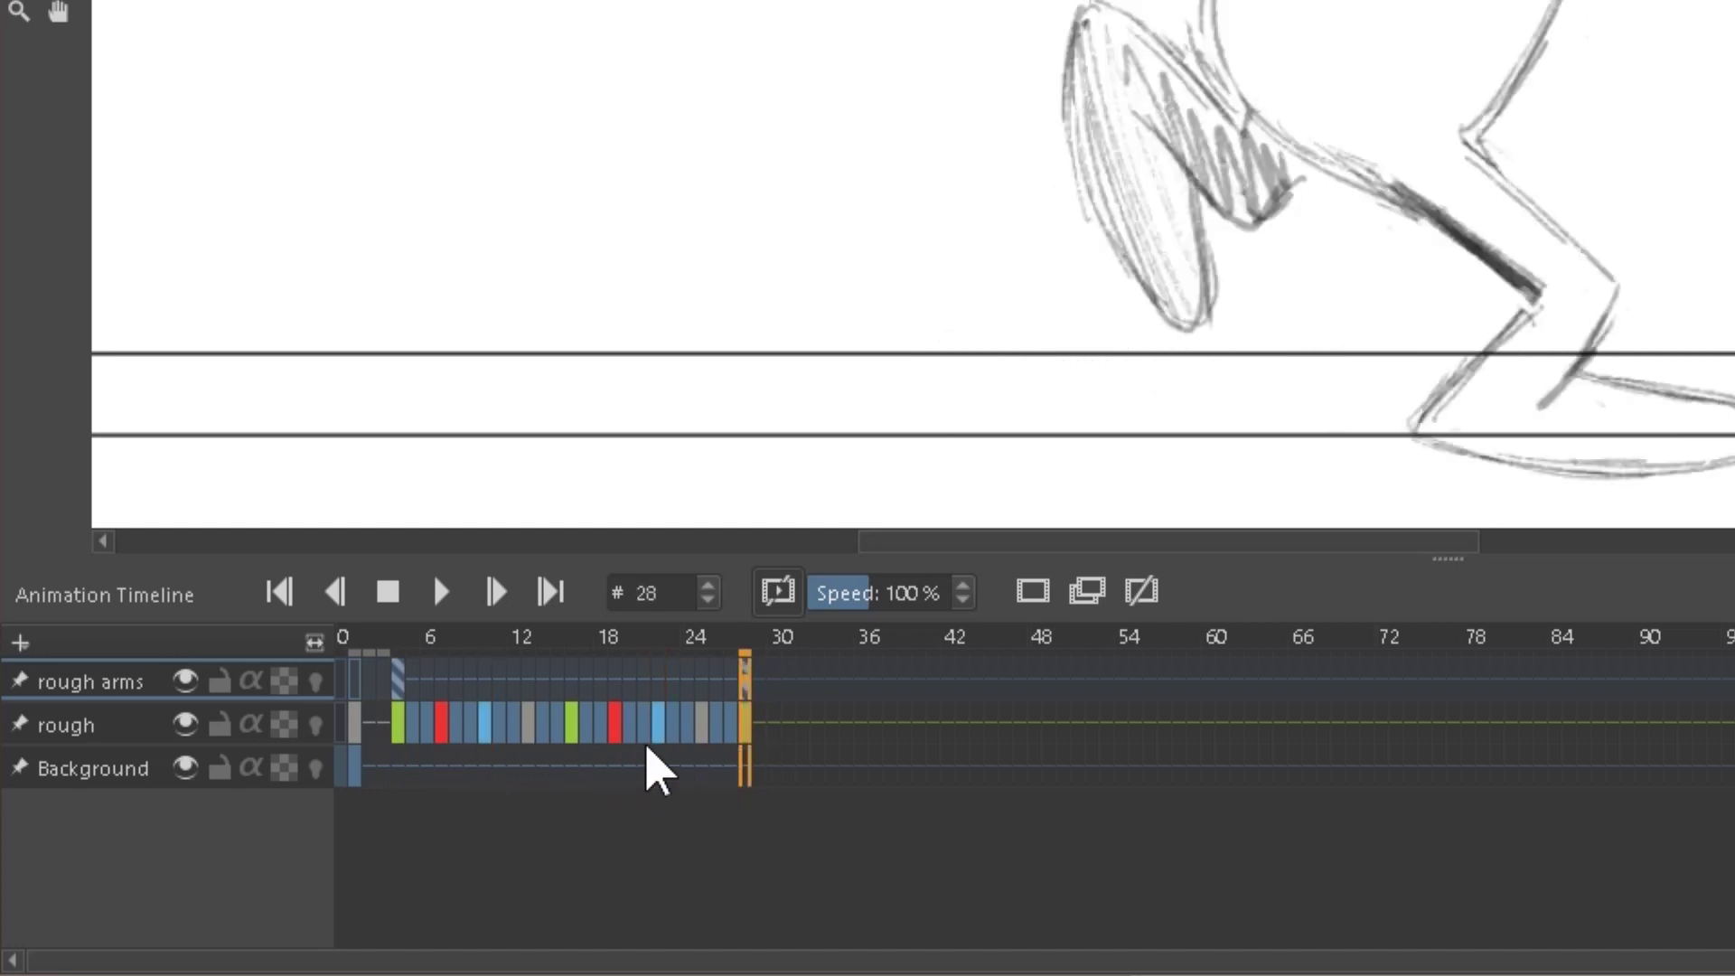
{"action": "left_click", "coordinate": [399, 727]}
{"action": "left_click", "coordinate": [747, 743]}
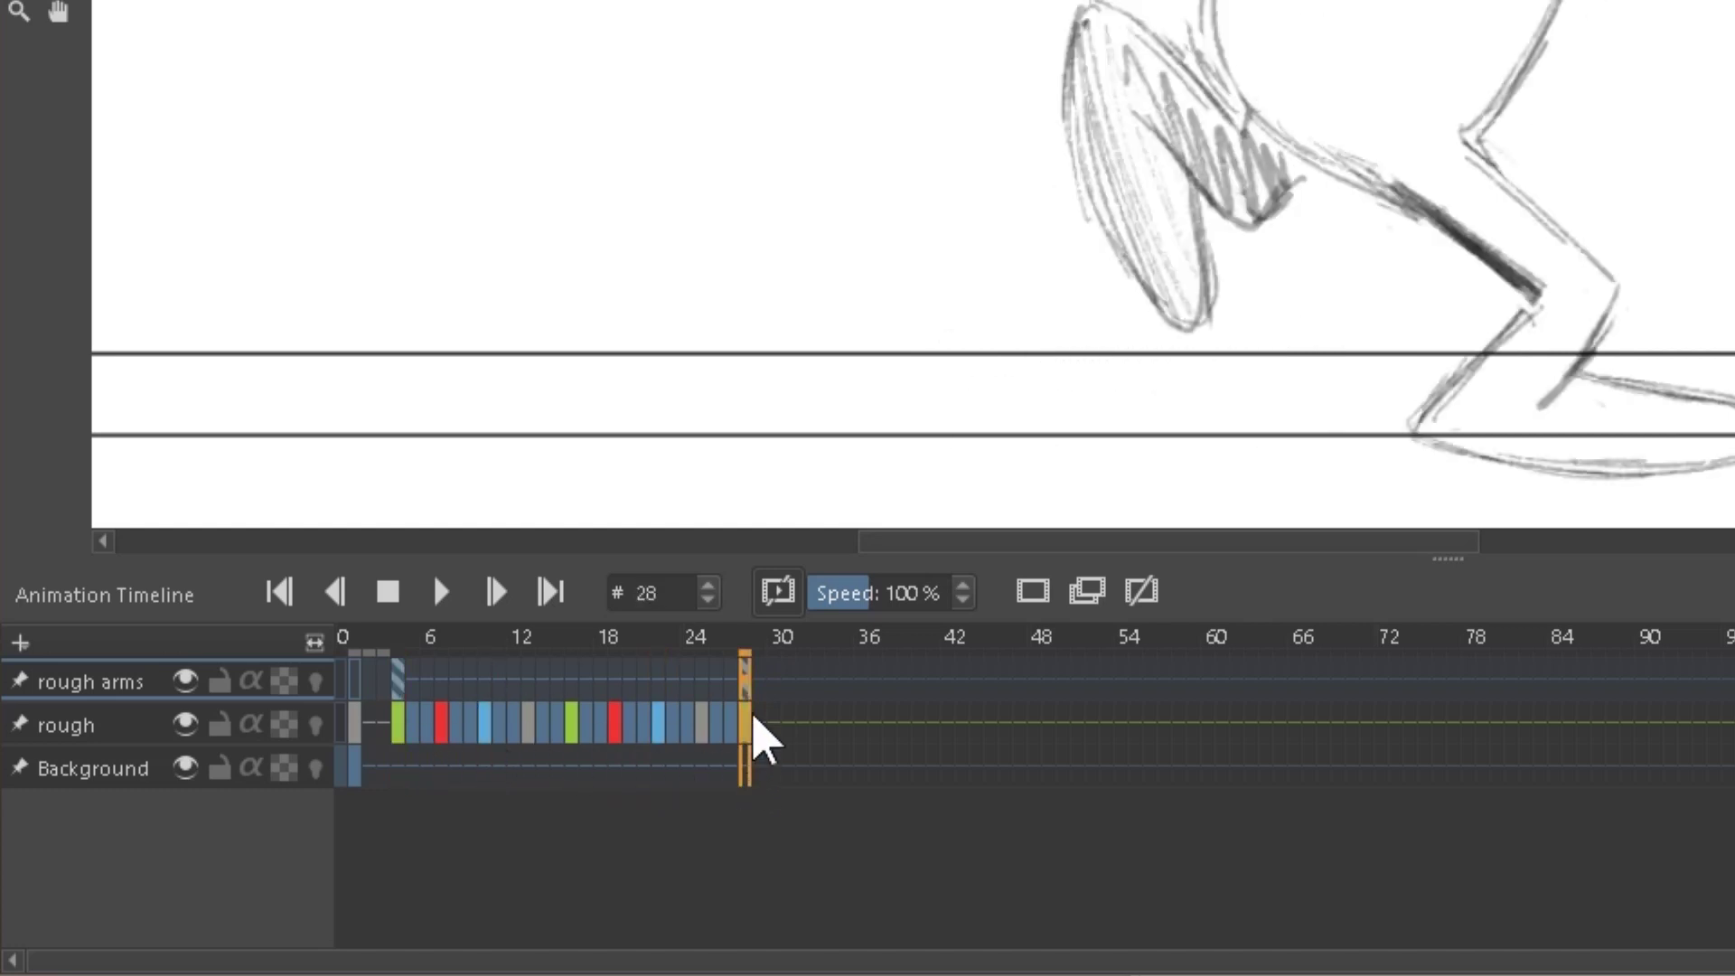
- Compare the rough layer's first and last poses by switching repeatedly between frames 4 and 28
{"action": "left_click", "coordinate": [403, 730]}
{"action": "left_click", "coordinate": [748, 729]}
{"action": "left_click", "coordinate": [403, 728]}
{"action": "left_click", "coordinate": [745, 732]}
{"action": "left_click", "coordinate": [406, 731]}
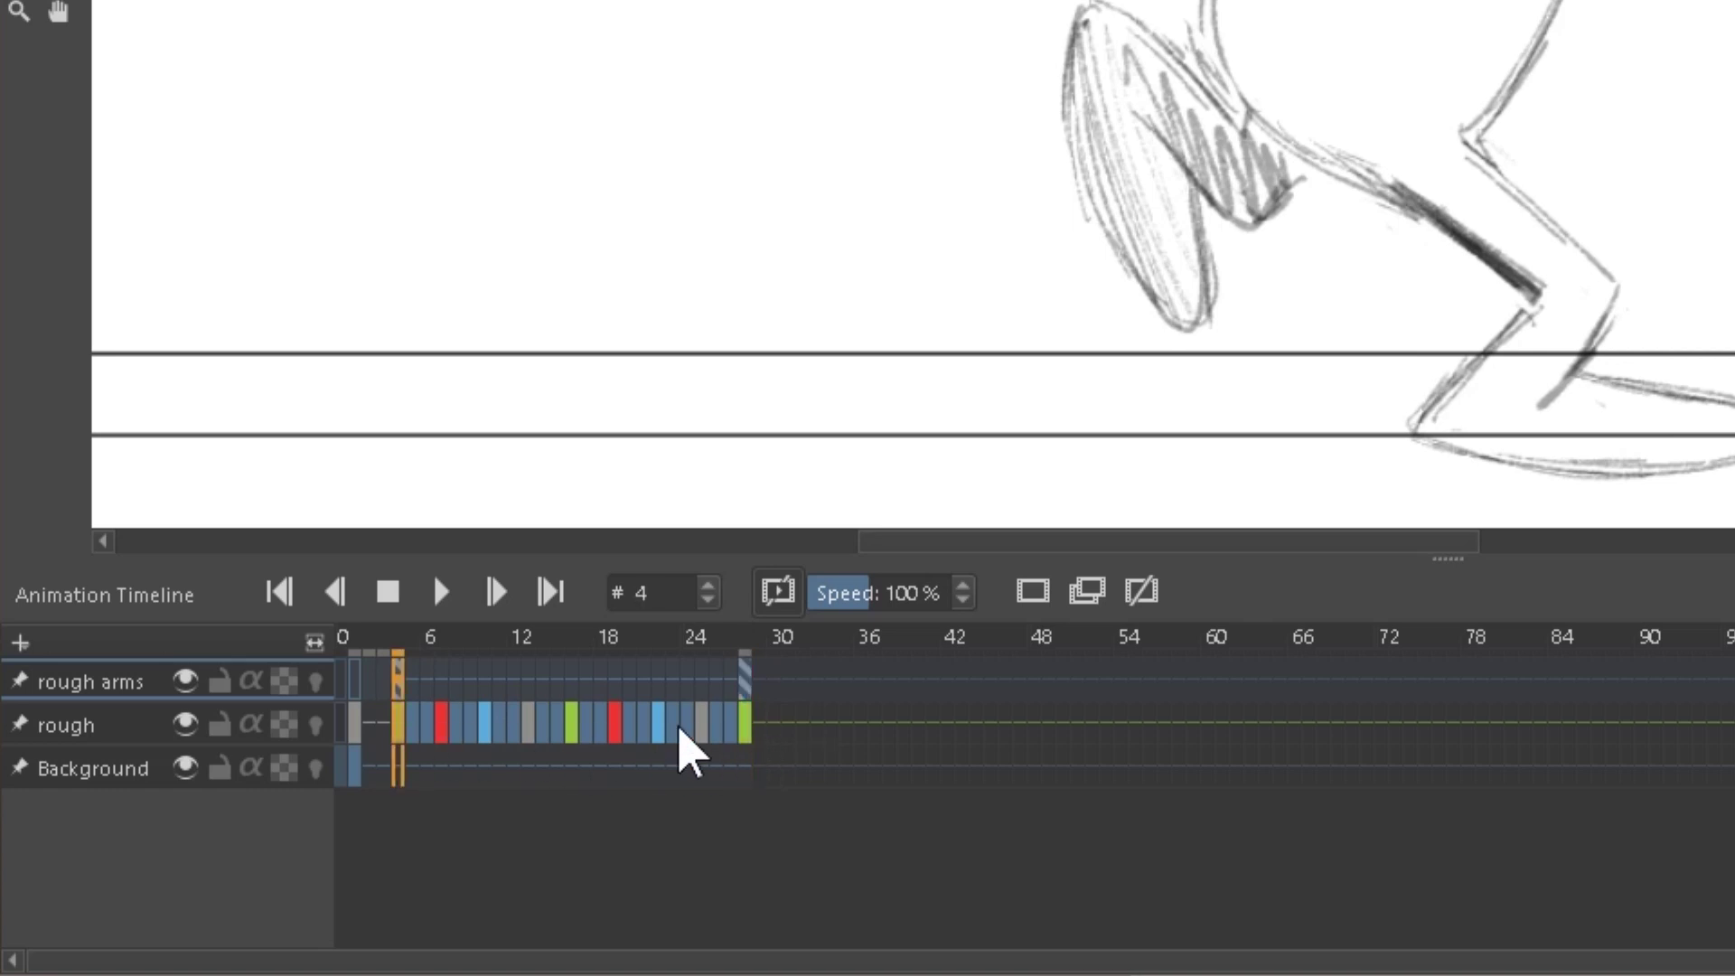
{"action": "left_click", "coordinate": [745, 728]}
{"action": "left_click", "coordinate": [1445, 477]}
{"action": "left_click_drag", "start_coordinate": [991, 480], "coordinate": [1143, 471]}
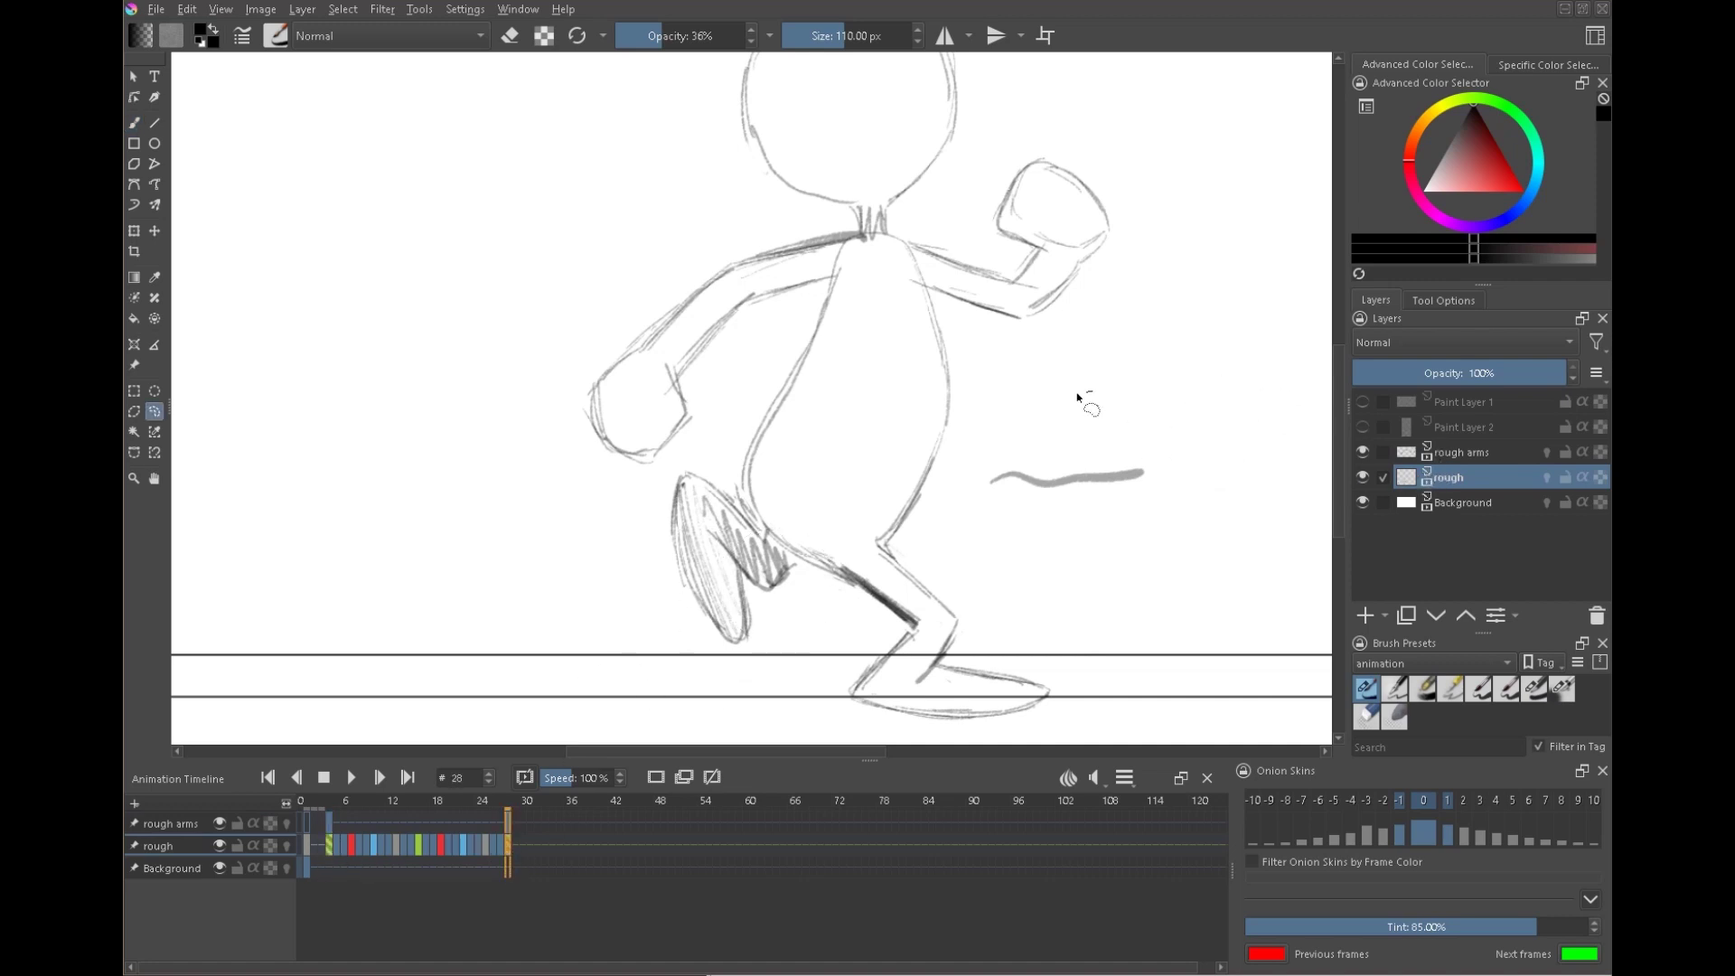
{"action": "left_click_drag", "start_coordinate": [1078, 398], "coordinate": [1222, 432]}
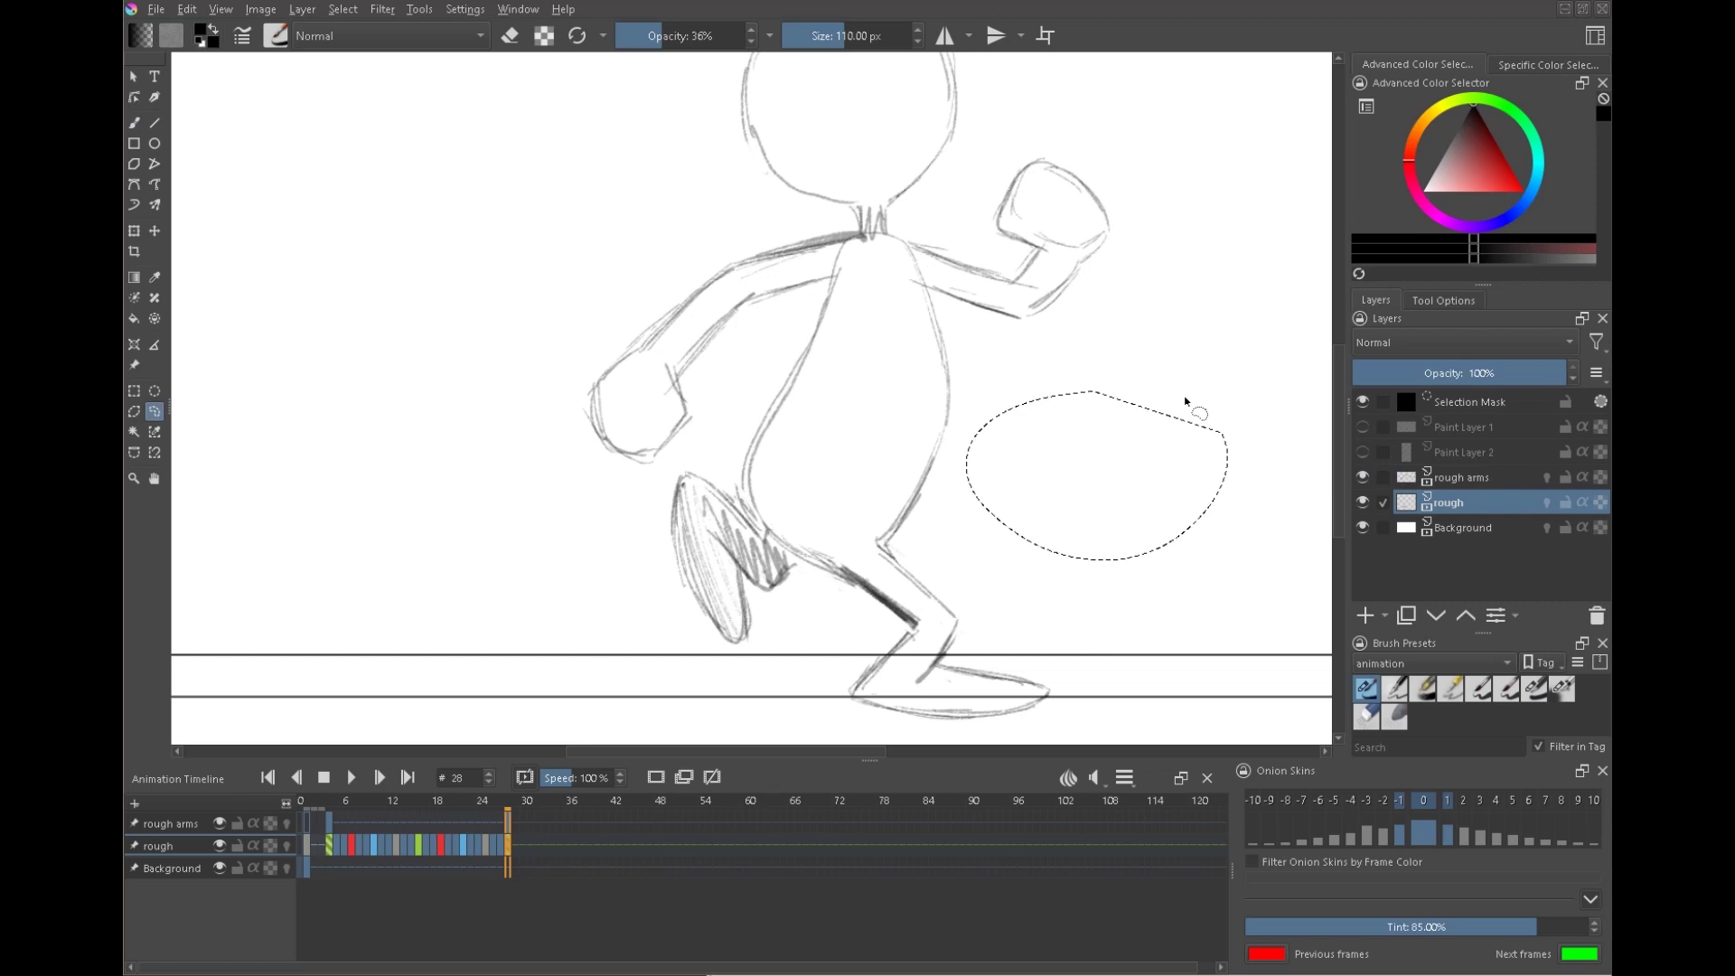
{"action": "key", "text": "ctrl+shift+a"}
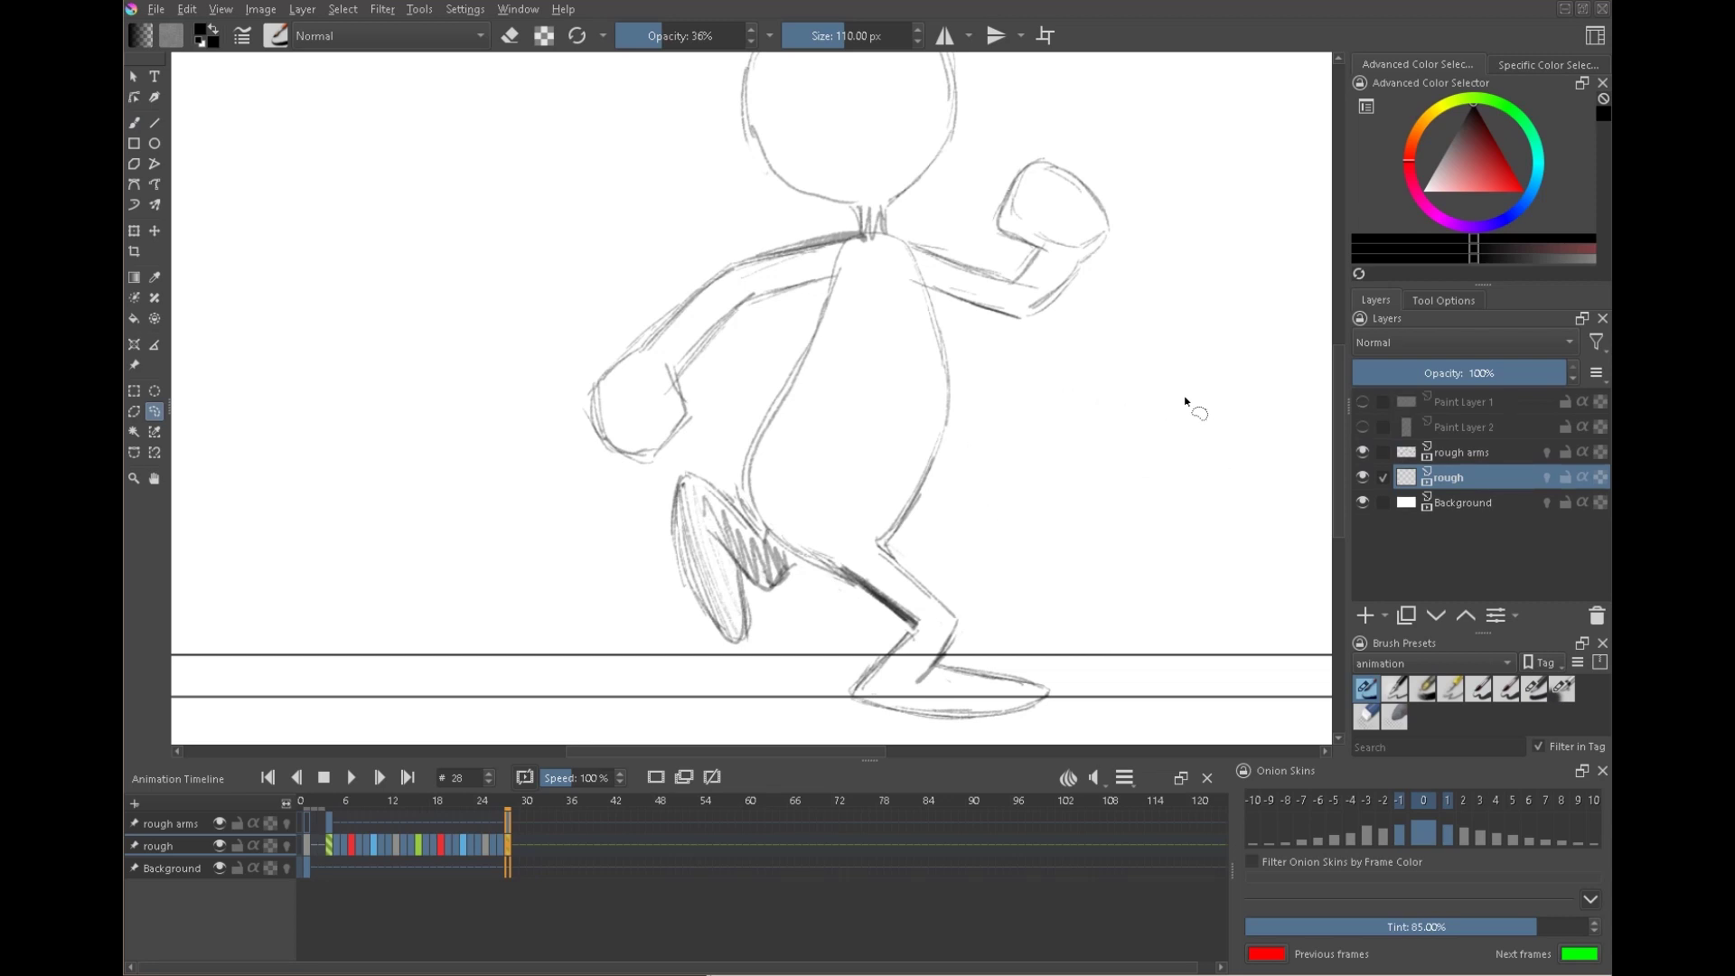
- Add a blank keyframe at frame 16 of the rough arms layer and enable its onion skin
{"action": "left_click", "coordinate": [1474, 453]}
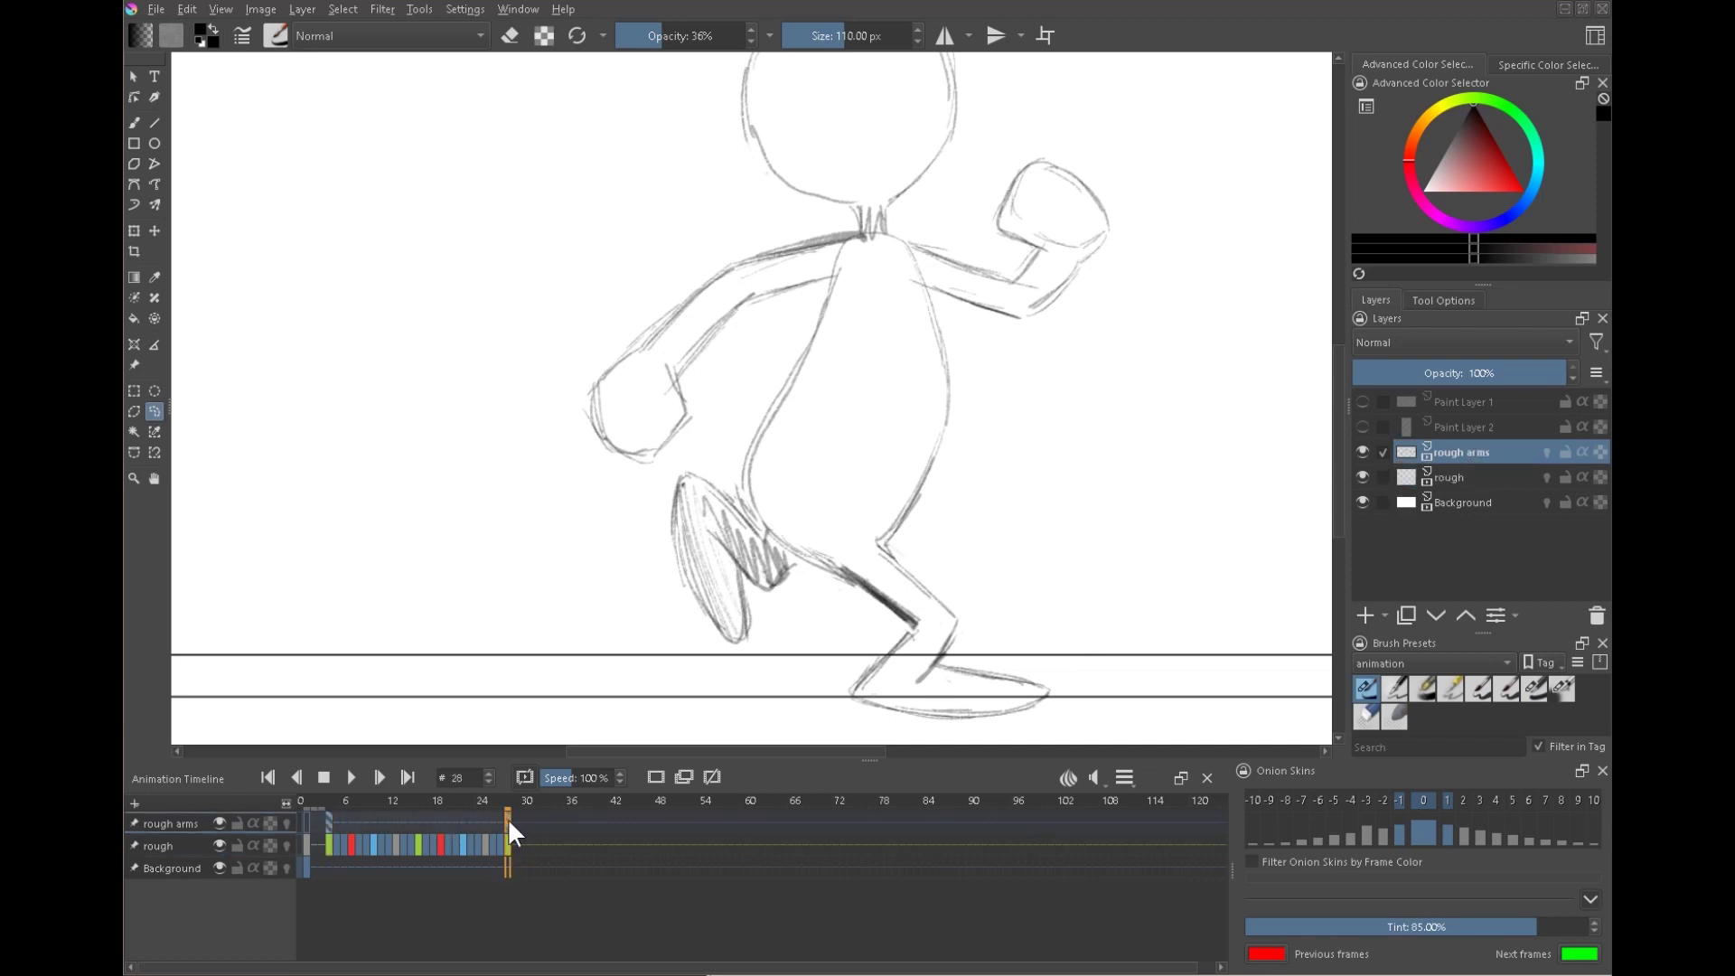
{"action": "left_click", "coordinate": [421, 836]}
{"action": "left_click", "coordinate": [656, 777]}
{"action": "left_click", "coordinate": [286, 823]}
{"action": "scroll", "coordinate": [973, 507], "scroll_direction": "up", "scroll_amount": 2}
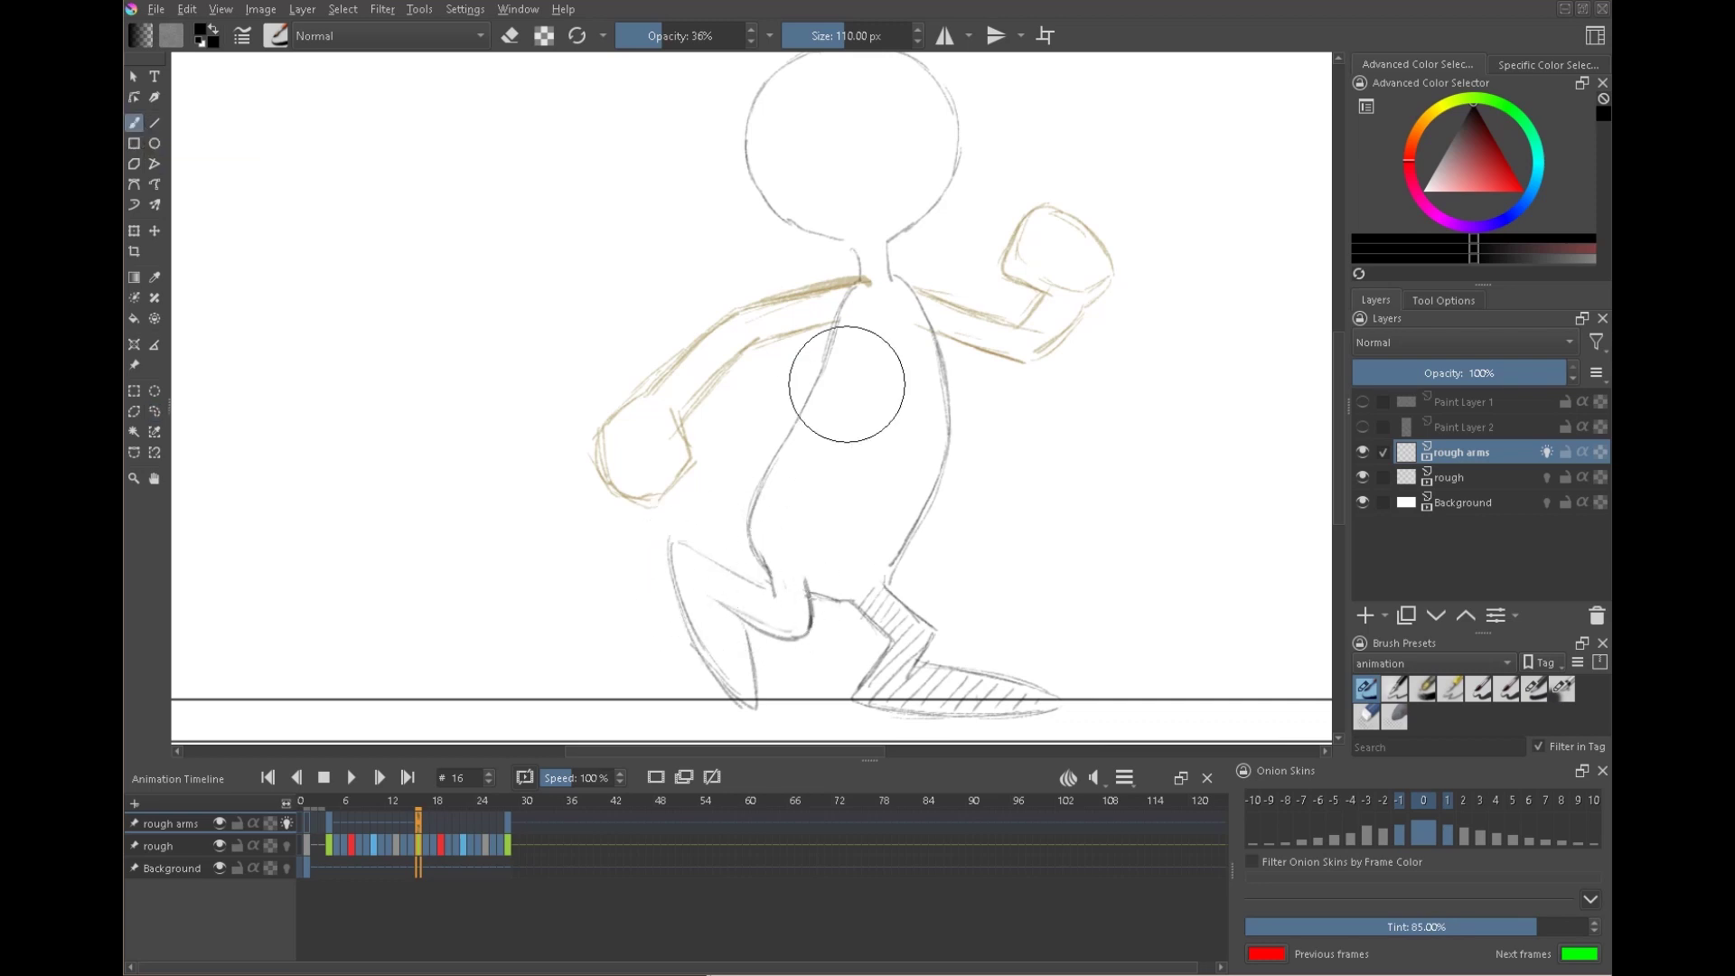
- Sketch both arms and hands at frame 16 close to the onion-skinned pose, and turn the onion skin off
{"action": "left_click_drag", "start_coordinate": [894, 279], "coordinate": [1017, 321]}
{"action": "left_click_drag", "start_coordinate": [902, 331], "coordinate": [1028, 365]}
{"action": "mouse_move", "coordinate": [1015, 318]}
{"action": "left_mouse_down"}
{"action": "mouse_move", "coordinate": [1022, 289]}
{"action": "mouse_move", "coordinate": [1095, 269]}
{"action": "left_mouse_up"}
{"action": "left_click_drag", "start_coordinate": [1091, 284], "coordinate": [1039, 352]}
{"action": "mouse_move", "coordinate": [858, 281]}
{"action": "left_mouse_down"}
{"action": "mouse_move", "coordinate": [658, 395]}
{"action": "mouse_move", "coordinate": [615, 462]}
{"action": "mouse_move", "coordinate": [704, 473]}
{"action": "mouse_move", "coordinate": [694, 412]}
{"action": "left_mouse_up"}
{"action": "left_click_drag", "start_coordinate": [691, 407], "coordinate": [733, 362]}
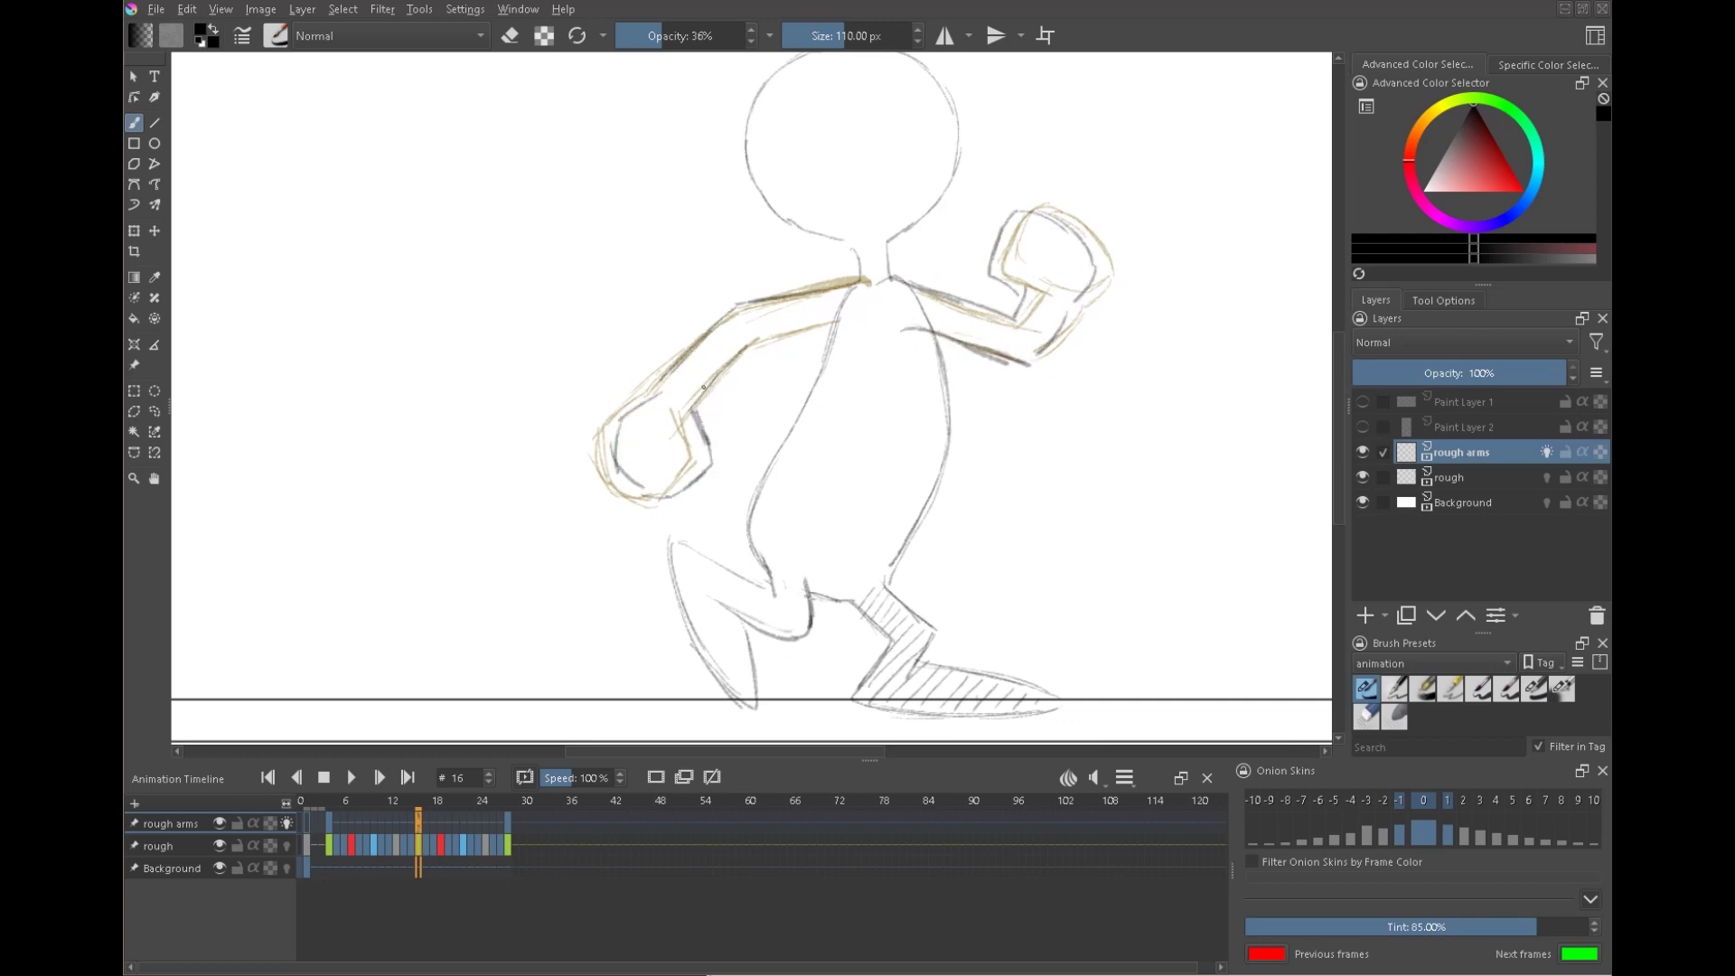
{"action": "left_click", "coordinate": [287, 823]}
{"action": "left_click_drag", "start_coordinate": [833, 499], "coordinate": [825, 492]}
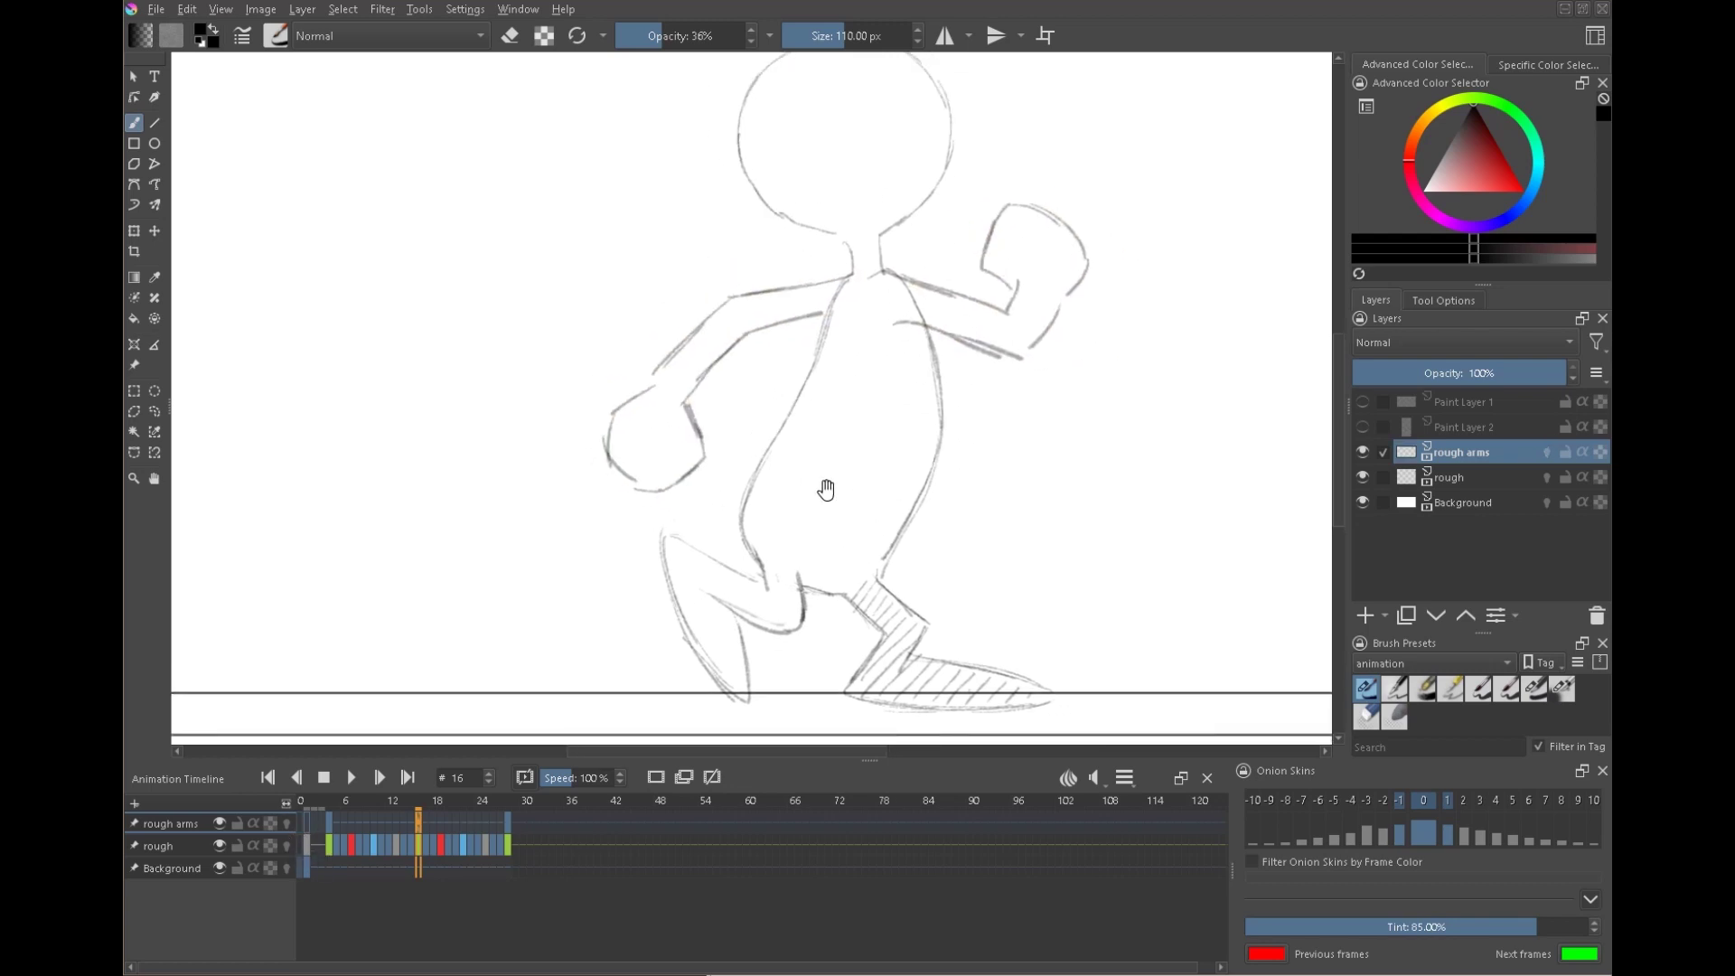
- Shade the far arm in both poses: the forward arm at frame 4 and the rear arm at frame 16
{"action": "left_click", "coordinate": [329, 822]}
{"action": "mouse_move", "coordinate": [822, 287]}
{"action": "left_mouse_down"}
{"action": "mouse_move", "coordinate": [687, 362]}
{"action": "mouse_move", "coordinate": [647, 440]}
{"action": "mouse_move", "coordinate": [619, 389]}
{"action": "mouse_move", "coordinate": [621, 414]}
{"action": "left_mouse_up"}
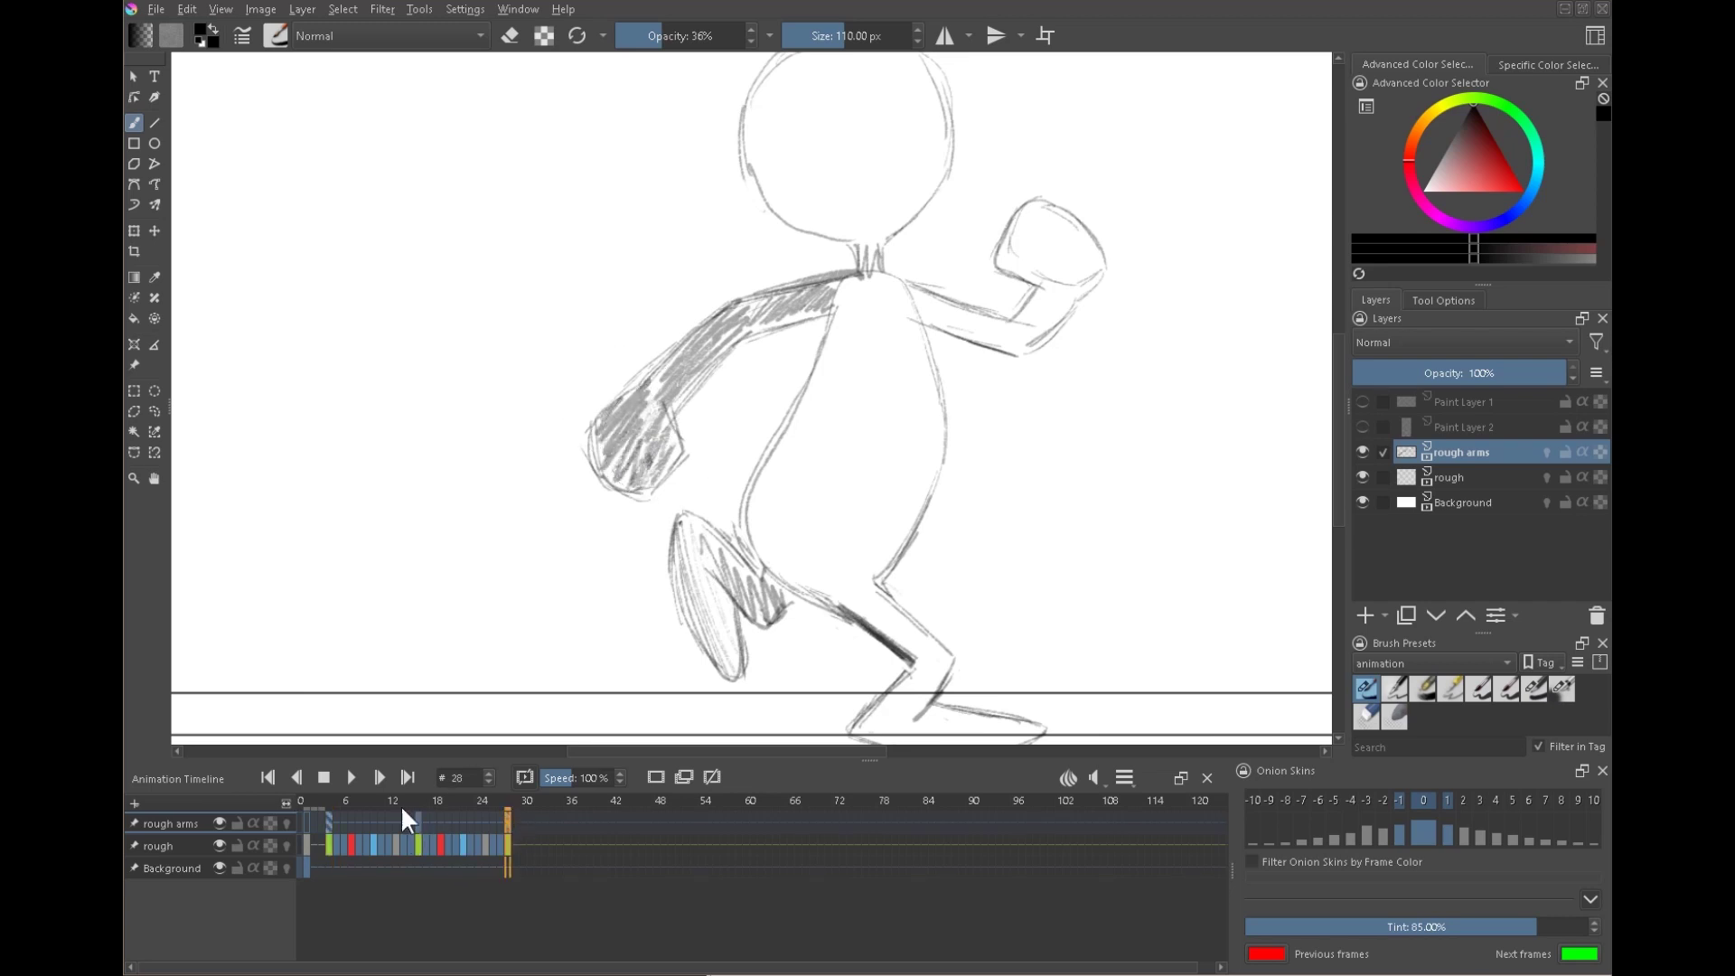
{"action": "mouse_move", "coordinate": [827, 312]}
{"action": "left_mouse_down"}
{"action": "mouse_move", "coordinate": [756, 333]}
{"action": "mouse_move", "coordinate": [674, 414]}
{"action": "left_mouse_up"}
{"action": "key", "text": "space"}
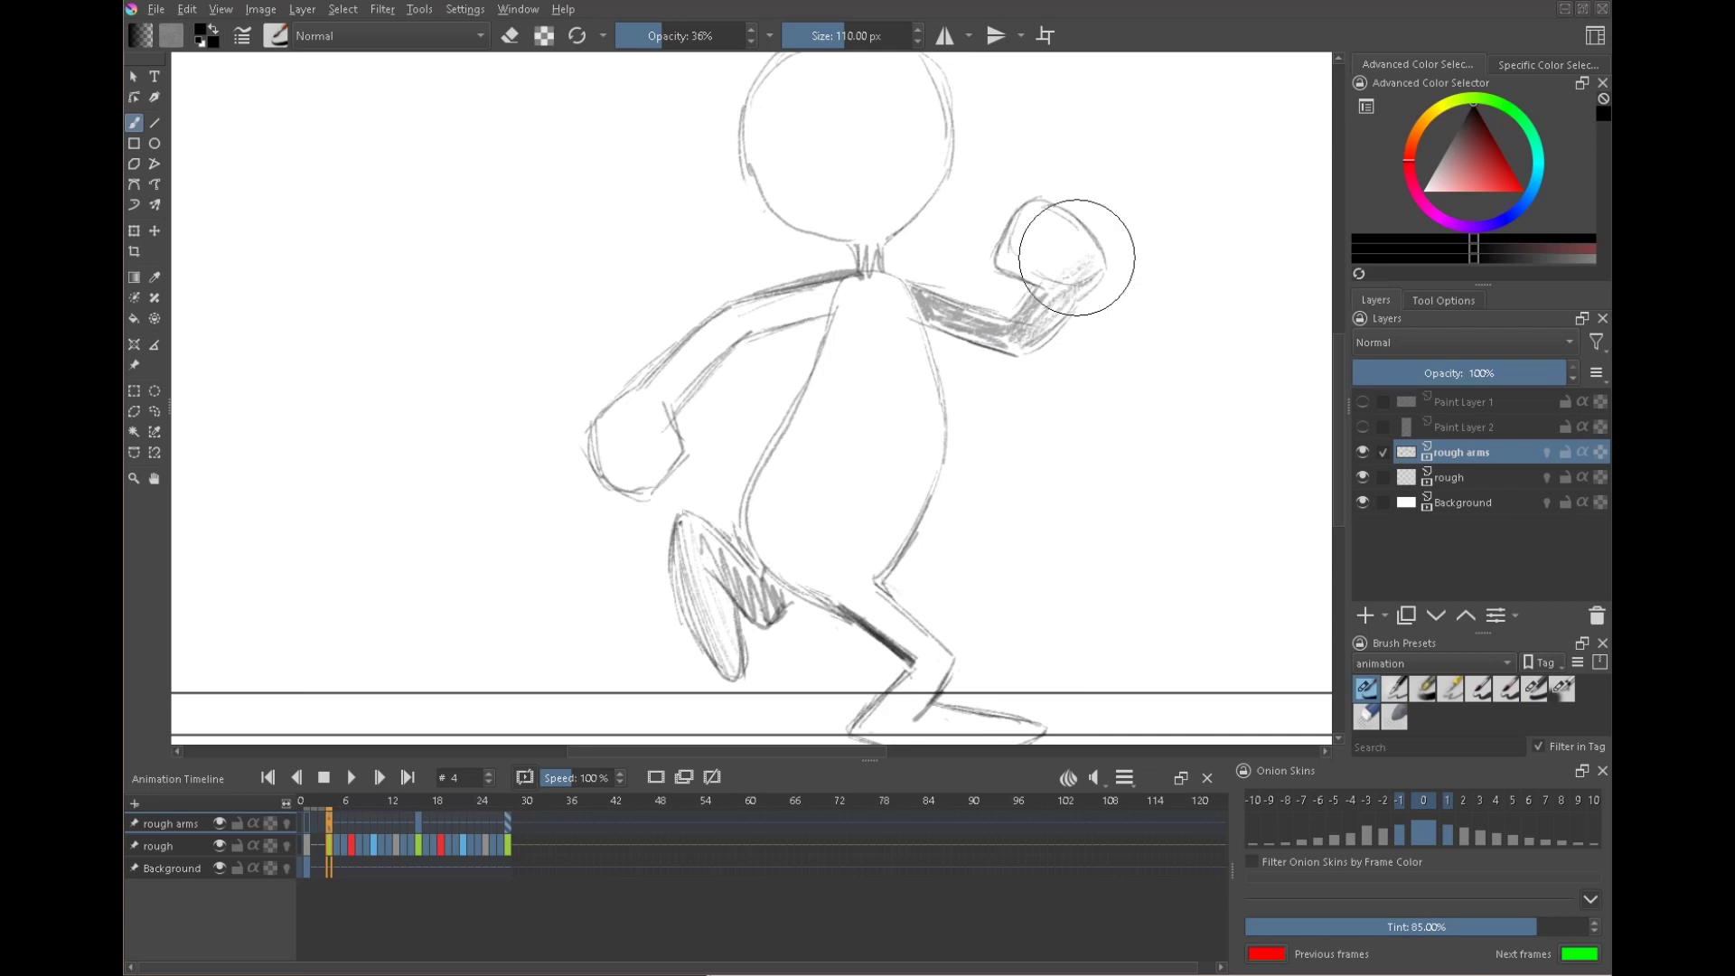
{"action": "left_click_drag", "start_coordinate": [776, 323], "coordinate": [836, 289]}
{"action": "left_click_drag", "start_coordinate": [614, 434], "coordinate": [673, 407]}
{"action": "left_click_drag", "start_coordinate": [637, 474], "coordinate": [696, 434]}
- Review the arm and leg poses at frames 4, 7, 10, 13 and 22 of the walk cycle
{"action": "left_click", "coordinate": [327, 821]}
{"action": "key", "text": "period"}
{"action": "key", "text": "period"}
{"action": "key", "text": "comma"}
{"action": "key", "text": "comma"}
{"action": "left_click", "coordinate": [373, 797]}
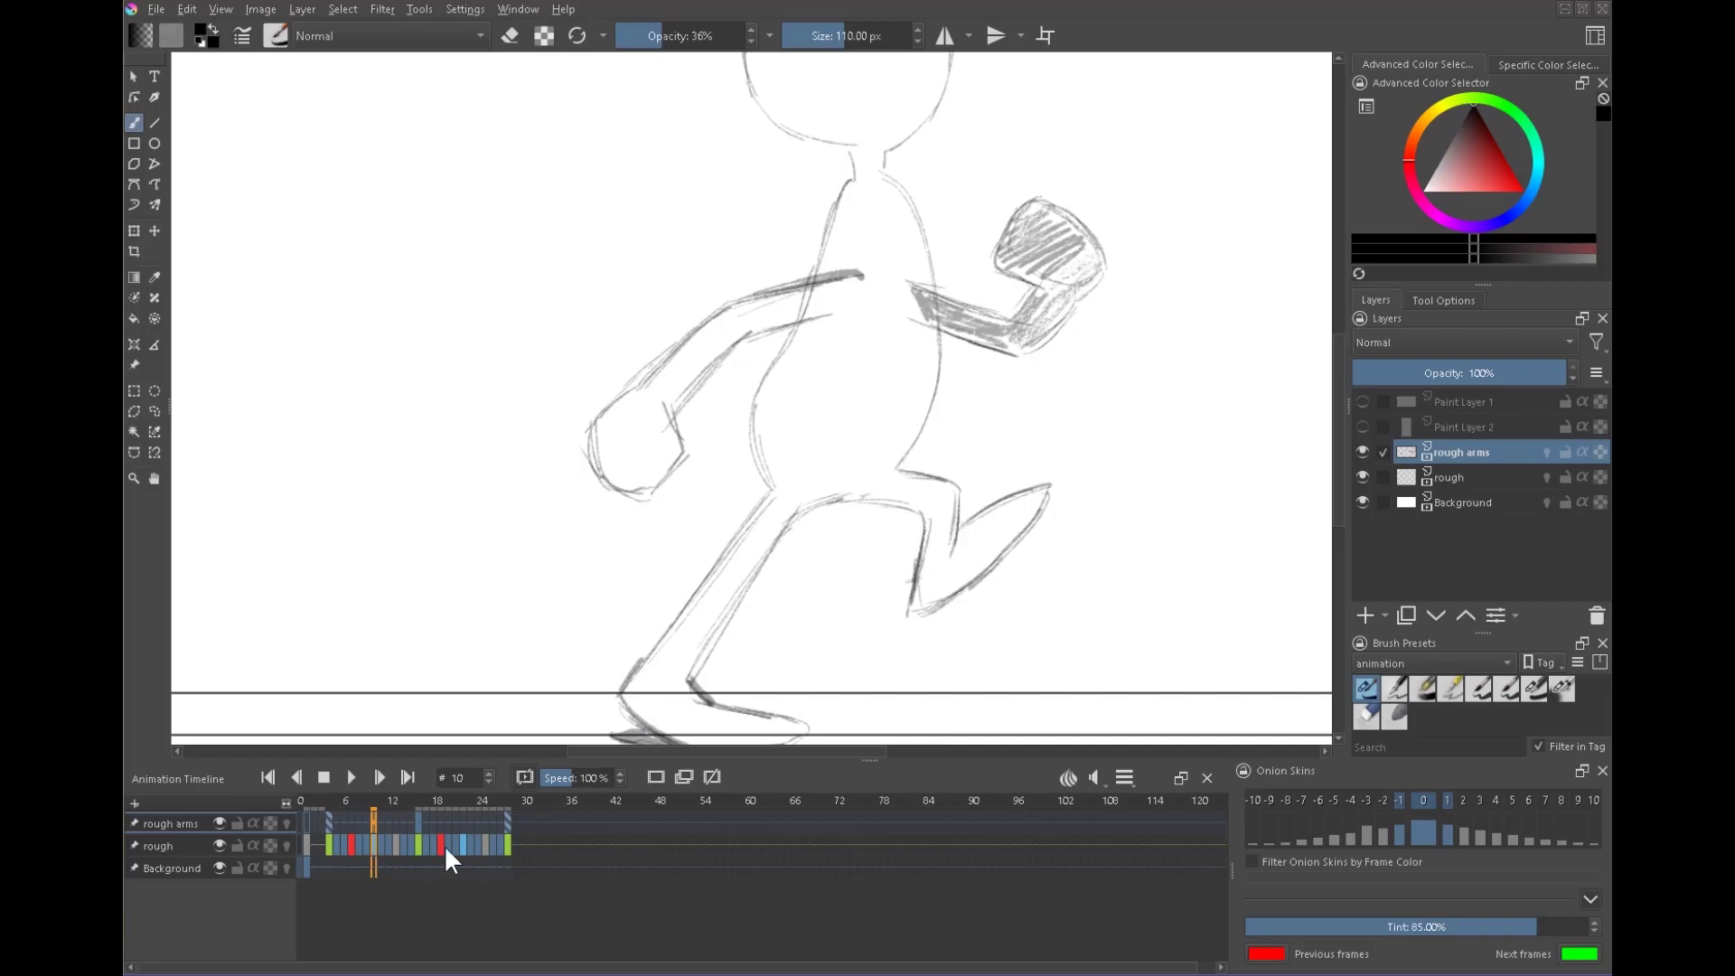
{"action": "left_click", "coordinate": [461, 845]}
{"action": "left_click", "coordinate": [328, 845]}
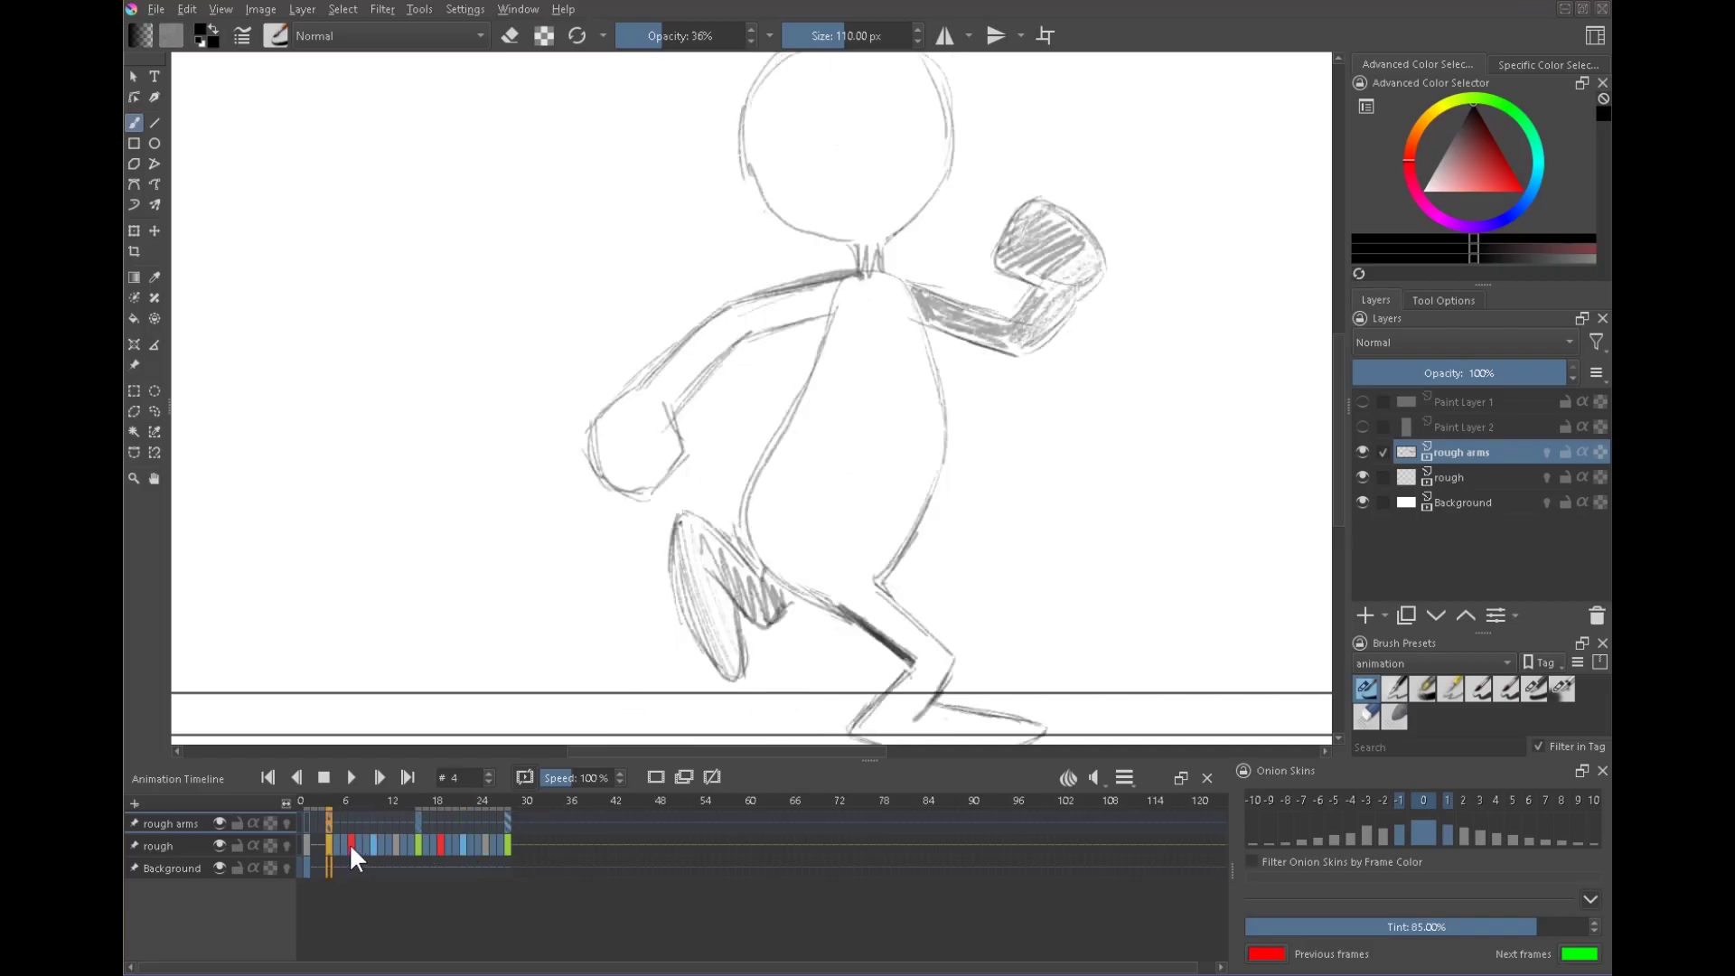
{"action": "left_click", "coordinate": [350, 846]}
{"action": "left_click", "coordinate": [373, 845]}
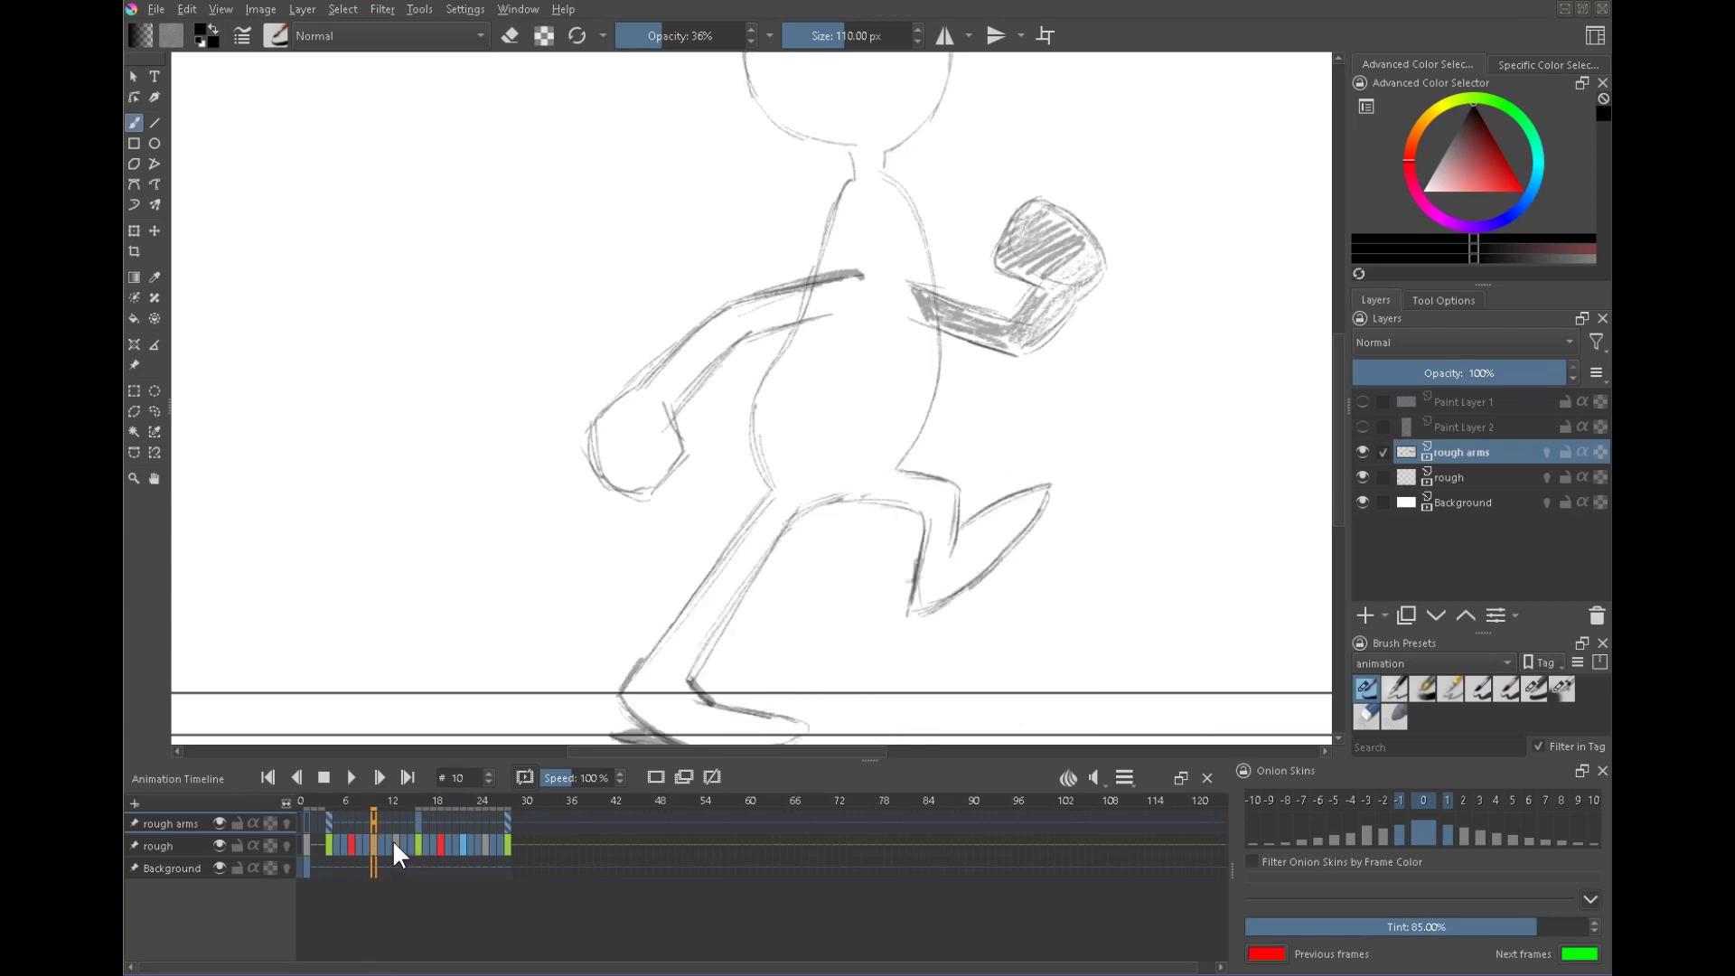
{"action": "left_click", "coordinate": [394, 842]}
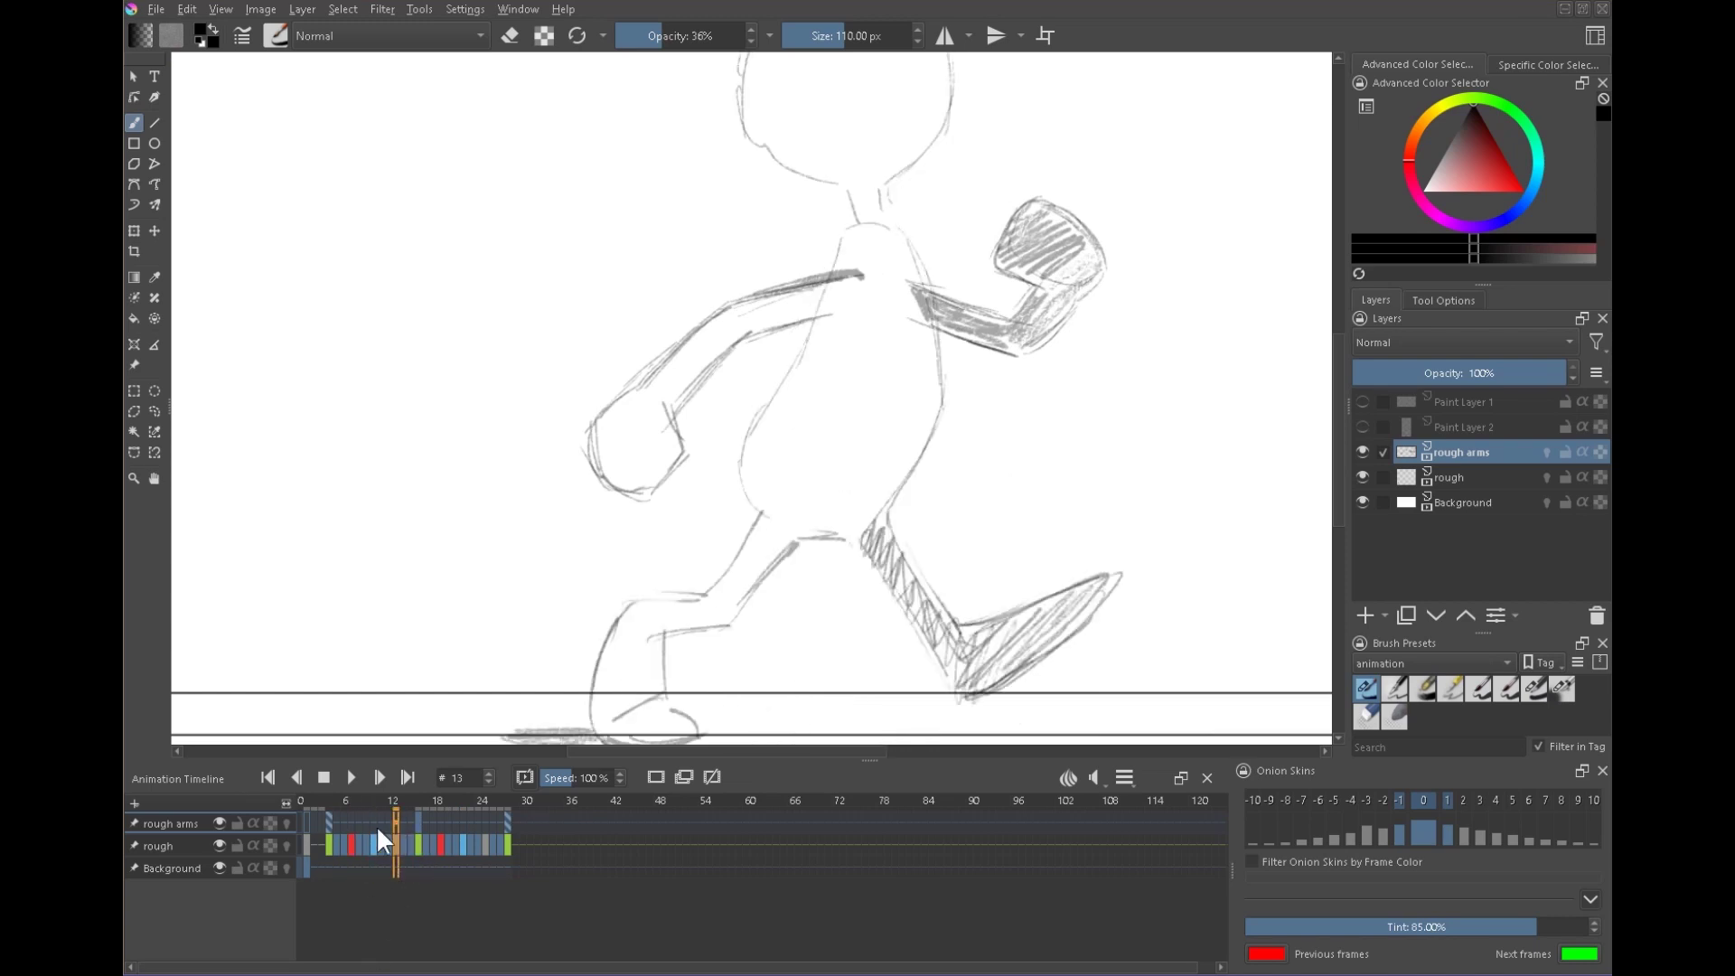
- Add a blank rough arms keyframe at frame 10 and compare it with the frame 16 arm pose
{"action": "left_click", "coordinate": [373, 836]}
{"action": "left_click", "coordinate": [652, 774]}
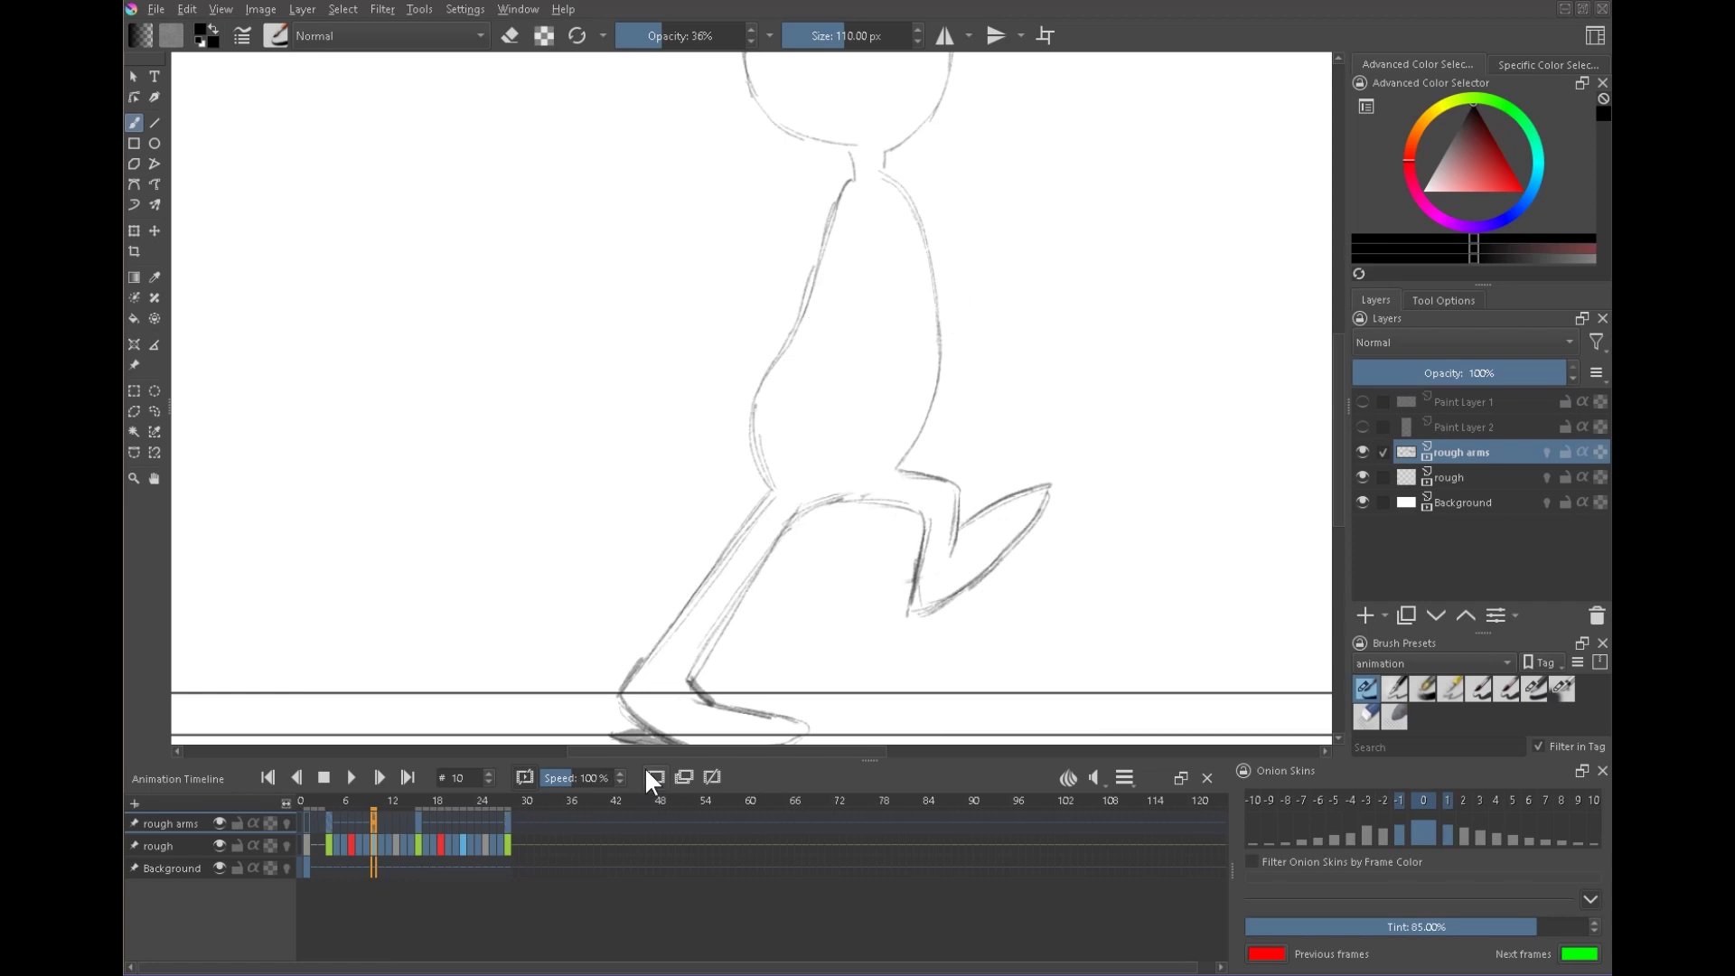
{"action": "key", "text": "period"}
{"action": "key", "text": "period"}
{"action": "key", "text": "period"}
{"action": "key", "text": "period"}
{"action": "key", "text": "period"}
{"action": "key", "text": "period"}
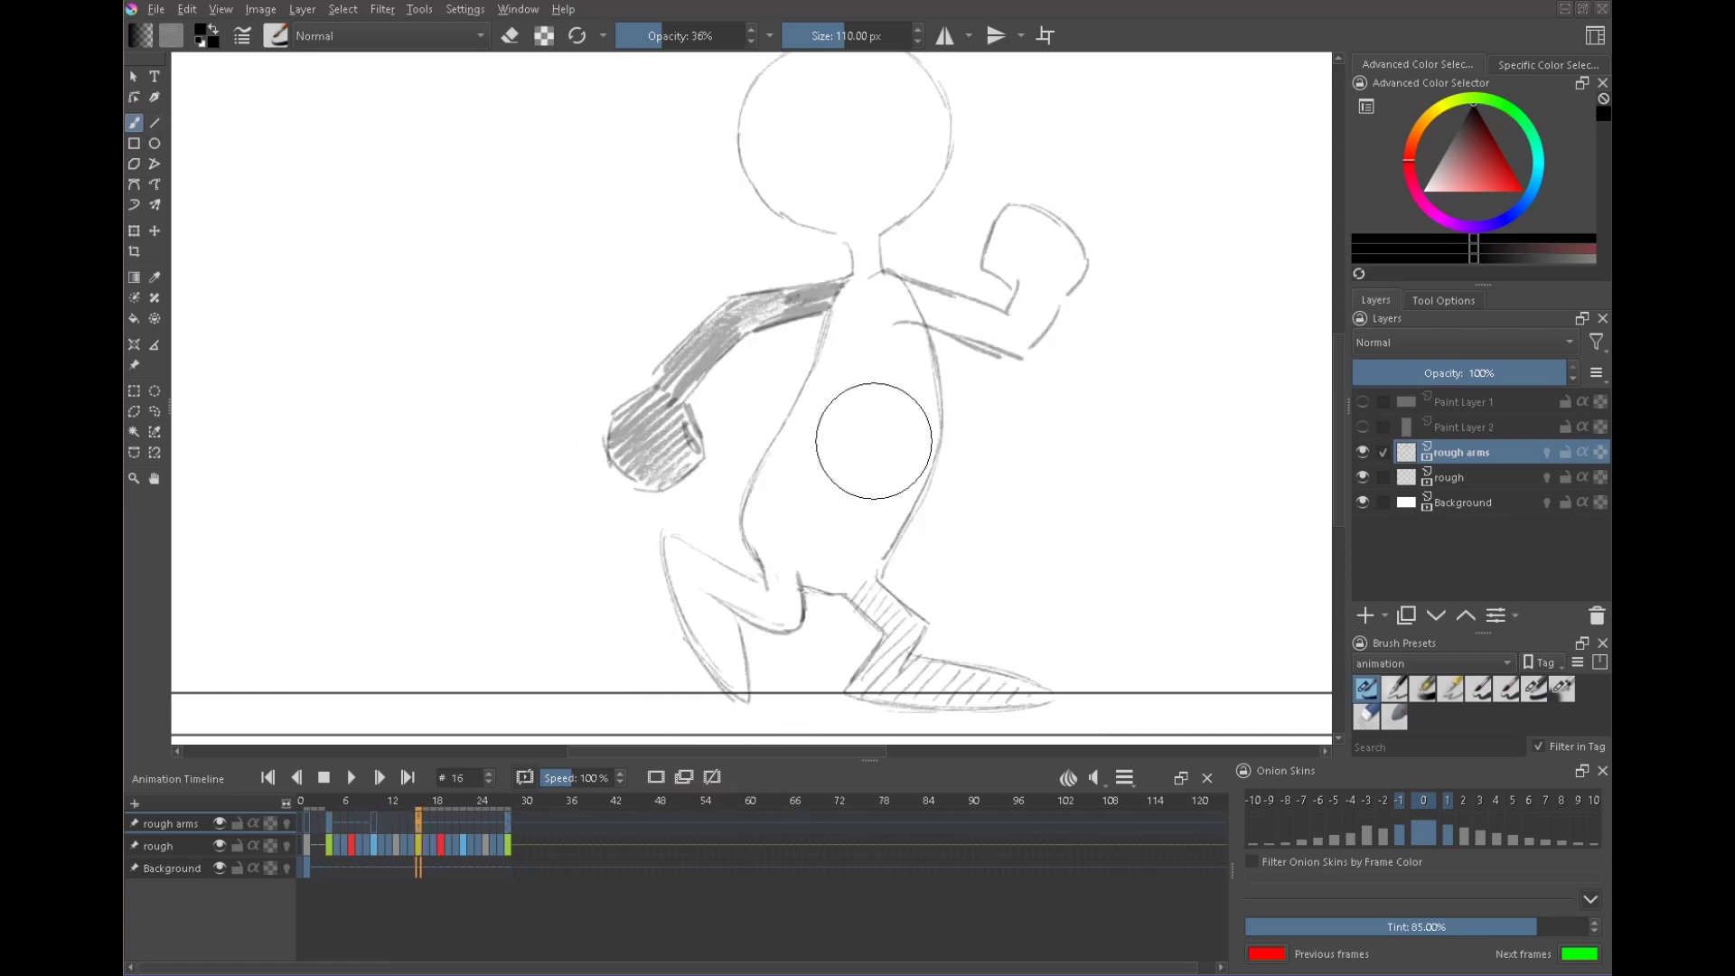
{"action": "left_click_drag", "start_coordinate": [862, 215], "coordinate": [808, 318]}
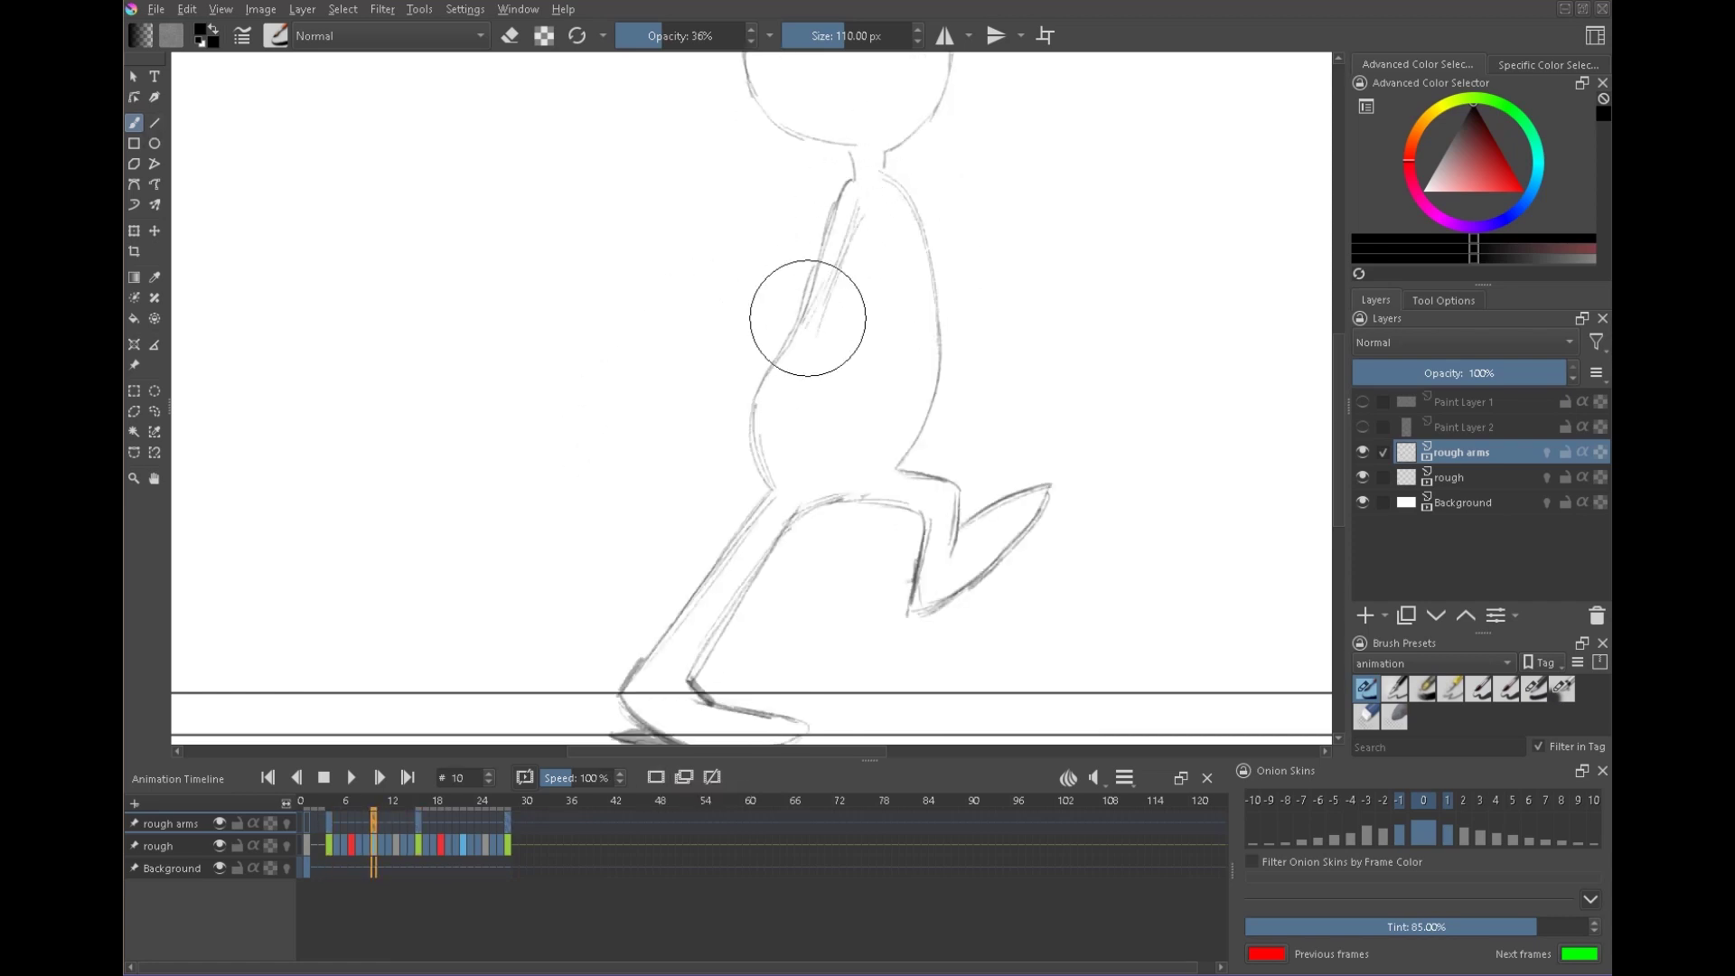
{"action": "key", "text": "ctrl+z"}
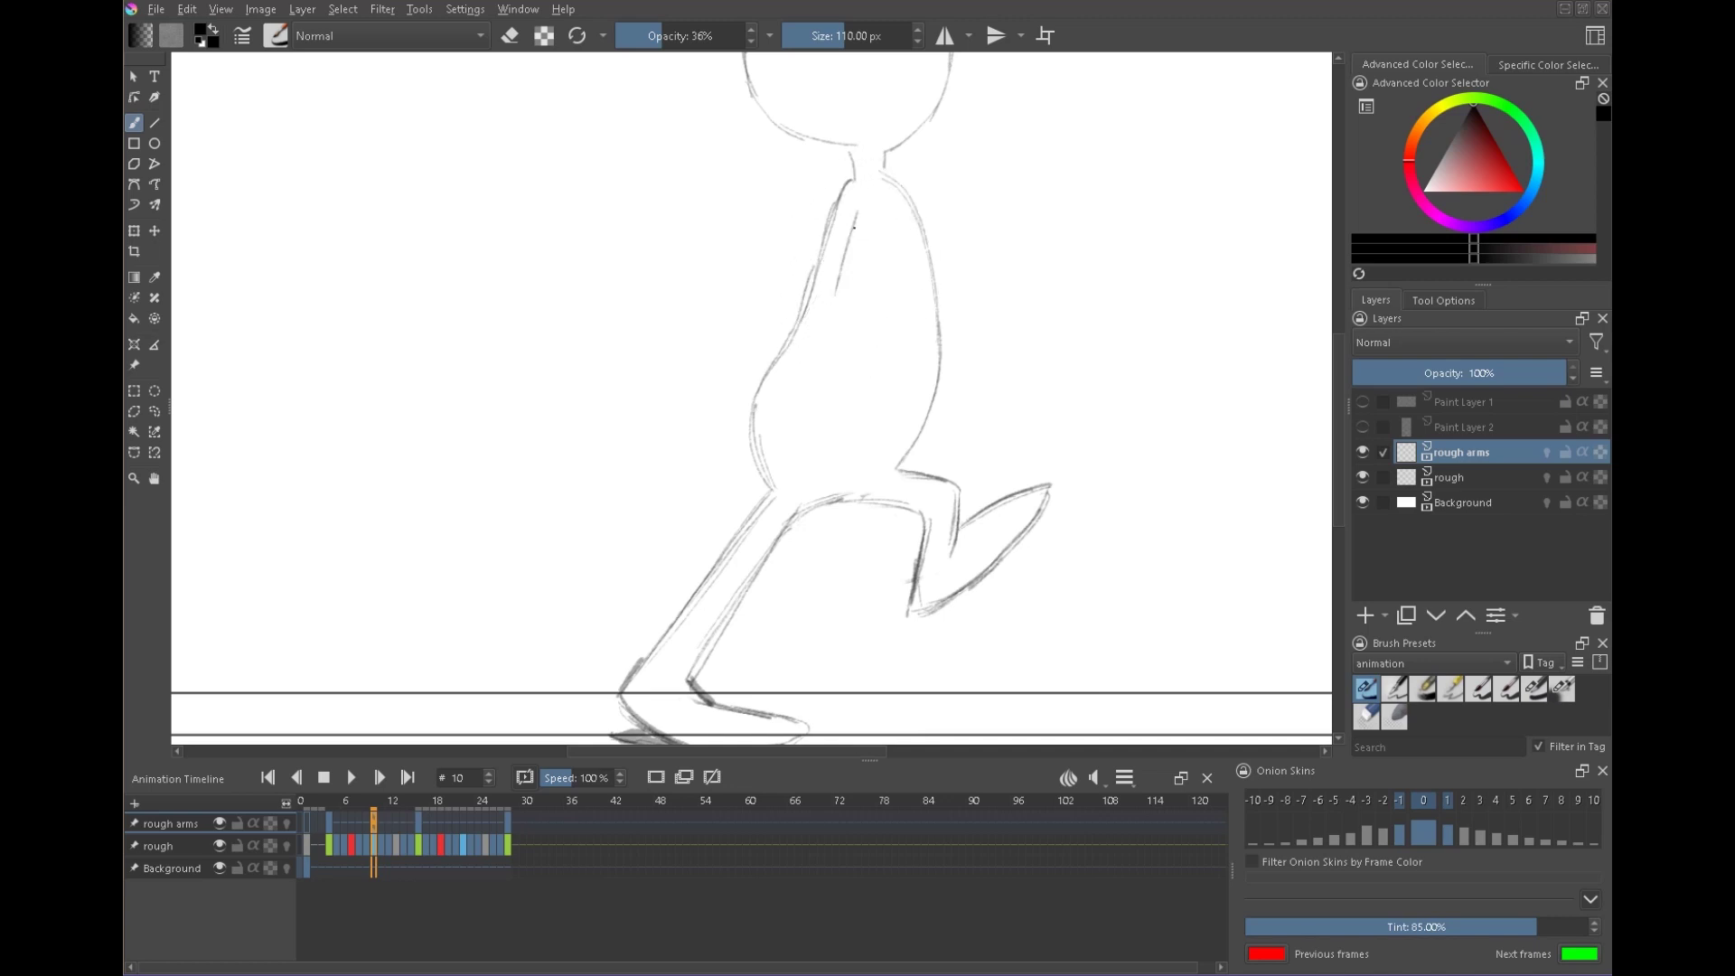
{"action": "left_click_drag", "start_coordinate": [824, 343], "coordinate": [829, 382]}
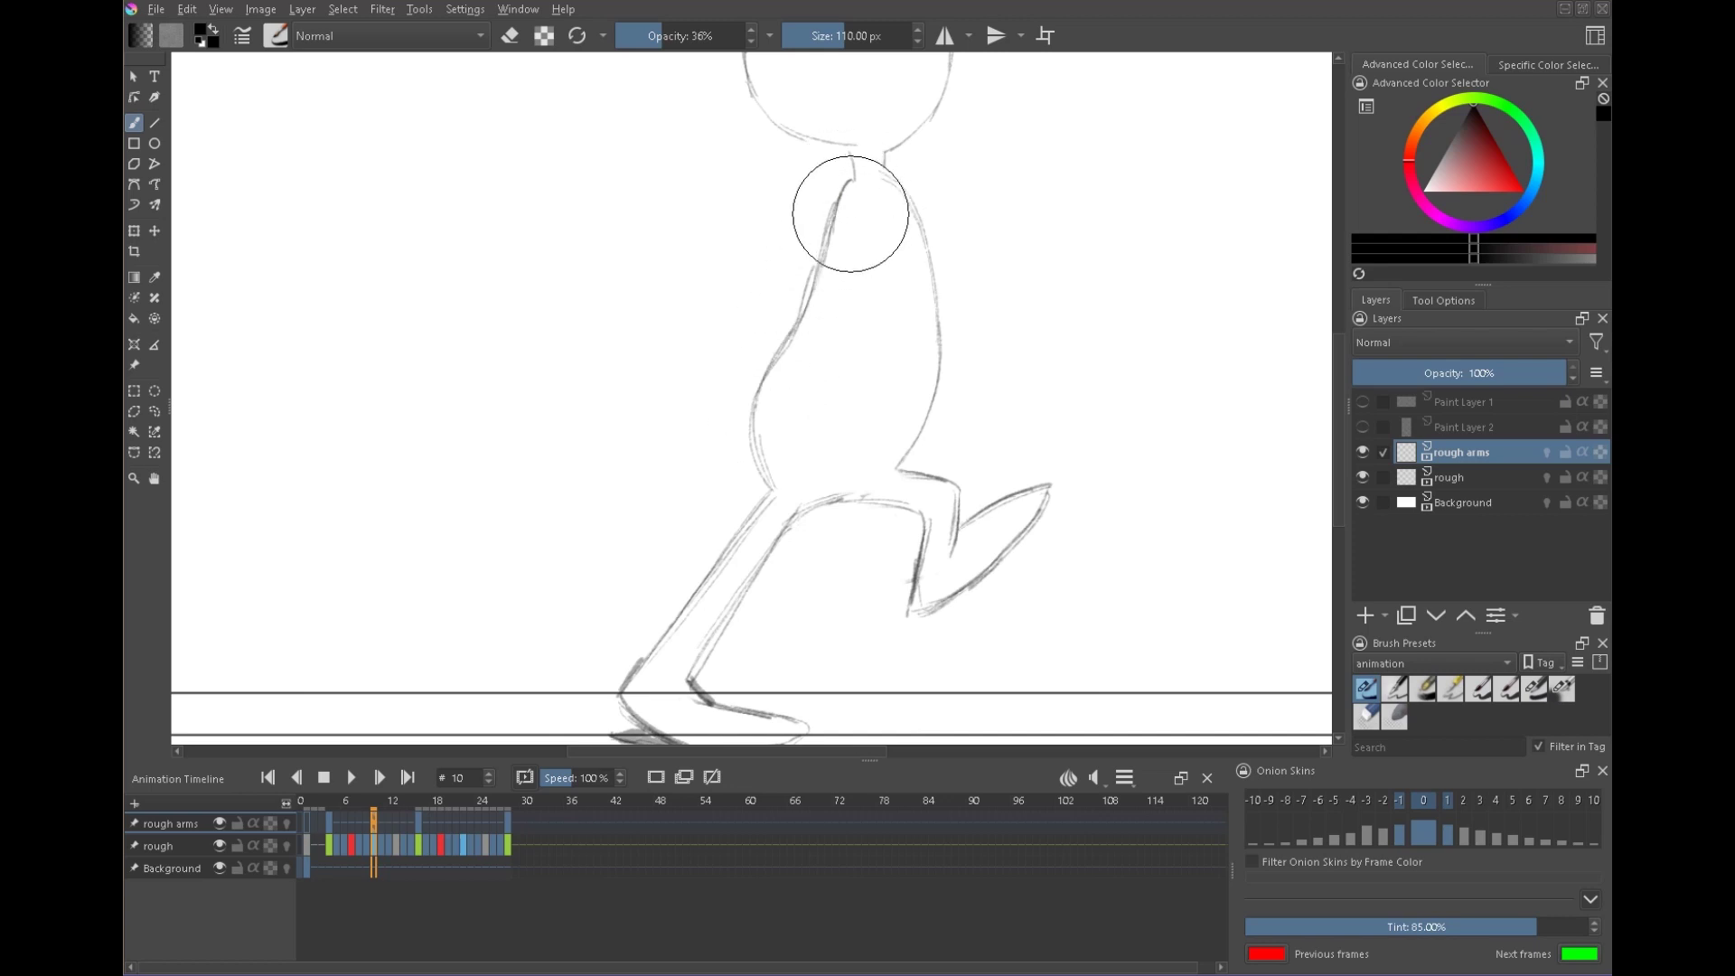
- Draw the near arm's upper-arm and forearm lines hanging down over the torso at frame 10, checking against neighbouring poses
{"action": "left_click_drag", "start_coordinate": [851, 215], "coordinate": [822, 300]}
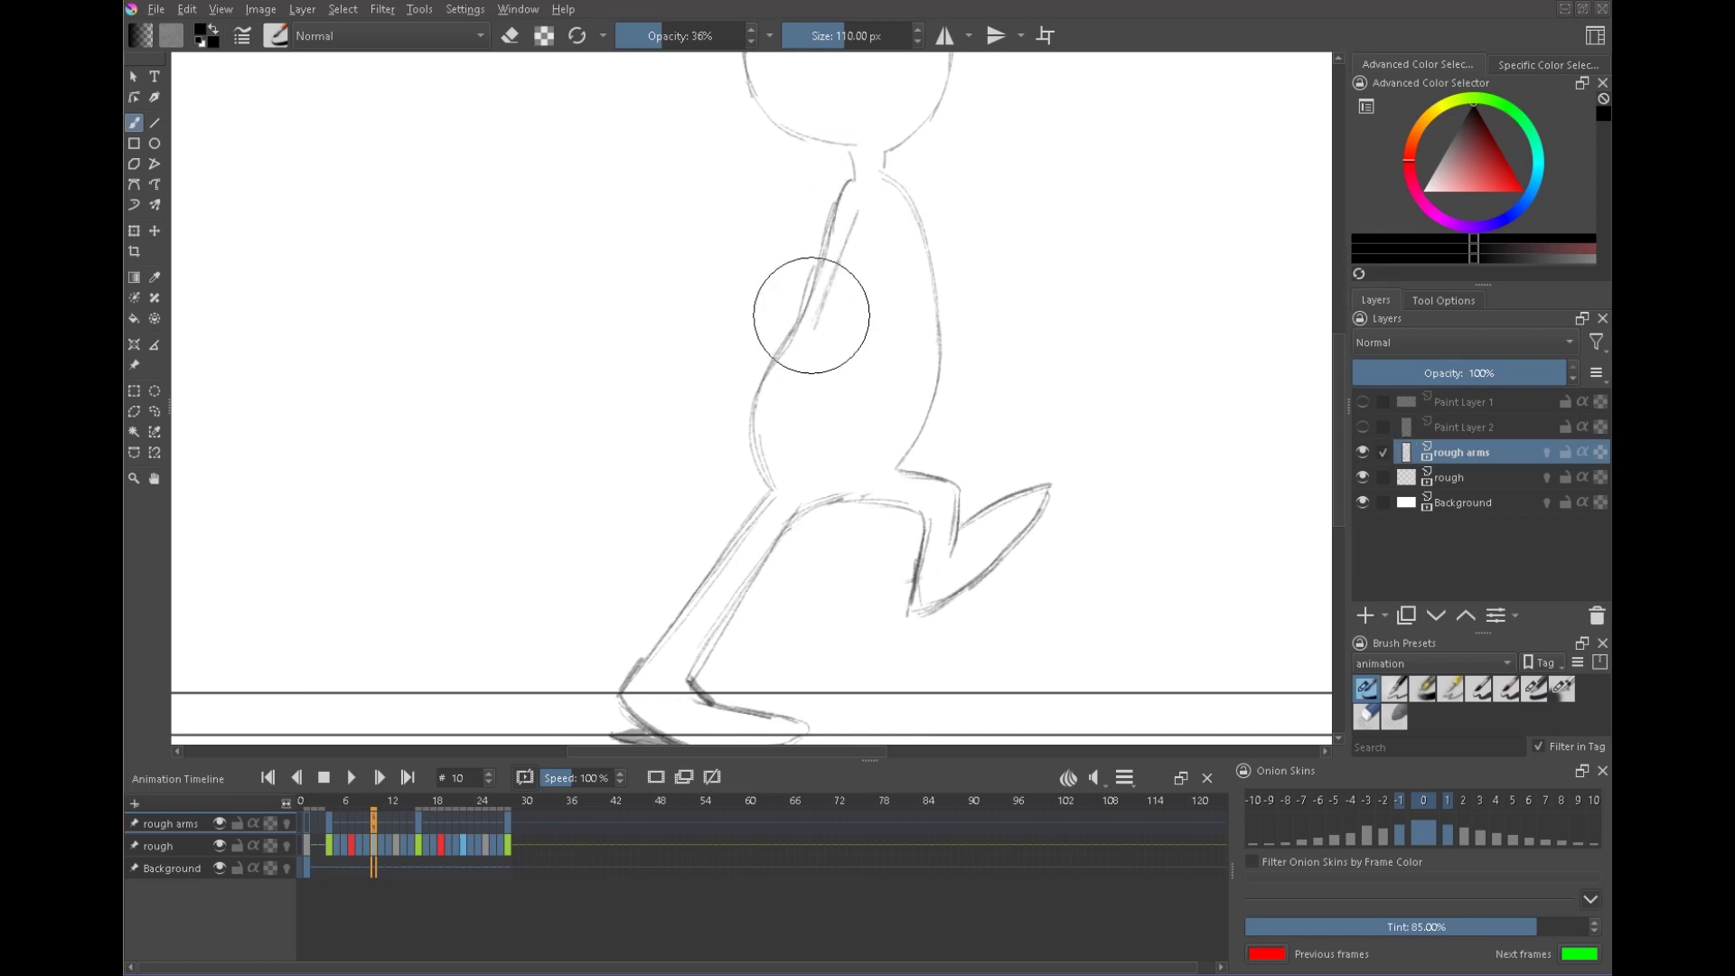
{"action": "left_click_drag", "start_coordinate": [891, 235], "coordinate": [847, 346]}
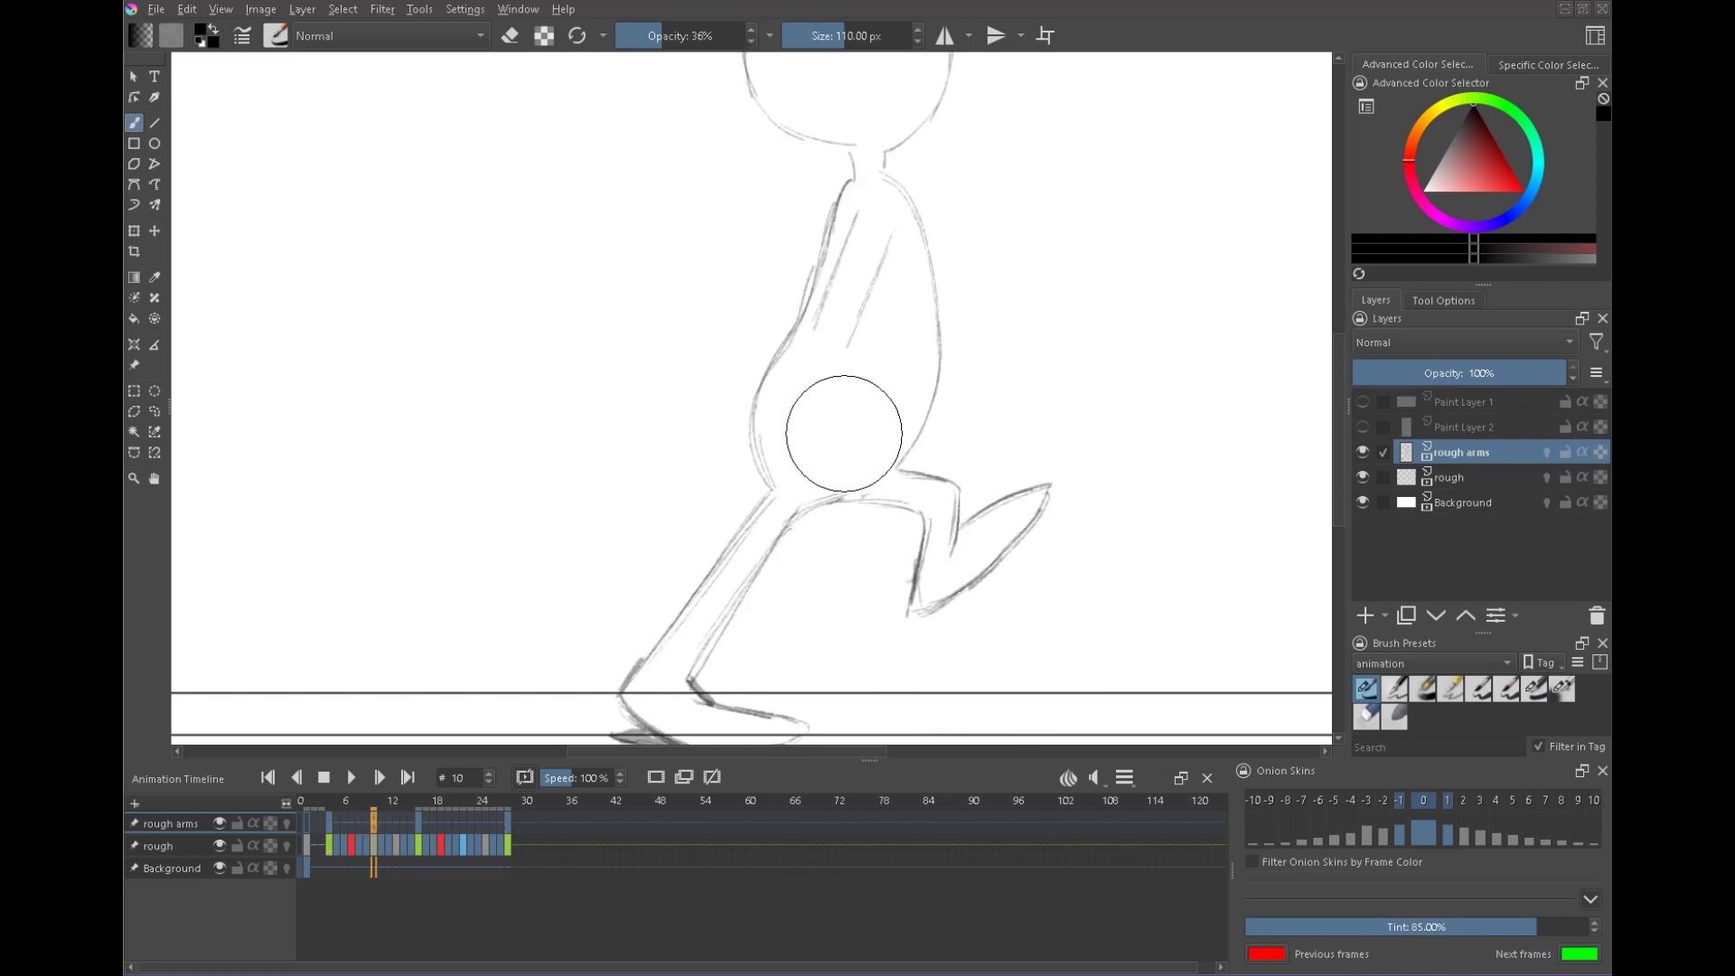
{"action": "key", "text": "Left"}
{"action": "key", "text": "Right"}
{"action": "key", "text": "Left"}
{"action": "key", "text": "Right"}
{"action": "mouse_move", "coordinate": [811, 345]}
{"action": "left_mouse_down"}
{"action": "mouse_move", "coordinate": [829, 474]}
{"action": "mouse_move", "coordinate": [857, 391]}
{"action": "left_mouse_up"}
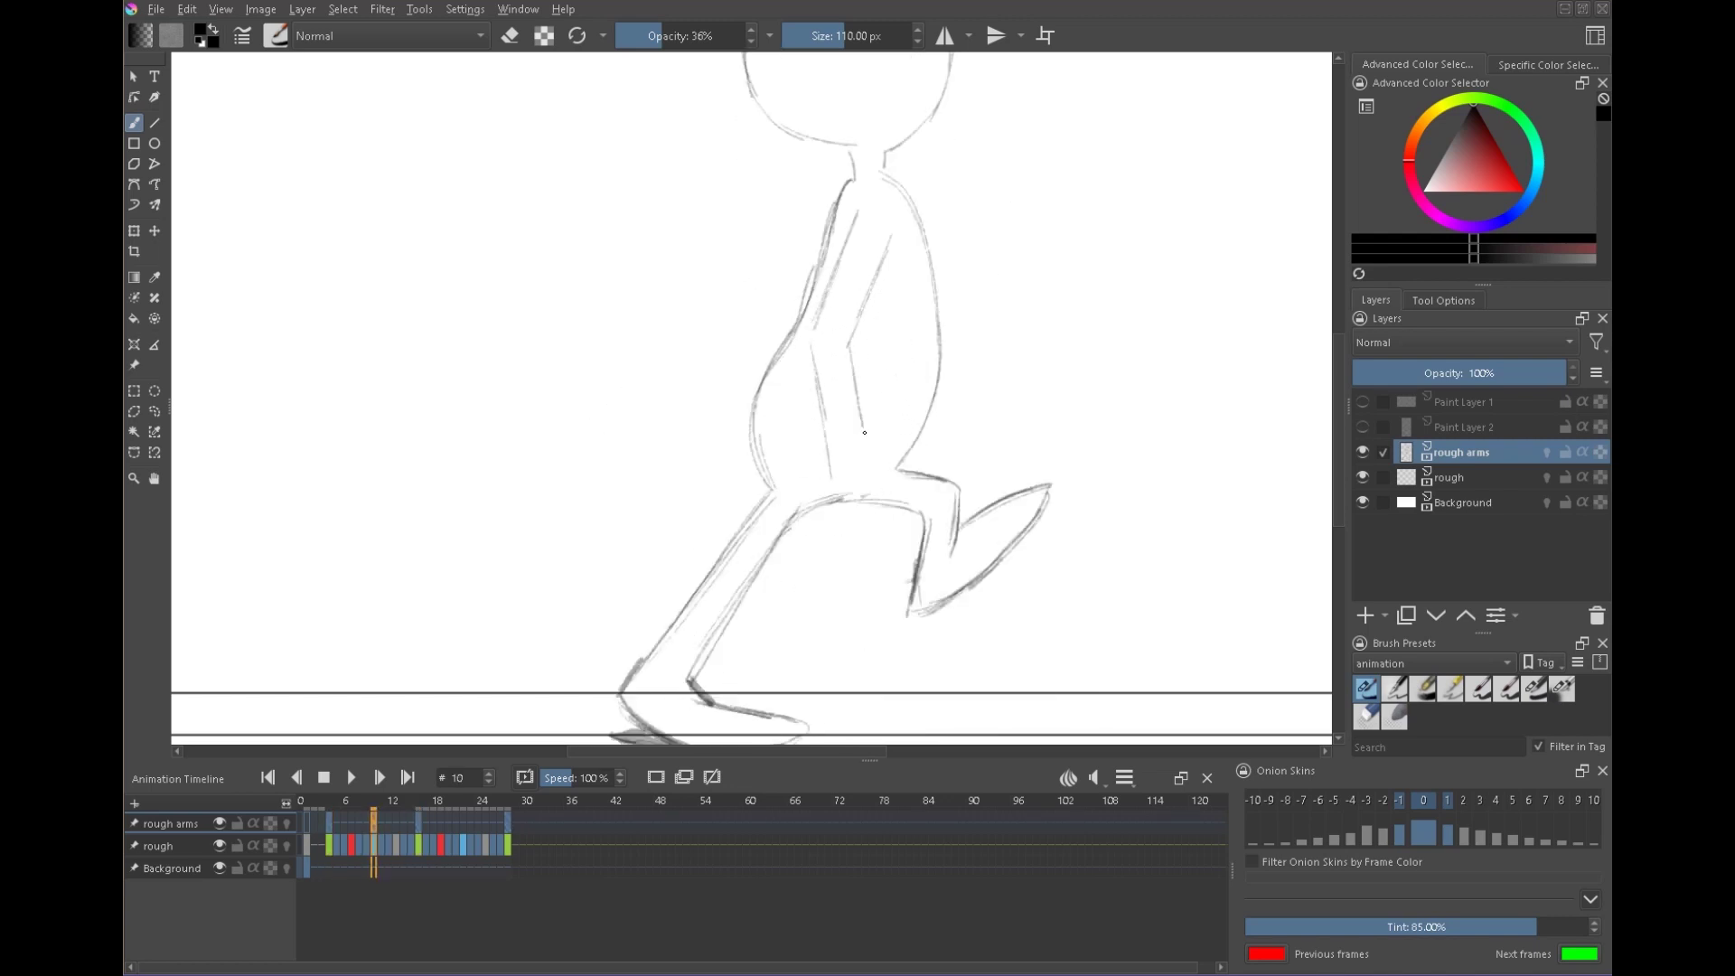
{"action": "left_click_drag", "start_coordinate": [994, 216], "coordinate": [1044, 293]}
{"action": "left_click_drag", "start_coordinate": [1039, 216], "coordinate": [1097, 305]}
{"action": "key", "text": "ctrl+z"}
{"action": "key", "text": "ctrl+z"}
- Add the near hand at the wrist in frame 10 and reinforce the arm's lines with darker strokes
{"action": "key", "text": "Left"}
{"action": "key", "text": "Right"}
{"action": "left_click_drag", "start_coordinate": [876, 458], "coordinate": [909, 497]}
{"action": "mouse_move", "coordinate": [828, 478]}
{"action": "left_mouse_down"}
{"action": "mouse_move", "coordinate": [823, 542]}
{"action": "mouse_move", "coordinate": [879, 569]}
{"action": "left_mouse_up"}
{"action": "left_click_drag", "start_coordinate": [893, 231], "coordinate": [851, 342]}
{"action": "left_click_drag", "start_coordinate": [810, 348], "coordinate": [833, 471]}
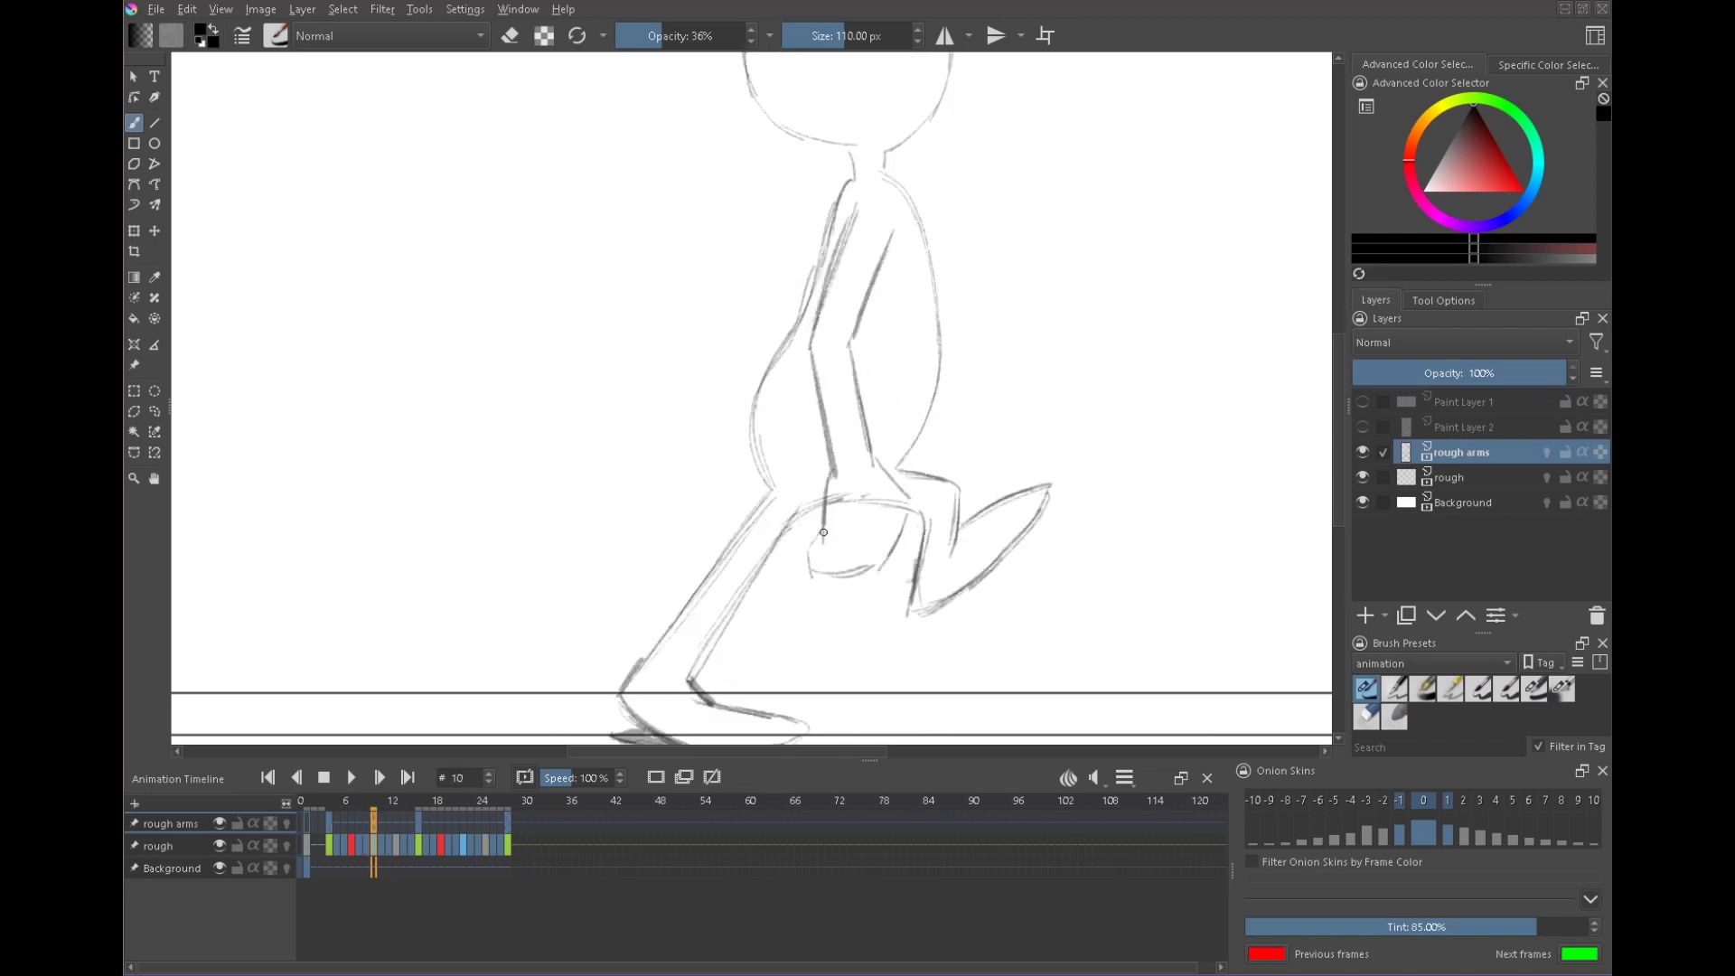
- Mark the neighbouring hand positions with small crosses at frame 10 and sketch the far hand in front of the torso
{"action": "key", "text": "Right"}
{"action": "key", "text": "Left"}
{"action": "key", "text": "Left"}
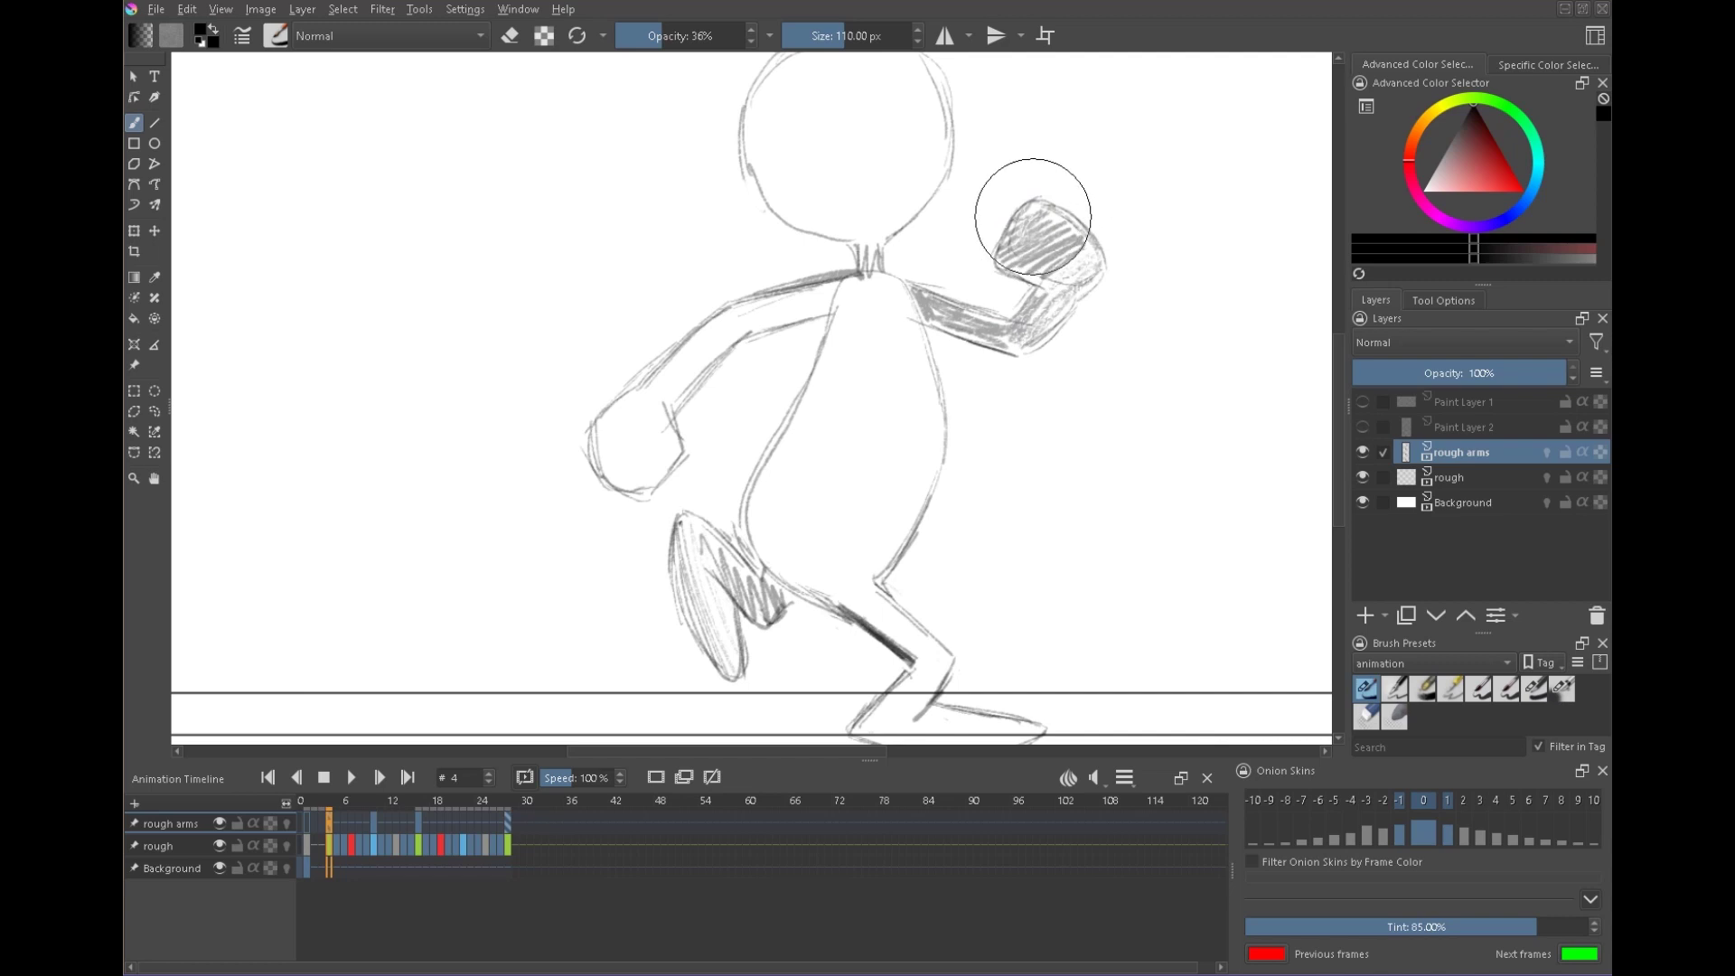
{"action": "key", "text": "period"}
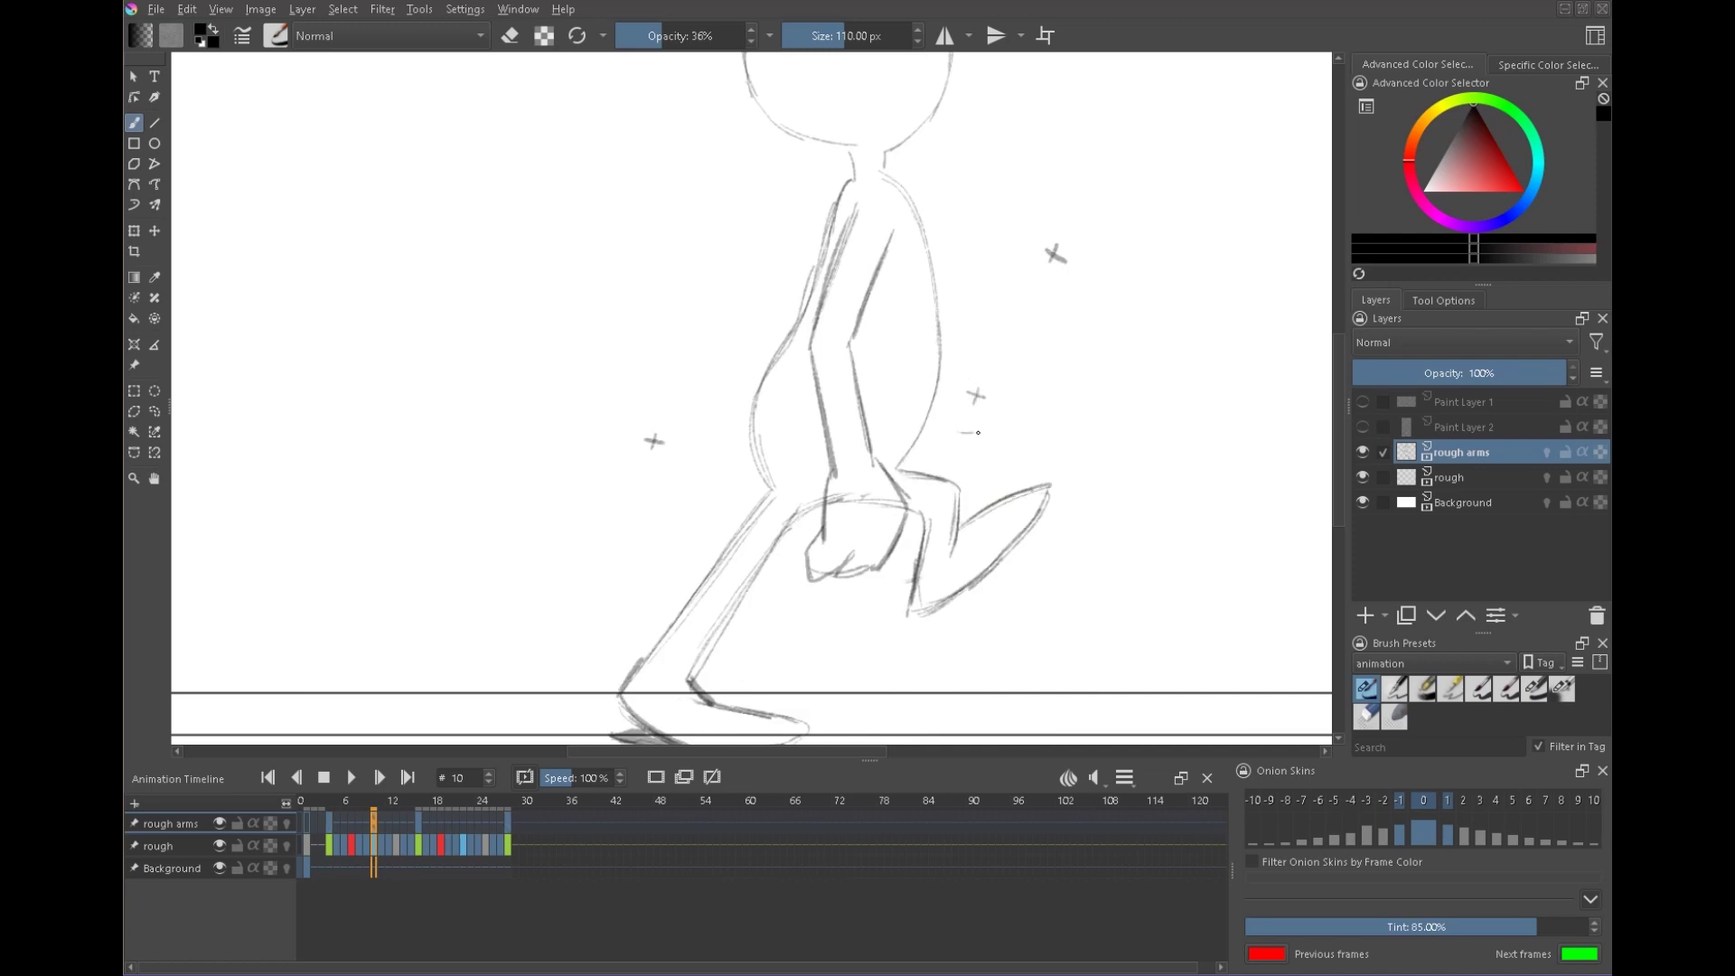
{"action": "left_click_drag", "start_coordinate": [958, 350], "coordinate": [988, 344]}
{"action": "mouse_move", "coordinate": [1005, 346]}
{"action": "left_mouse_down"}
{"action": "mouse_move", "coordinate": [1000, 405]}
{"action": "mouse_move", "coordinate": [938, 424]}
{"action": "mouse_move", "coordinate": [991, 421]}
{"action": "left_mouse_up"}
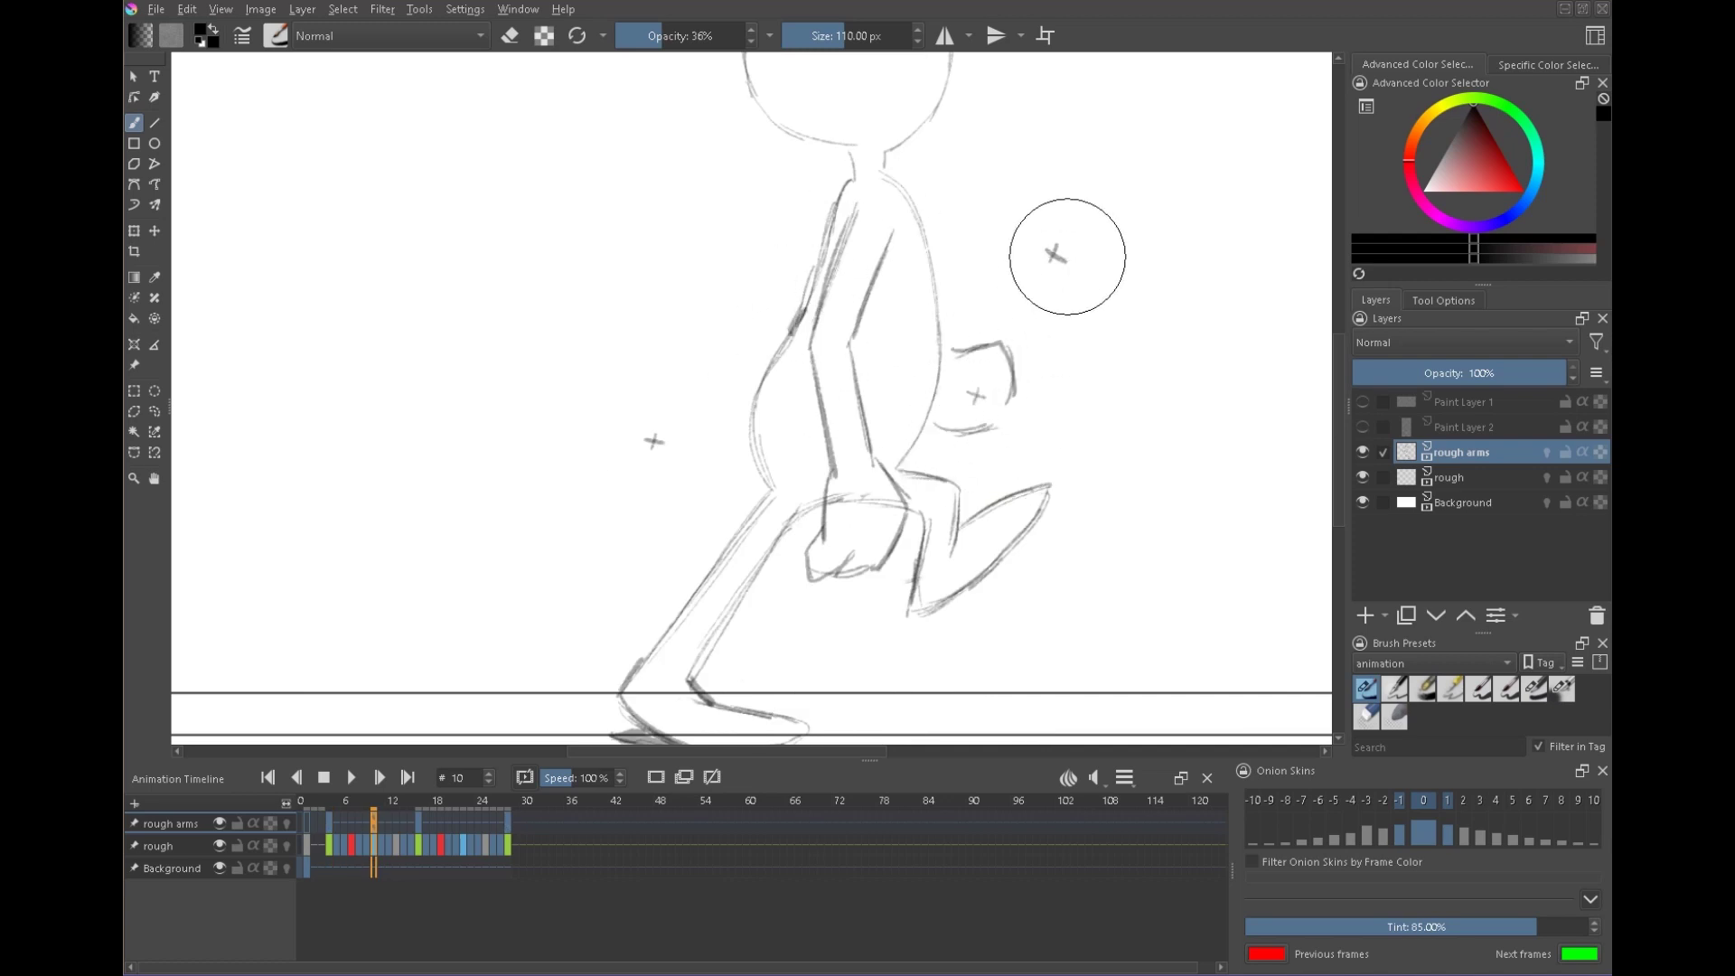
- Erase the guide crosses at frame 10 and shade the far hand with hatching
{"action": "key", "text": "e"}
{"action": "left_click", "coordinate": [520, 27]}
{"action": "key", "text": "Left"}
{"action": "key", "text": "Right"}
{"action": "left_click_drag", "start_coordinate": [961, 392], "coordinate": [960, 423]}
{"action": "left_click_drag", "start_coordinate": [978, 378], "coordinate": [973, 421]}
{"action": "left_click_drag", "start_coordinate": [997, 378], "coordinate": [999, 419]}
- Add a blank rough arms keyframe at frame 22 and draw the near arm's first upper-arm line
{"action": "key", "text": "Right"}
{"action": "left_click", "coordinate": [462, 823]}
{"action": "left_click", "coordinate": [651, 782]}
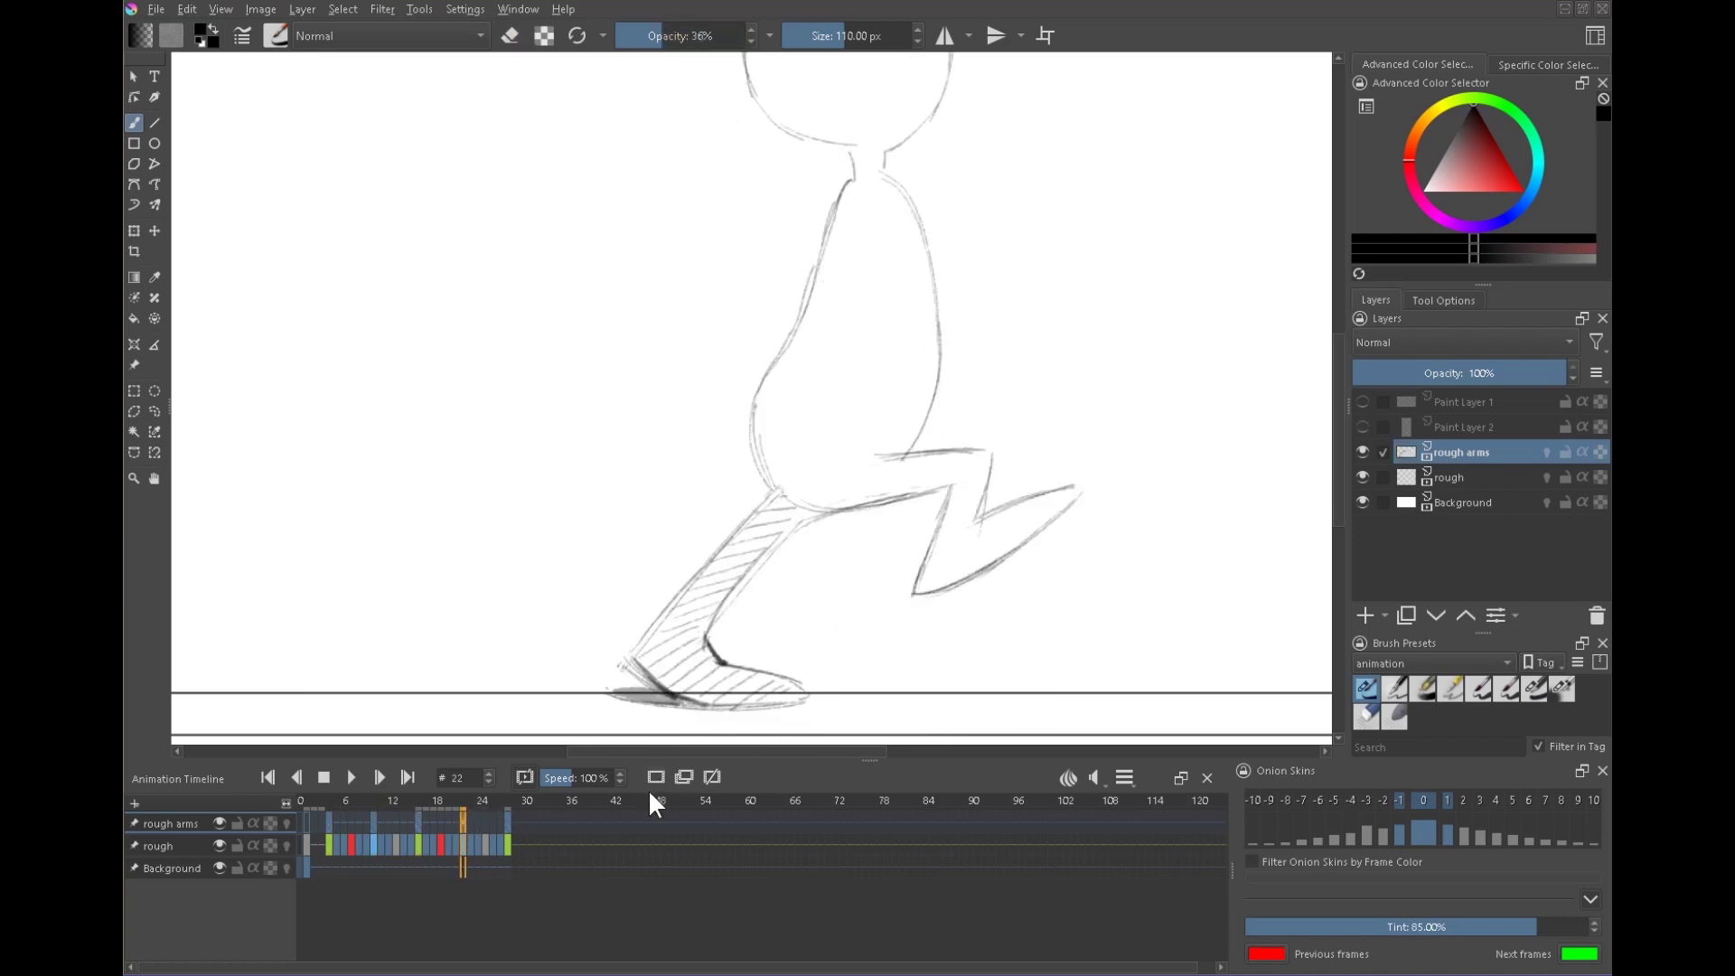
{"action": "key", "text": "Left"}
{"action": "key", "text": "space"}
{"action": "key", "text": "space"}
{"action": "key", "text": "space"}
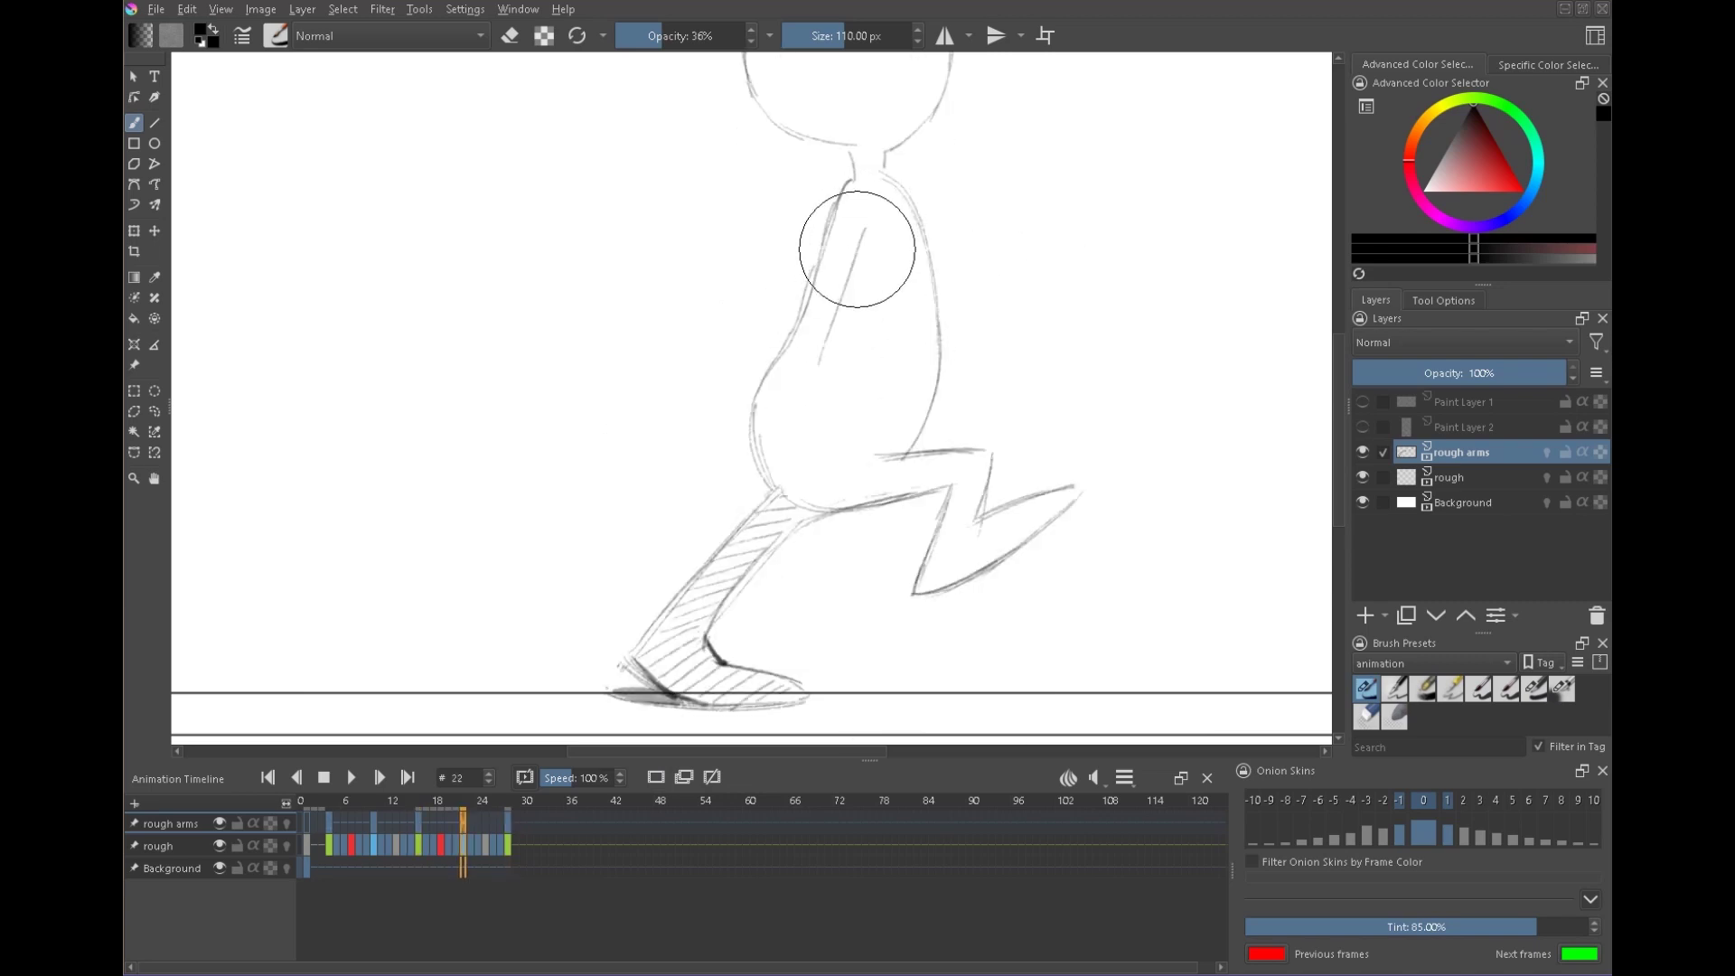
{"action": "key", "text": "space"}
{"action": "key", "text": "space"}
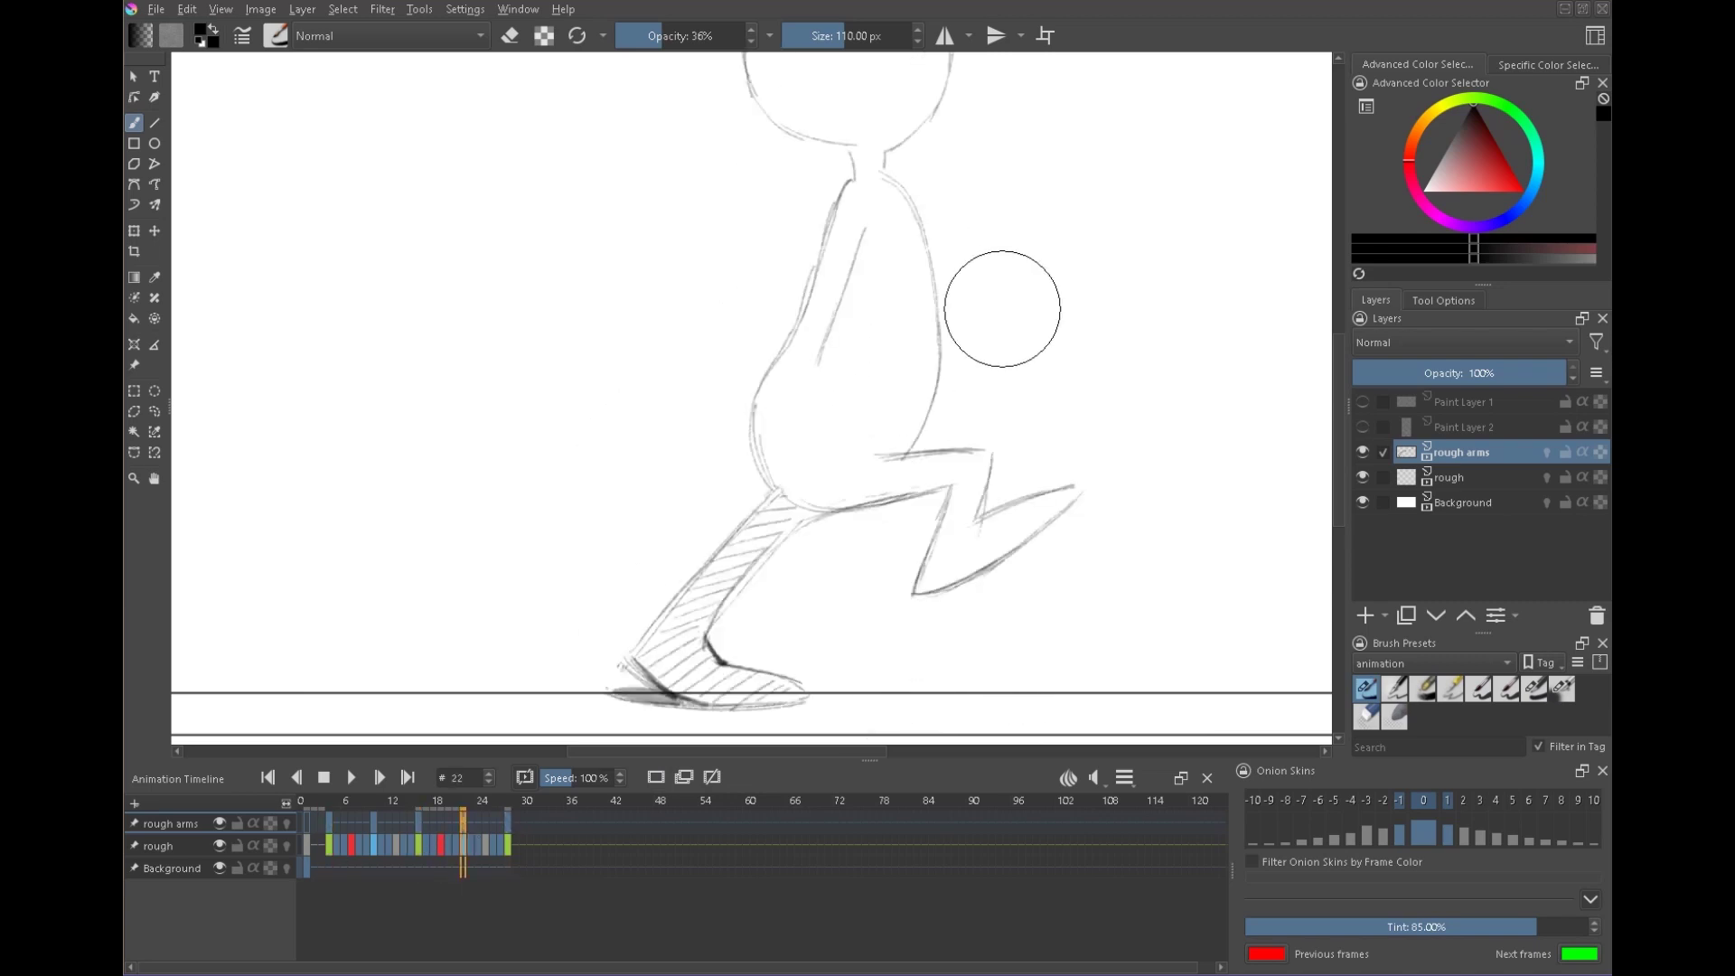
- Sketch the rest of the near arm down to the top of the hand at frame 22, comparing with the preceding pose
{"action": "key", "text": "Left"}
{"action": "key", "text": "Right"}
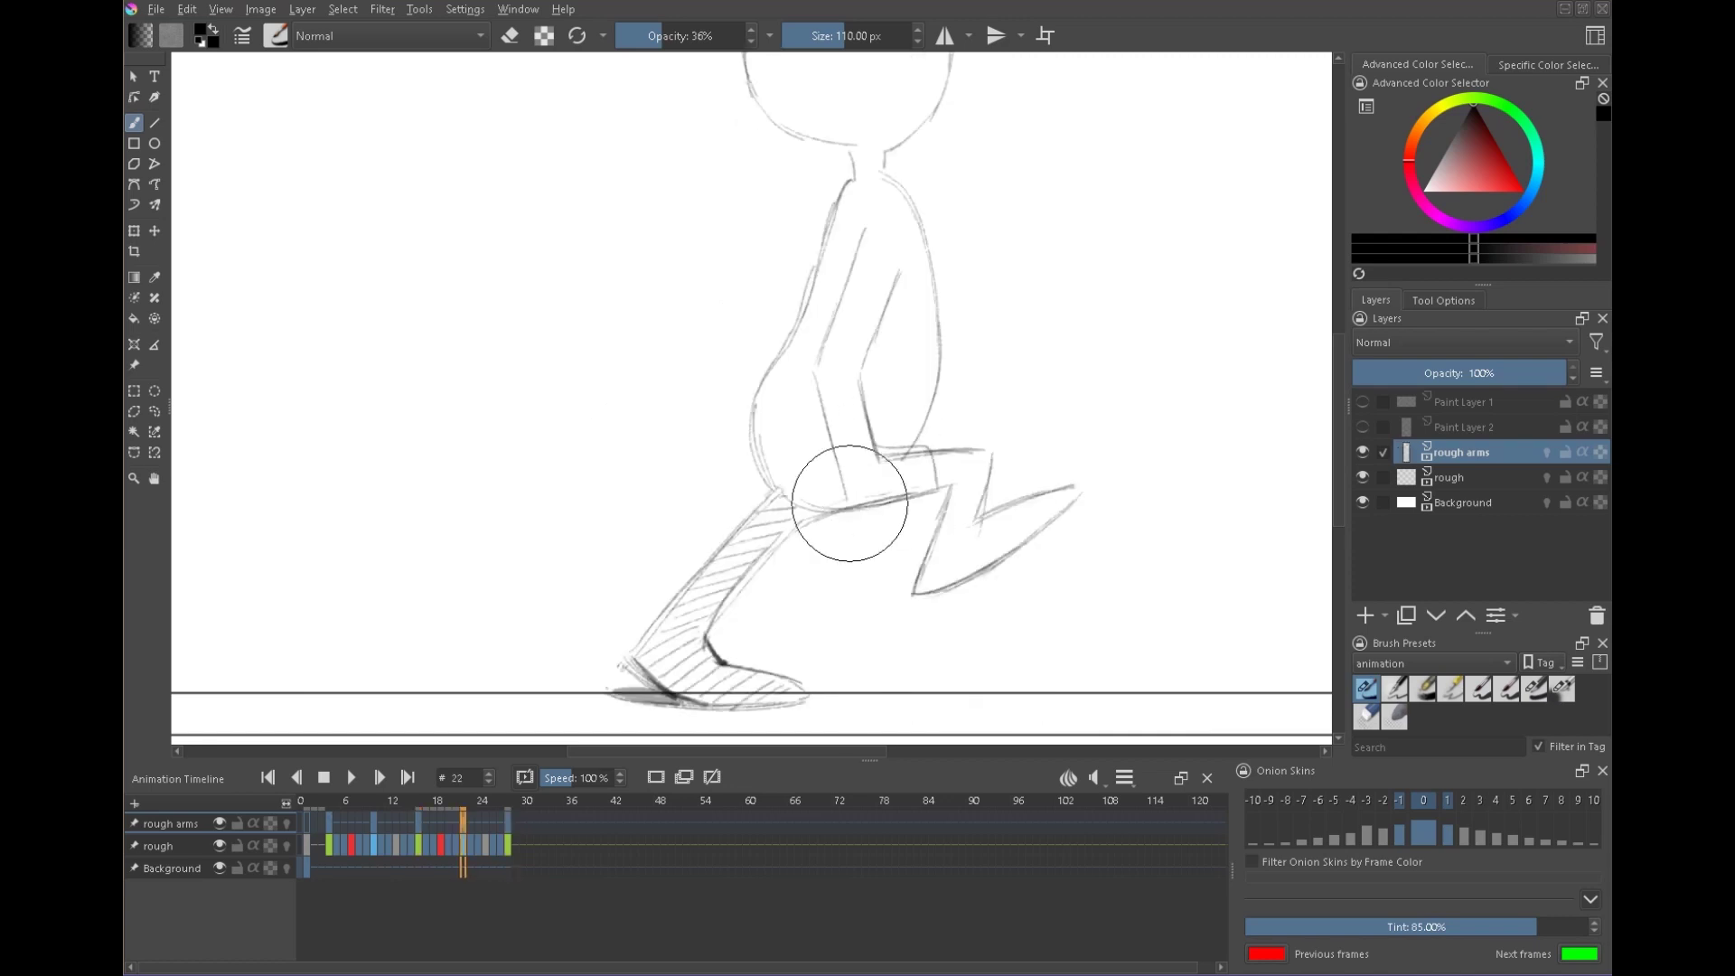
{"action": "key", "text": "Left"}
{"action": "key", "text": "Right"}
{"action": "key", "text": "Left"}
{"action": "key", "text": "Right"}
- Transform the near arm at frame 22 and retrace its upper arm and forearm with the elbow farther back
{"action": "key", "text": "ctrl+t"}
{"action": "key", "text": "Return"}
{"action": "left_click_drag", "start_coordinate": [862, 232], "coordinate": [795, 360]}
{"action": "left_click_drag", "start_coordinate": [794, 368], "coordinate": [800, 459]}
{"action": "key", "text": "Left"}
{"action": "key", "text": "Right"}
- Sketch and hatch the far hand peeking out in front of the torso at frame 22
{"action": "key", "text": "Right"}
{"action": "key", "text": "Left"}
{"action": "left_click_drag", "start_coordinate": [964, 387], "coordinate": [966, 397]}
{"action": "key", "text": "Left"}
{"action": "key", "text": "Right"}
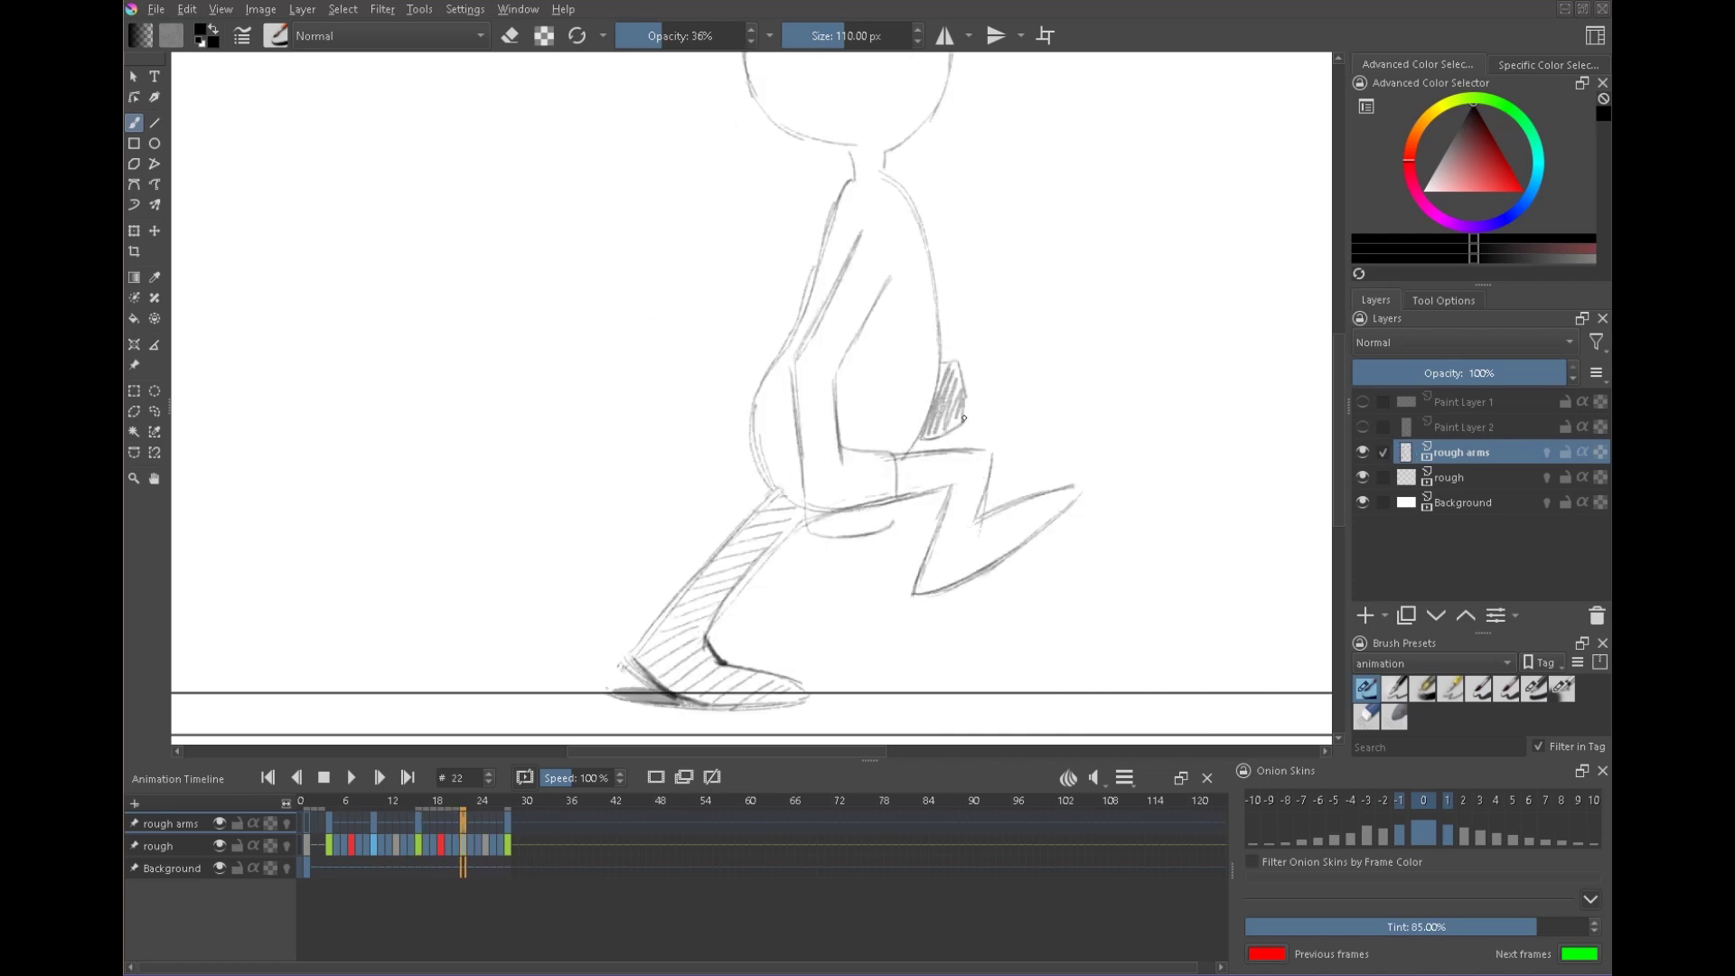
- Play back the walk cycle to check the swinging arm poses
{"action": "key", "text": "space"}
{"action": "left_click", "coordinate": [344, 777]}
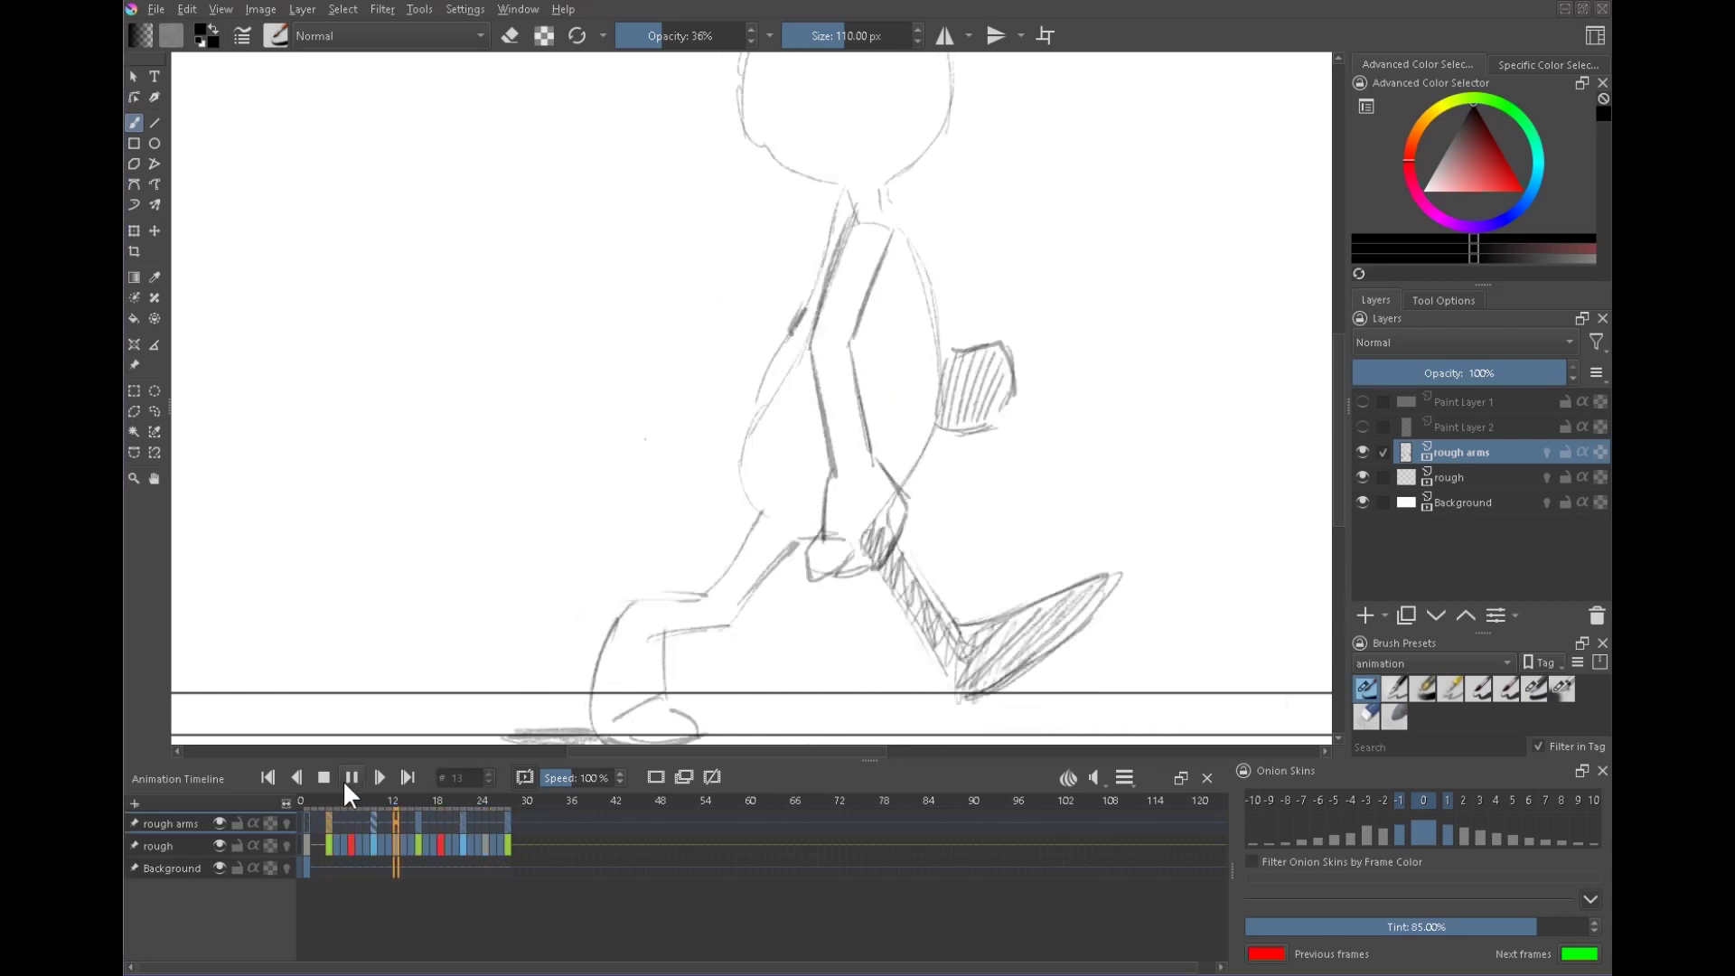
{"action": "left_click", "coordinate": [322, 820]}
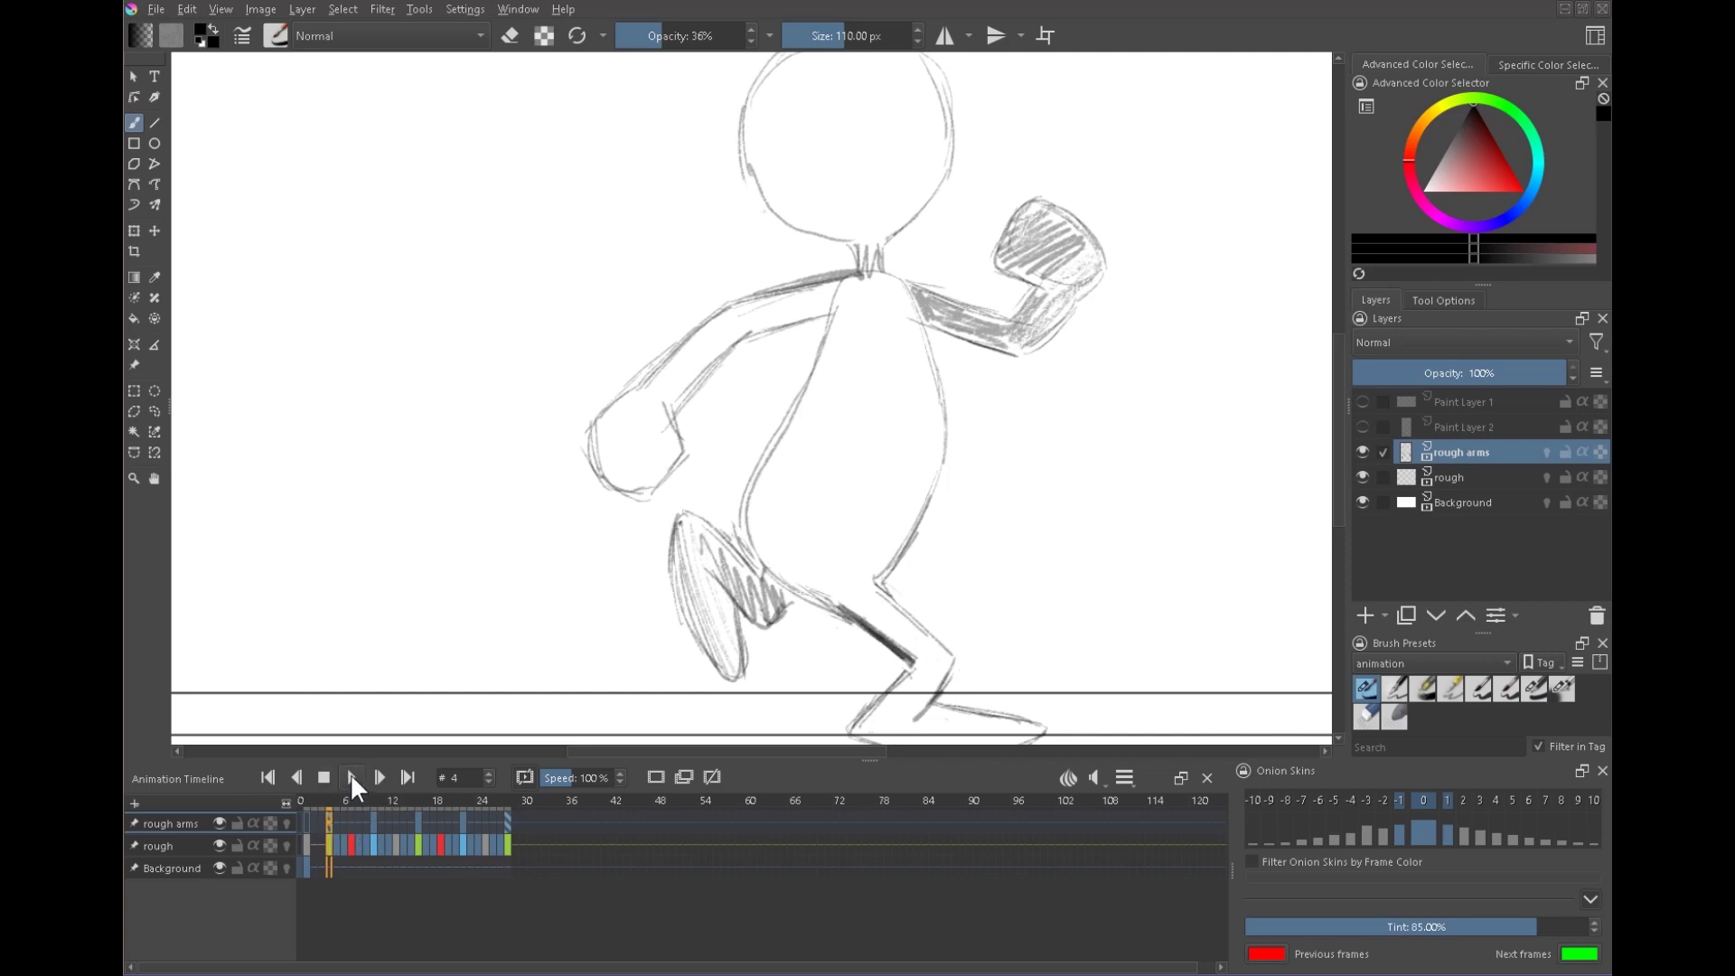
{"action": "left_click", "coordinate": [351, 776]}
- Remove the frame 1 keyframes from the rough and Background layers
{"action": "left_click", "coordinate": [308, 839]}
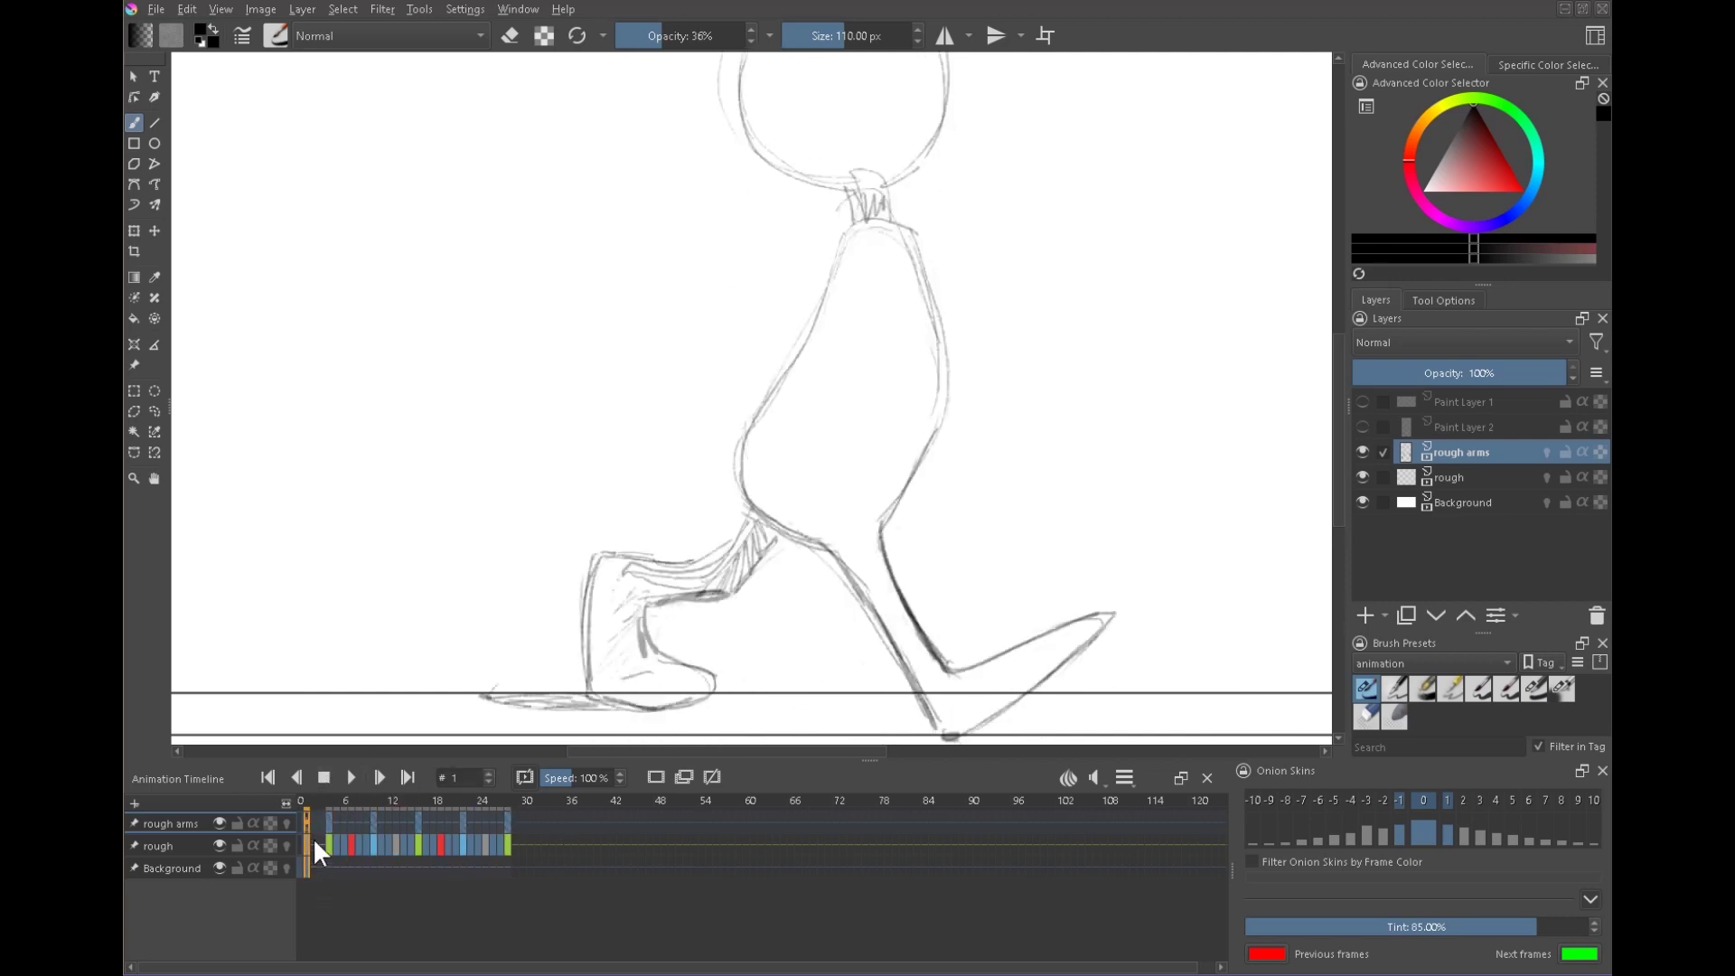
{"action": "right_click", "coordinate": [306, 842]}
{"action": "left_click", "coordinate": [379, 786]}
{"action": "right_click", "coordinate": [307, 864]}
{"action": "left_click", "coordinate": [366, 807]}
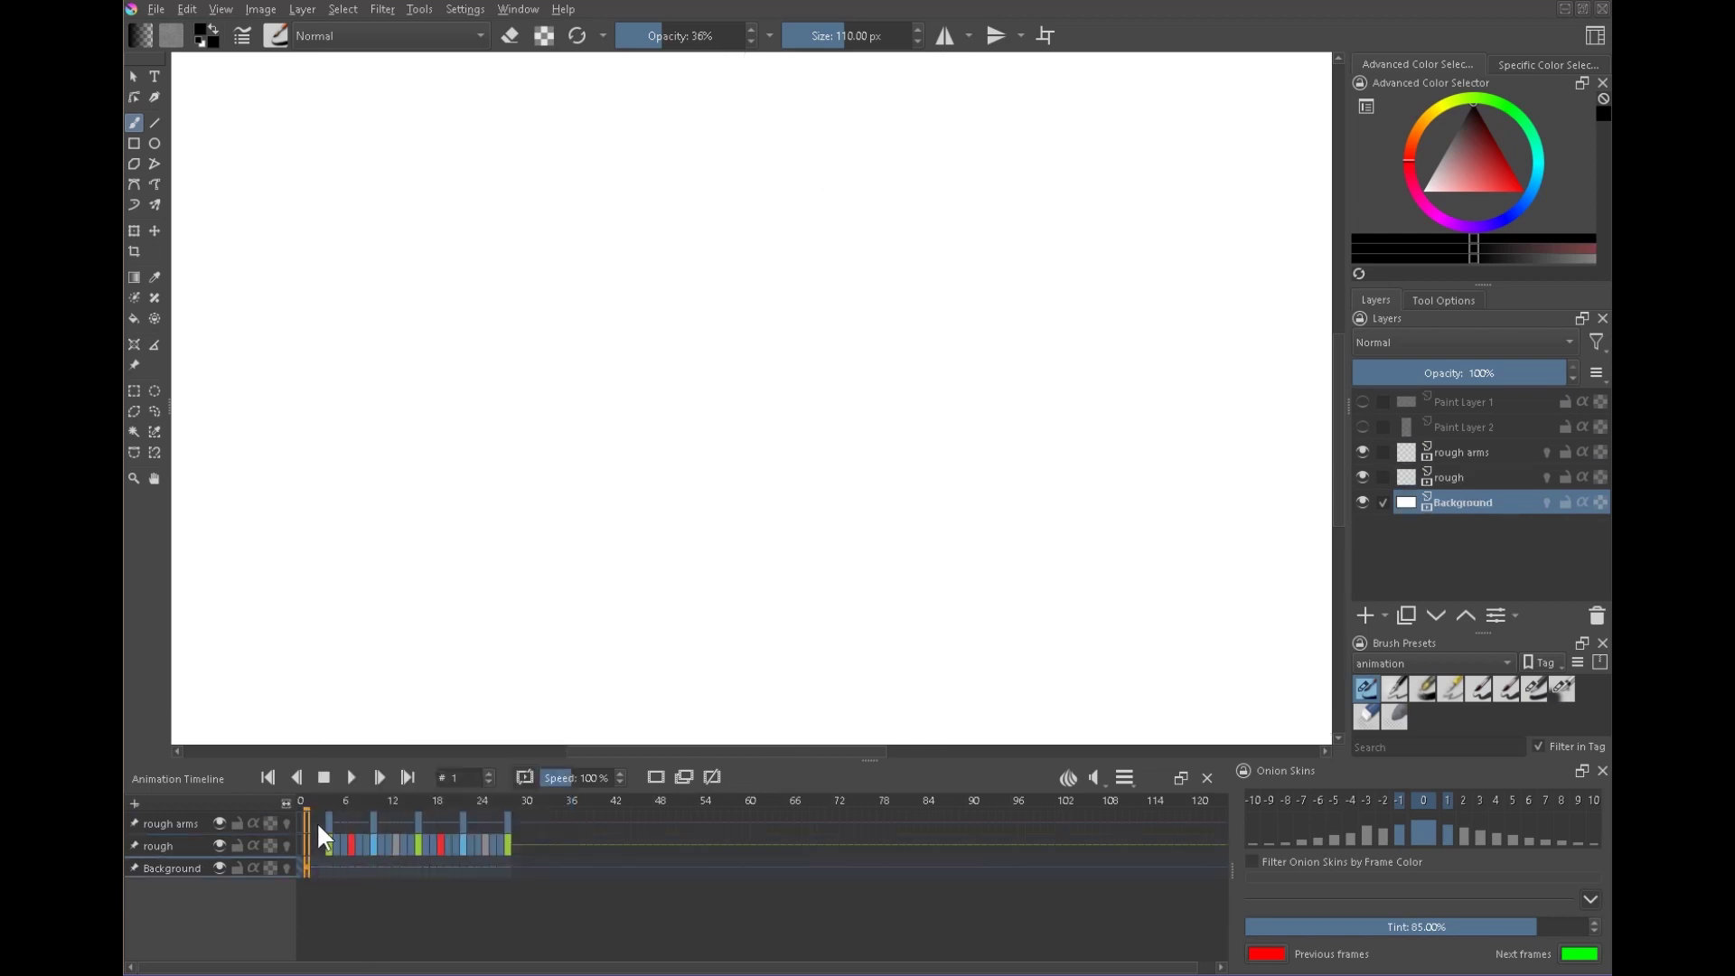
- Shift all rough and rough arms keyframes three frames earlier so the cycle starts at frame 1, and play it back
{"action": "left_click", "coordinate": [329, 823]}
{"action": "left_click", "coordinate": [506, 844], "text": "shift"}
{"action": "left_click_drag", "start_coordinate": [427, 843], "coordinate": [404, 843]}
{"action": "left_click", "coordinate": [351, 776]}
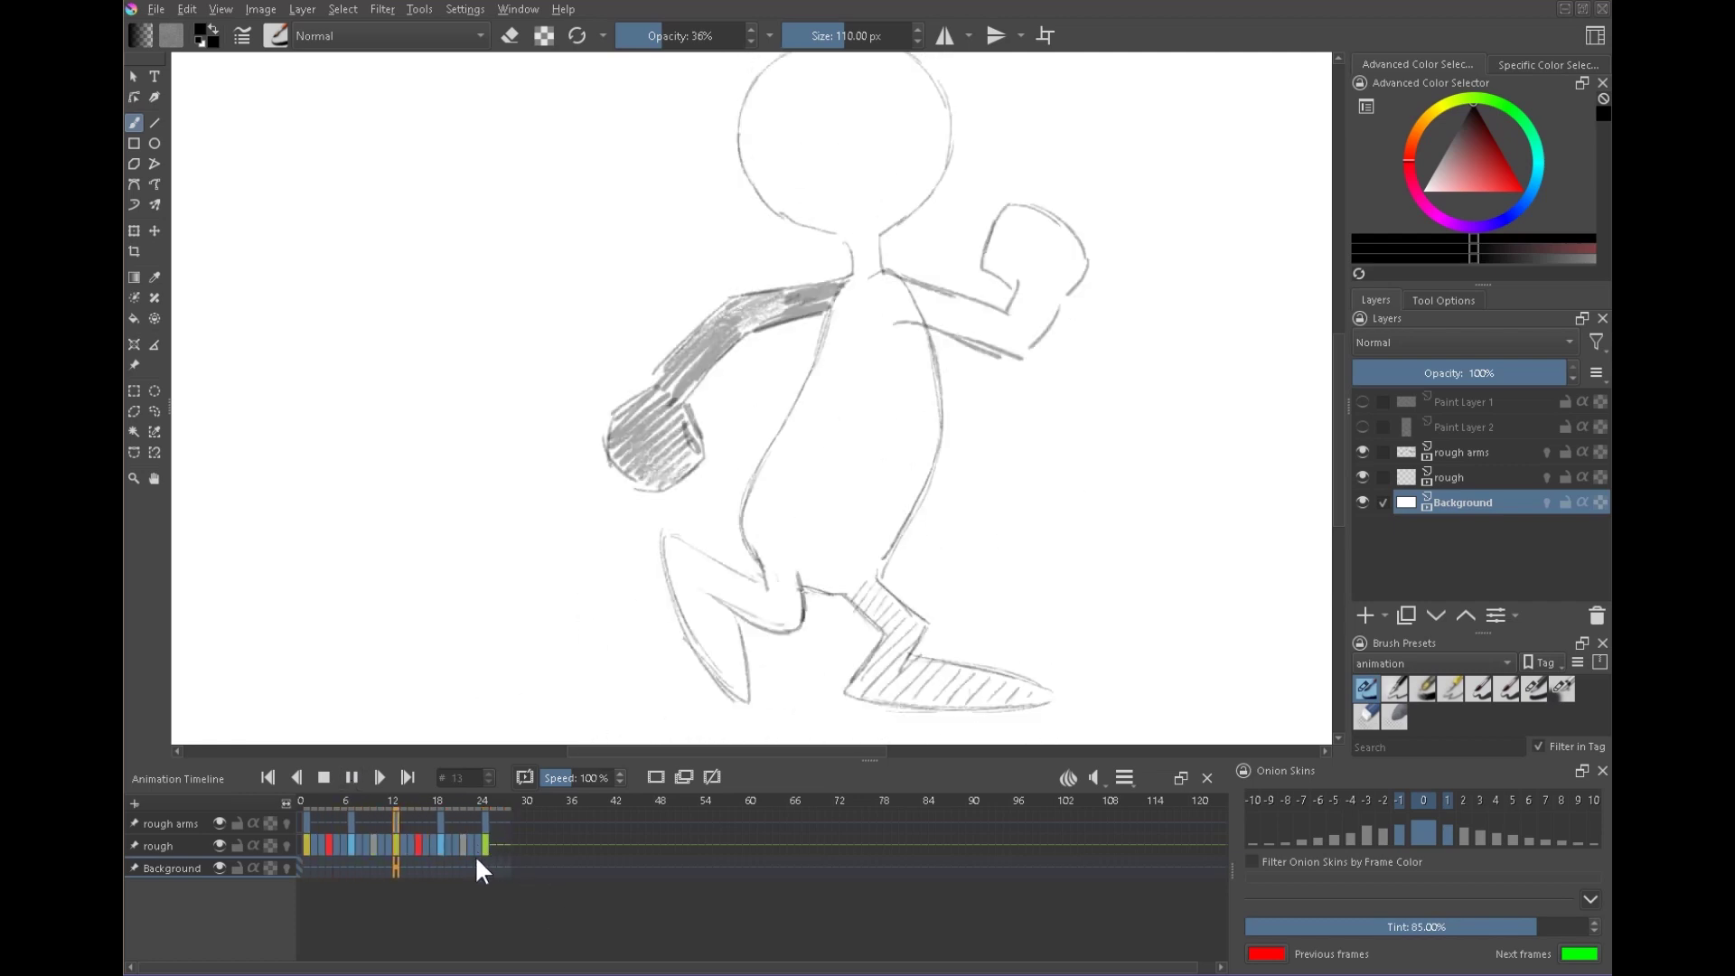
- Enable onion skins for the rough arms layer and sketch the far forearm and hand in front of the torso at frame 4
{"action": "left_click", "coordinate": [326, 822]}
{"action": "left_click", "coordinate": [286, 823]}
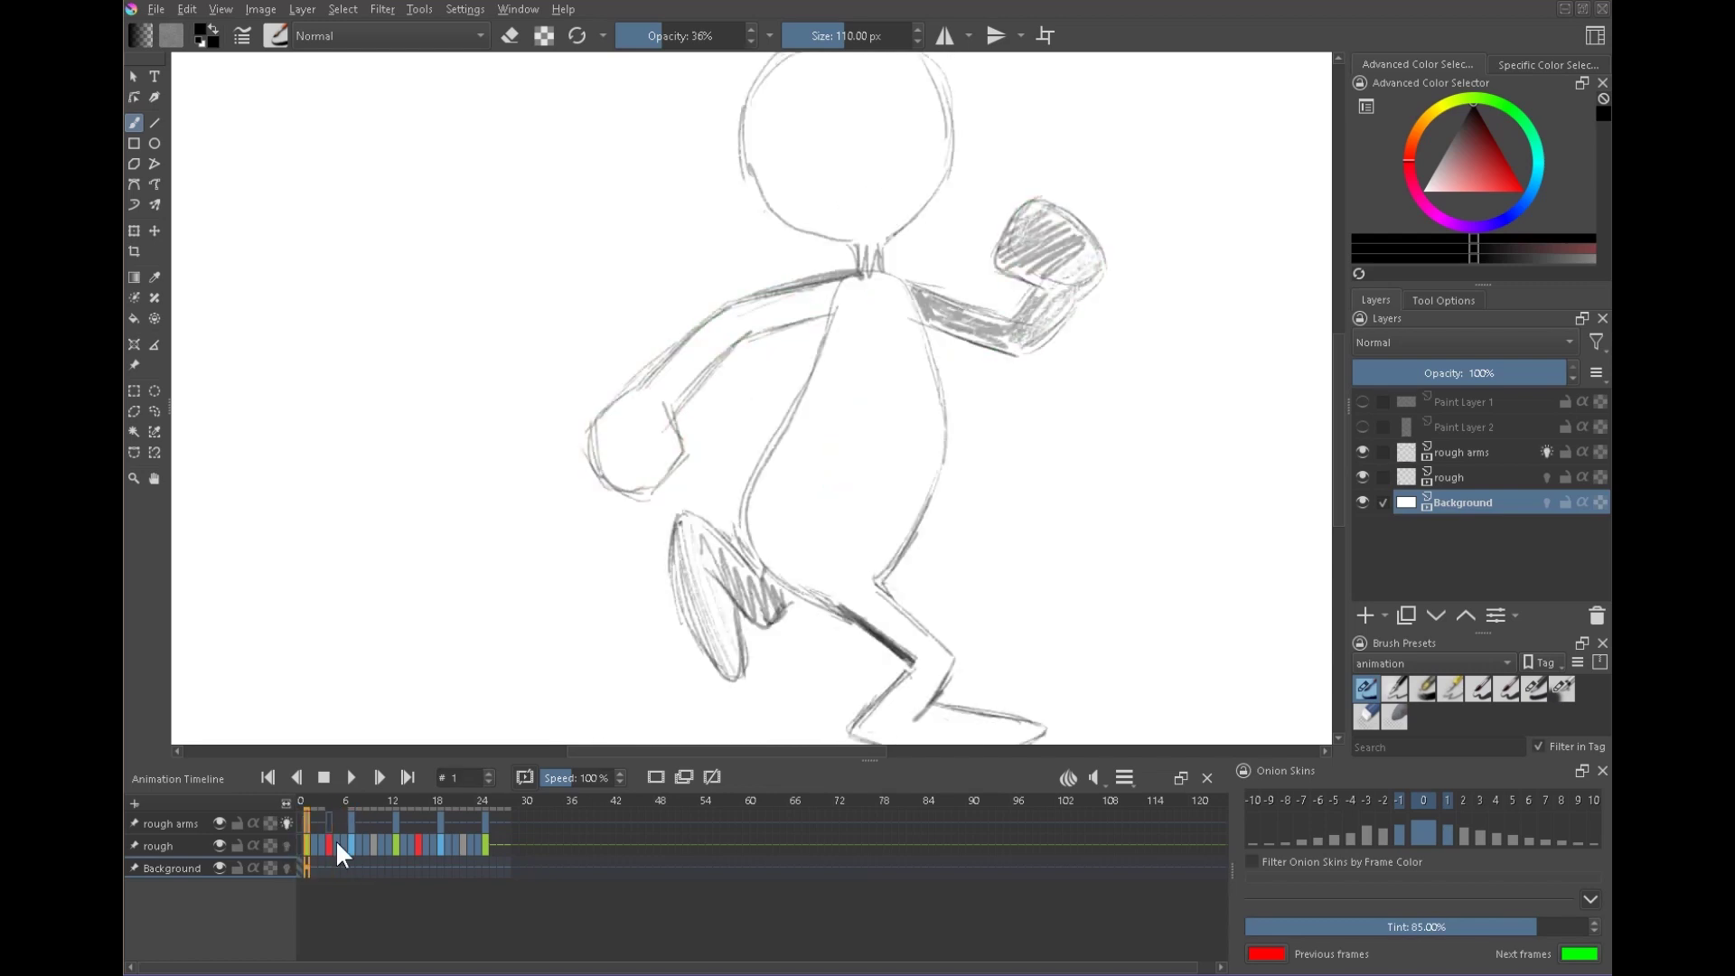
{"action": "left_click", "coordinate": [1453, 442]}
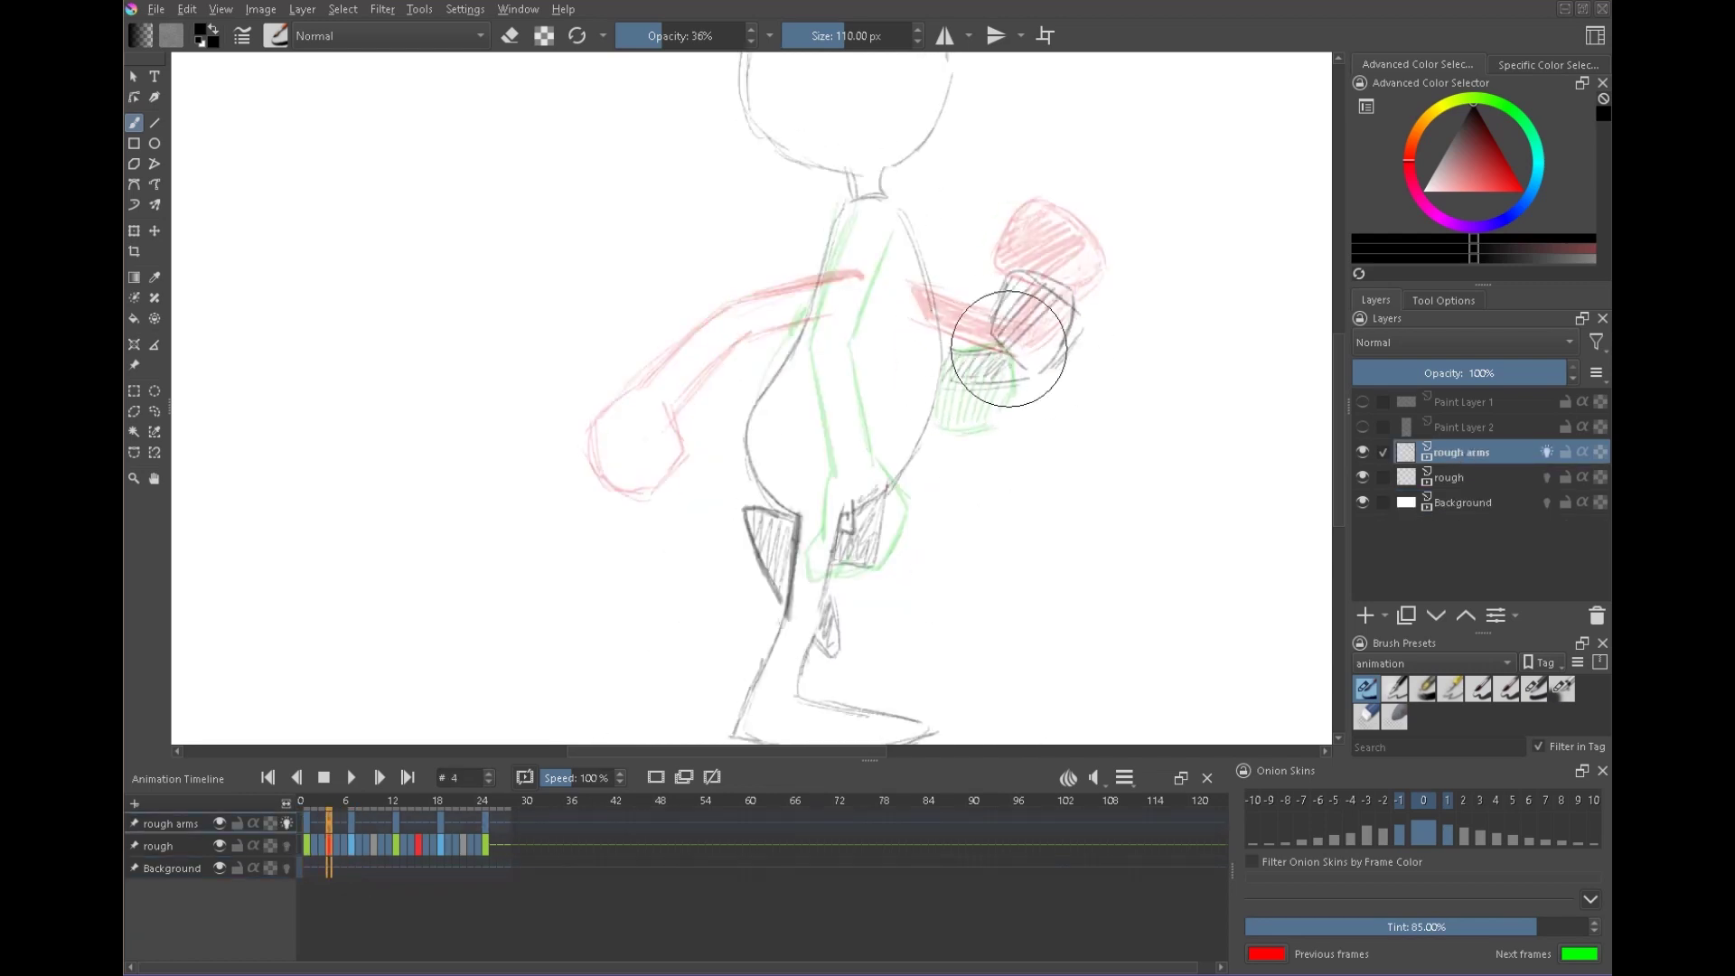
{"action": "left_click_drag", "start_coordinate": [1008, 349], "coordinate": [1066, 317]}
- Sketch the near upper arm, forearm and hand hanging behind the back at frame 4 of the rough arms layer
{"action": "left_click_drag", "start_coordinate": [842, 240], "coordinate": [752, 316]}
{"action": "left_click_drag", "start_coordinate": [847, 280], "coordinate": [791, 345]}
{"action": "left_click_drag", "start_coordinate": [751, 316], "coordinate": [752, 447]}
{"action": "left_click_drag", "start_coordinate": [792, 353], "coordinate": [795, 447]}
{"action": "left_click_drag", "start_coordinate": [807, 452], "coordinate": [799, 541]}
{"action": "left_click_drag", "start_coordinate": [746, 460], "coordinate": [732, 540]}
{"action": "left_click_drag", "start_coordinate": [800, 542], "coordinate": [712, 511]}
- Sketch two rough near upper arm lines inside the torso at frame 16 of the rough arms layer
{"action": "left_click", "coordinate": [418, 822]}
{"action": "mouse_move", "coordinate": [852, 258]}
{"action": "left_mouse_down"}
{"action": "mouse_move", "coordinate": [888, 270]}
{"action": "mouse_move", "coordinate": [876, 372]}
{"action": "left_mouse_up"}
{"action": "left_click_drag", "start_coordinate": [886, 254], "coordinate": [910, 354]}
- Flip between frame 16 and the preceding frames down to frame 13 to compare the near elbow's position
{"action": "key", "text": "Left"}
{"action": "key", "text": "Left"}
{"action": "key", "text": "Left"}
{"action": "key", "text": "Right"}
{"action": "key", "text": "Right"}
{"action": "key", "text": "Right"}
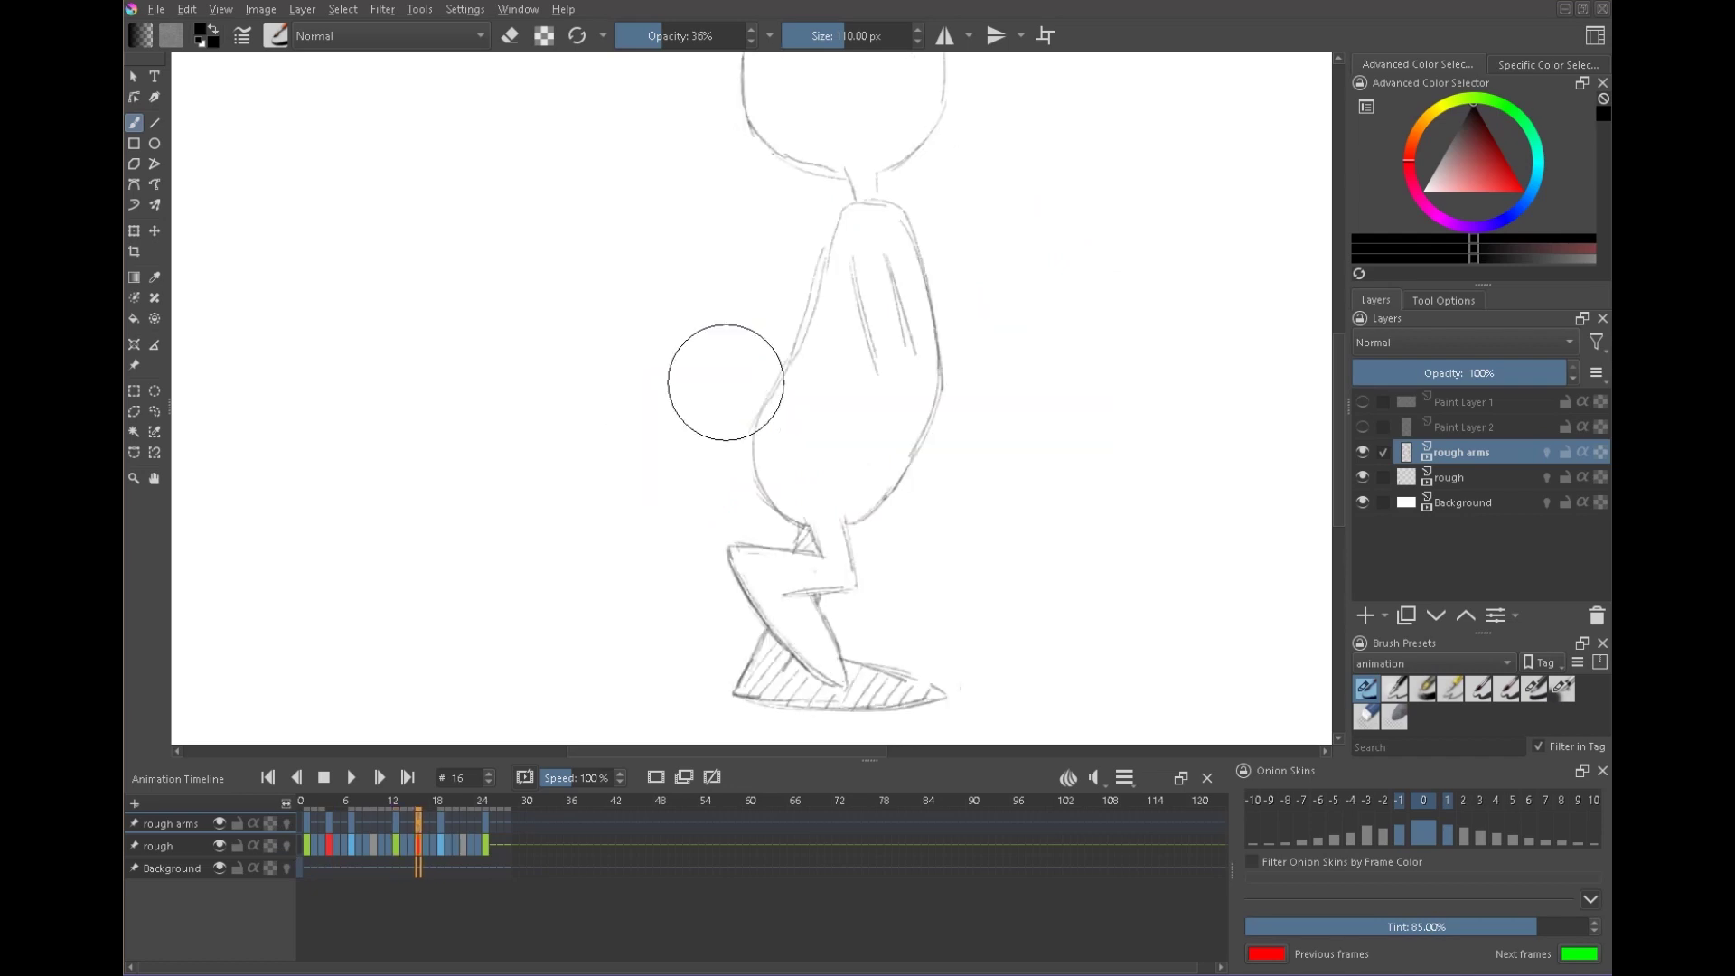
{"action": "key", "text": "Left"}
{"action": "key", "text": "Left"}
{"action": "key", "text": "Left"}
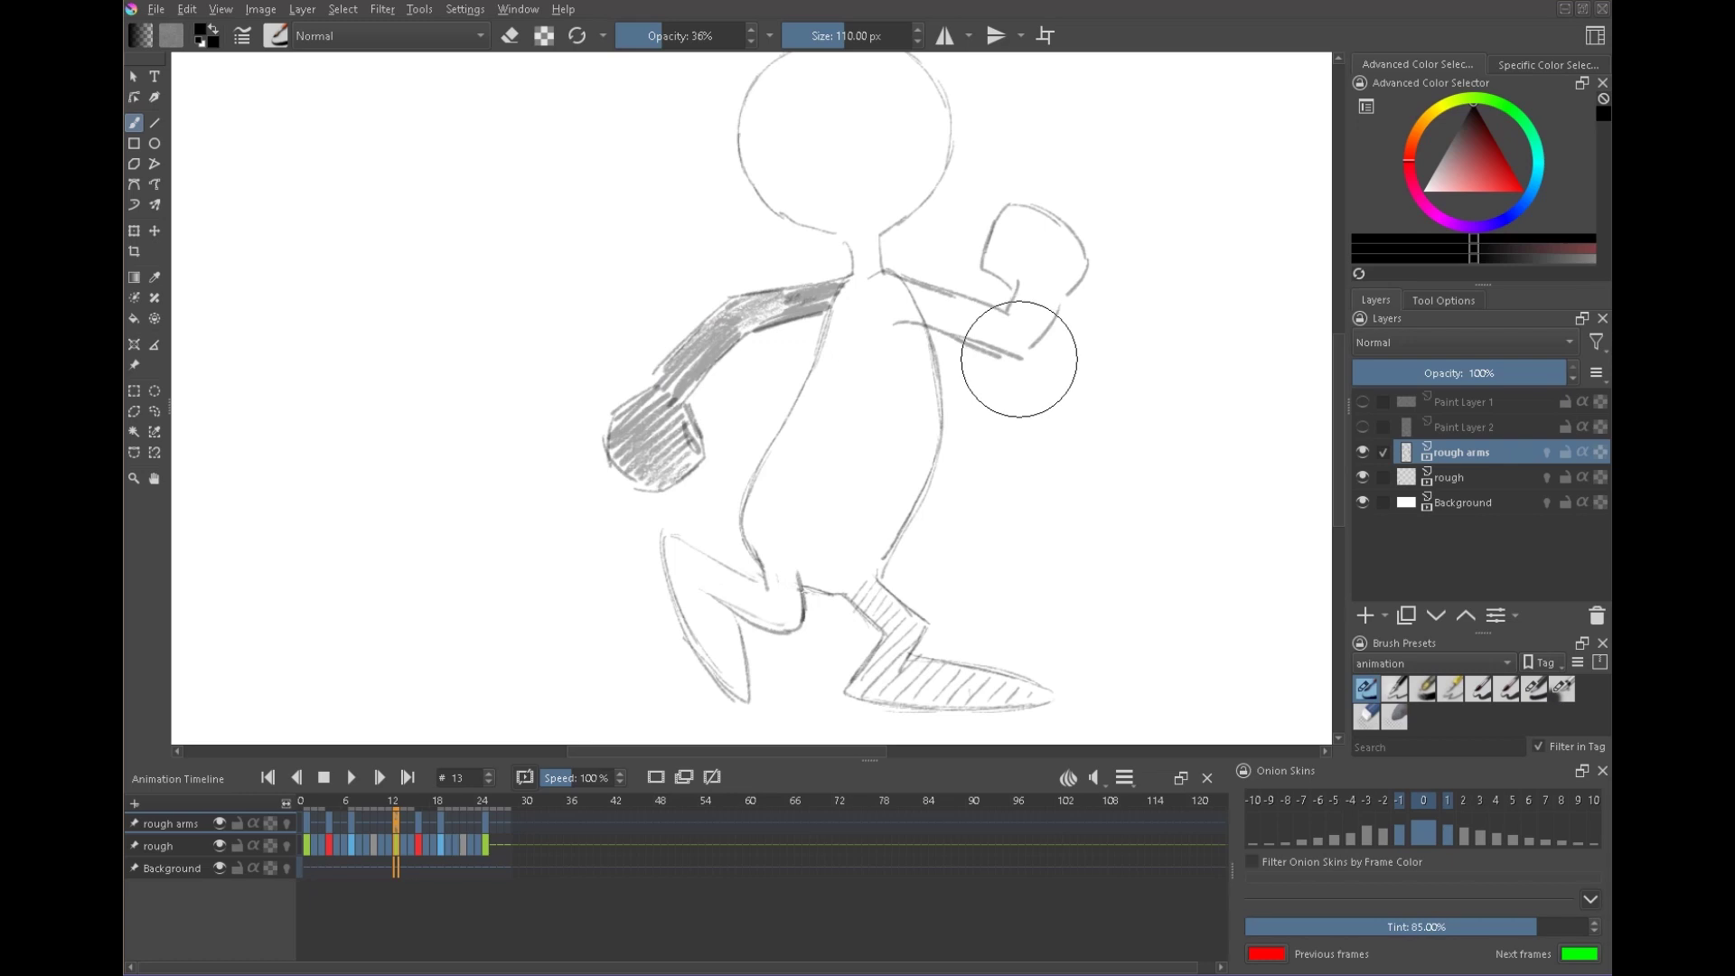
{"action": "key", "text": "Right"}
{"action": "key", "text": "Right"}
{"action": "key", "text": "Right"}
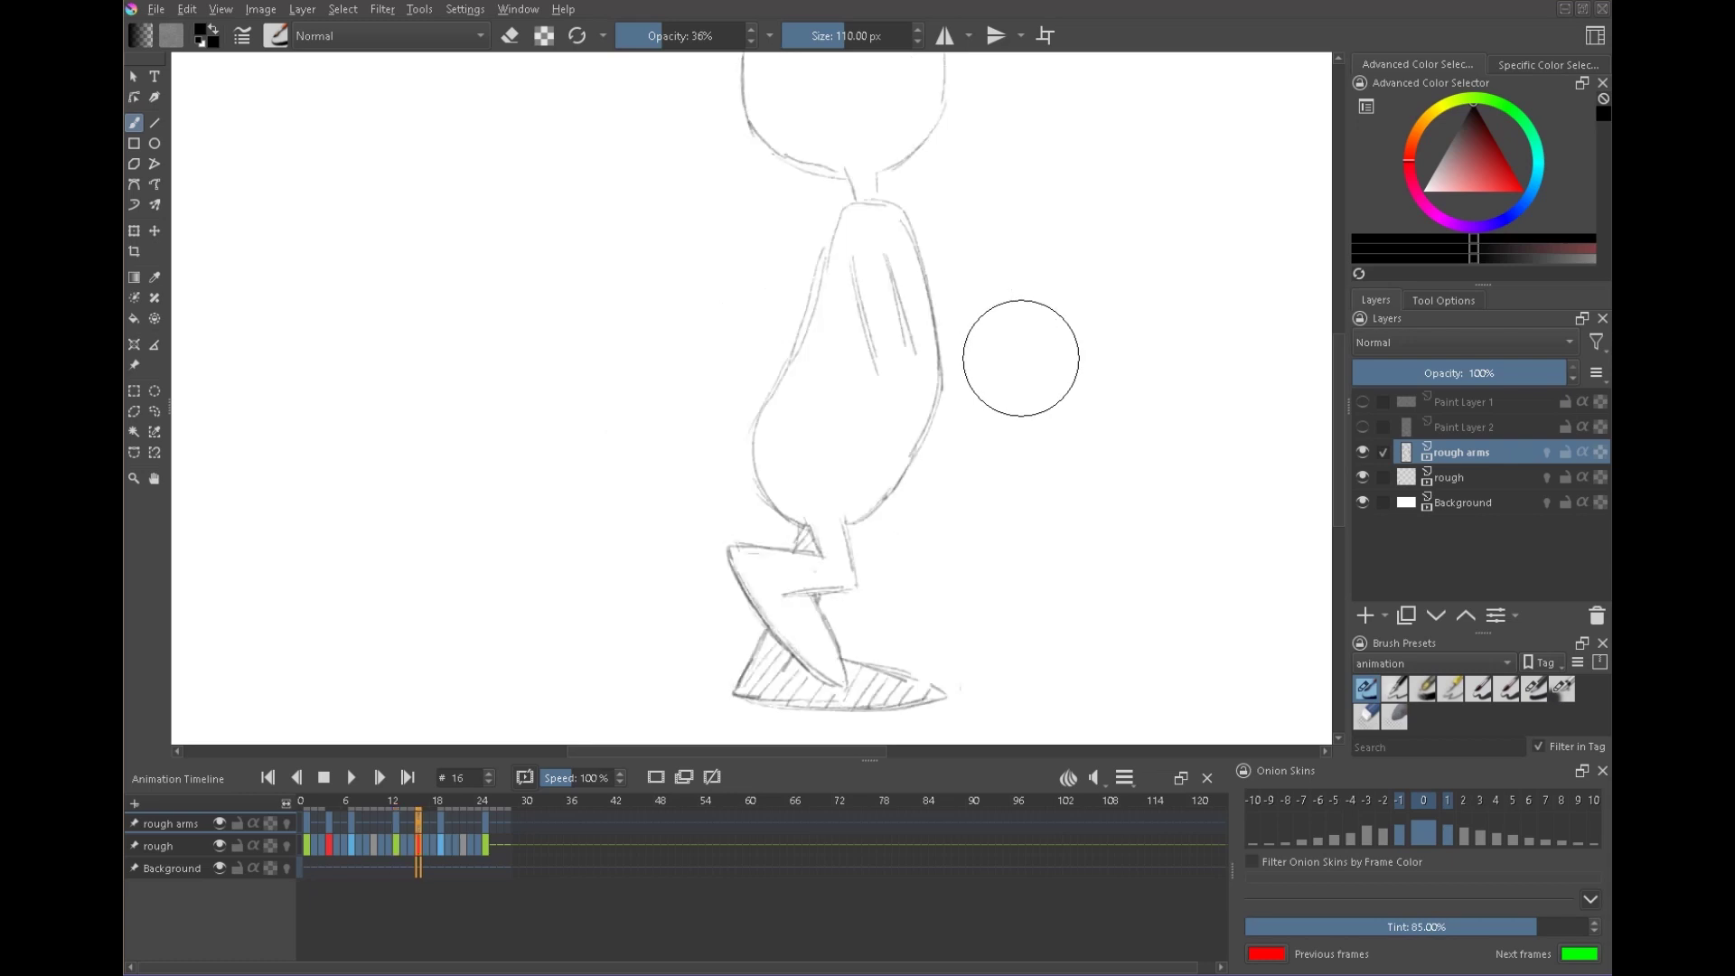
- Mark the near elbow's neighbouring positions on frame 16, join them with a curved arc and redraw the upper arm down to it
{"action": "key", "text": "Left"}
{"action": "key", "text": "Right"}
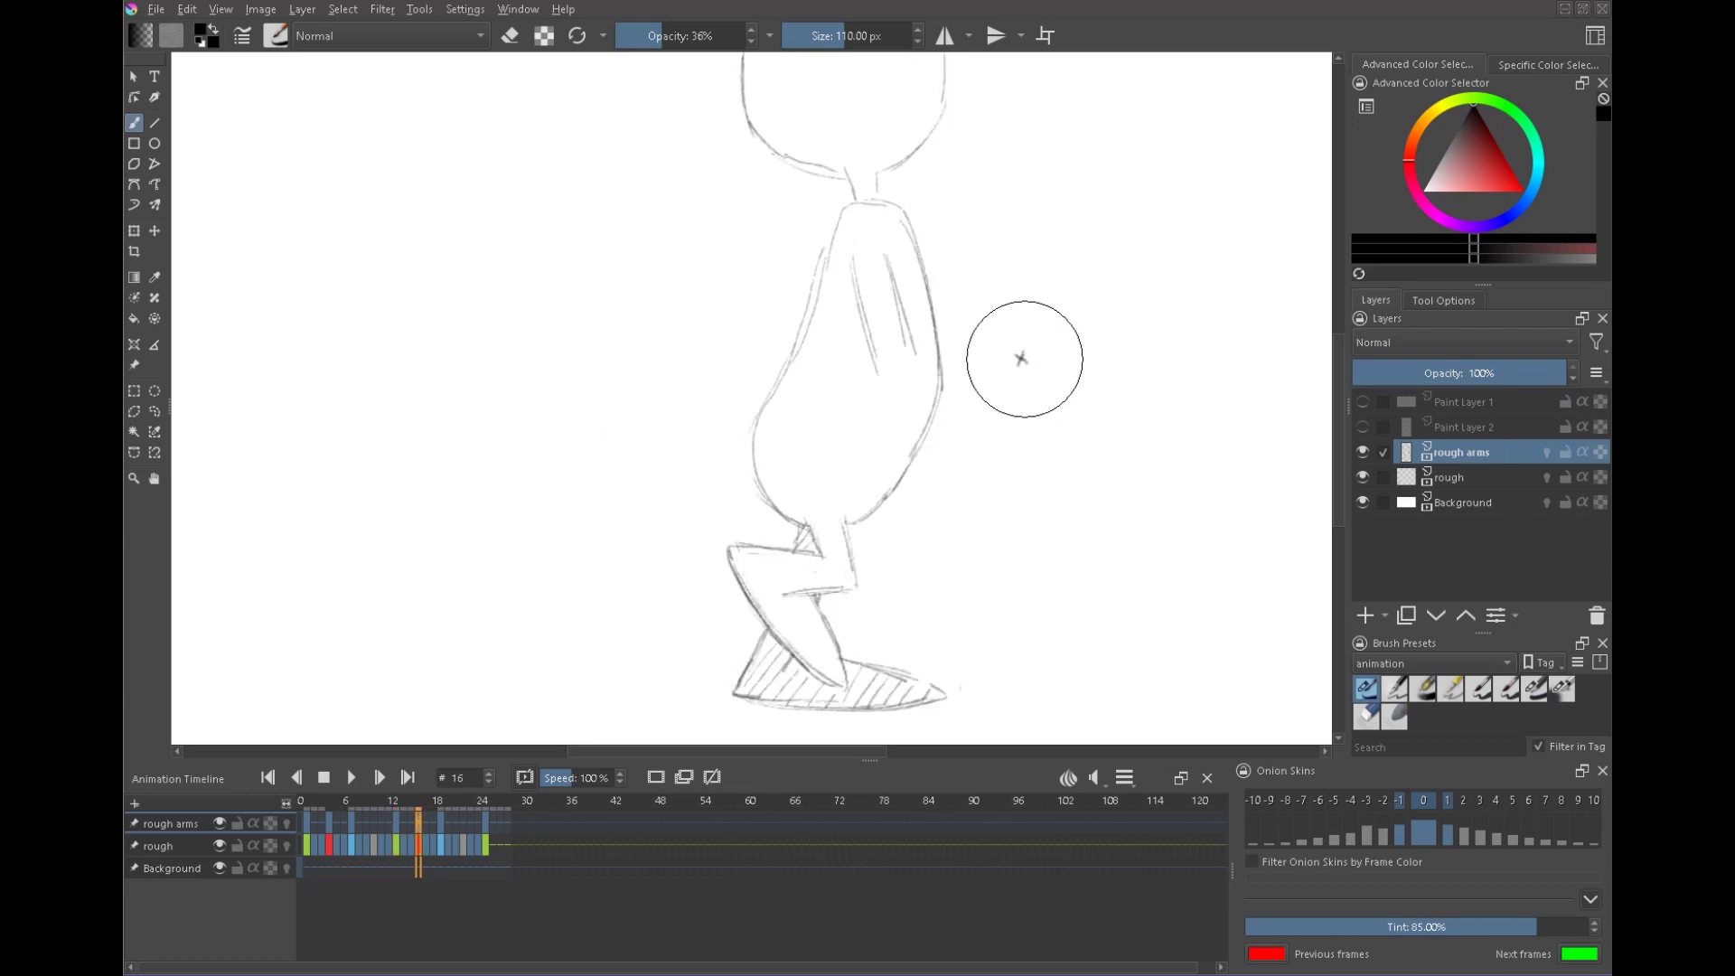
{"action": "key", "text": "Right"}
{"action": "key", "text": "Left"}
{"action": "left_click_drag", "start_coordinate": [789, 361], "coordinate": [801, 370]}
{"action": "mouse_move", "coordinate": [798, 359]}
{"action": "left_mouse_down"}
{"action": "mouse_move", "coordinate": [788, 371]}
{"action": "mouse_move", "coordinate": [873, 389]}
{"action": "mouse_move", "coordinate": [960, 389]}
{"action": "left_mouse_up"}
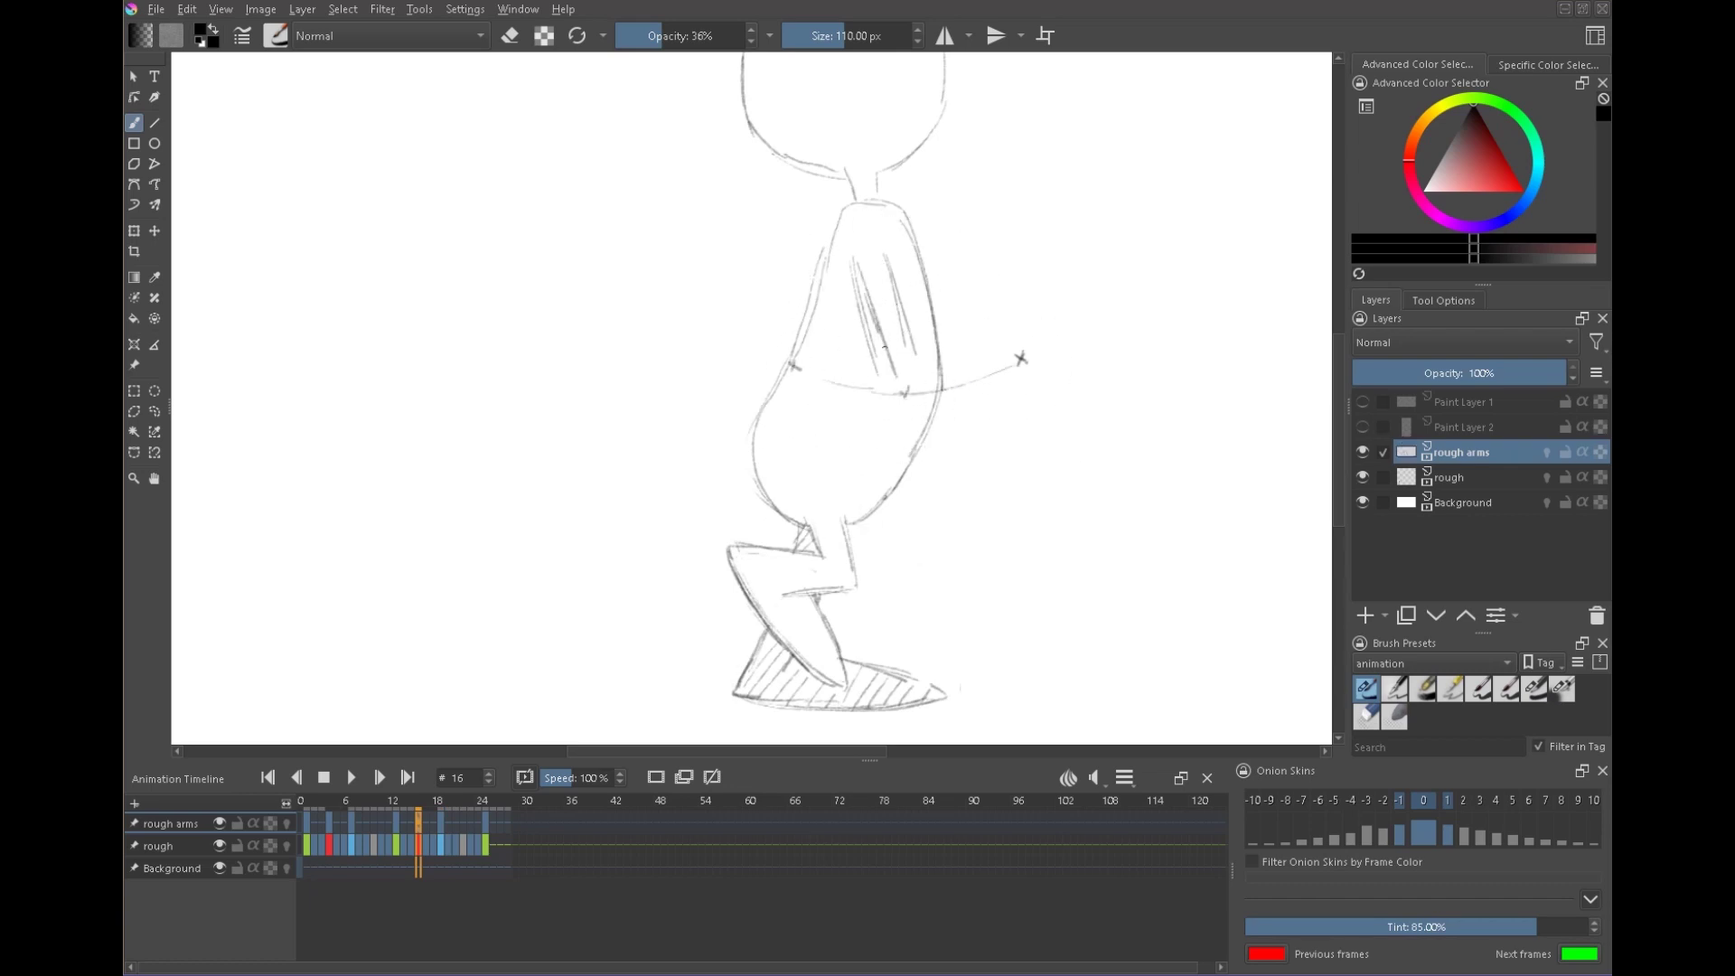
{"action": "left_click_drag", "start_coordinate": [890, 246], "coordinate": [917, 356]}
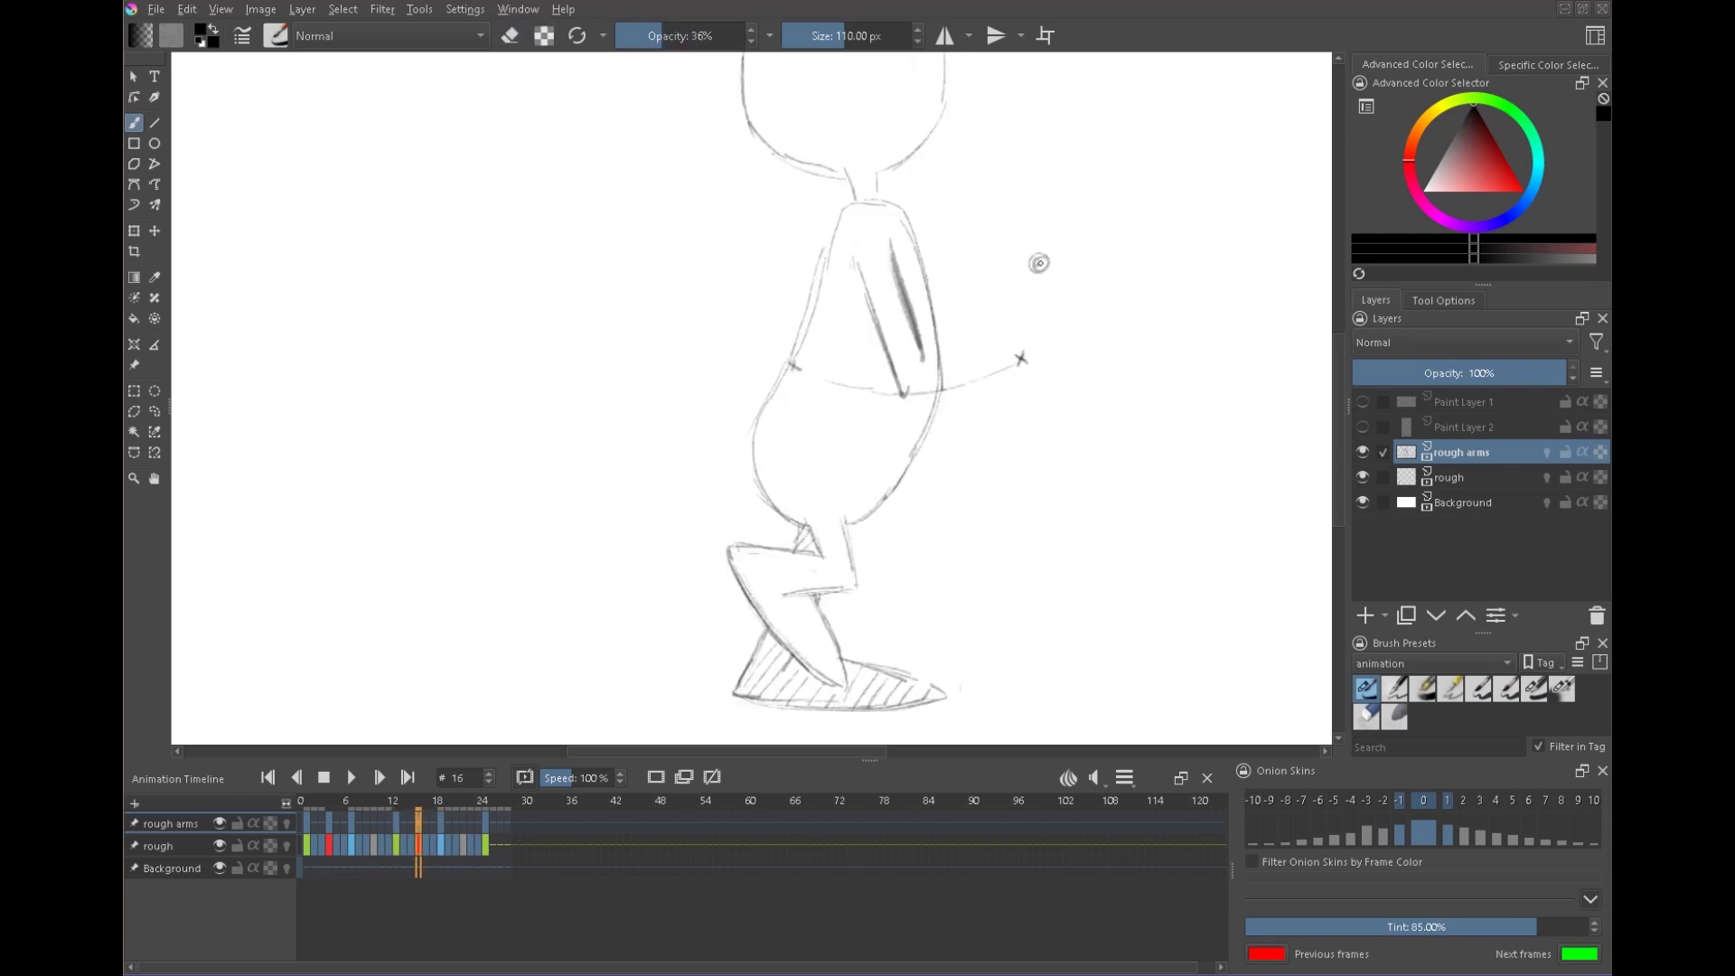
- Place hand guide dots at frame 16, sketch the near forearm and fist reaching forward, and erase the guides
{"action": "left_click", "coordinate": [847, 493]}
{"action": "left_click_drag", "start_coordinate": [955, 423], "coordinate": [905, 394]}
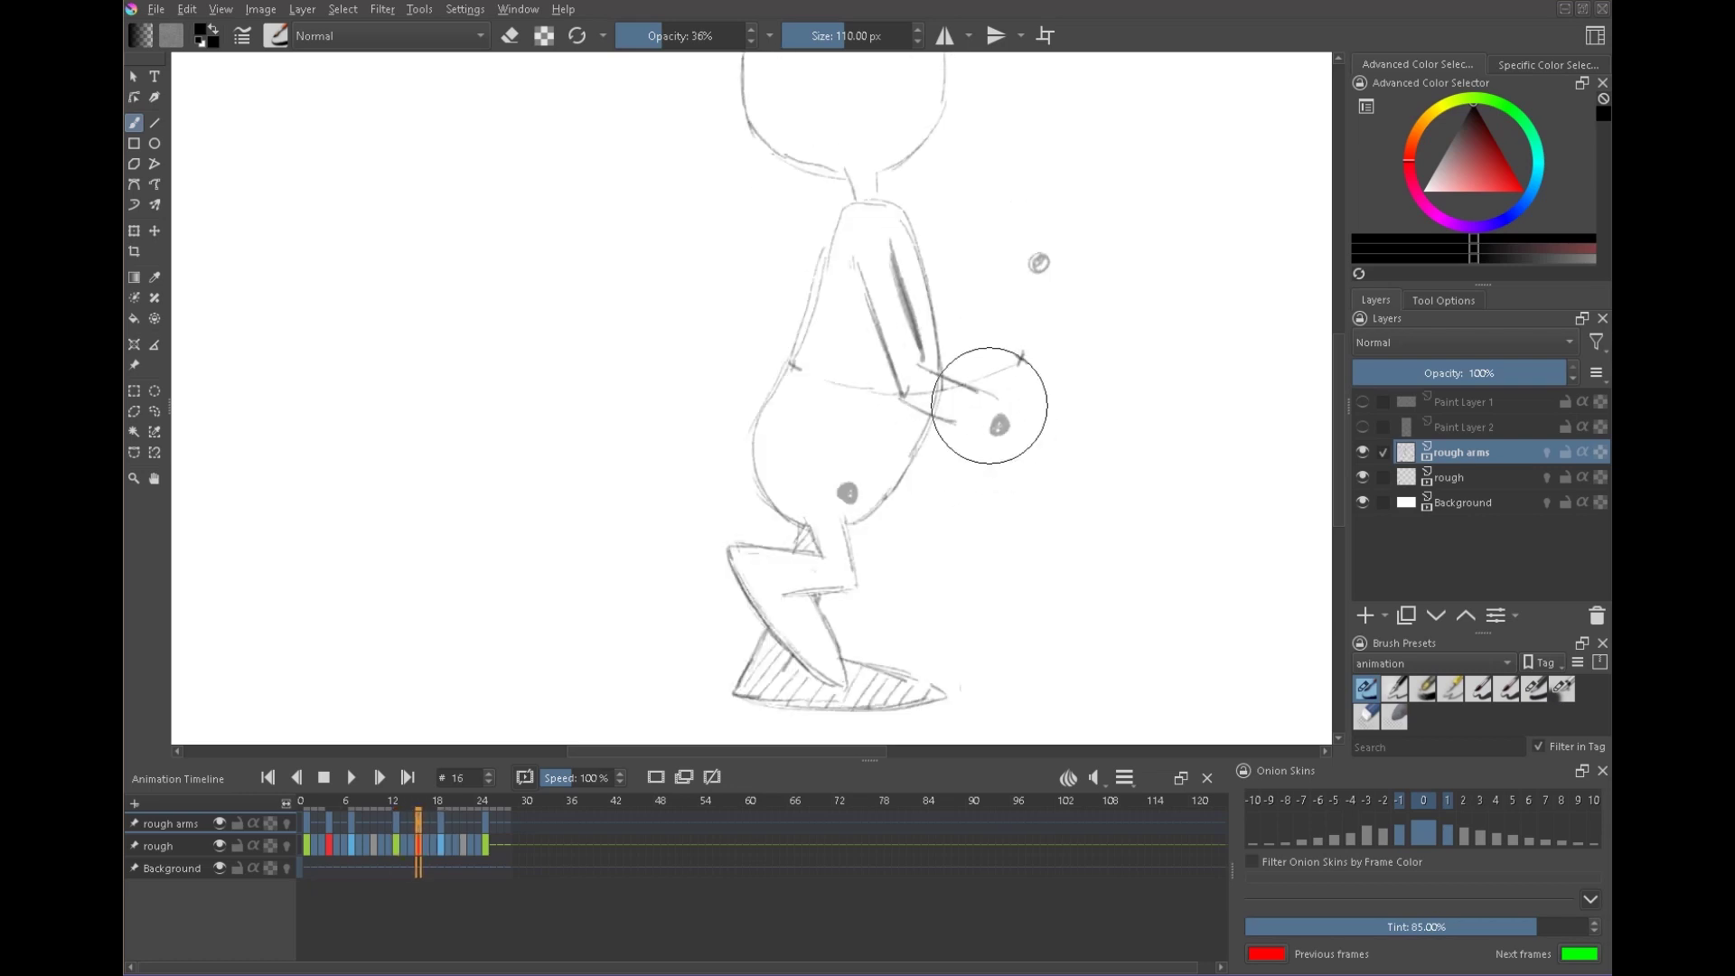
{"action": "mouse_move", "coordinate": [977, 432]}
{"action": "left_mouse_down"}
{"action": "mouse_move", "coordinate": [1030, 464]}
{"action": "mouse_move", "coordinate": [1002, 430]}
{"action": "left_mouse_up"}
{"action": "key", "text": "e"}
{"action": "key", "text": "e"}
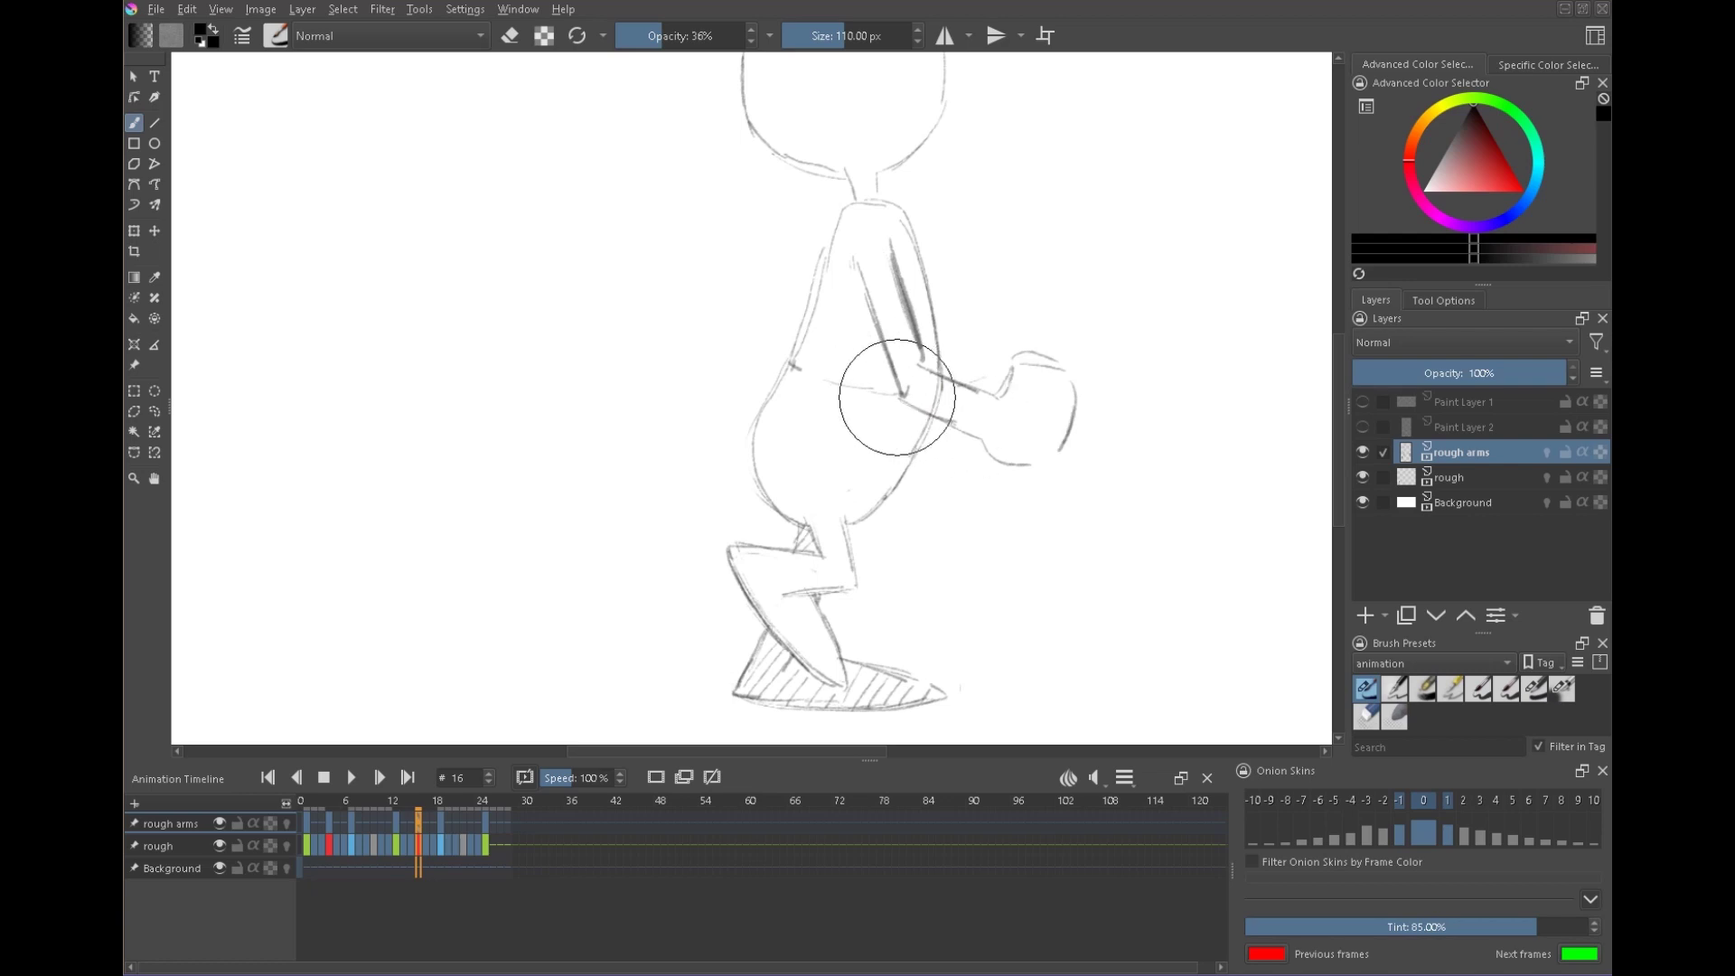
- Redraw the near upper arm at frame 16 with the elbow slightly farther back, erasing stray lines
{"action": "left_click_drag", "start_coordinate": [885, 368], "coordinate": [893, 396]}
{"action": "mouse_move", "coordinate": [863, 283]}
{"action": "left_mouse_down"}
{"action": "mouse_move", "coordinate": [897, 393]}
{"action": "mouse_move", "coordinate": [911, 307]}
{"action": "left_mouse_up"}
{"action": "key", "text": "e"}
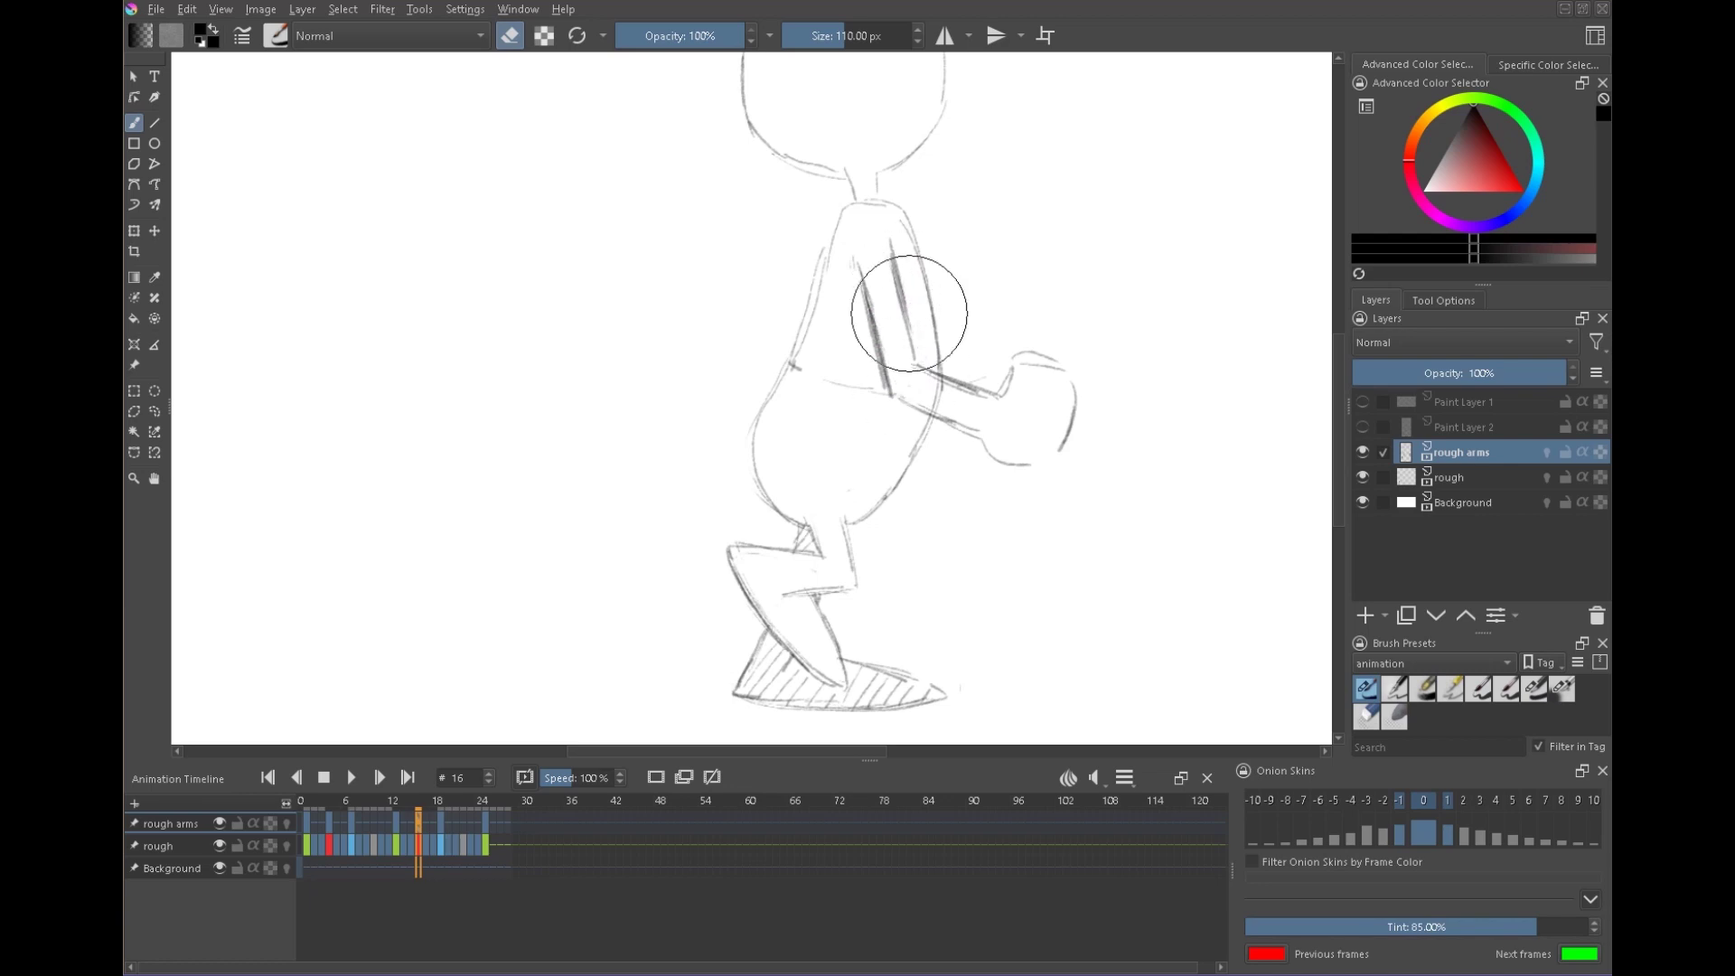
{"action": "key", "text": "e"}
- Compare the key poses, and sketch and hatch the far elbow jutting out behind the back at frame 16
{"action": "key", "text": "comma"}
{"action": "key", "text": "comma"}
{"action": "key", "text": "comma"}
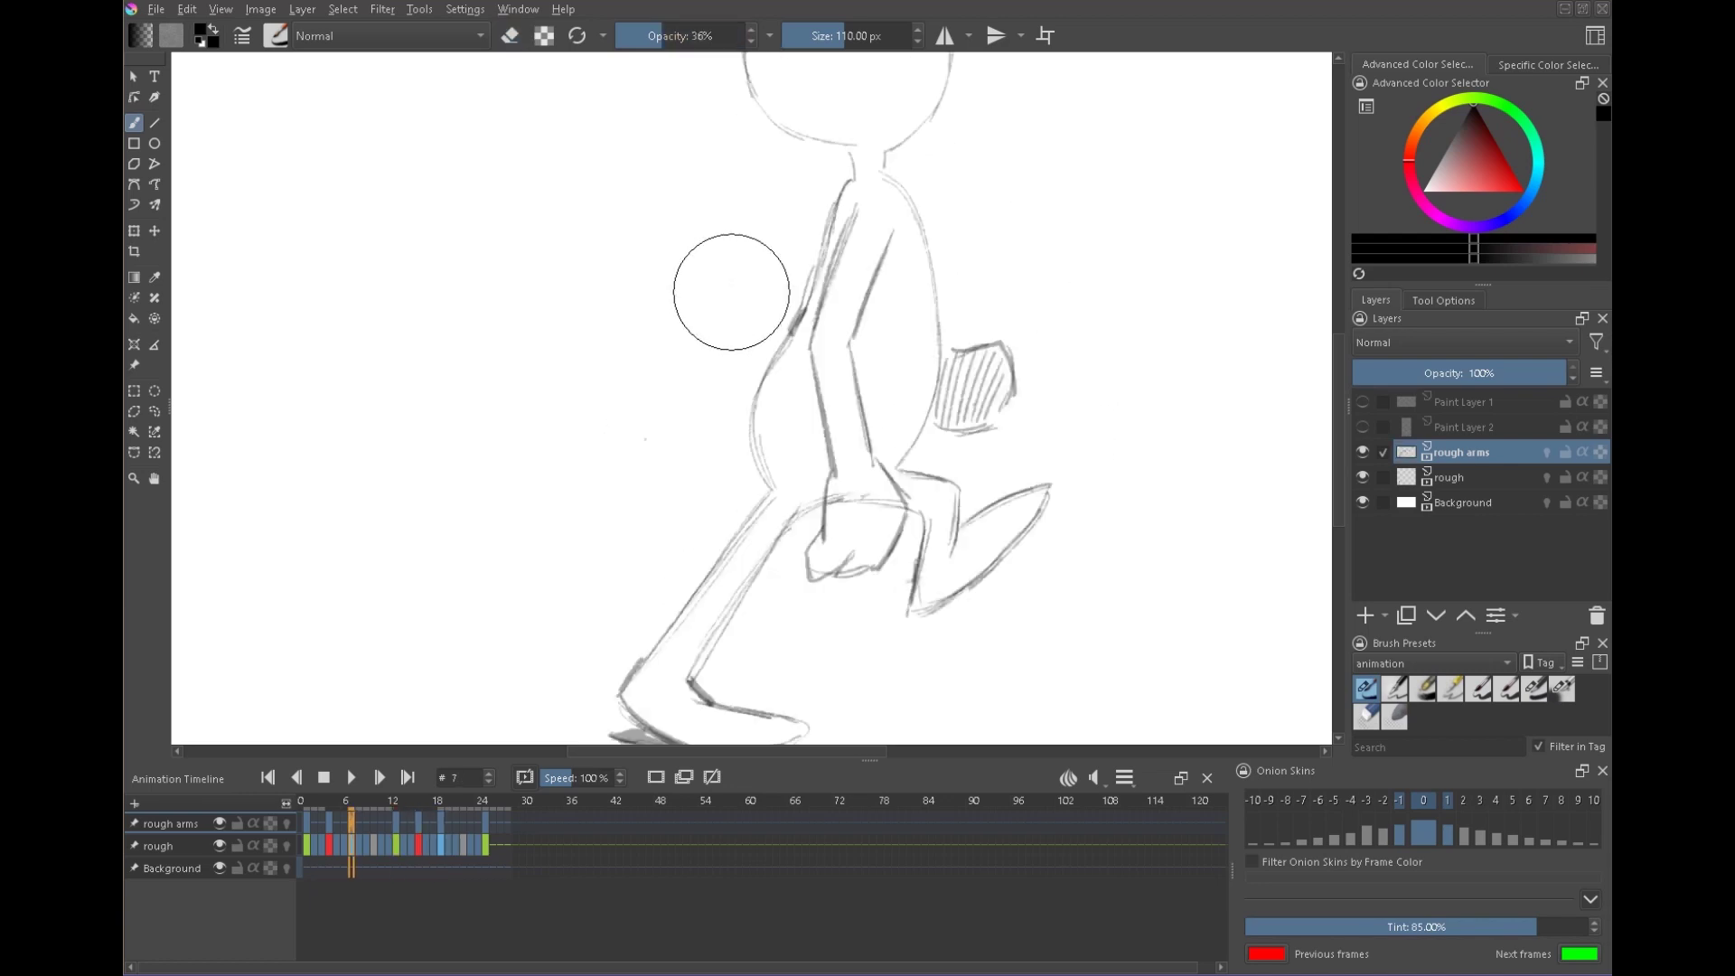
{"action": "key", "text": "period"}
{"action": "key", "text": "period"}
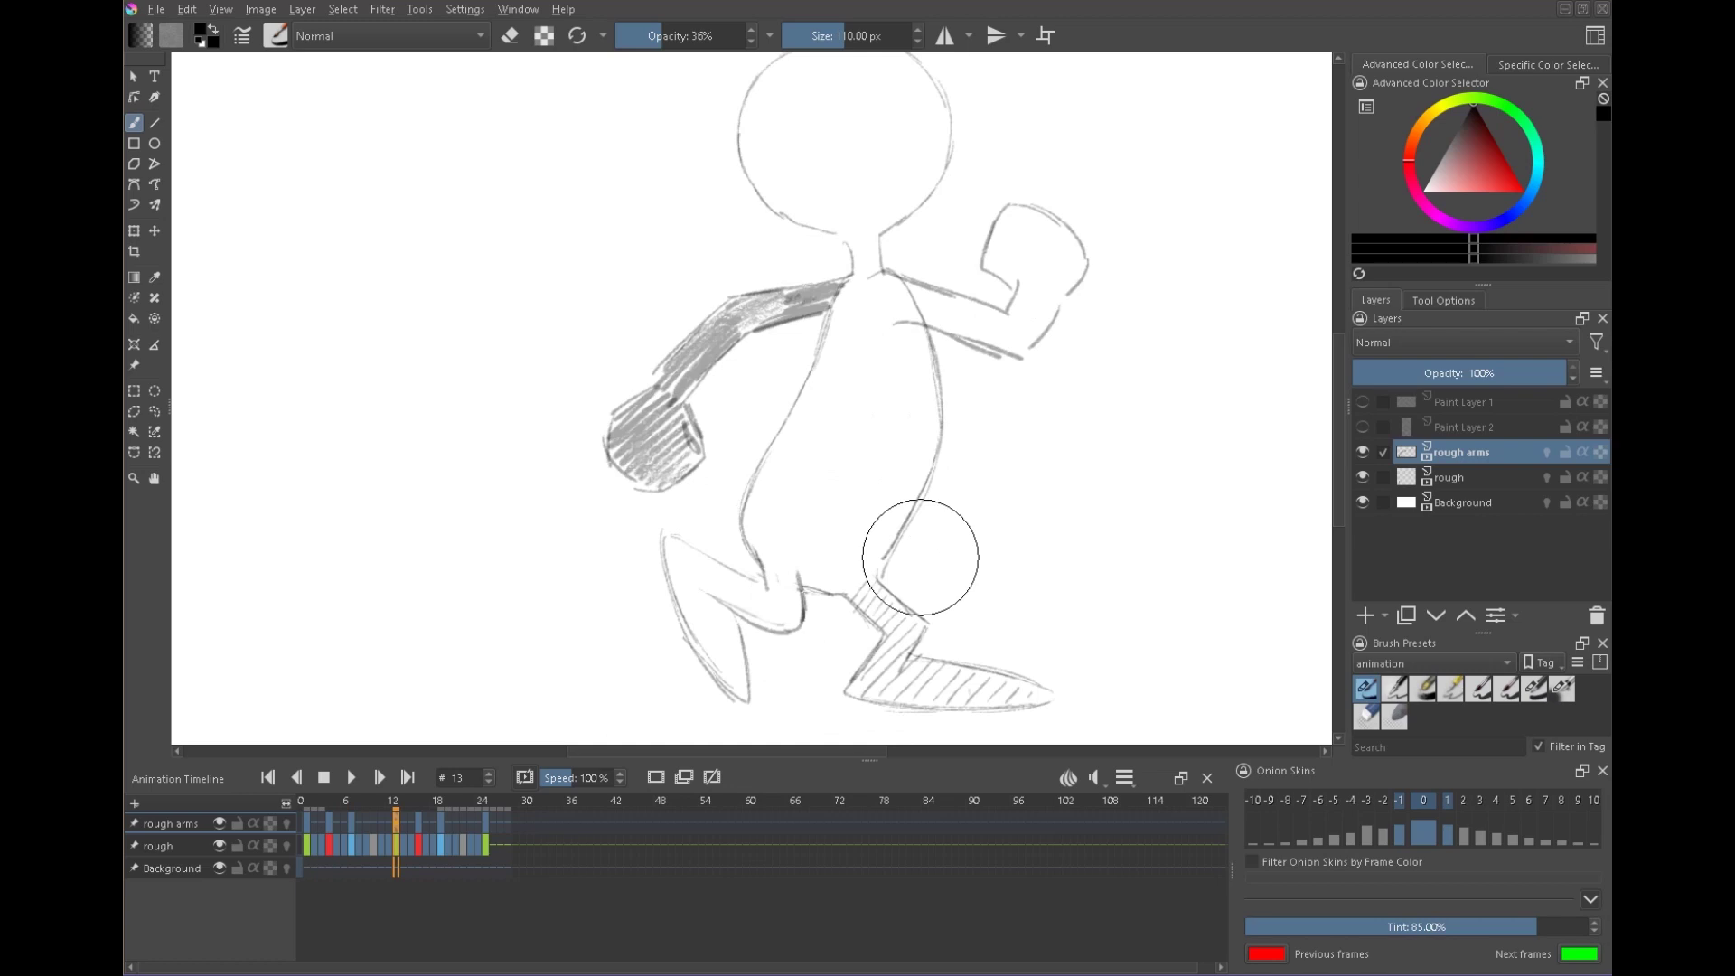
{"action": "key", "text": "space"}
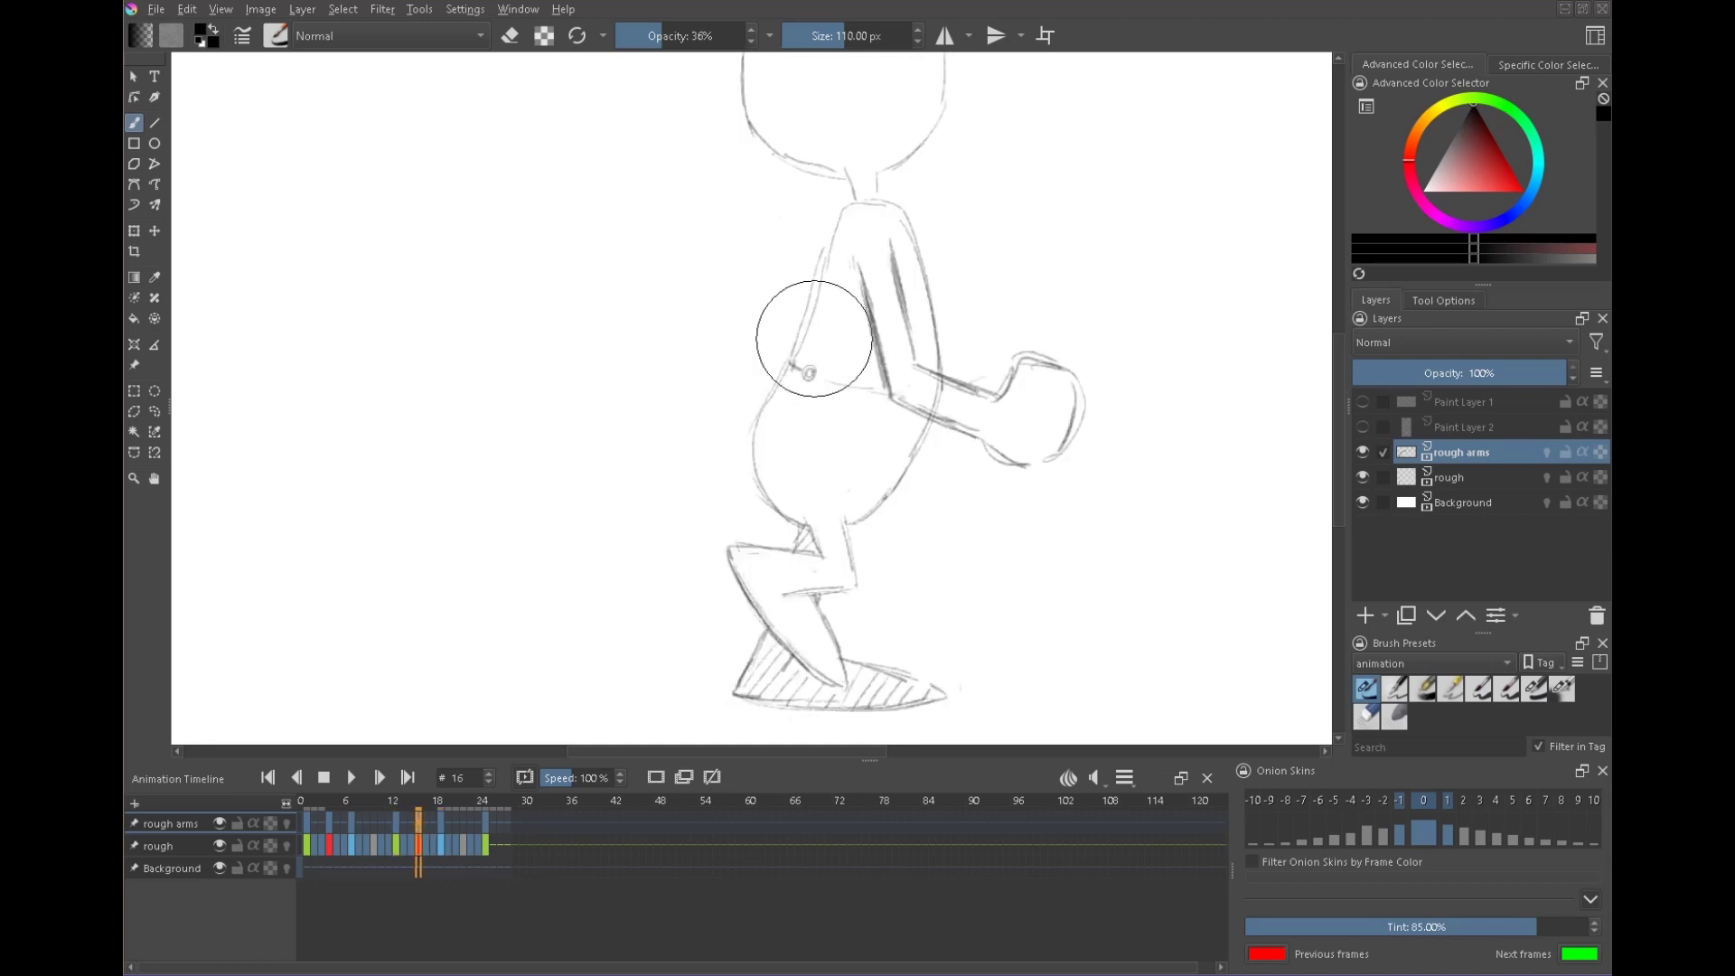
{"action": "left_click_drag", "start_coordinate": [767, 379], "coordinate": [794, 357]}
{"action": "key", "text": "period"}
{"action": "key", "text": "e"}
{"action": "key", "text": "comma"}
{"action": "key", "text": "e"}
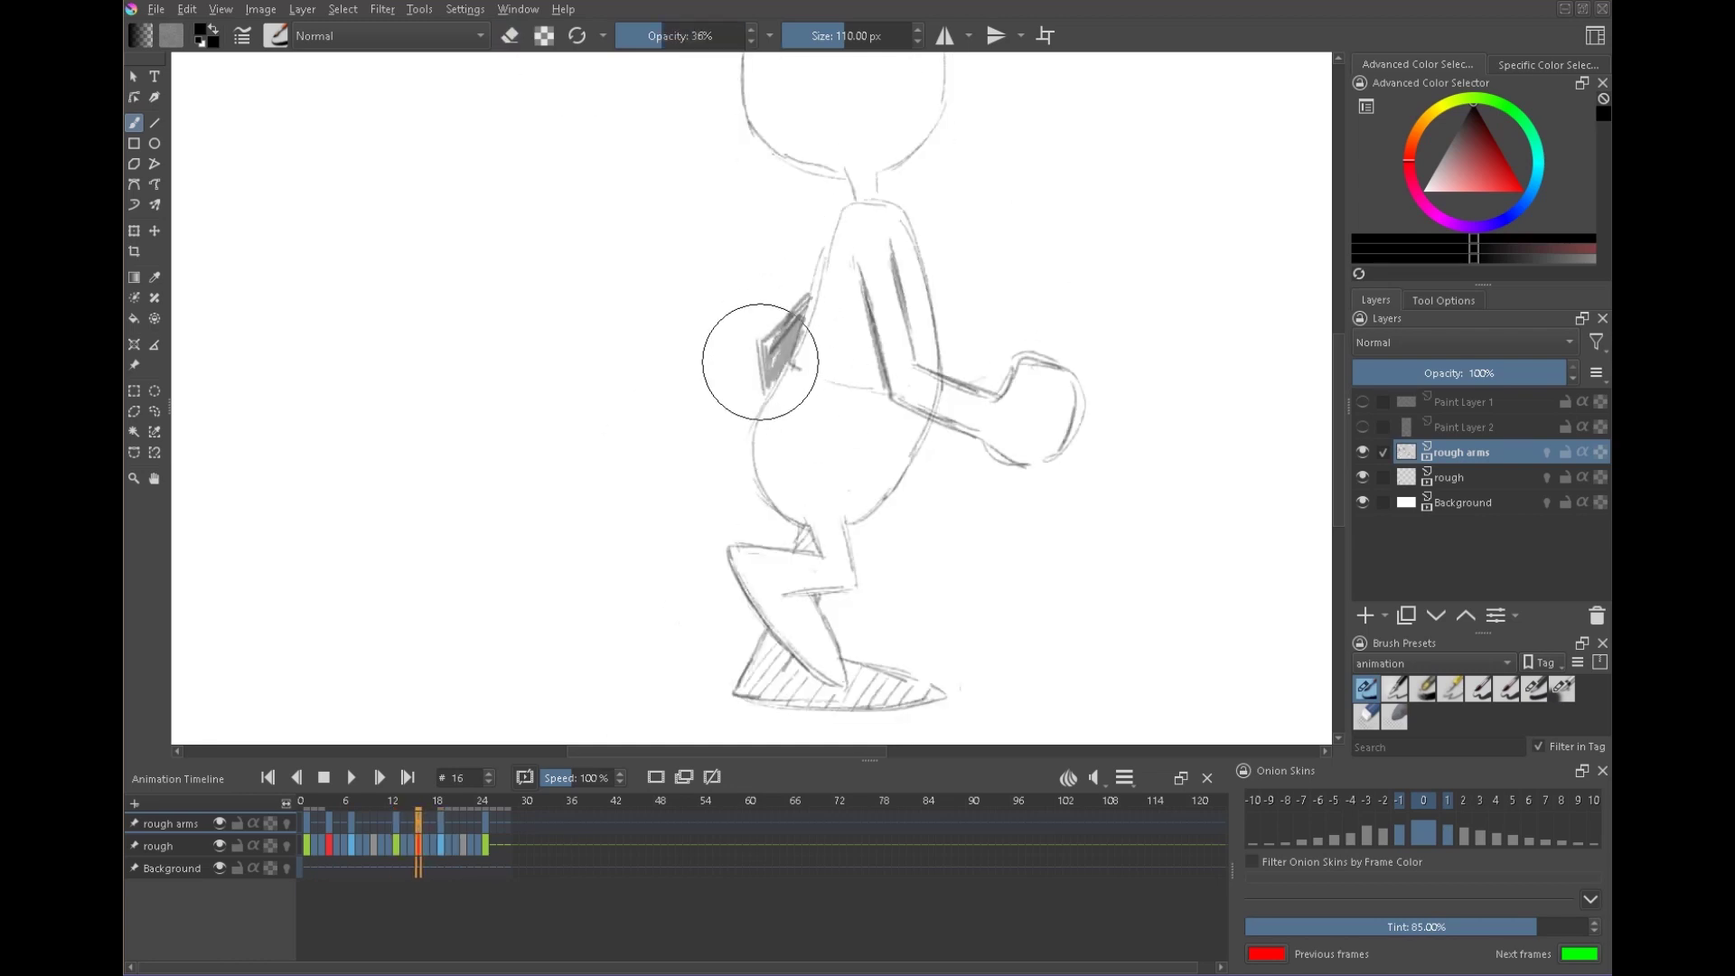
{"action": "left_click_drag", "start_coordinate": [818, 262], "coordinate": [768, 380]}
- Compare the arm poses on either side of frame 10, starting from frame 7, to find the near elbow's in-between position
{"action": "scroll", "coordinate": [1054, 546], "scroll_direction": "down", "scroll_amount": 2}
{"action": "left_click", "coordinate": [372, 818]}
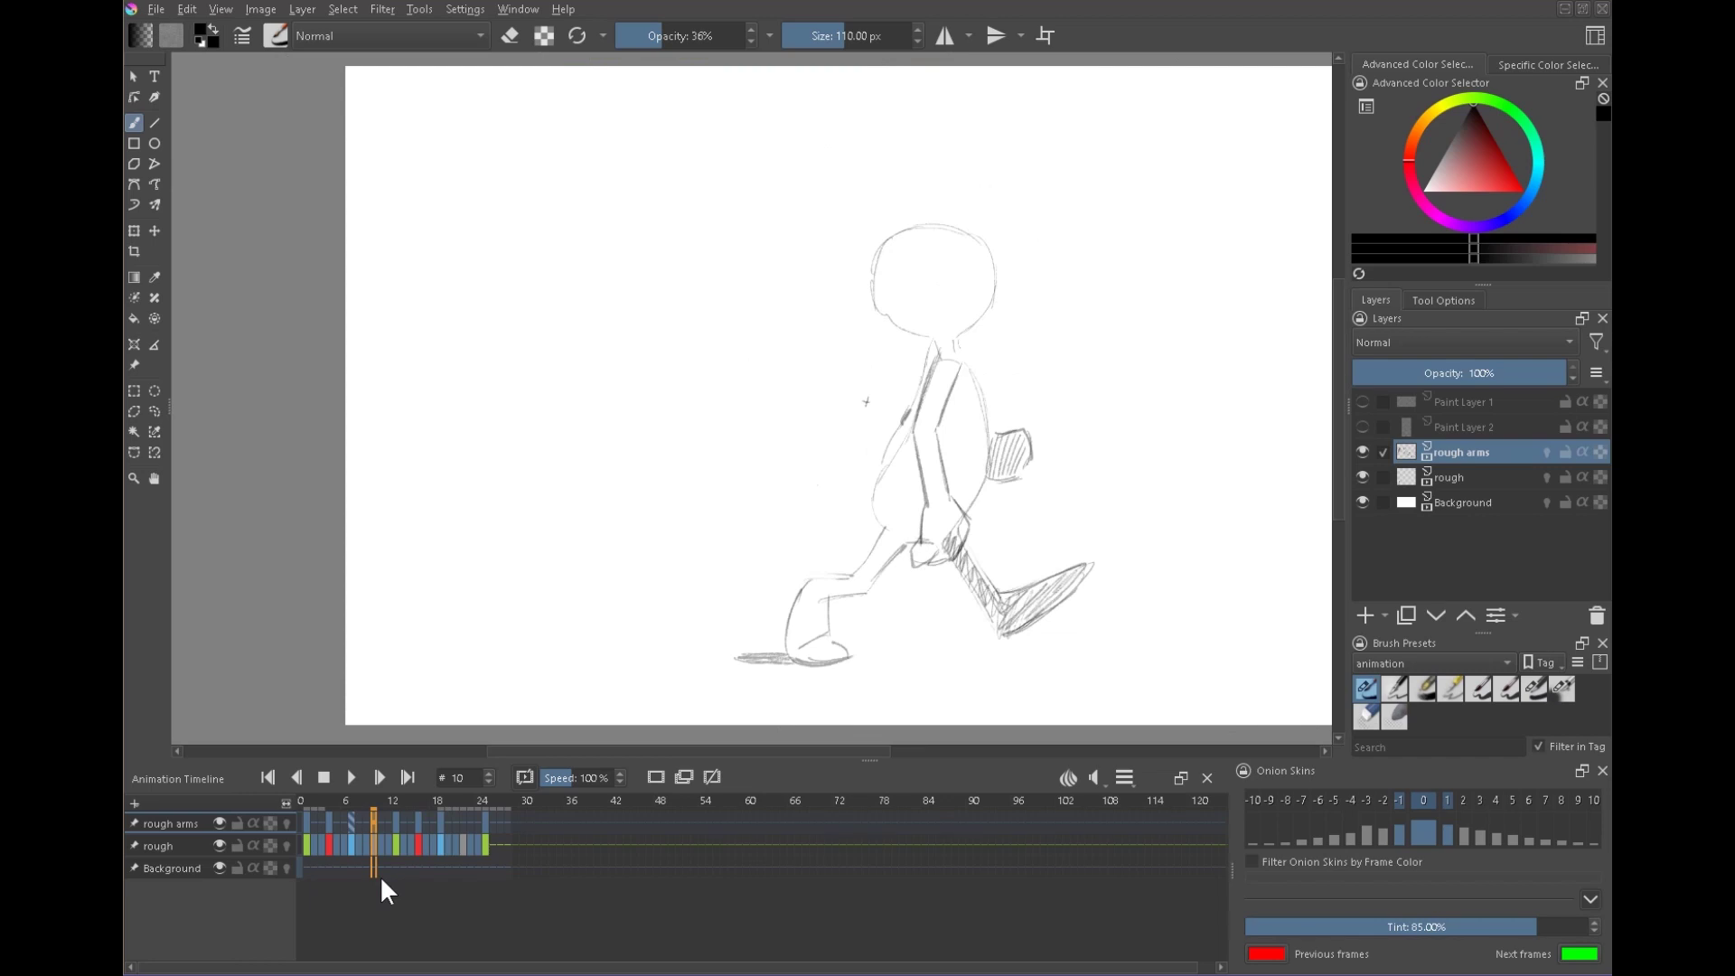
{"action": "key", "text": "plus"}
{"action": "left_click", "coordinate": [285, 821]}
{"action": "left_click", "coordinate": [288, 823]}
{"action": "left_click", "coordinate": [350, 819]}
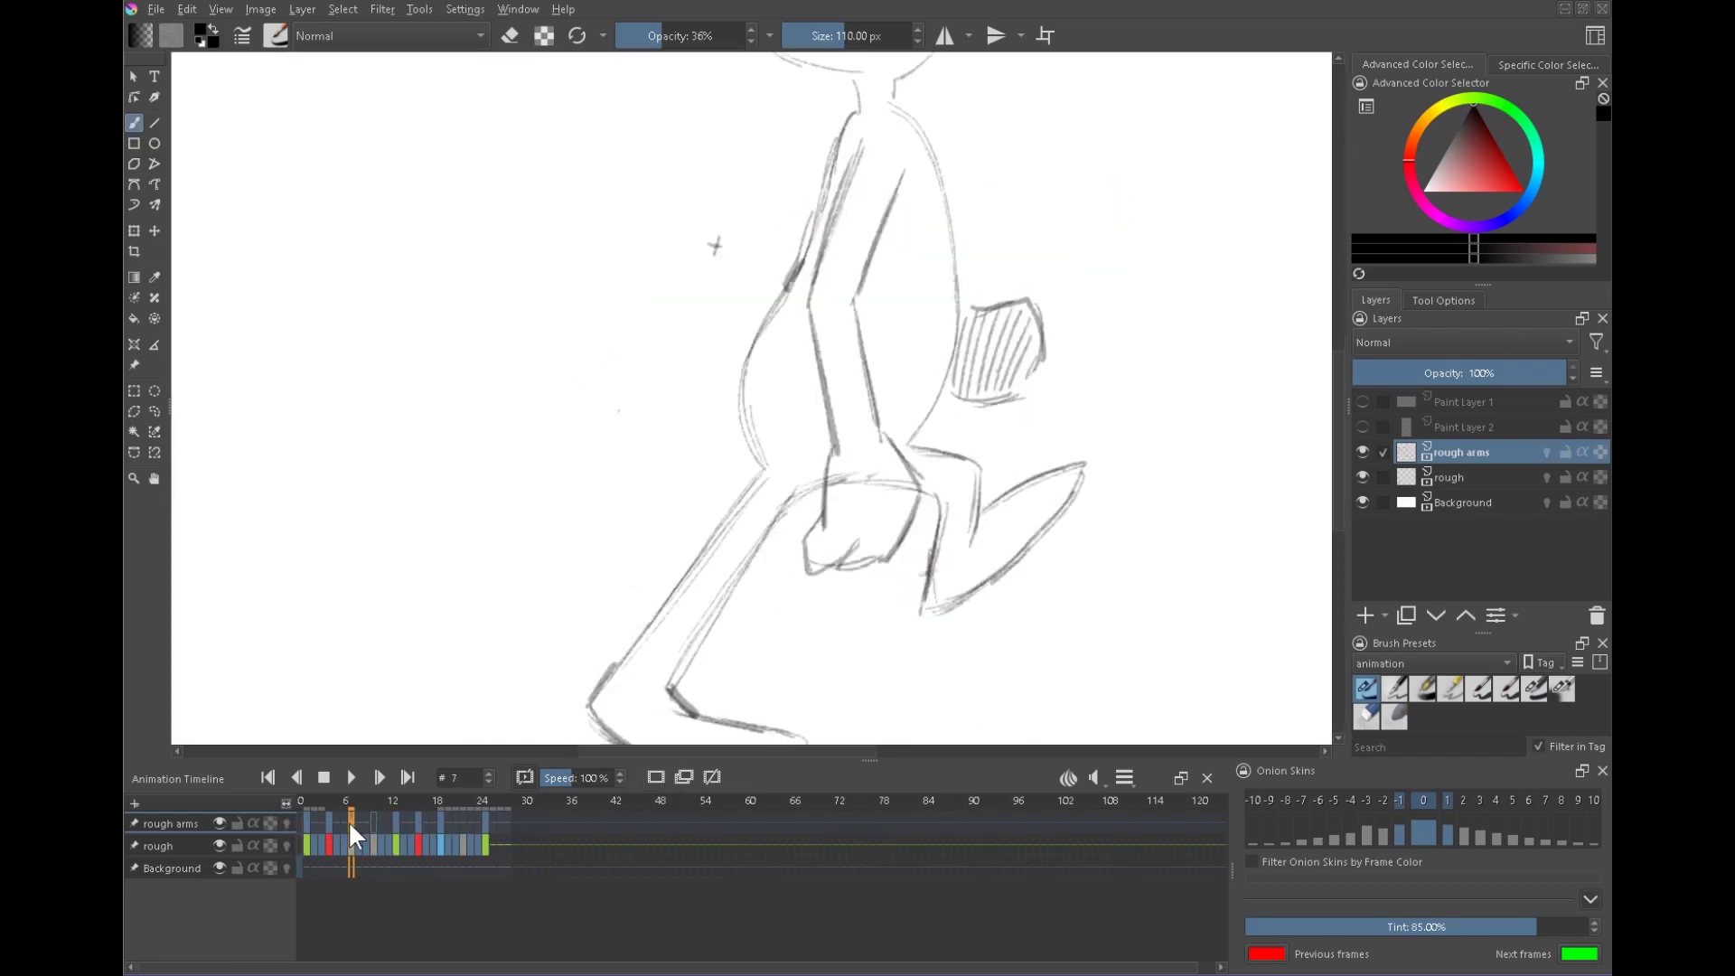
{"action": "key", "text": "period"}
{"action": "key", "text": "period"}
{"action": "key", "text": "comma"}
{"action": "key", "text": "Left"}
{"action": "key", "text": "Left"}
{"action": "key", "text": "Left"}
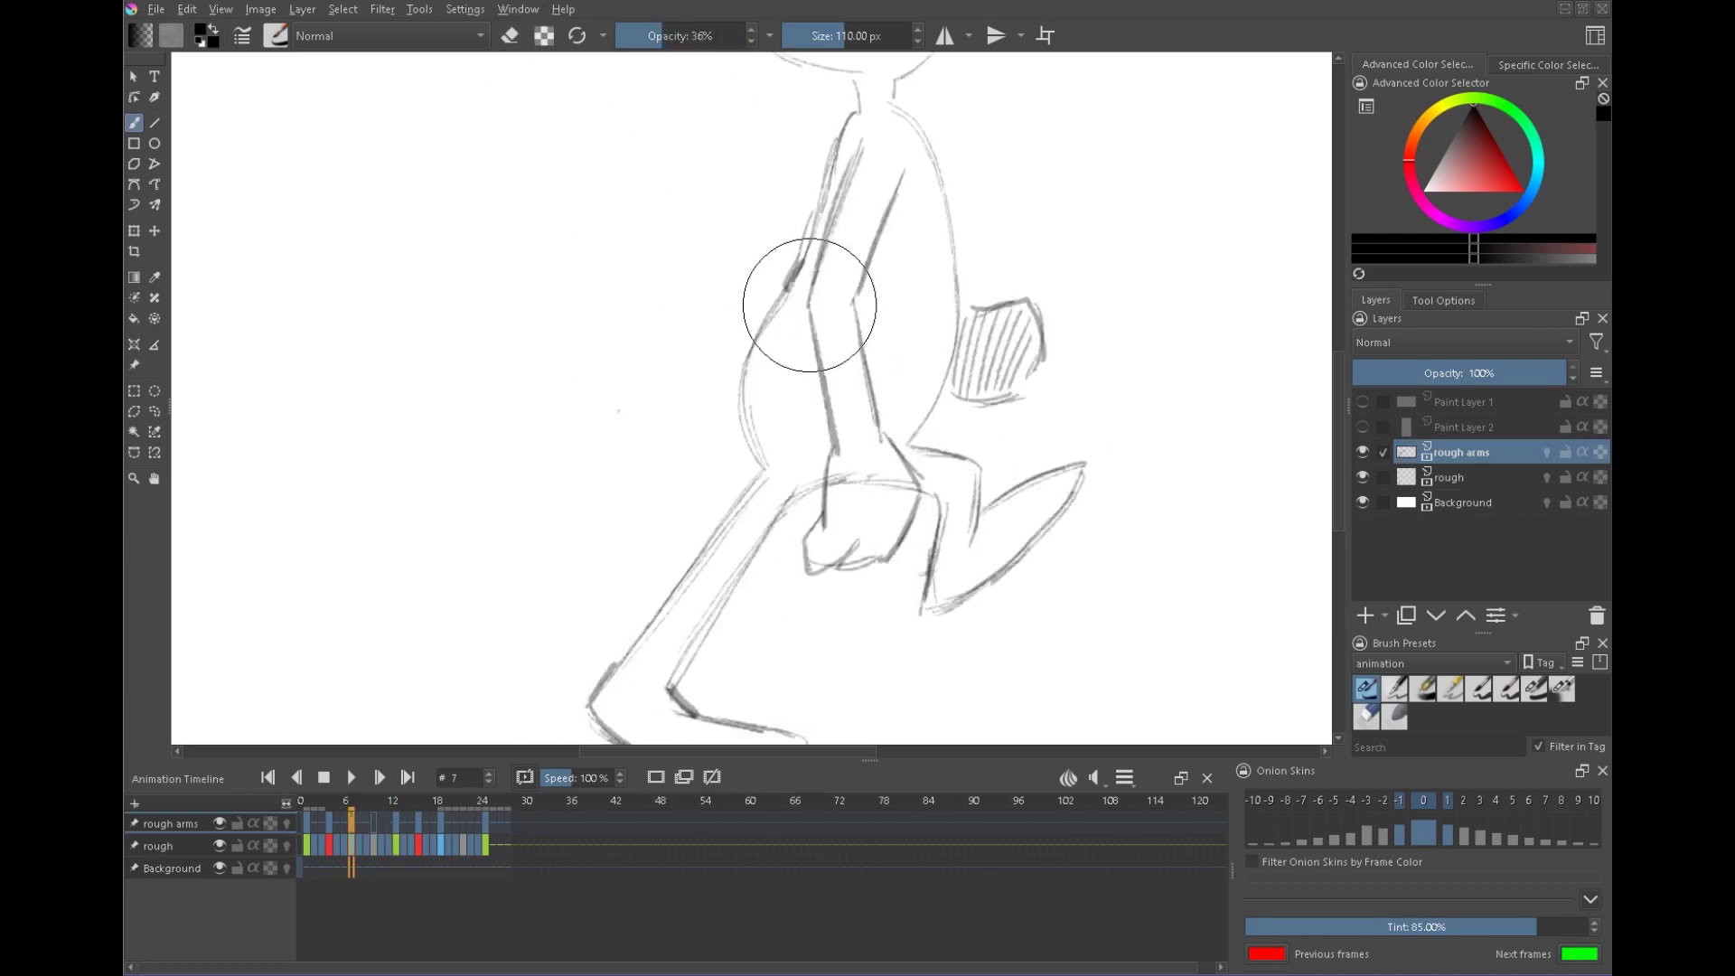
{"action": "key", "text": "period"}
{"action": "key", "text": "period"}
{"action": "key", "text": "comma"}
{"action": "key", "text": "comma"}
{"action": "key", "text": "period"}
- Mark the near elbow's position on frame 10 of the rough arms layer and check it against the neighbouring poses
{"action": "left_click_drag", "start_coordinate": [803, 295], "coordinate": [809, 308]}
{"action": "key", "text": "comma"}
{"action": "key", "text": "comma"}
{"action": "key", "text": "Right"}
{"action": "key", "text": "Right"}
{"action": "key", "text": "Right"}
{"action": "key", "text": "Right"}
{"action": "key", "text": "Right"}
{"action": "key", "text": "Right"}
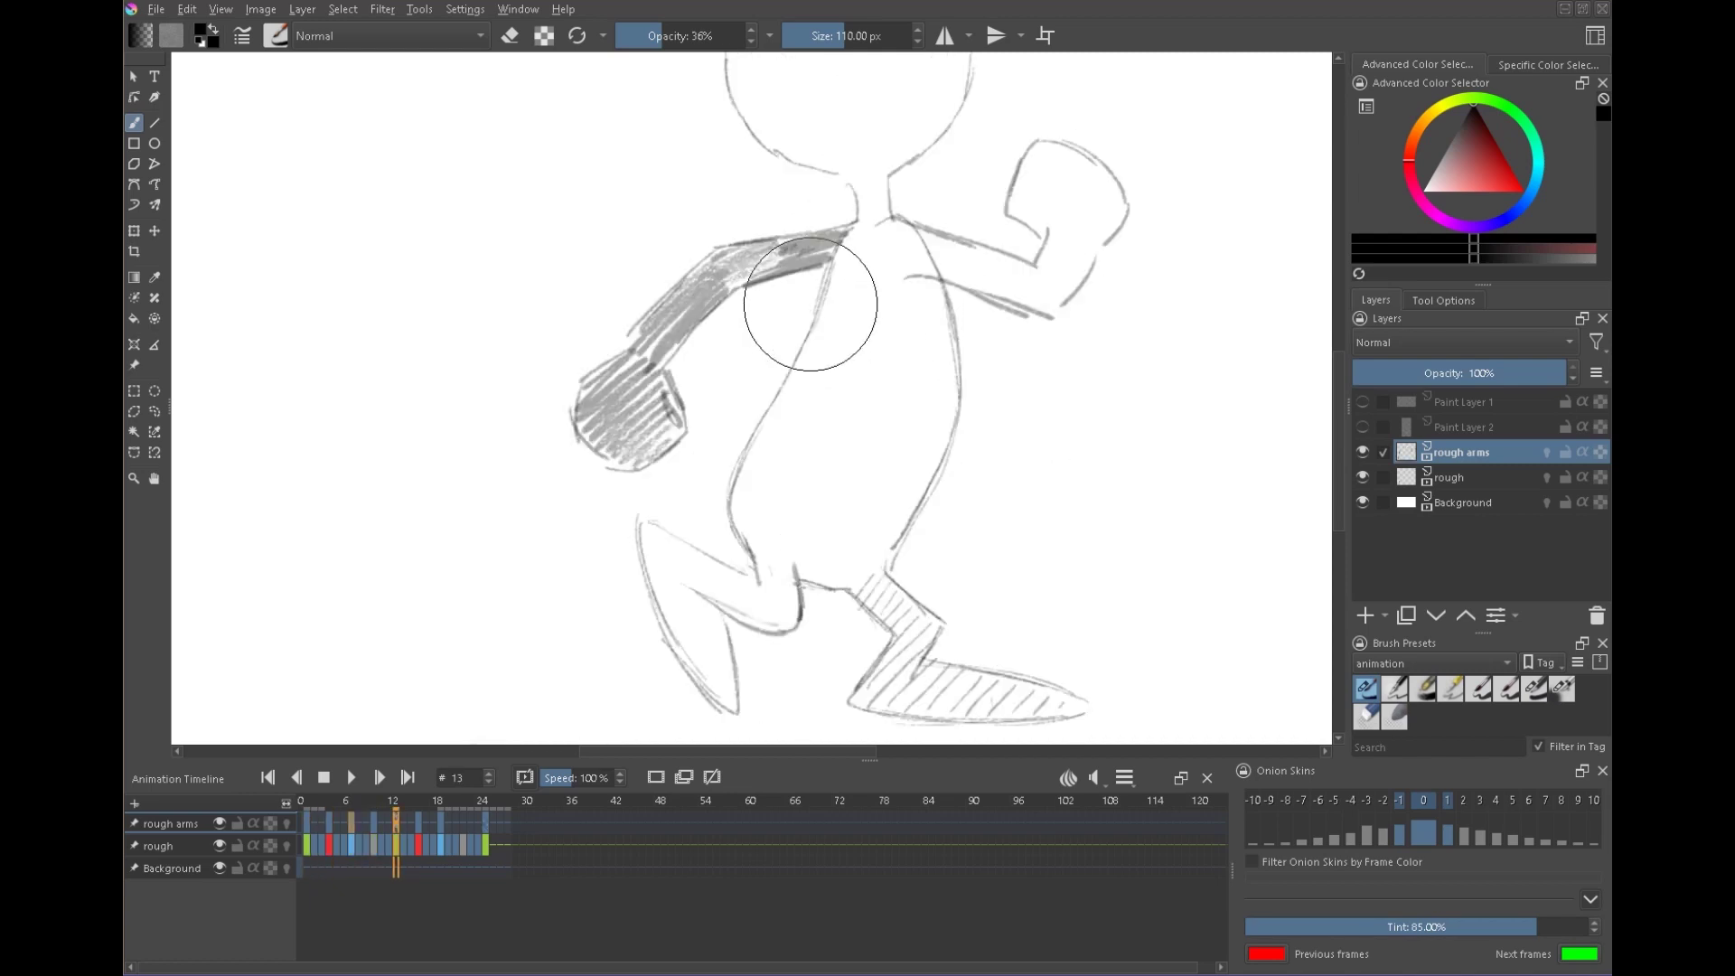
{"action": "key", "text": "period"}
{"action": "key", "text": "comma"}
- Sketch the near upper arm and forearm swinging forward at frame 10, and erase the elbow guide mark
{"action": "left_click_drag", "start_coordinate": [866, 253], "coordinate": [926, 351]}
{"action": "key", "text": "e"}
{"action": "left_click_drag", "start_coordinate": [894, 226], "coordinate": [1000, 403]}
{"action": "left_click", "coordinate": [809, 305]}
{"action": "key", "text": "e"}
{"action": "left_click_drag", "start_coordinate": [938, 301], "coordinate": [1059, 343]}
- Compare the arm poses around frame 22 and mark the near elbow's path points on frame 22 of the rough arms layer
{"action": "key", "text": "period"}
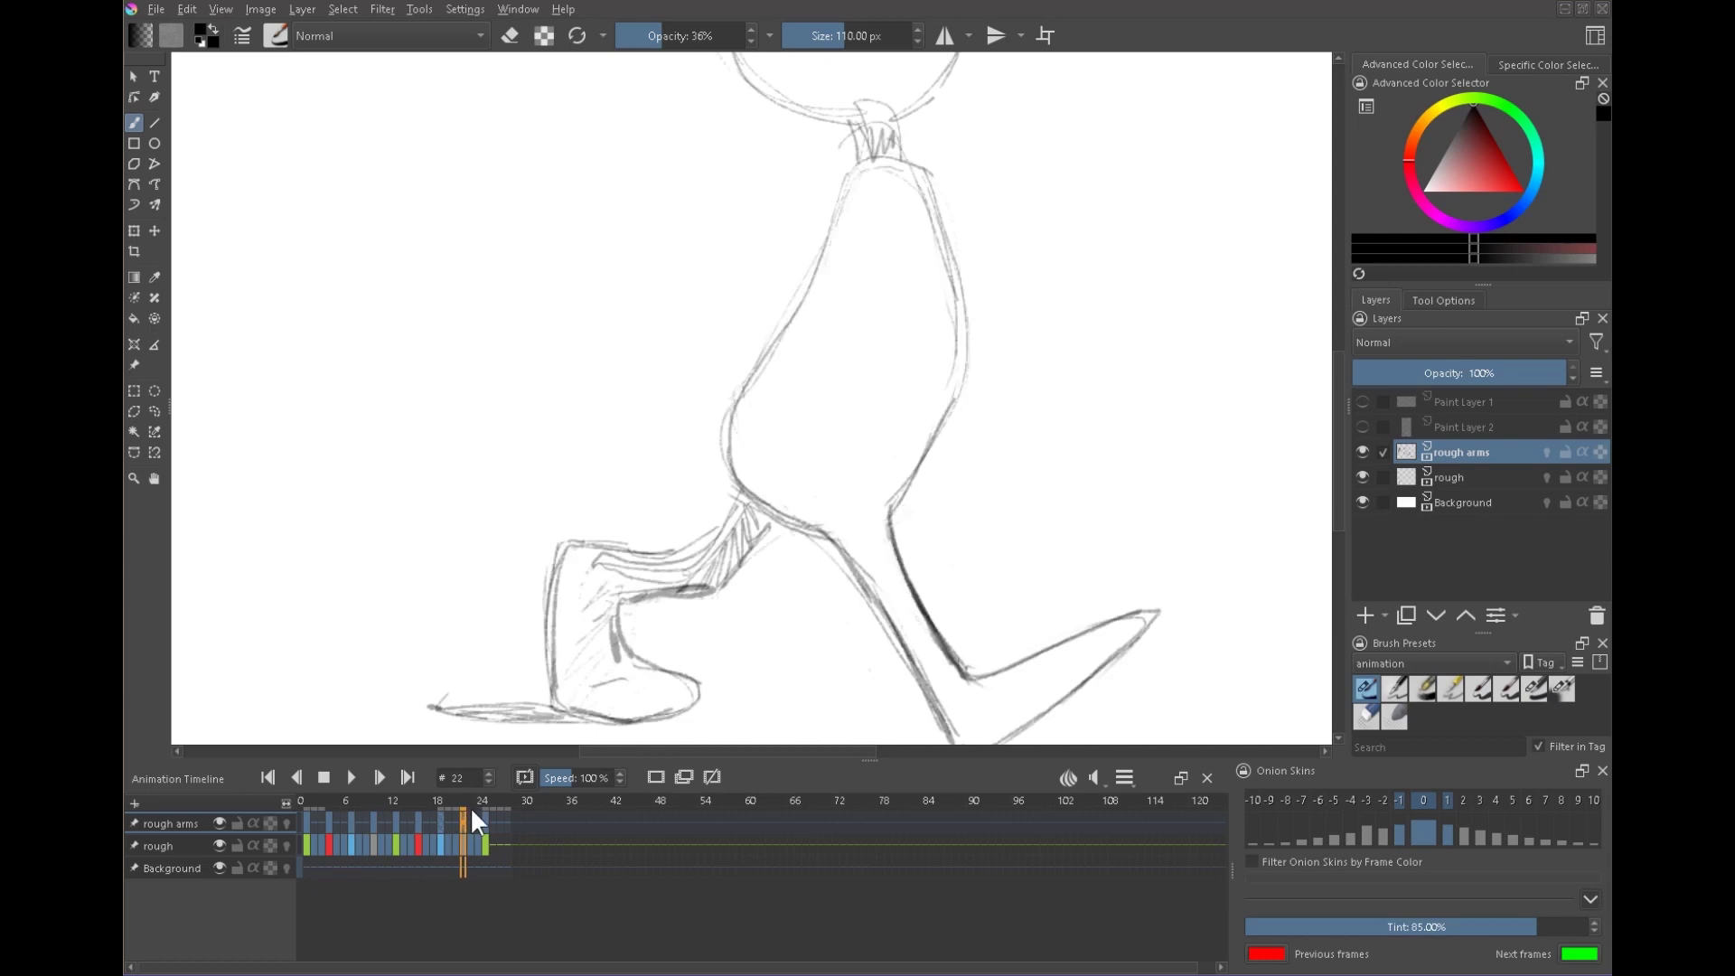
{"action": "key", "text": "comma"}
{"action": "key", "text": "period"}
{"action": "key", "text": "period"}
{"action": "left_click", "coordinate": [441, 818]}
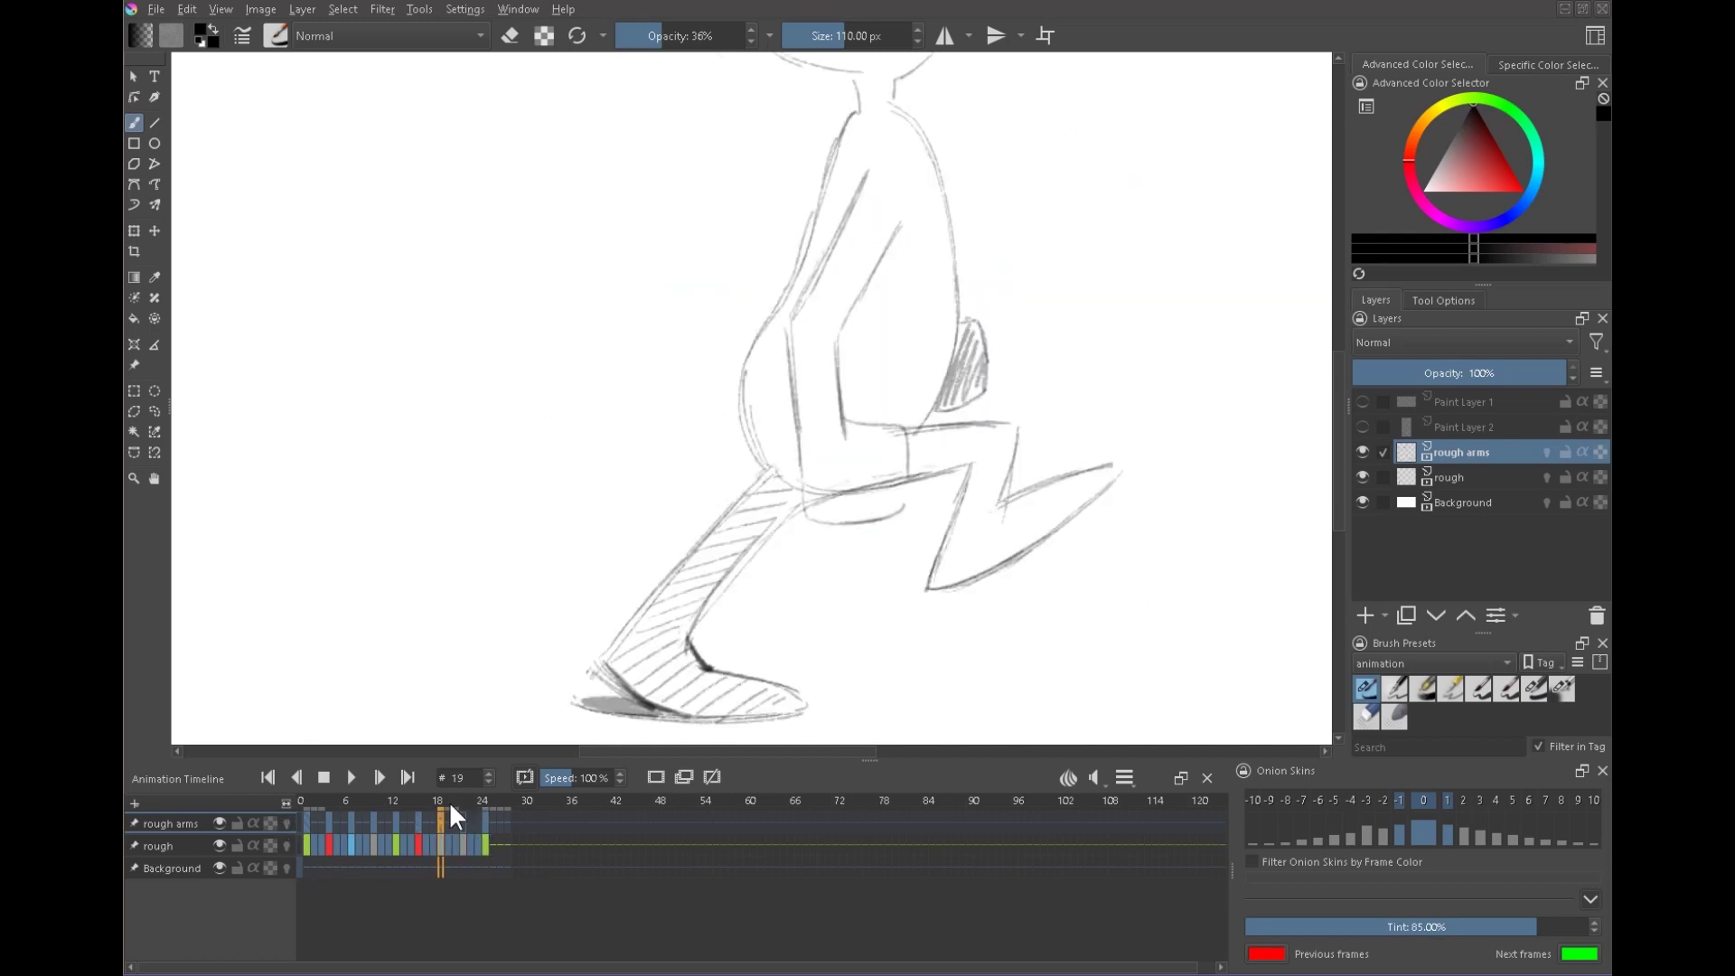
{"action": "key", "text": "period"}
{"action": "key", "text": "comma"}
{"action": "key", "text": "period"}
{"action": "key", "text": "period"}
{"action": "key", "text": "comma"}
{"action": "key", "text": "comma"}
{"action": "key", "text": "period"}
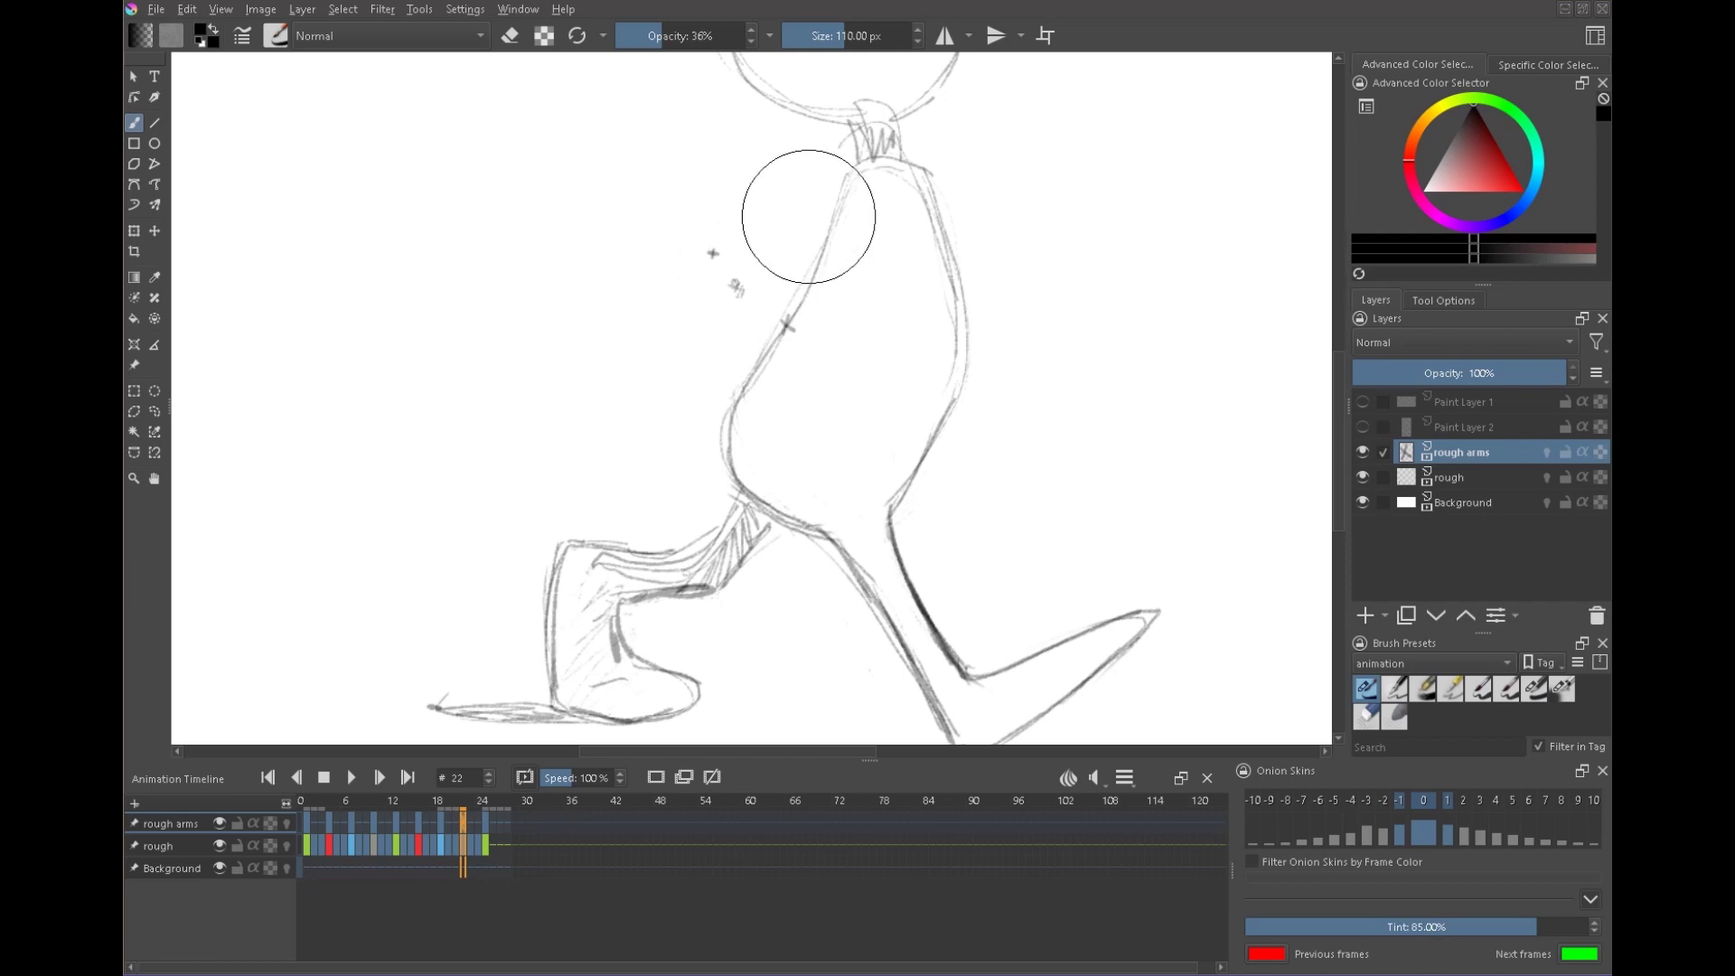
- Erase the surplus guide marks at frame 22 and sketch the near upper arm sloping back from the shoulder
{"action": "key", "text": "e"}
{"action": "key", "text": "Left"}
{"action": "key", "text": "Left"}
{"action": "key", "text": "Left"}
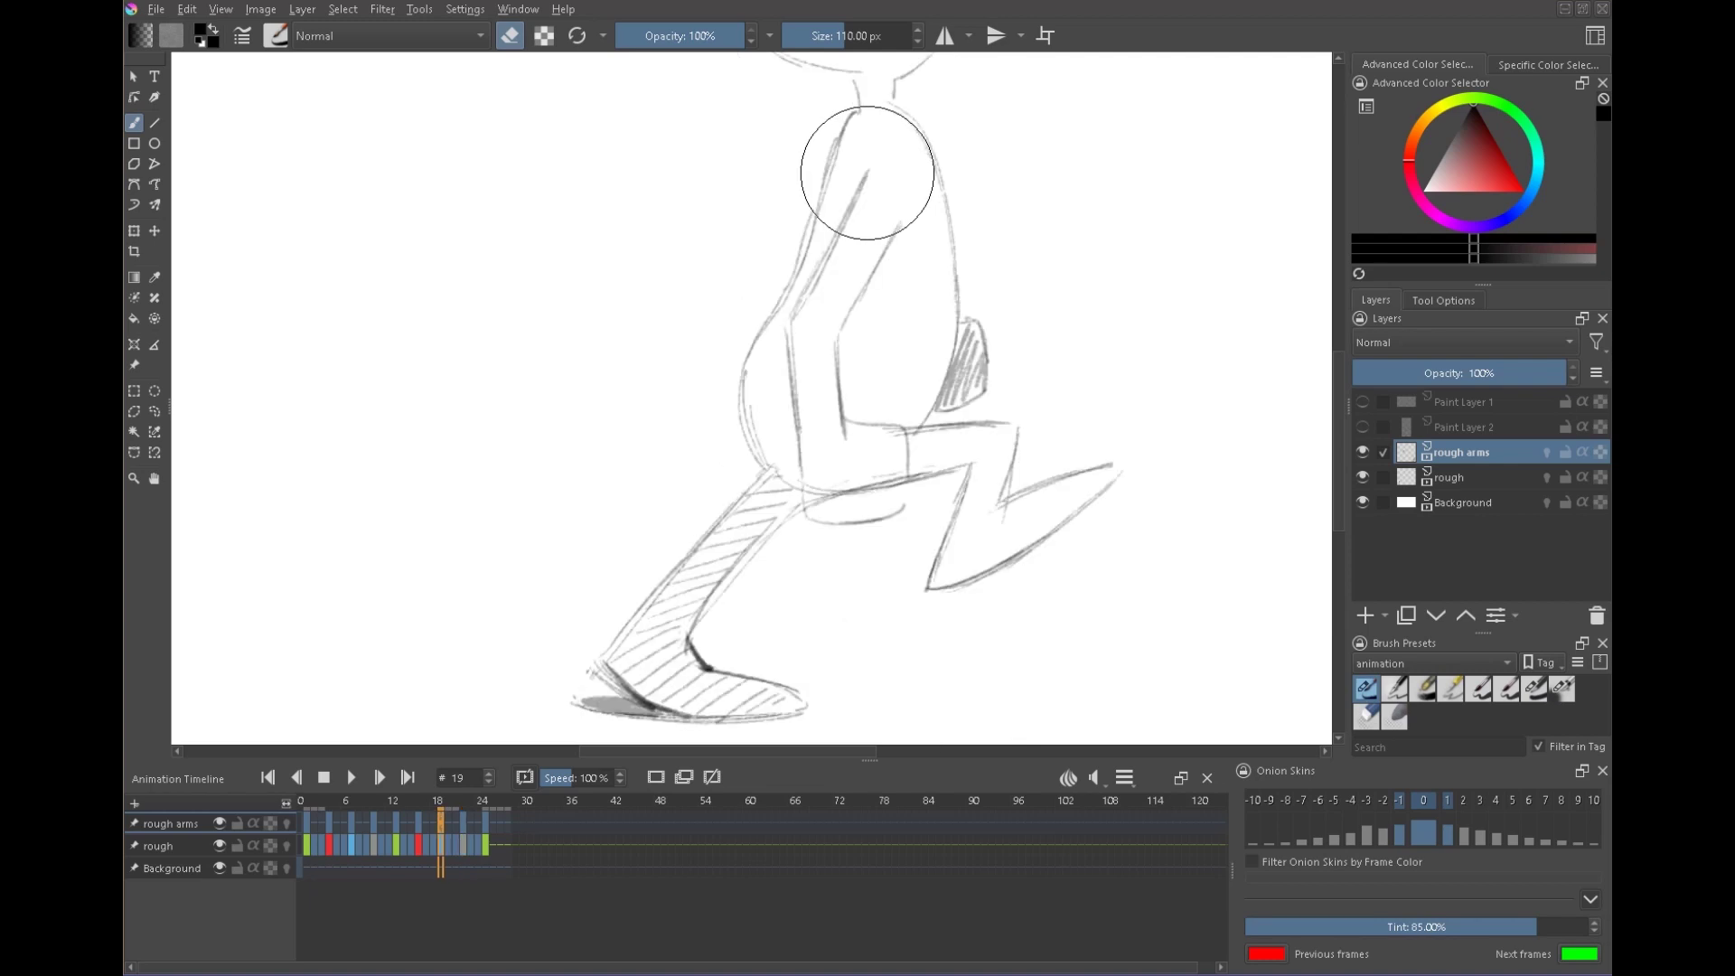
{"action": "key", "text": "e"}
{"action": "key", "text": "Right"}
{"action": "key", "text": "Right"}
{"action": "key", "text": "Right"}
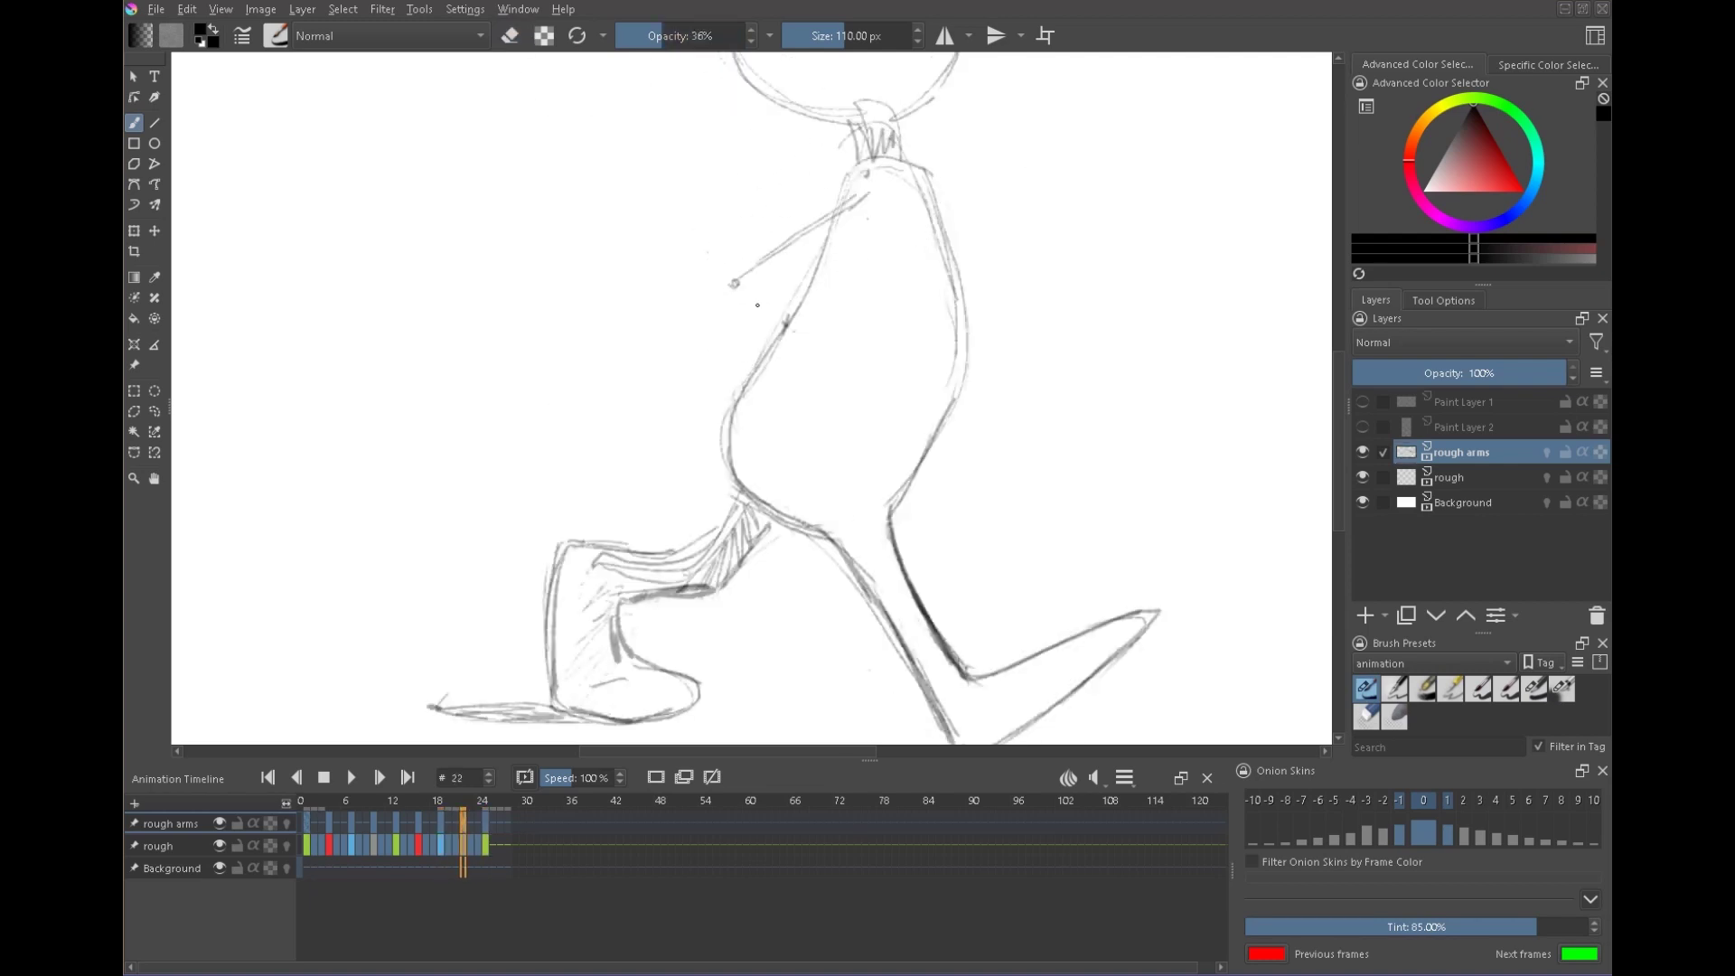
{"action": "left_click_drag", "start_coordinate": [865, 238], "coordinate": [769, 298]}
- Flip between frame 22 and its neighbouring frames to check the swing of the near upper arm
{"action": "key", "text": "Left"}
{"action": "key", "text": "Right"}
{"action": "key", "text": "Right"}
{"action": "key", "text": "Left"}
{"action": "key", "text": "Left"}
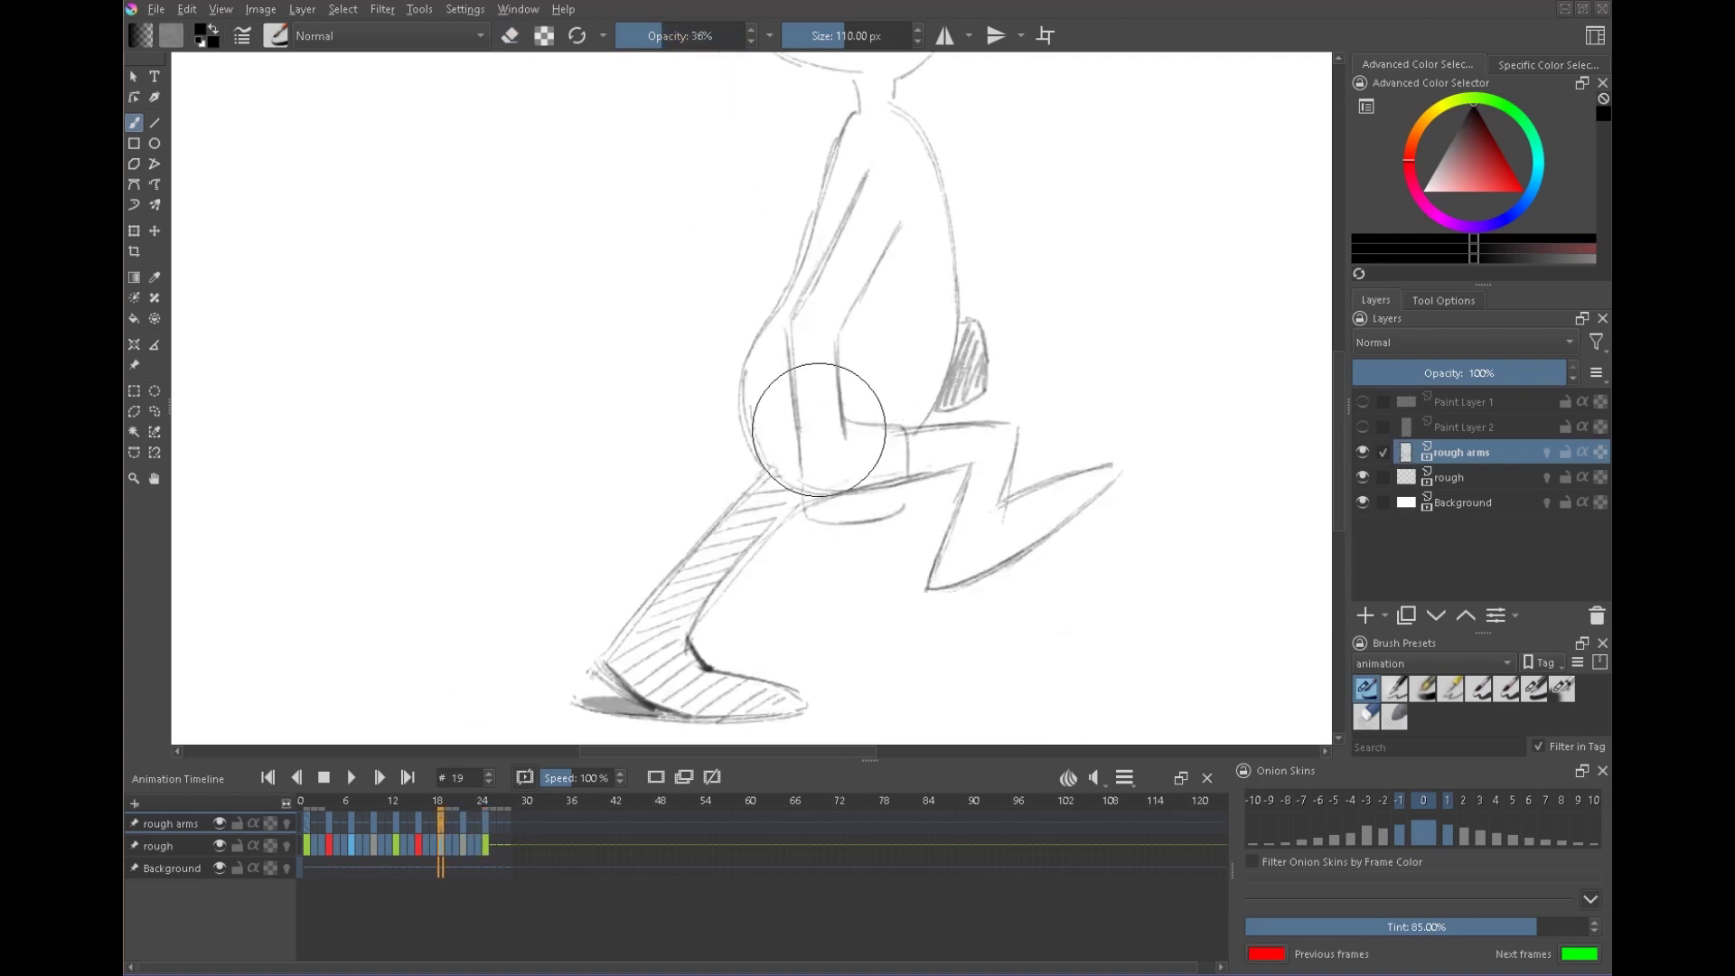
{"action": "key", "text": "Right"}
{"action": "key", "text": "Left"}
{"action": "key", "text": "Right"}
{"action": "key", "text": "Right"}
{"action": "key", "text": "Left"}
- Mark guide points and sketch the near forearm and hand hanging down behind the hip at frame 22, erasing the guide mark
{"action": "left_click", "coordinate": [627, 381]}
{"action": "left_click", "coordinate": [710, 422]}
{"action": "left_click_drag", "start_coordinate": [732, 287], "coordinate": [700, 406]}
{"action": "key", "text": "Left"}
{"action": "mouse_move", "coordinate": [762, 318]}
{"action": "left_mouse_down"}
{"action": "mouse_move", "coordinate": [743, 405]}
{"action": "mouse_move", "coordinate": [677, 465]}
{"action": "left_mouse_up"}
{"action": "key", "text": "Right"}
{"action": "key", "text": "e"}
{"action": "left_click", "coordinate": [627, 380]}
{"action": "key", "text": "e"}
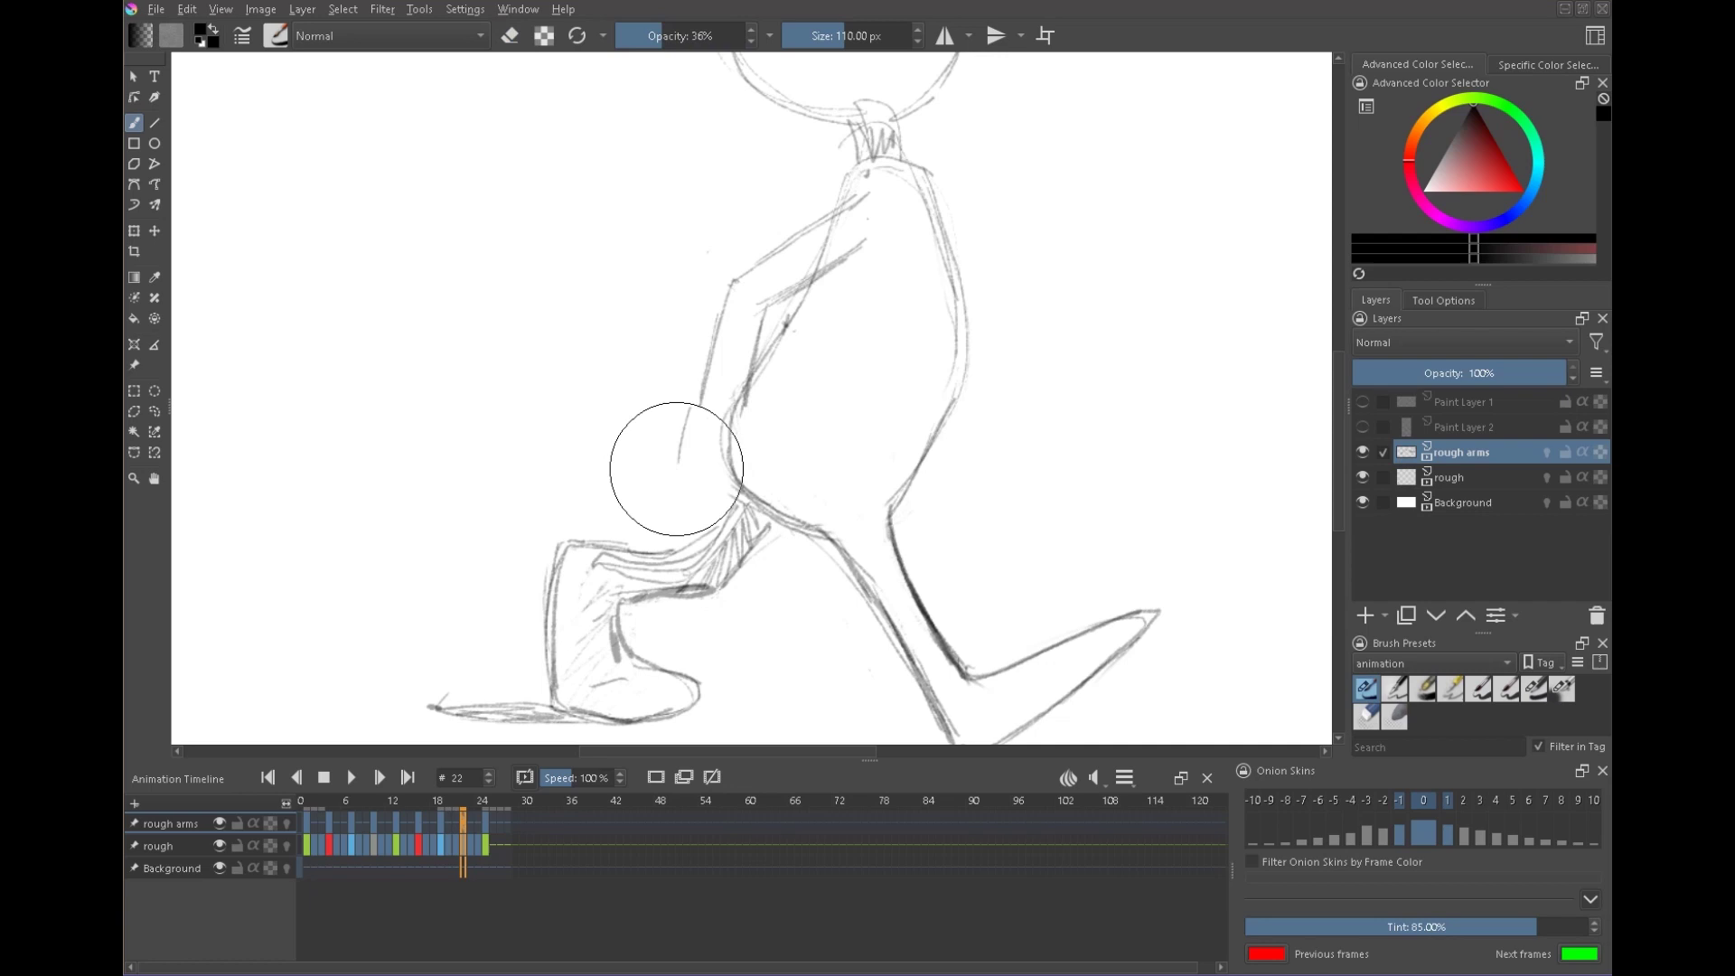
{"action": "left_click_drag", "start_coordinate": [788, 438], "coordinate": [758, 496]}
- Flip back and forth around frame 22 to check the near forearm and hand motion
{"action": "key", "text": "Left"}
{"action": "key", "text": "Right"}
{"action": "key", "text": "Right"}
{"action": "key", "text": "Left"}
{"action": "key", "text": "Left"}
{"action": "key", "text": "Right"}
{"action": "key", "text": "Right"}
{"action": "key", "text": "Left"}
{"action": "key", "text": "Right"}
{"action": "key", "text": "Left"}
{"action": "key", "text": "Left"}
{"action": "key", "text": "Right"}
{"action": "key", "text": "Left"}
{"action": "key", "text": "Right"}
- Sketch the far forearm and hand in front of the torso at frame 22 using temporary onion skins, and play back the cycle
{"action": "left_click", "coordinate": [286, 824]}
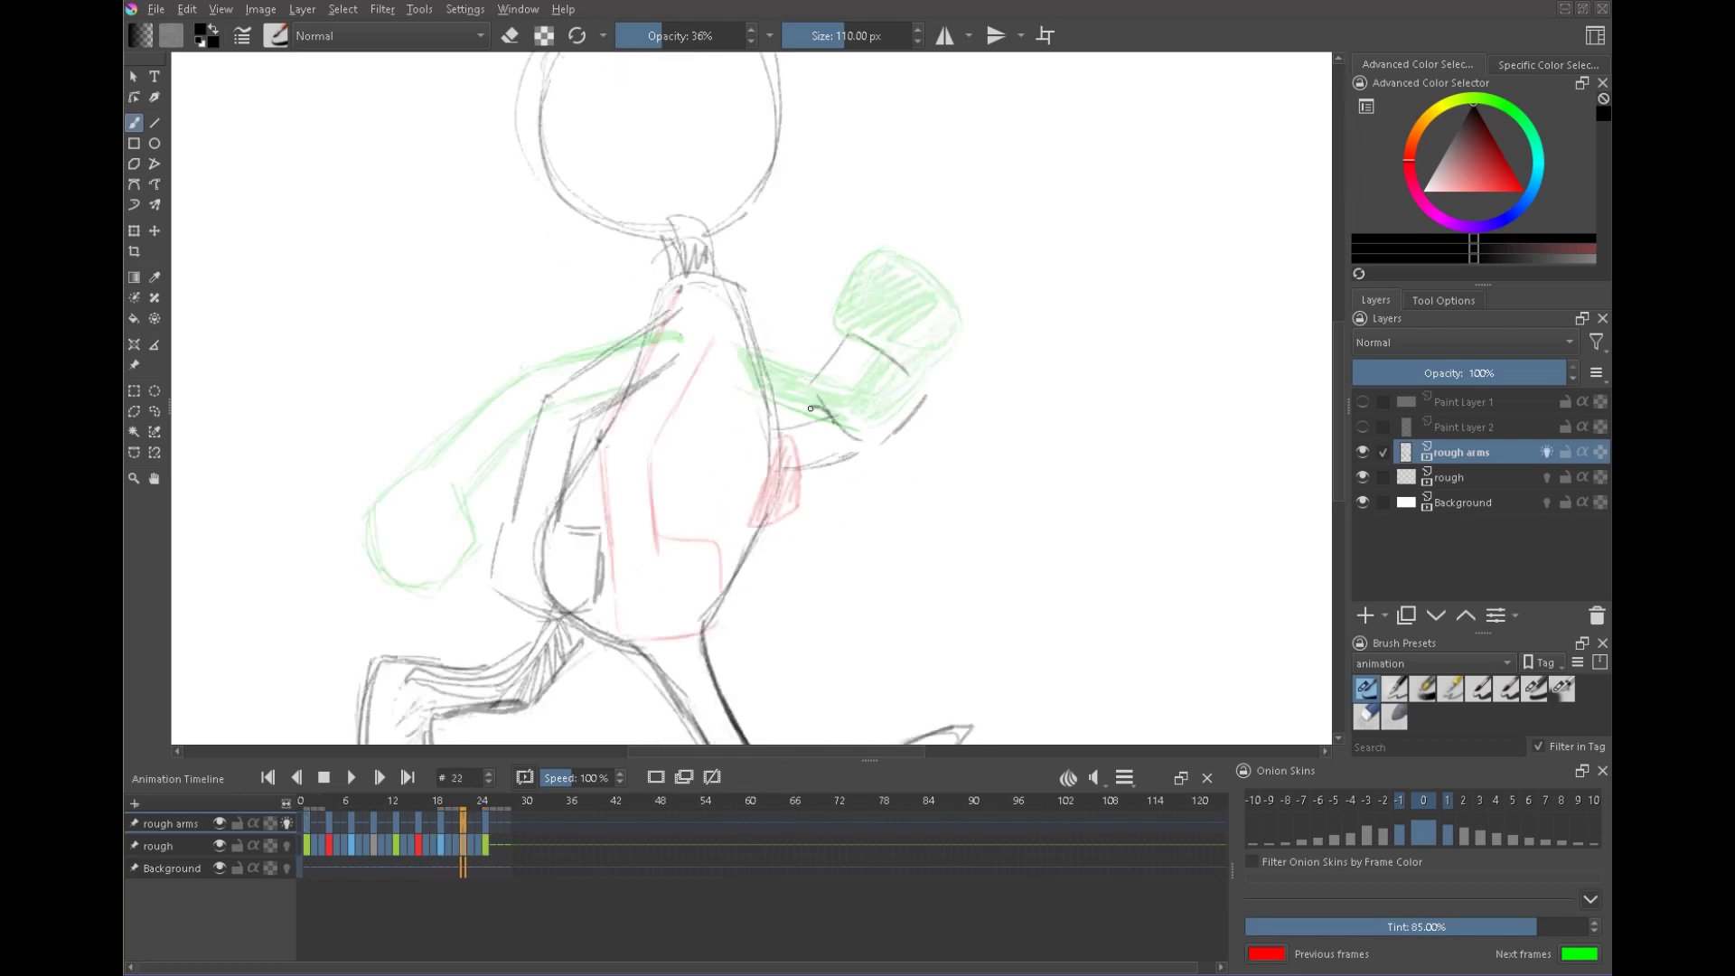
{"action": "left_click", "coordinate": [286, 823]}
{"action": "scroll", "coordinate": [914, 453], "scroll_direction": "down", "scroll_amount": 2}
{"action": "left_click_drag", "start_coordinate": [976, 476], "coordinate": [946, 422]}
{"action": "left_click", "coordinate": [350, 781]}
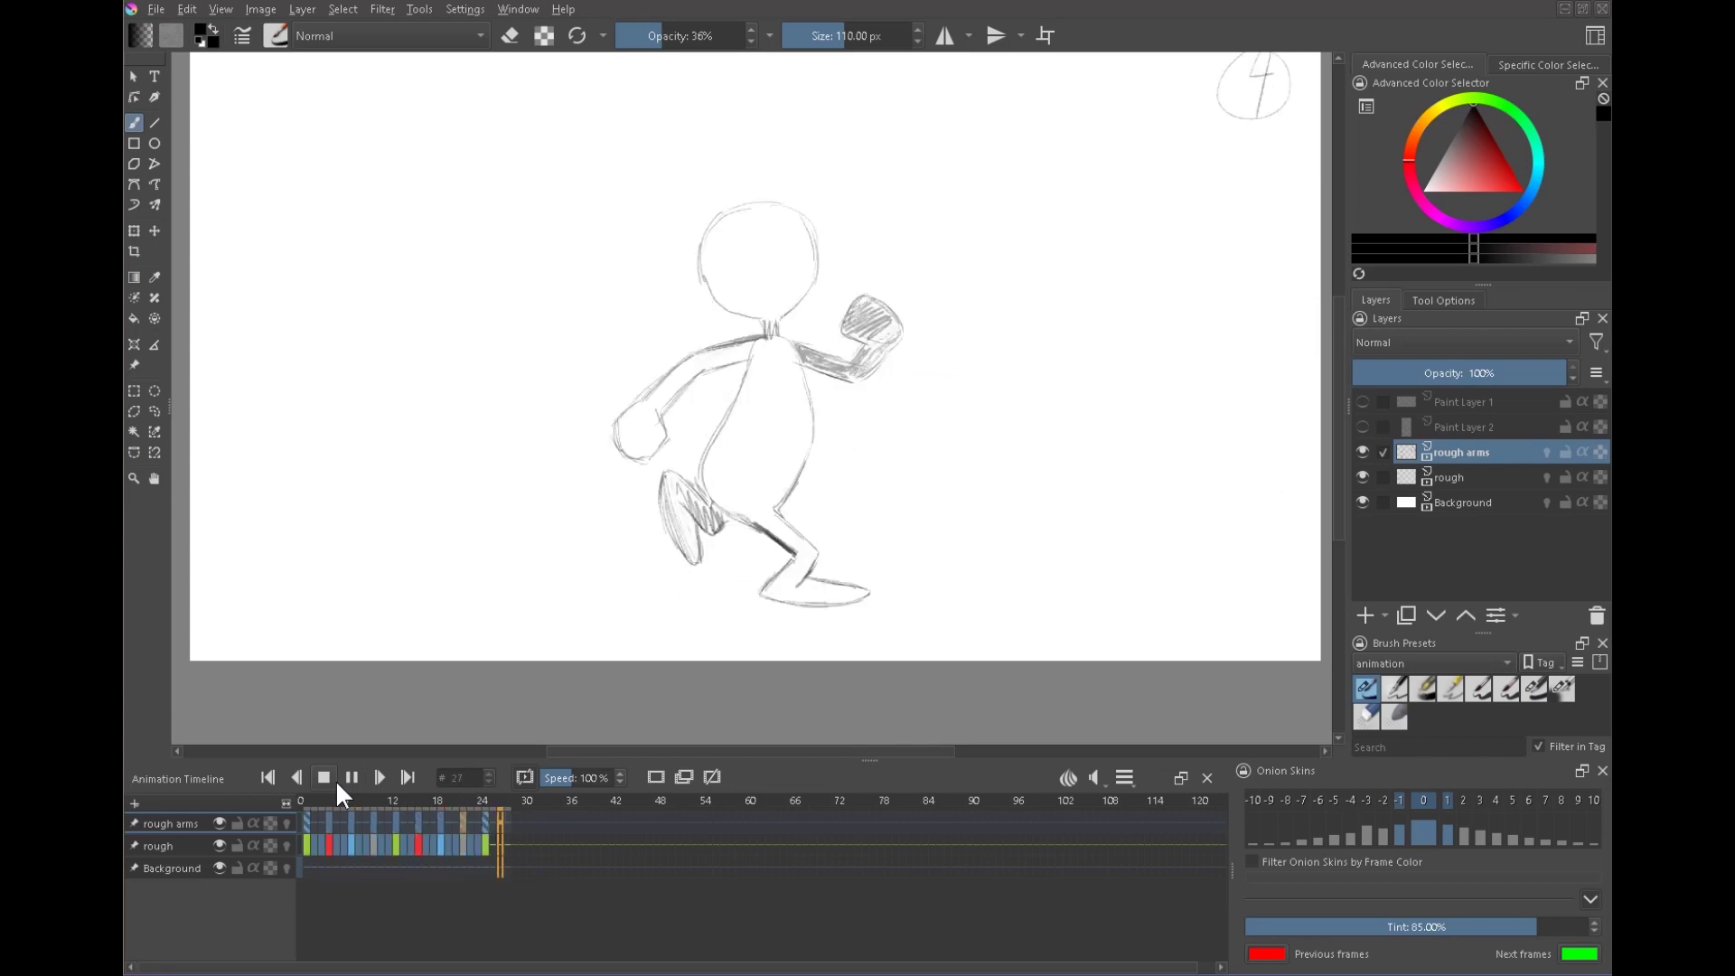
- Return to frame 1, show Paint Layer 1 and clear all of its old guide marks
{"action": "left_click", "coordinate": [305, 832]}
{"action": "left_click", "coordinate": [1364, 402]}
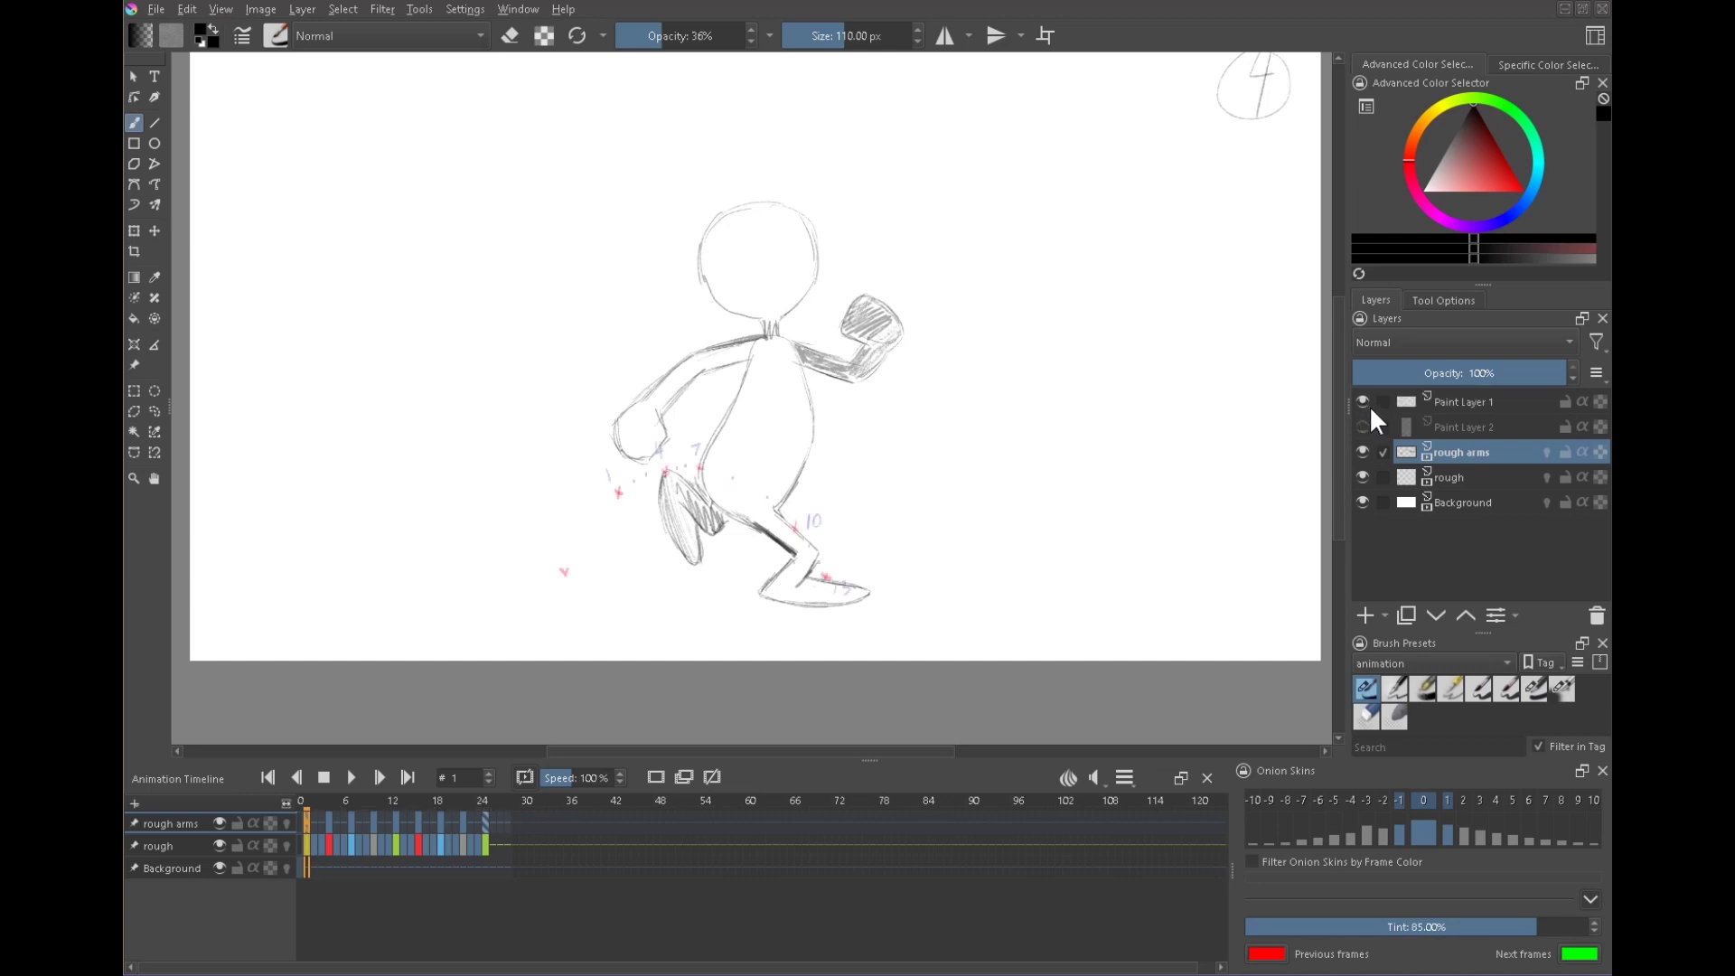
{"action": "left_click", "coordinate": [1464, 402]}
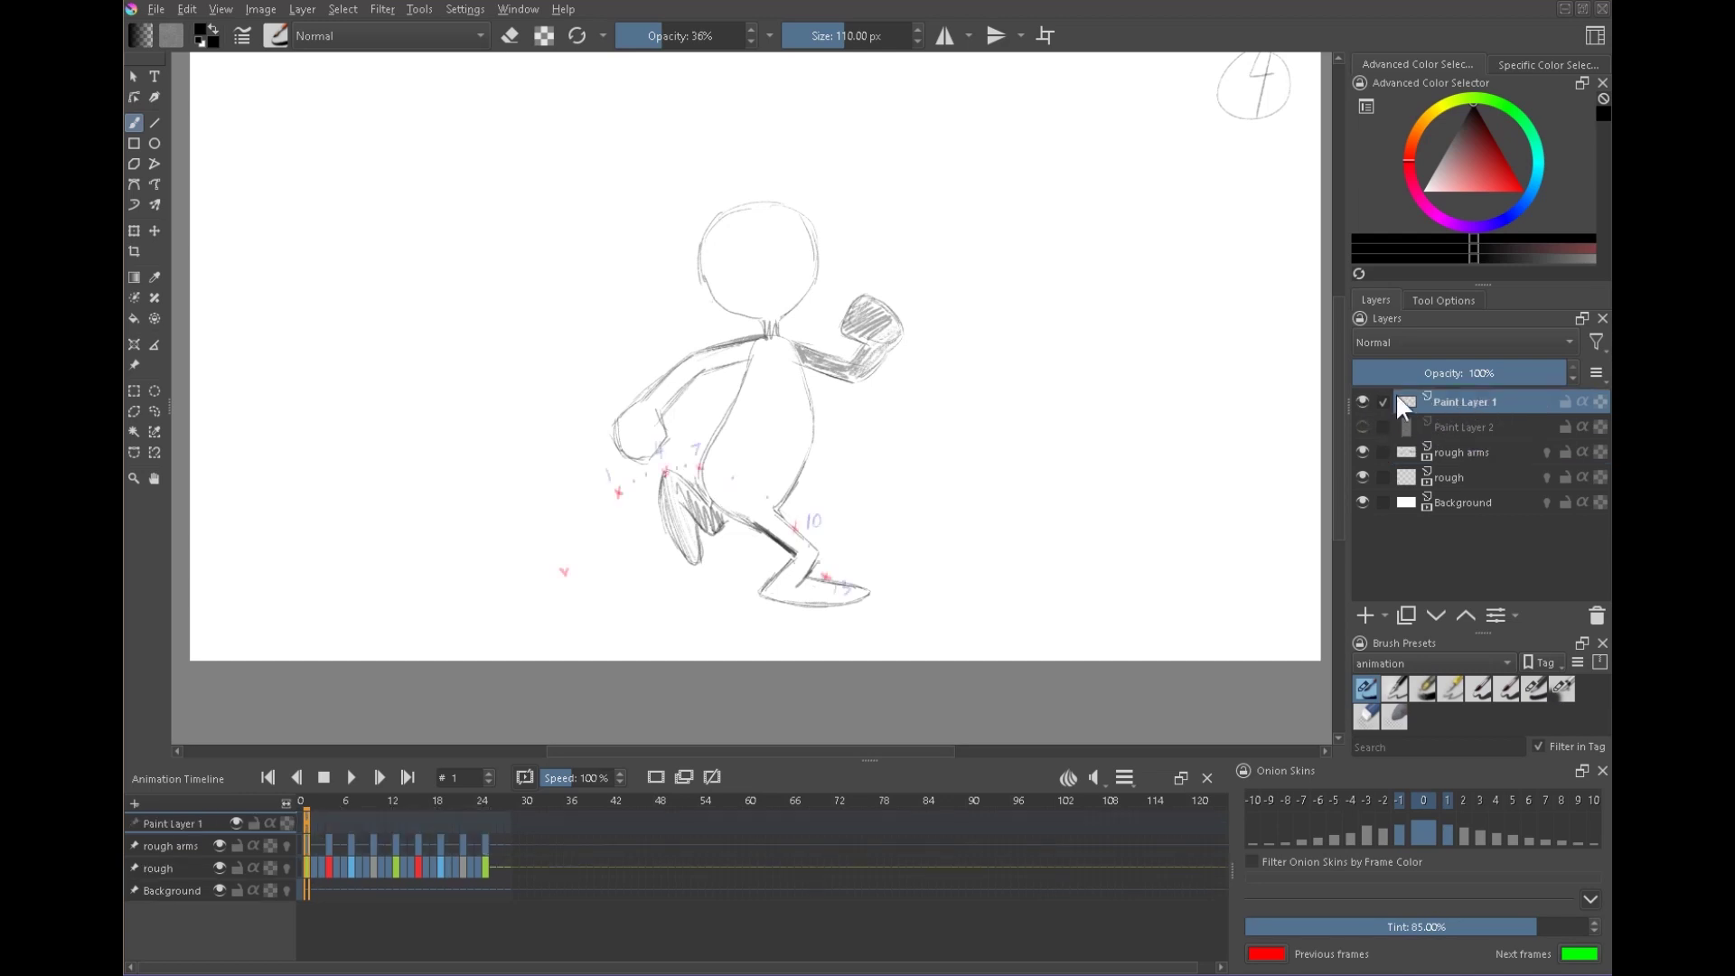
{"action": "key", "text": "ctrl+a"}
{"action": "key", "text": "Delete"}
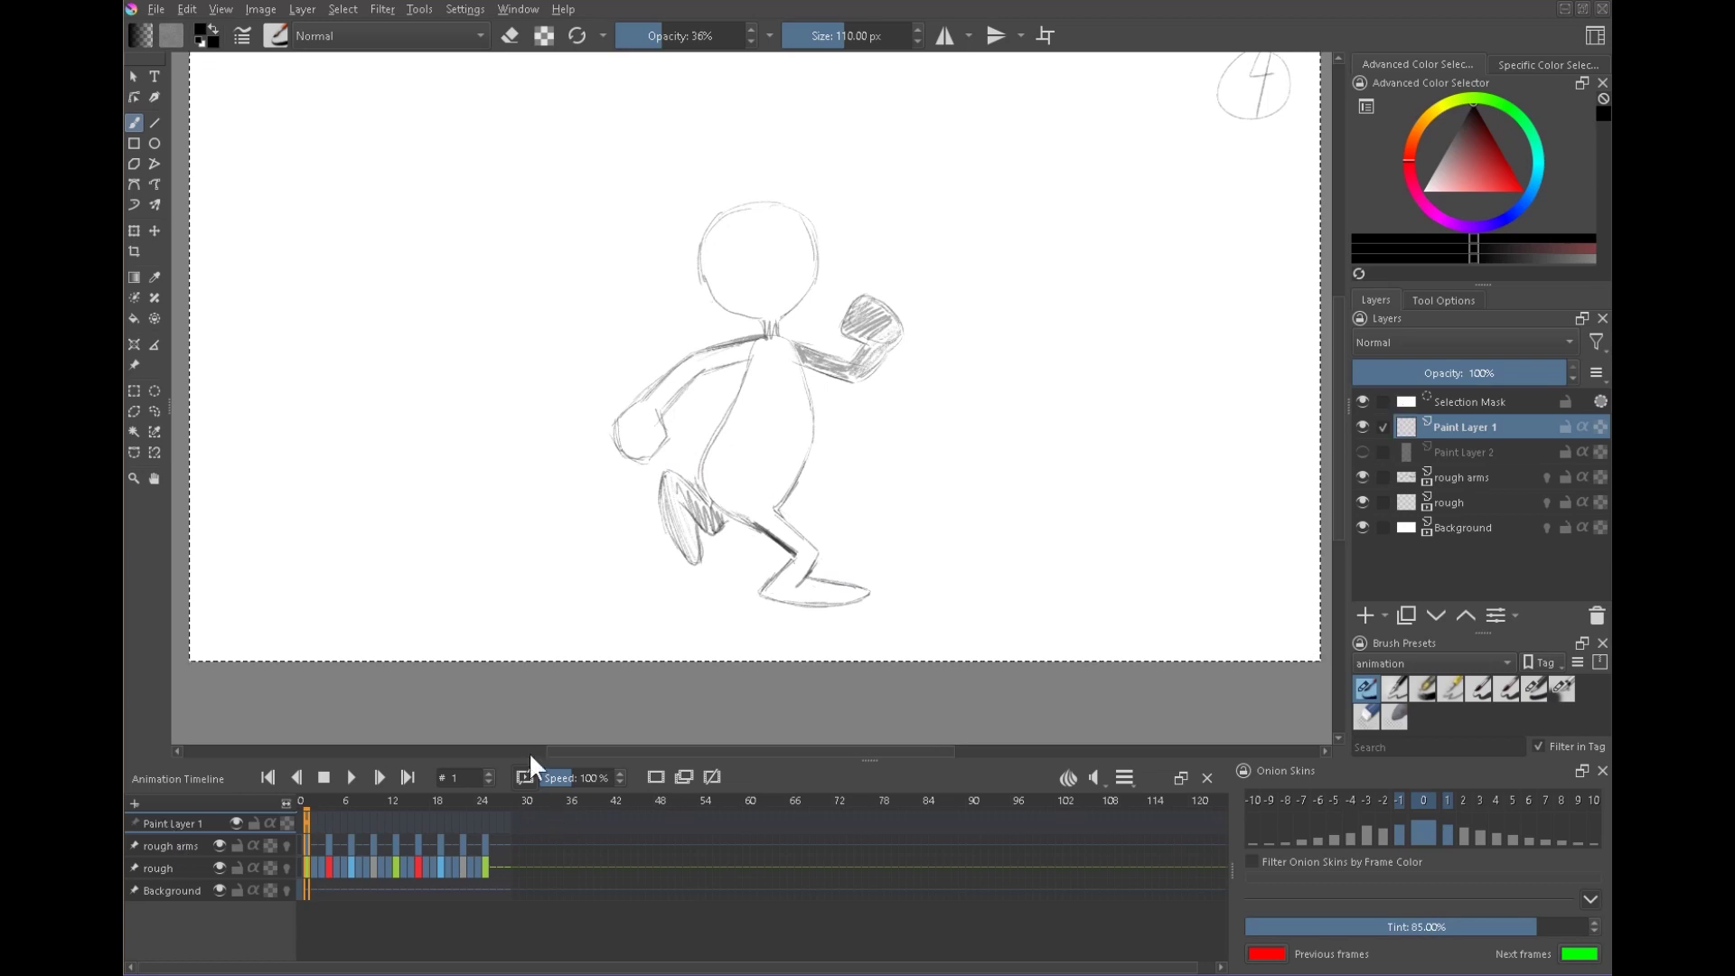
{"action": "key", "text": "ctrl+shift+a"}
- Set the brush to red at 100% opacity, mark the near wrist with a dot at frame 1 and label it 4
{"action": "left_click_drag", "start_coordinate": [697, 432], "coordinate": [831, 370]}
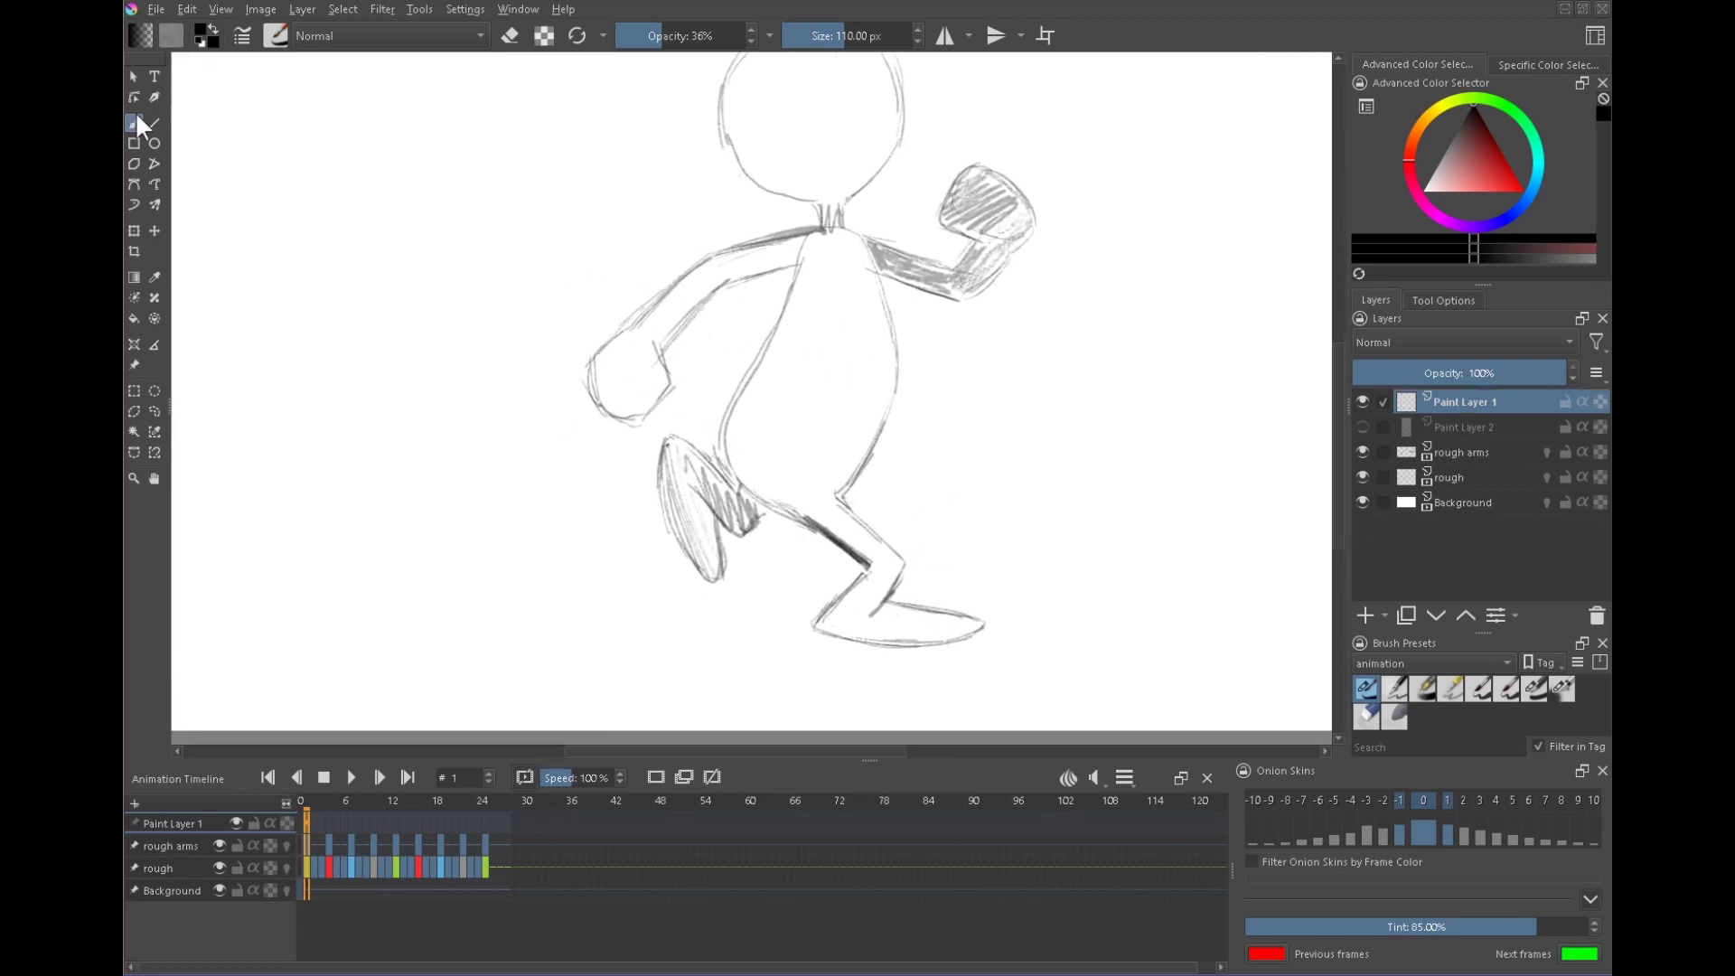
{"action": "left_click_drag", "start_coordinate": [1522, 189], "coordinate": [1548, 201]}
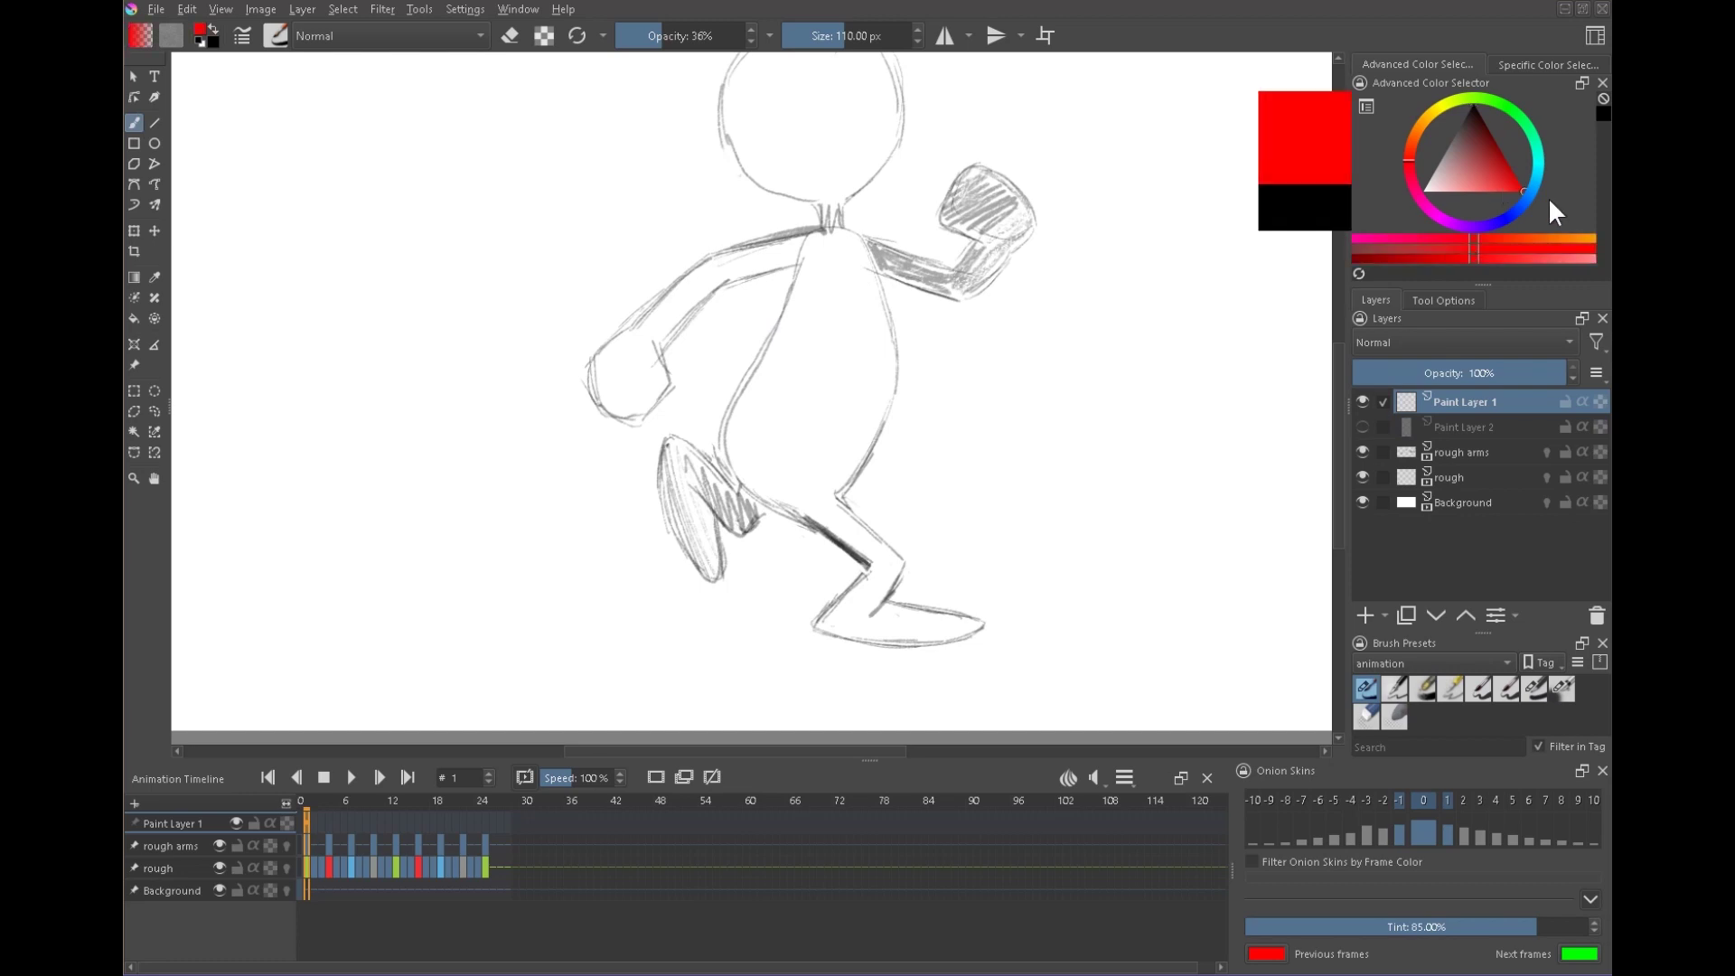
{"action": "left_click", "coordinate": [642, 346]}
{"action": "left_click_drag", "start_coordinate": [670, 27], "coordinate": [754, 33]}
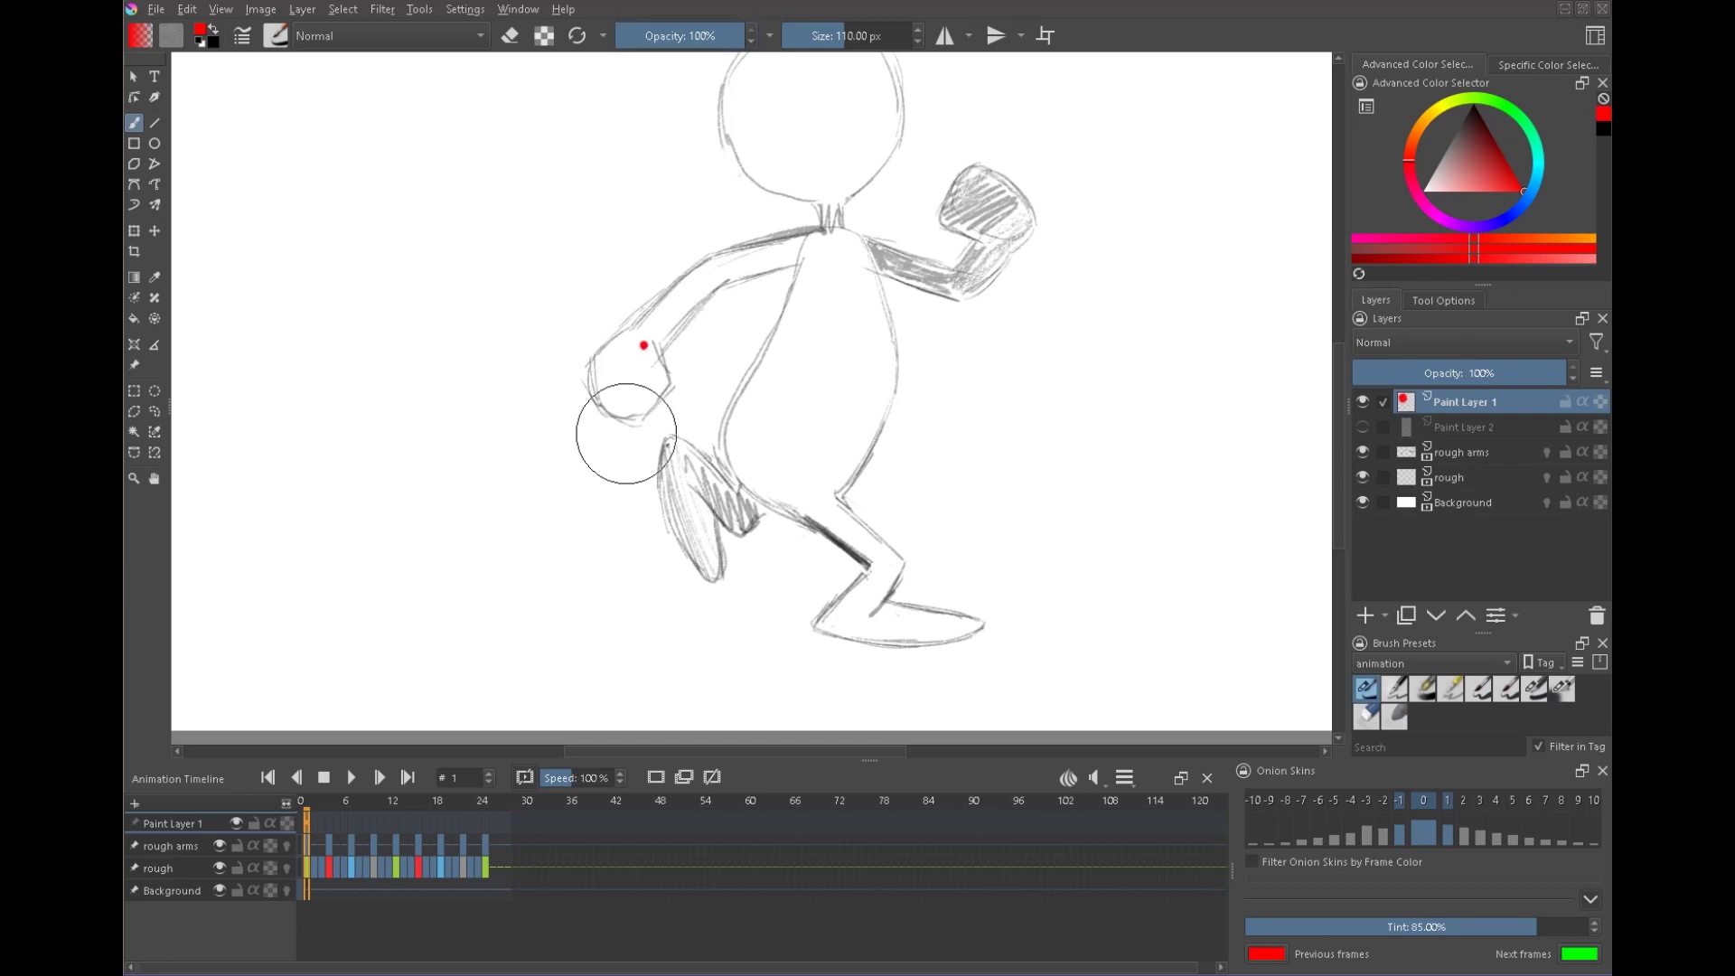
{"action": "mouse_move", "coordinate": [1182, 272]}
{"action": "left_mouse_down"}
{"action": "mouse_move", "coordinate": [906, 442]}
{"action": "mouse_move", "coordinate": [1227, 247]}
{"action": "left_mouse_up"}
{"action": "left_click_drag", "start_coordinate": [677, 291], "coordinate": [674, 305]}
- Mark the near wrist with red dots at frames 4 and 7, labelling the first of these two dots 7
{"action": "left_click", "coordinate": [327, 815]}
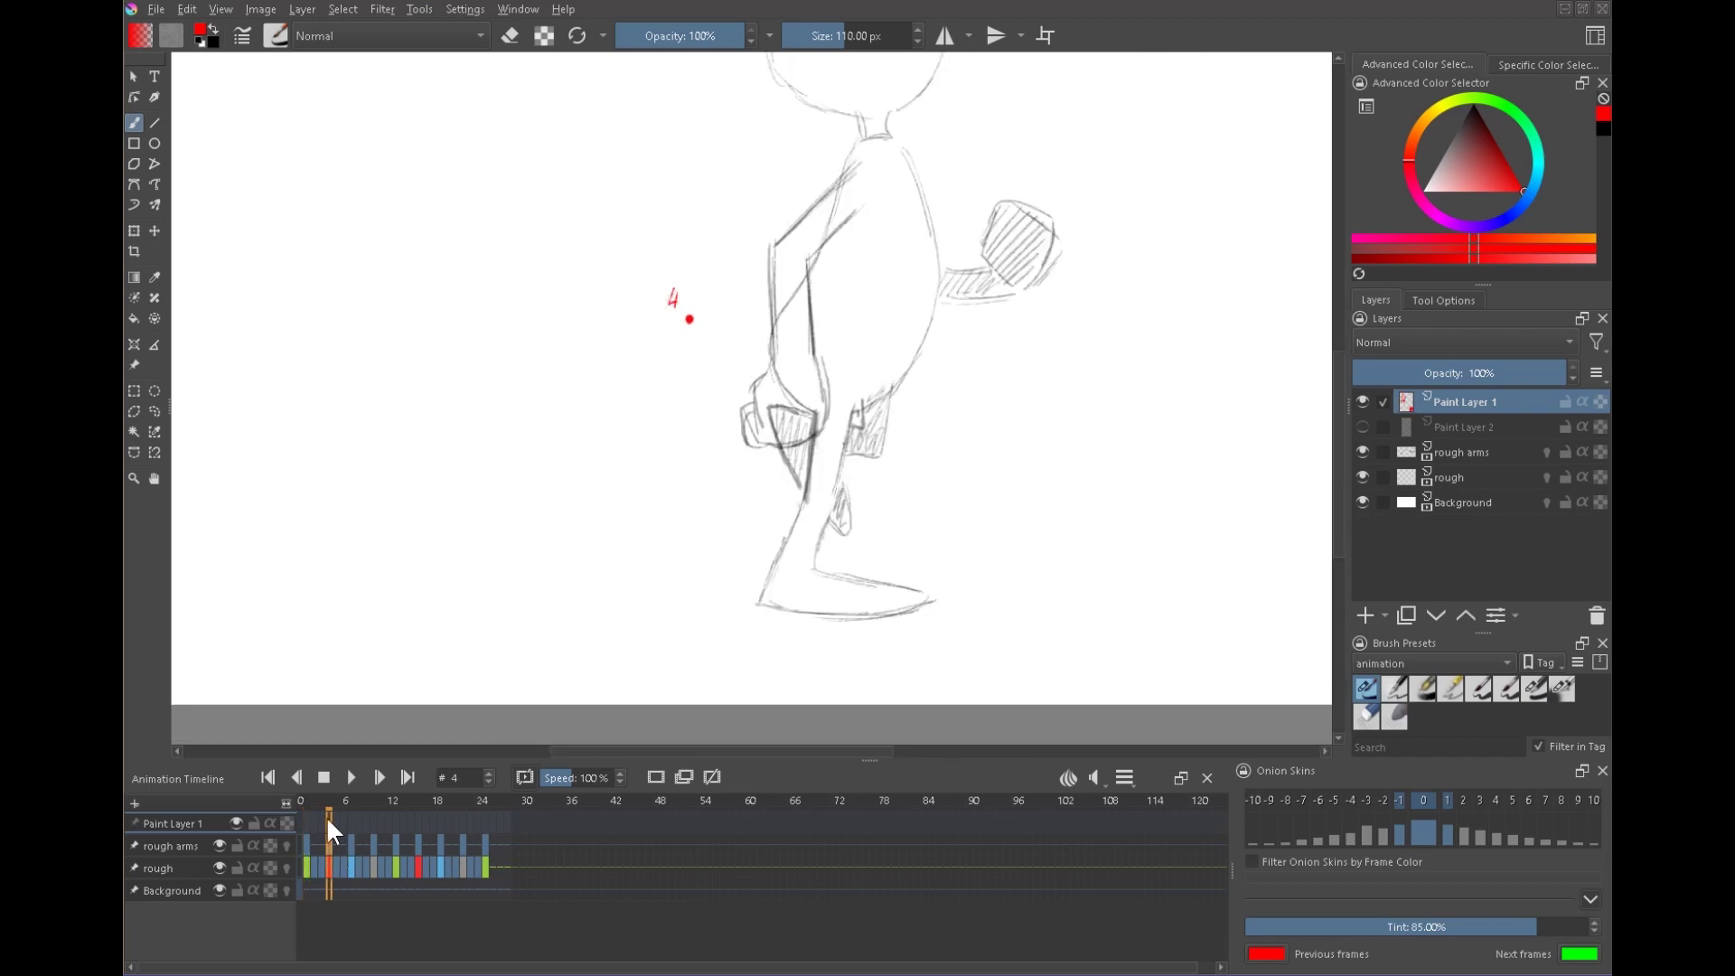
{"action": "mouse_move", "coordinate": [1122, 351]}
{"action": "left_mouse_down"}
{"action": "mouse_move", "coordinate": [736, 569]}
{"action": "mouse_move", "coordinate": [1020, 351]}
{"action": "left_mouse_up"}
{"action": "key", "text": "Right"}
{"action": "key", "text": "Right"}
{"action": "key", "text": "Right"}
{"action": "left_click_drag", "start_coordinate": [678, 386], "coordinate": [685, 420]}
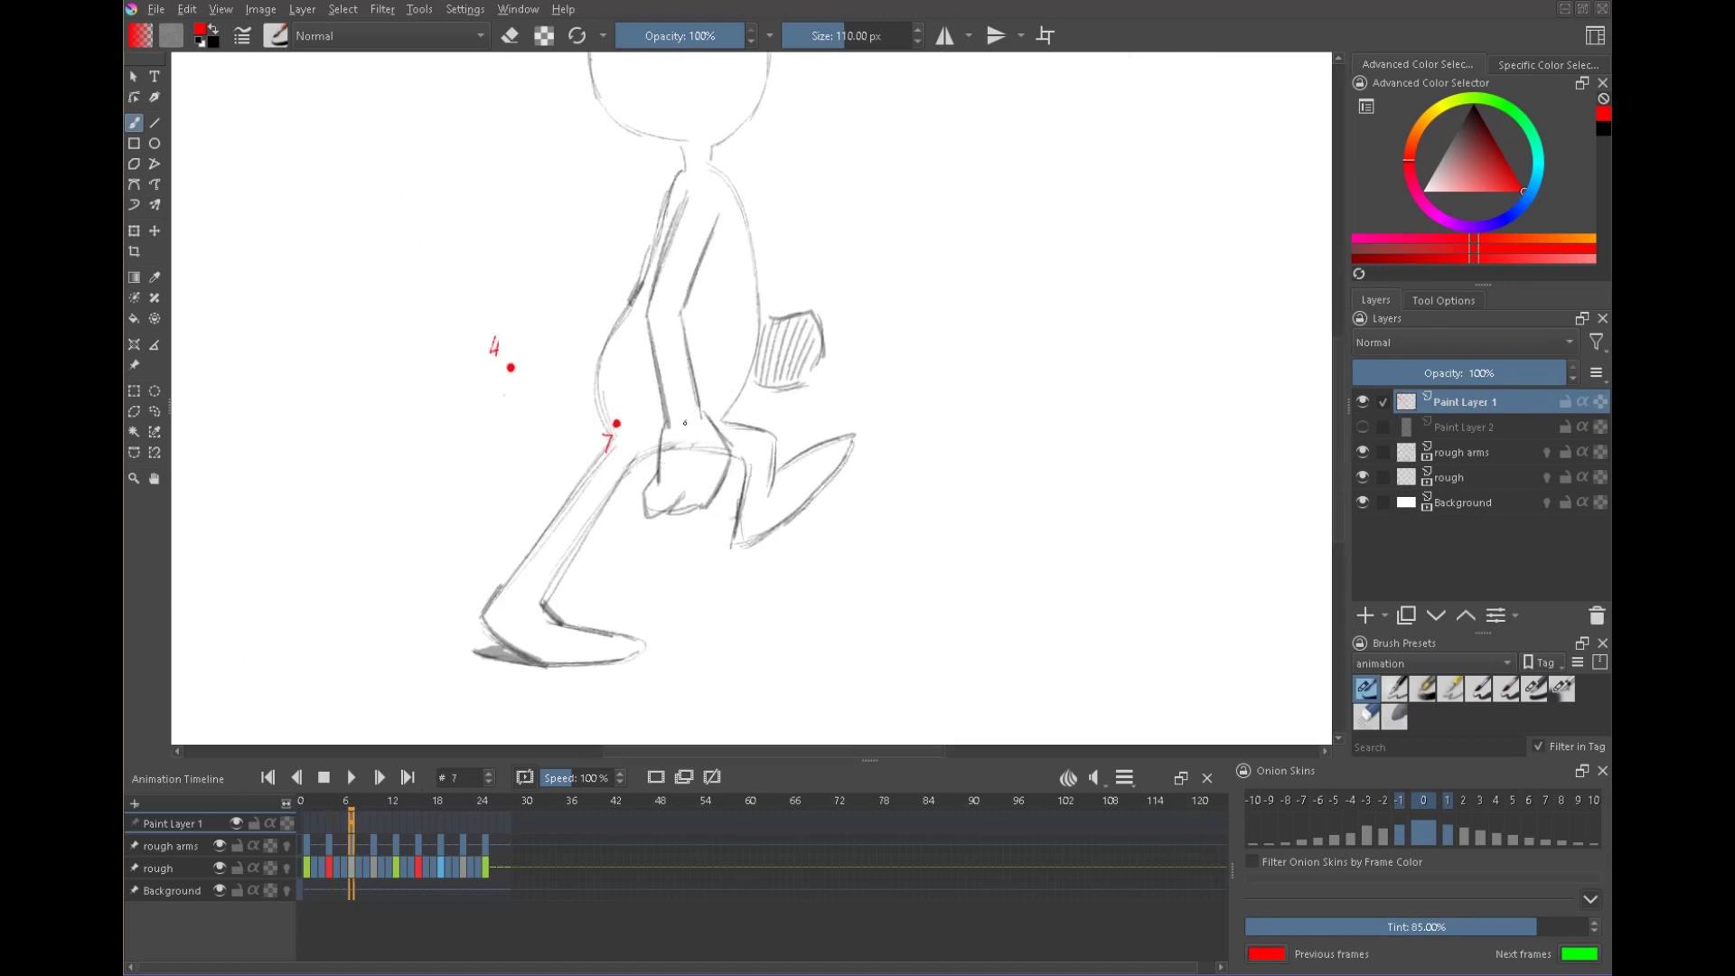
{"action": "left_click_drag", "start_coordinate": [998, 348], "coordinate": [995, 346]}
- Mark the near wrist with red dots at frames 10 and 13, and join all the dots with a red arc
{"action": "key", "text": "Right"}
{"action": "key", "text": "Right"}
{"action": "key", "text": "Right"}
{"action": "left_click_drag", "start_coordinate": [813, 377], "coordinate": [774, 431]}
{"action": "key", "text": "Right"}
{"action": "key", "text": "Right"}
{"action": "key", "text": "Right"}
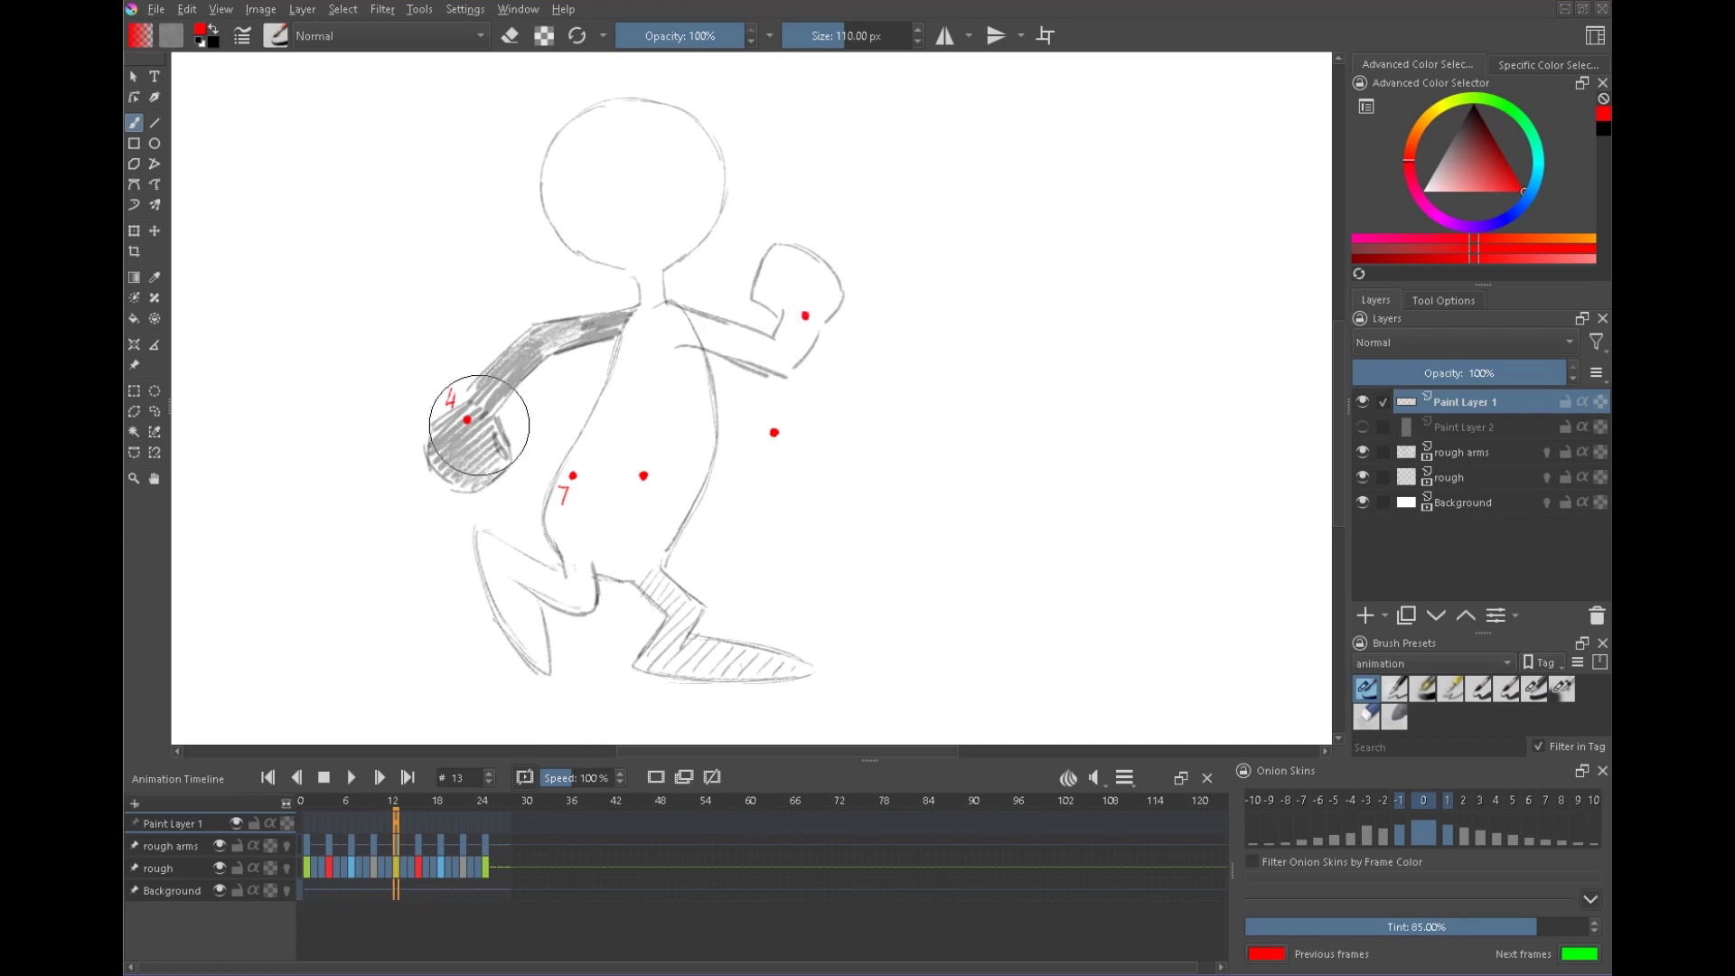
{"action": "left_click_drag", "start_coordinate": [662, 474], "coordinate": [773, 433]}
{"action": "left_click_drag", "start_coordinate": [805, 325], "coordinate": [791, 400]}
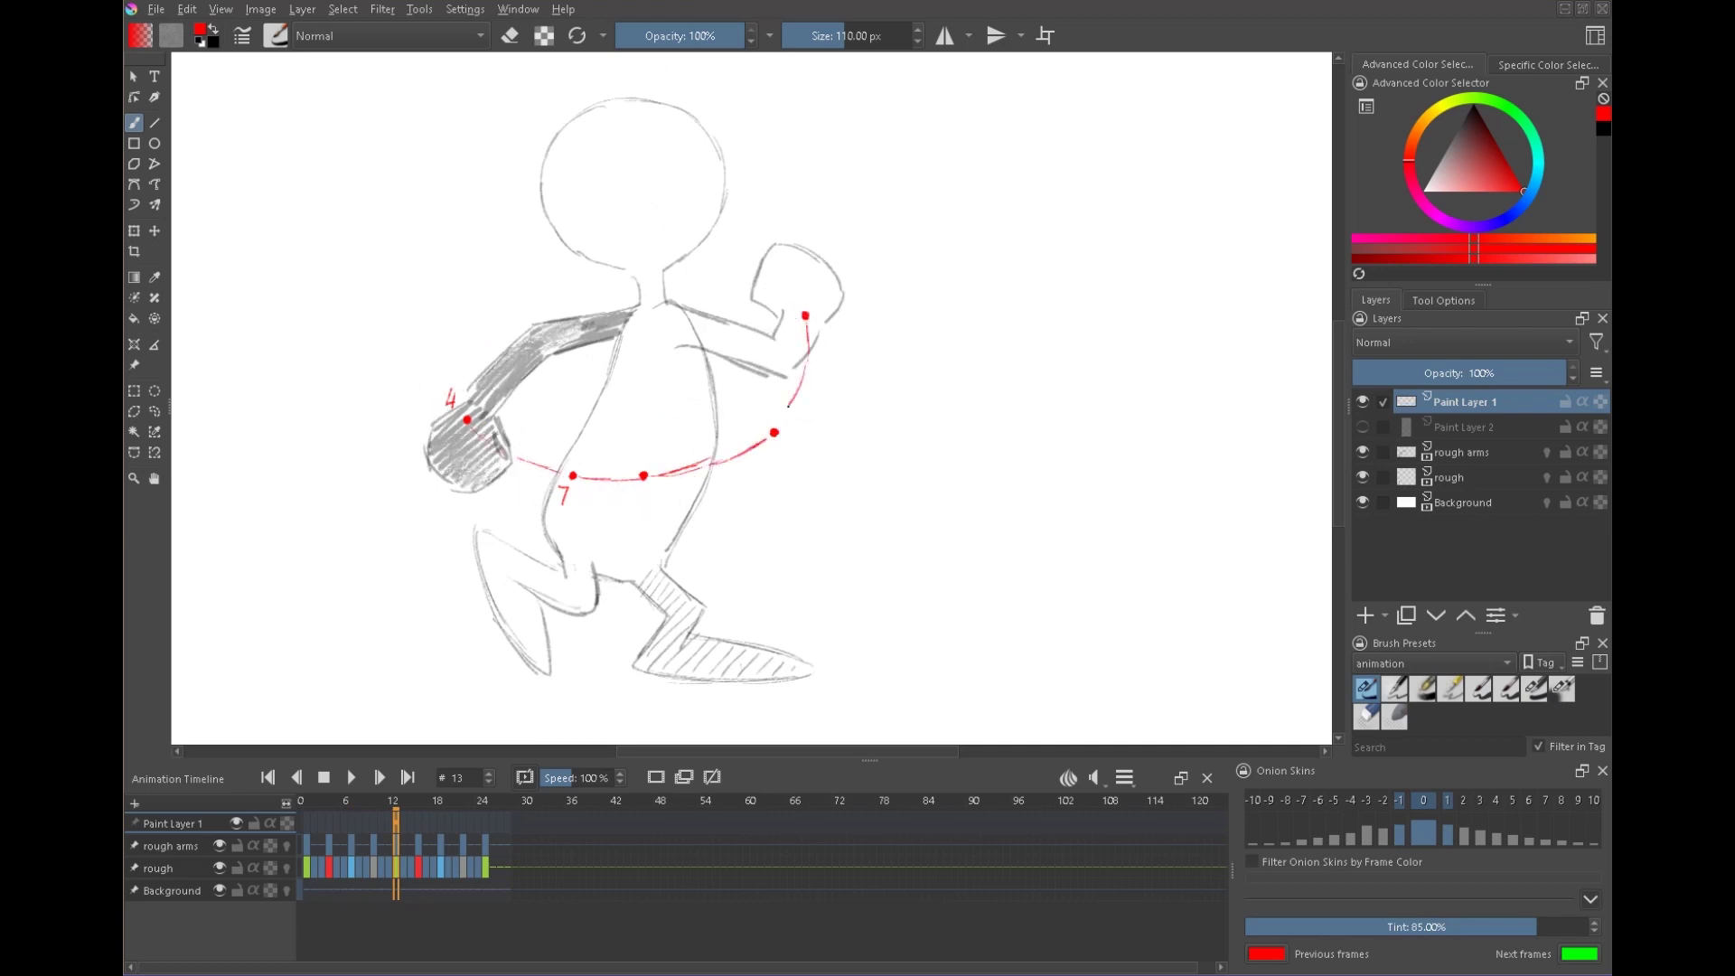
- Check the near arm's return swing against the red arc at frames 16, 19, 22 and 25, and return to frame 1
{"action": "left_click", "coordinate": [417, 818]}
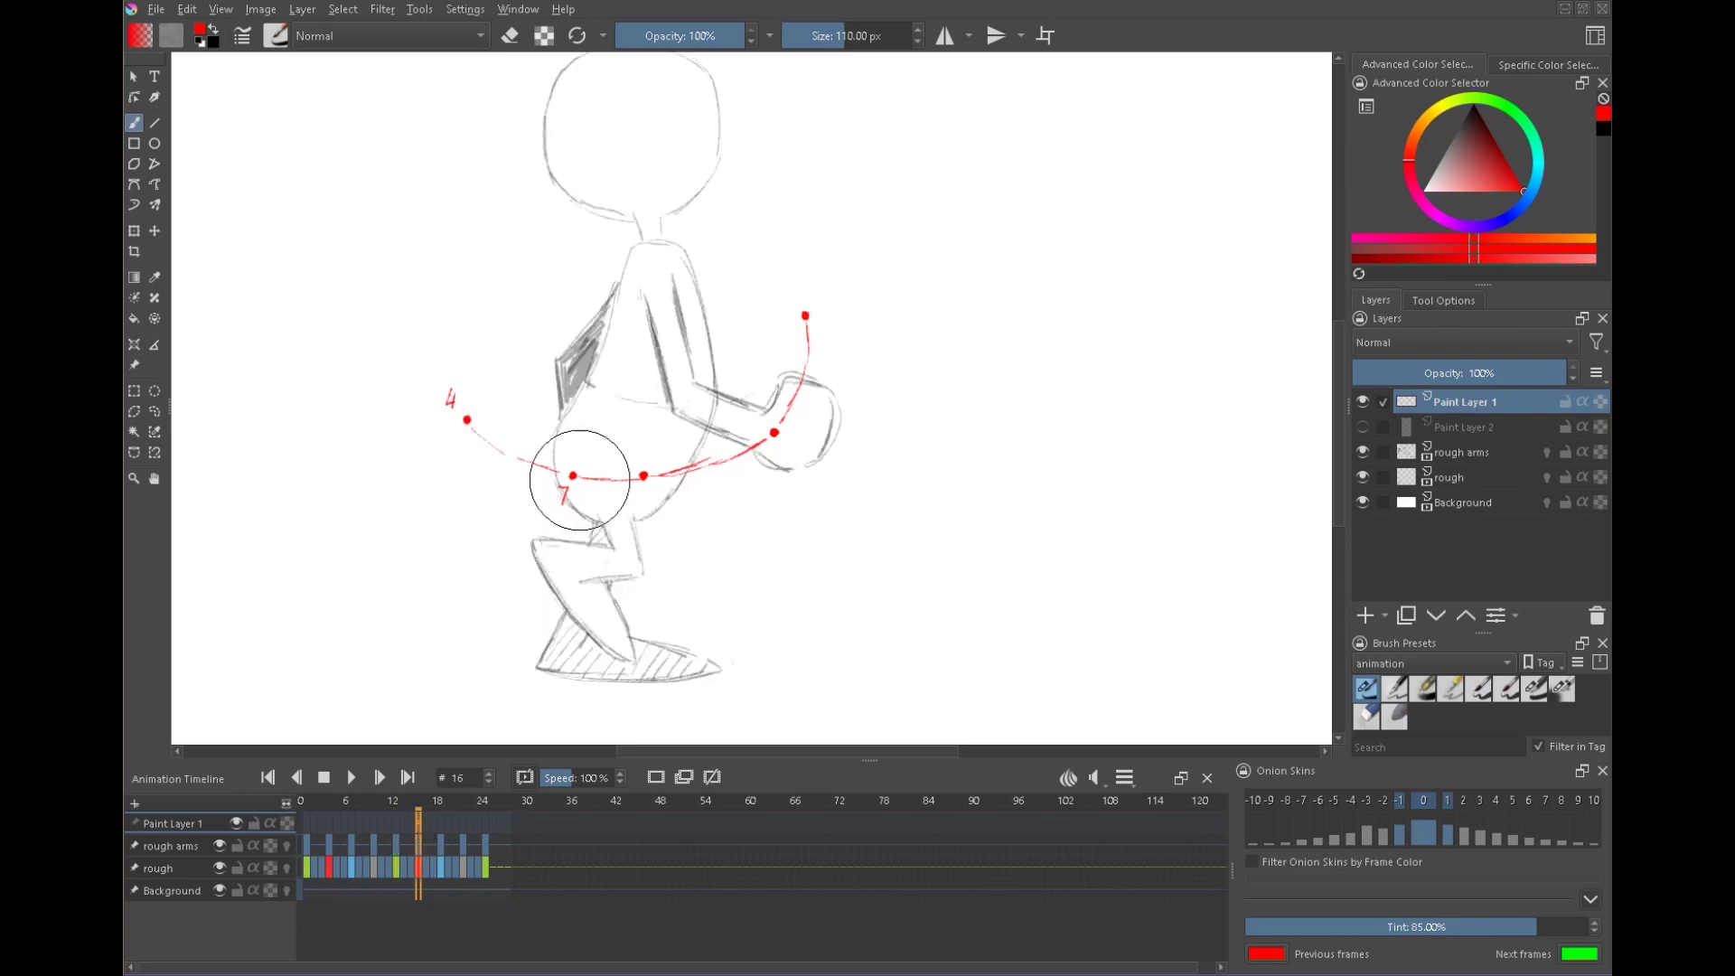
{"action": "left_click_drag", "start_coordinate": [816, 513], "coordinate": [902, 455]}
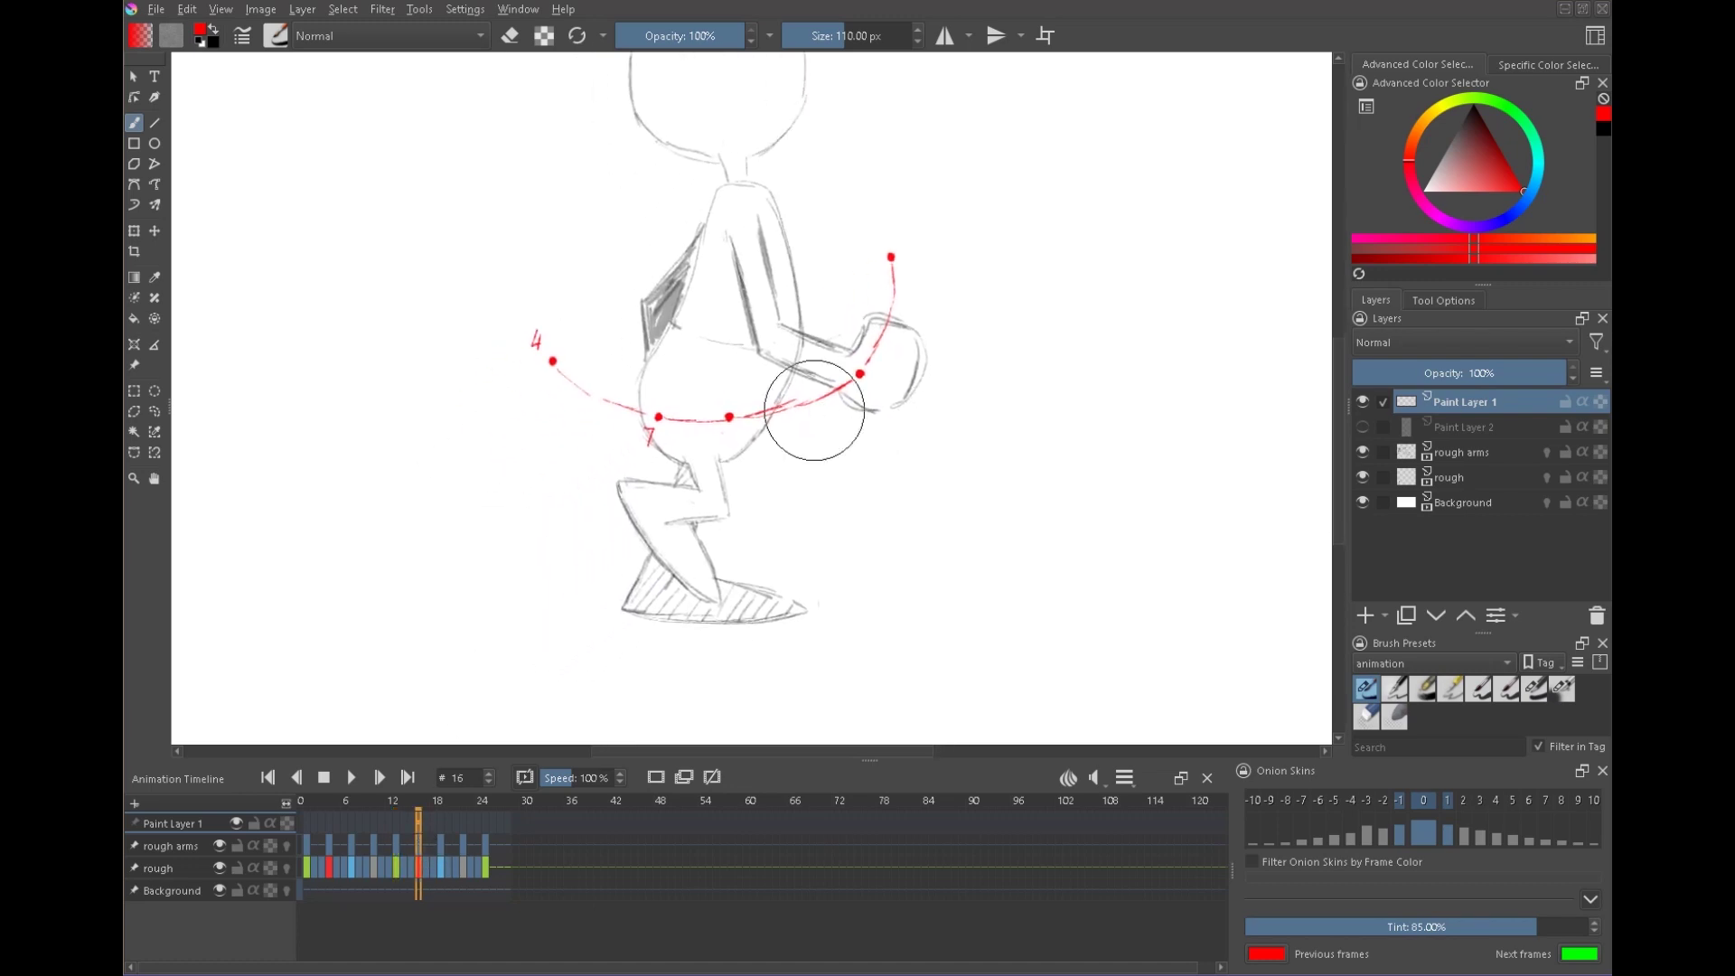
{"action": "left_click", "coordinate": [439, 824]}
{"action": "left_click", "coordinate": [463, 817]}
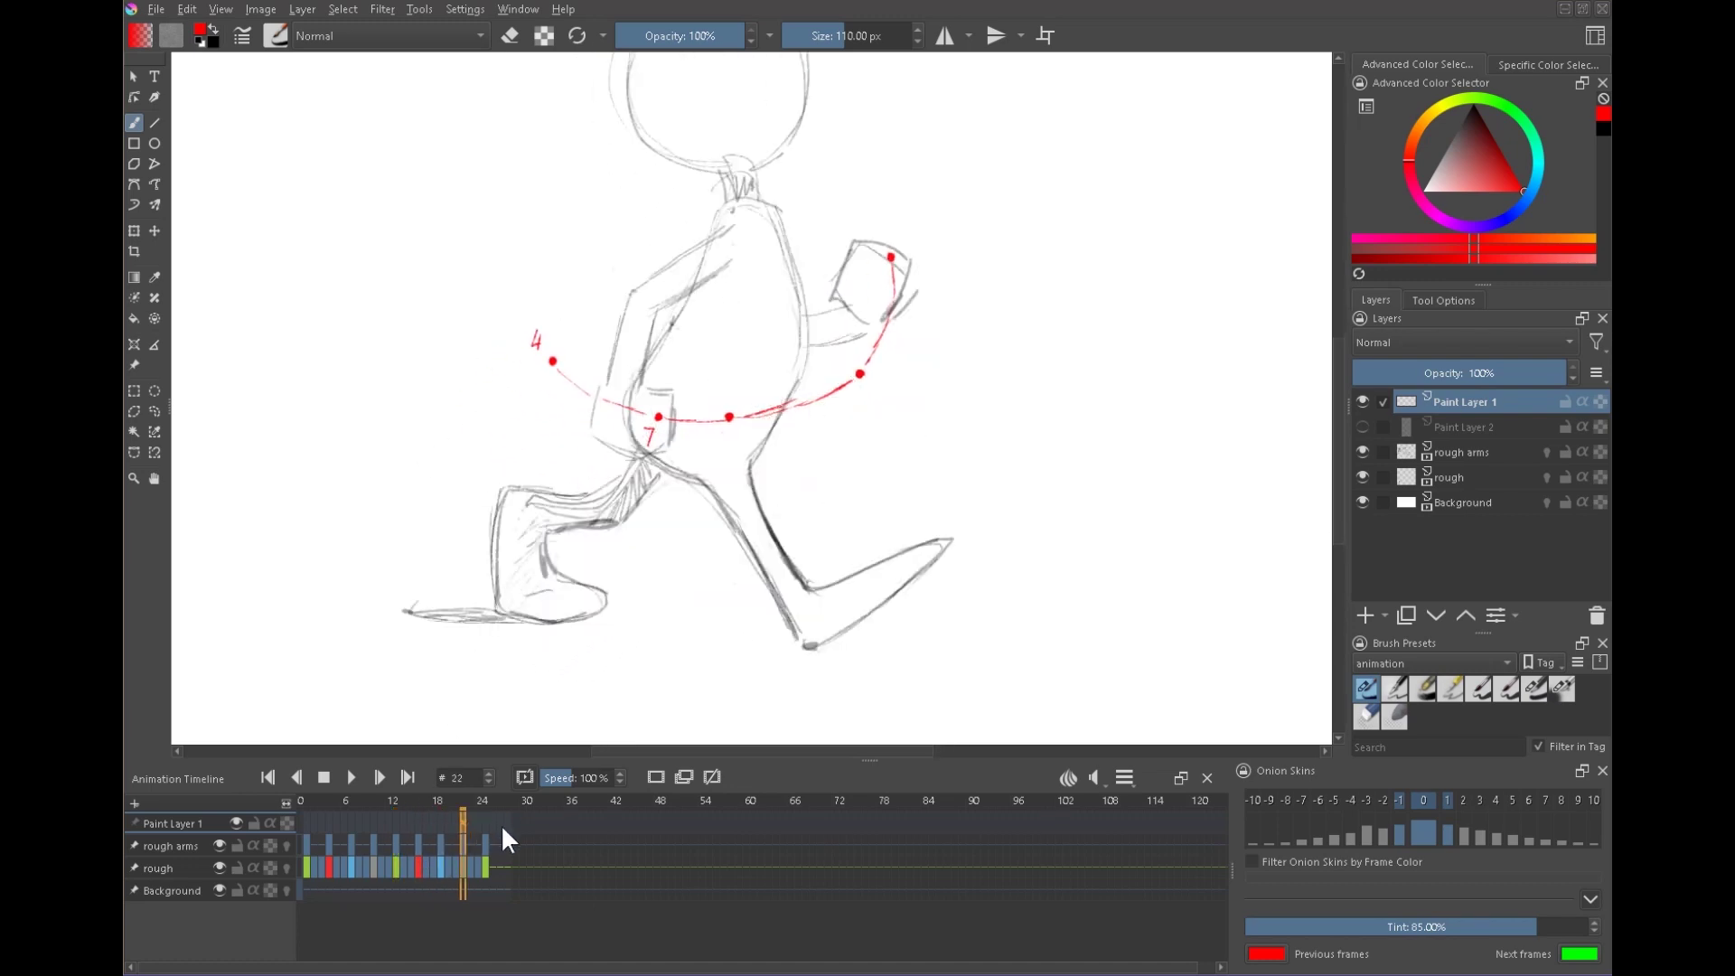
{"action": "left_click", "coordinate": [486, 825]}
{"action": "left_click", "coordinate": [303, 815]}
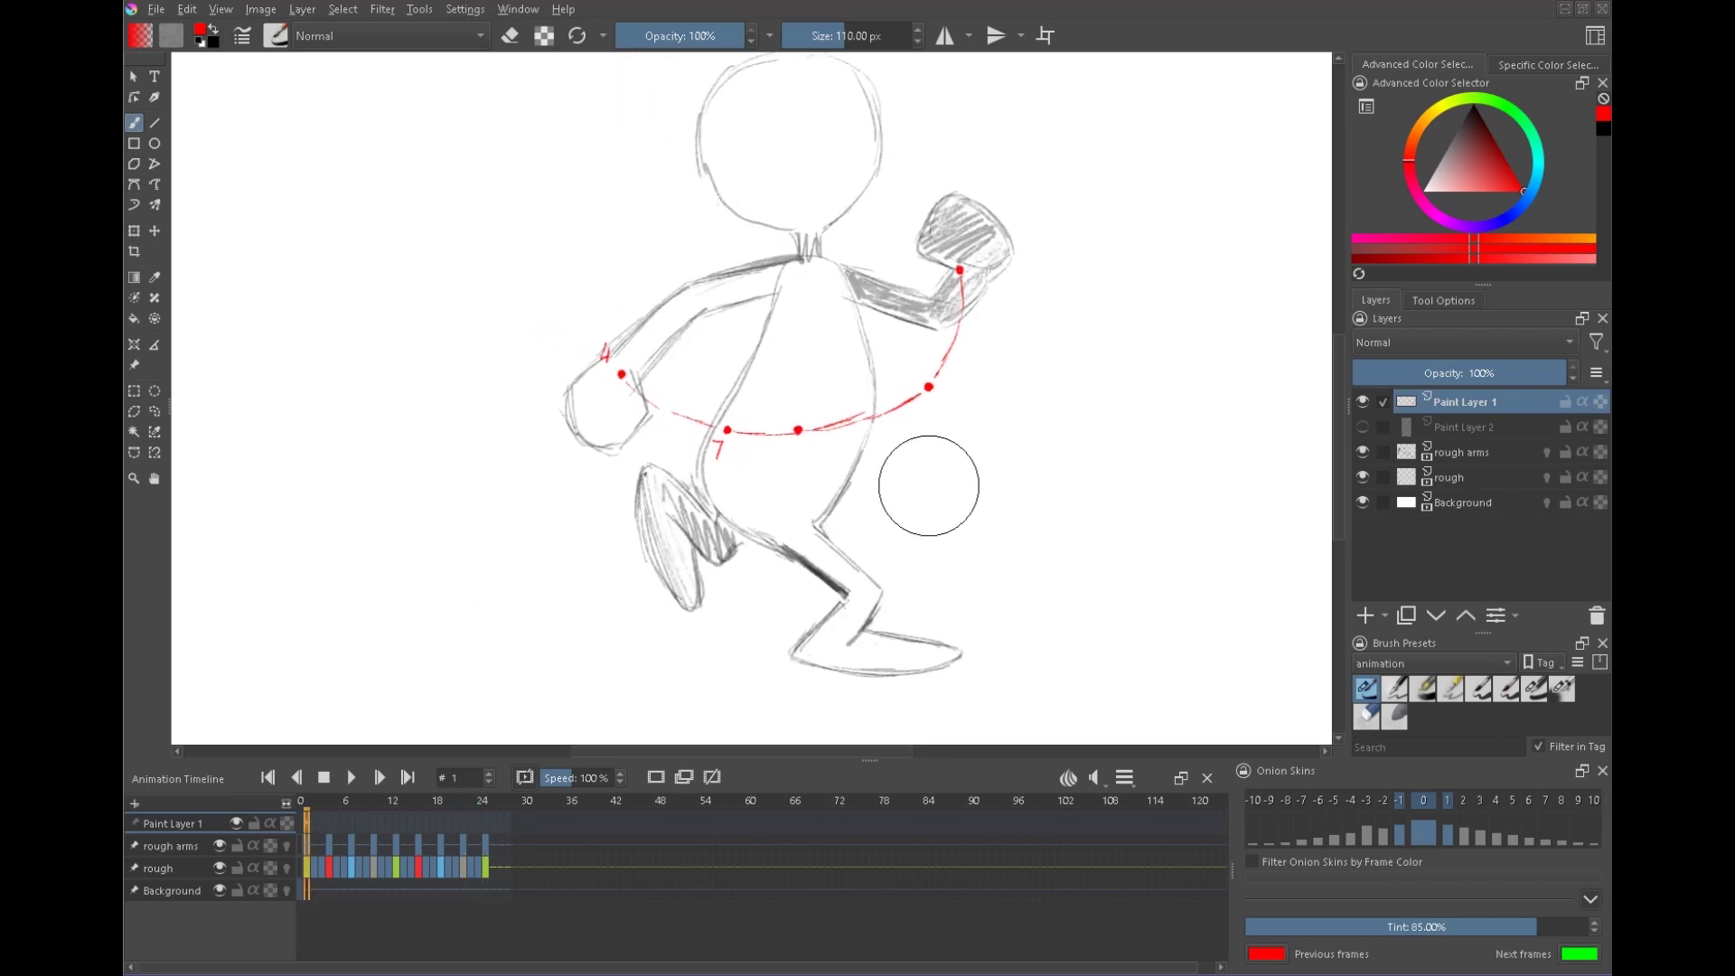
- Hide Paint Layer 1, show Paint Layer 2, clear its old sketches and set the brush to blue
{"action": "left_click", "coordinate": [1363, 402]}
{"action": "left_click", "coordinate": [1362, 427]}
{"action": "left_click", "coordinate": [1427, 423]}
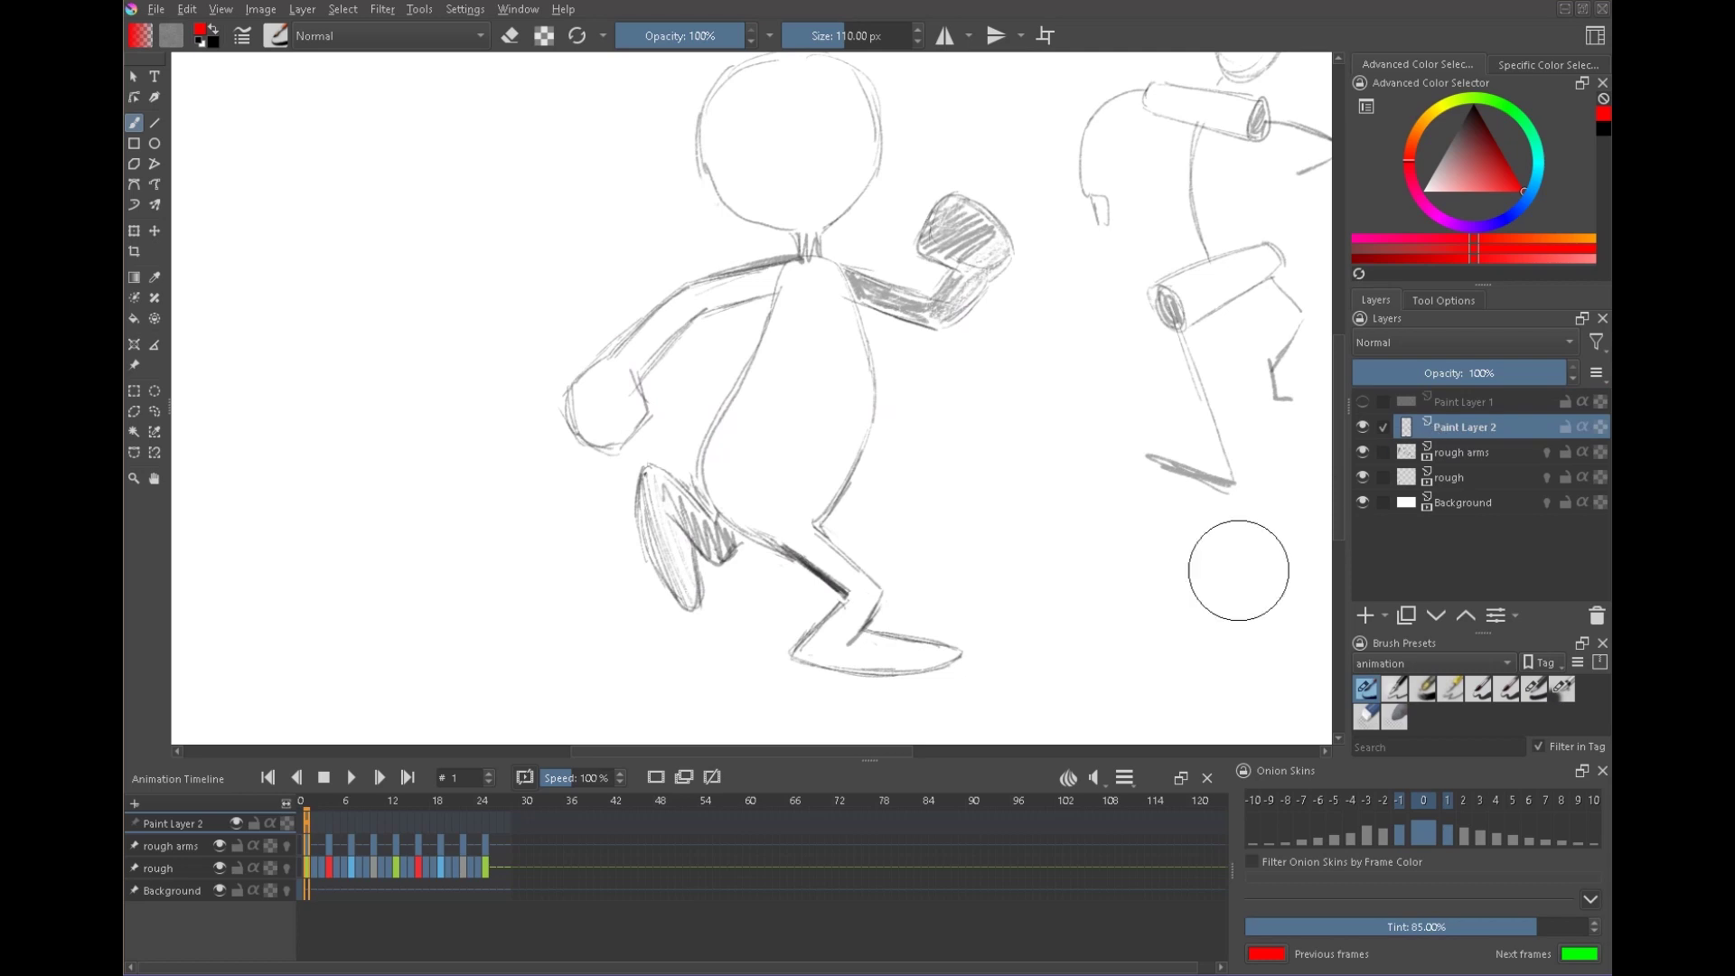
{"action": "key", "text": "ctrl+a"}
{"action": "key", "text": "ctrl+x"}
{"action": "left_click", "coordinate": [1510, 211]}
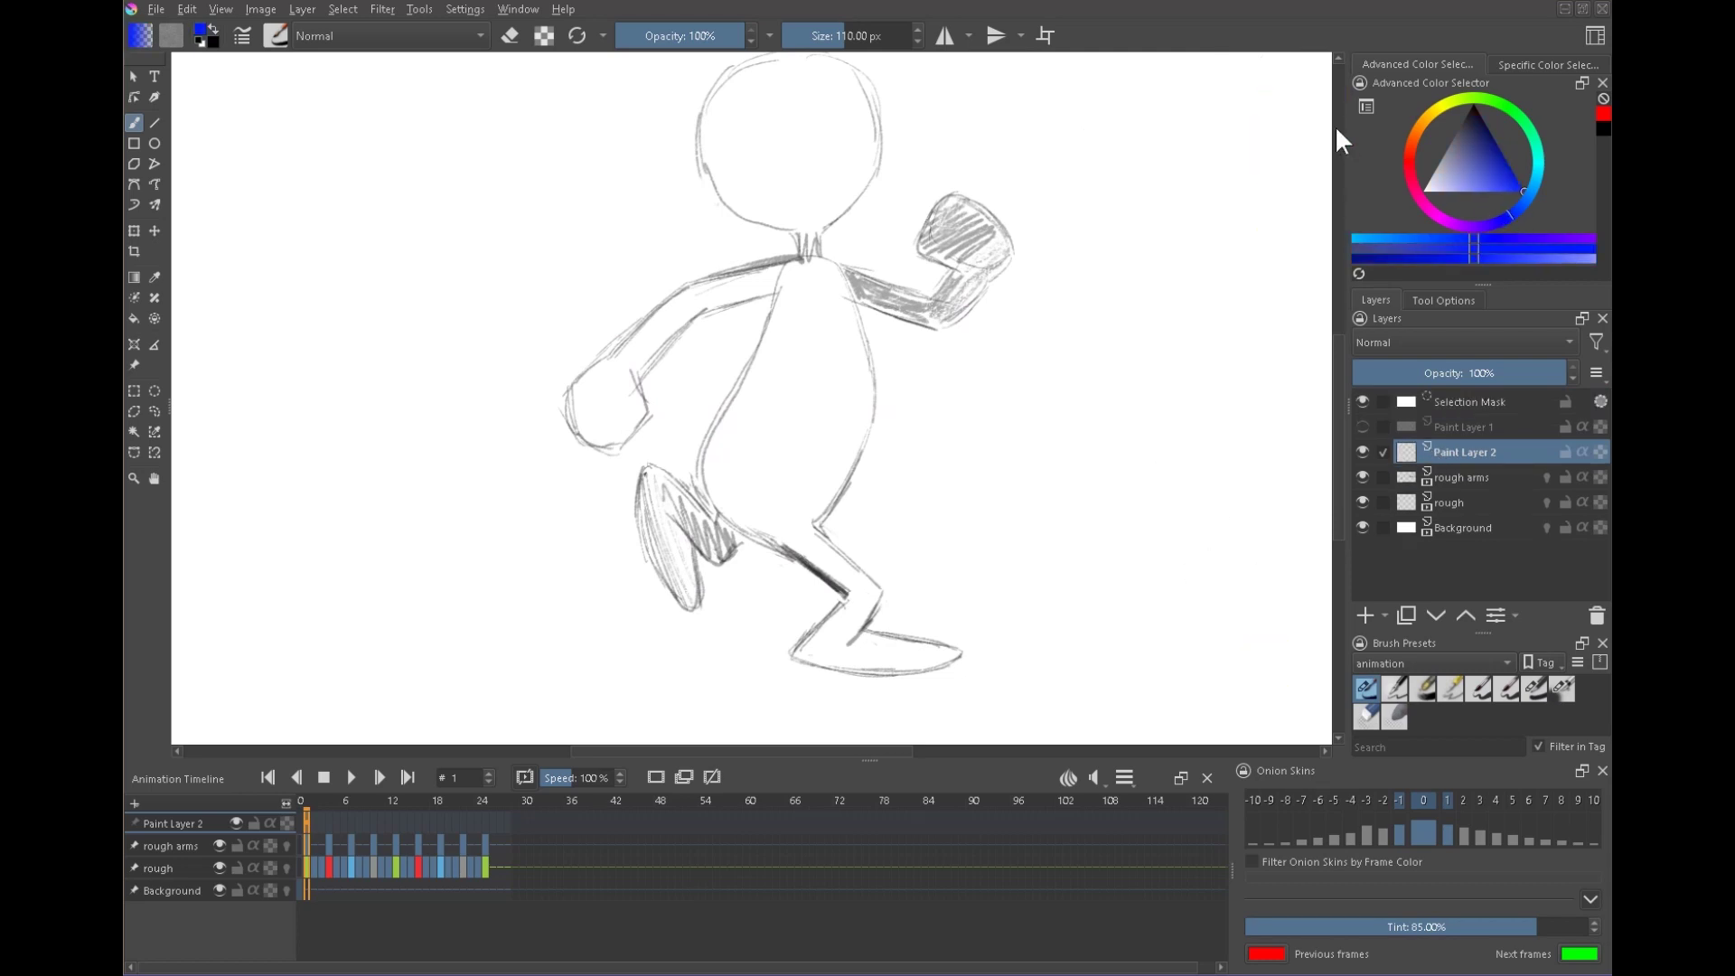
- Mark the far wrist with blue dots at frames 1, 4 and 7, and continue to frame 10
{"action": "left_click", "coordinate": [970, 272]}
{"action": "left_click", "coordinate": [328, 823]}
{"action": "key", "text": "period"}
{"action": "key", "text": "period"}
{"action": "key", "text": "period"}
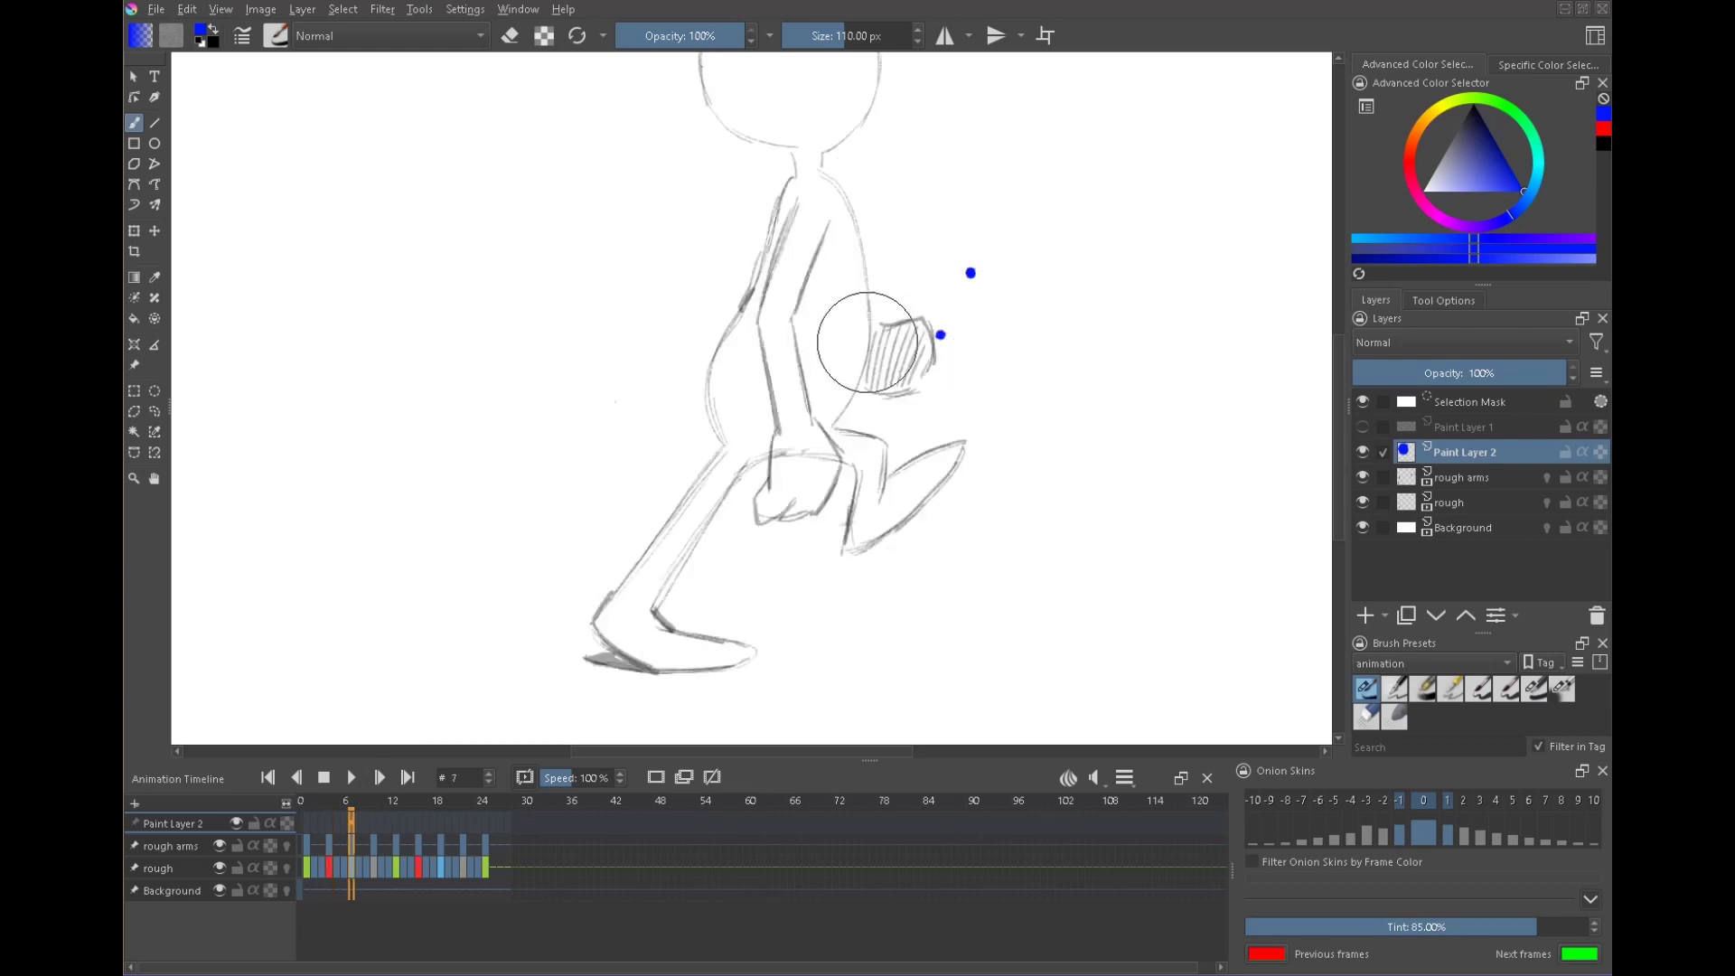
{"action": "key", "text": "period"}
{"action": "key", "text": "period"}
{"action": "key", "text": "period"}
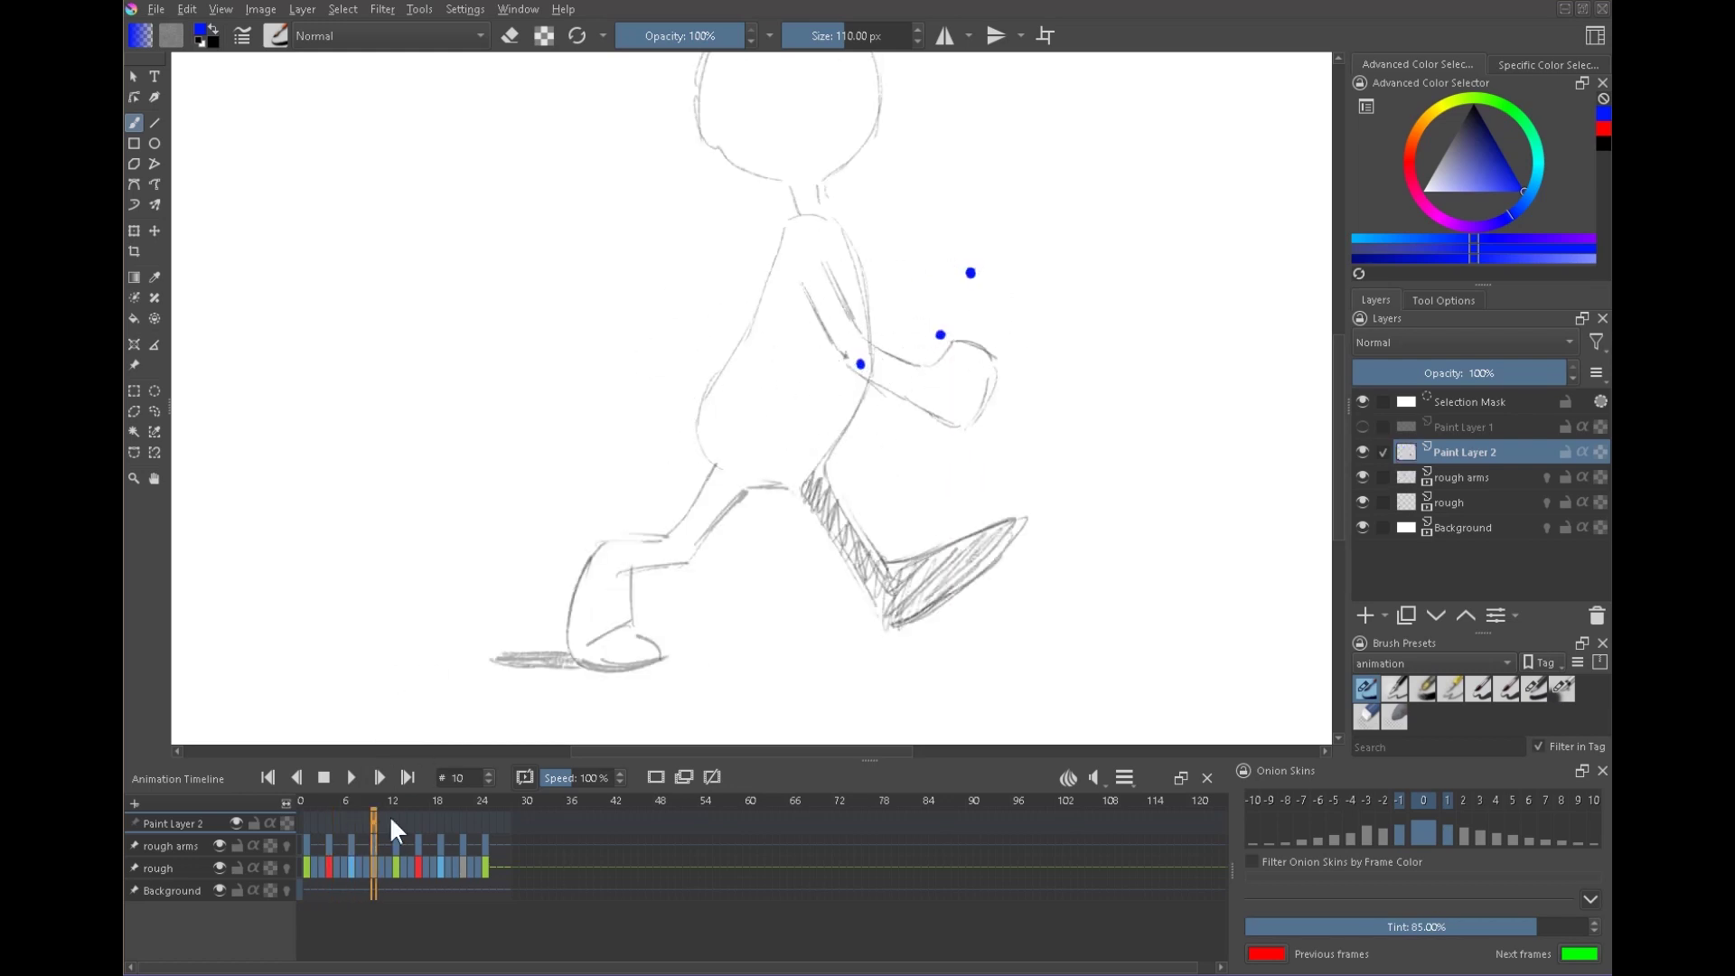
- Mark the remaining wrist positions in blue through frame 22, and sketch the blue swing arc through the marks at frame 25
{"action": "left_click", "coordinate": [396, 824]}
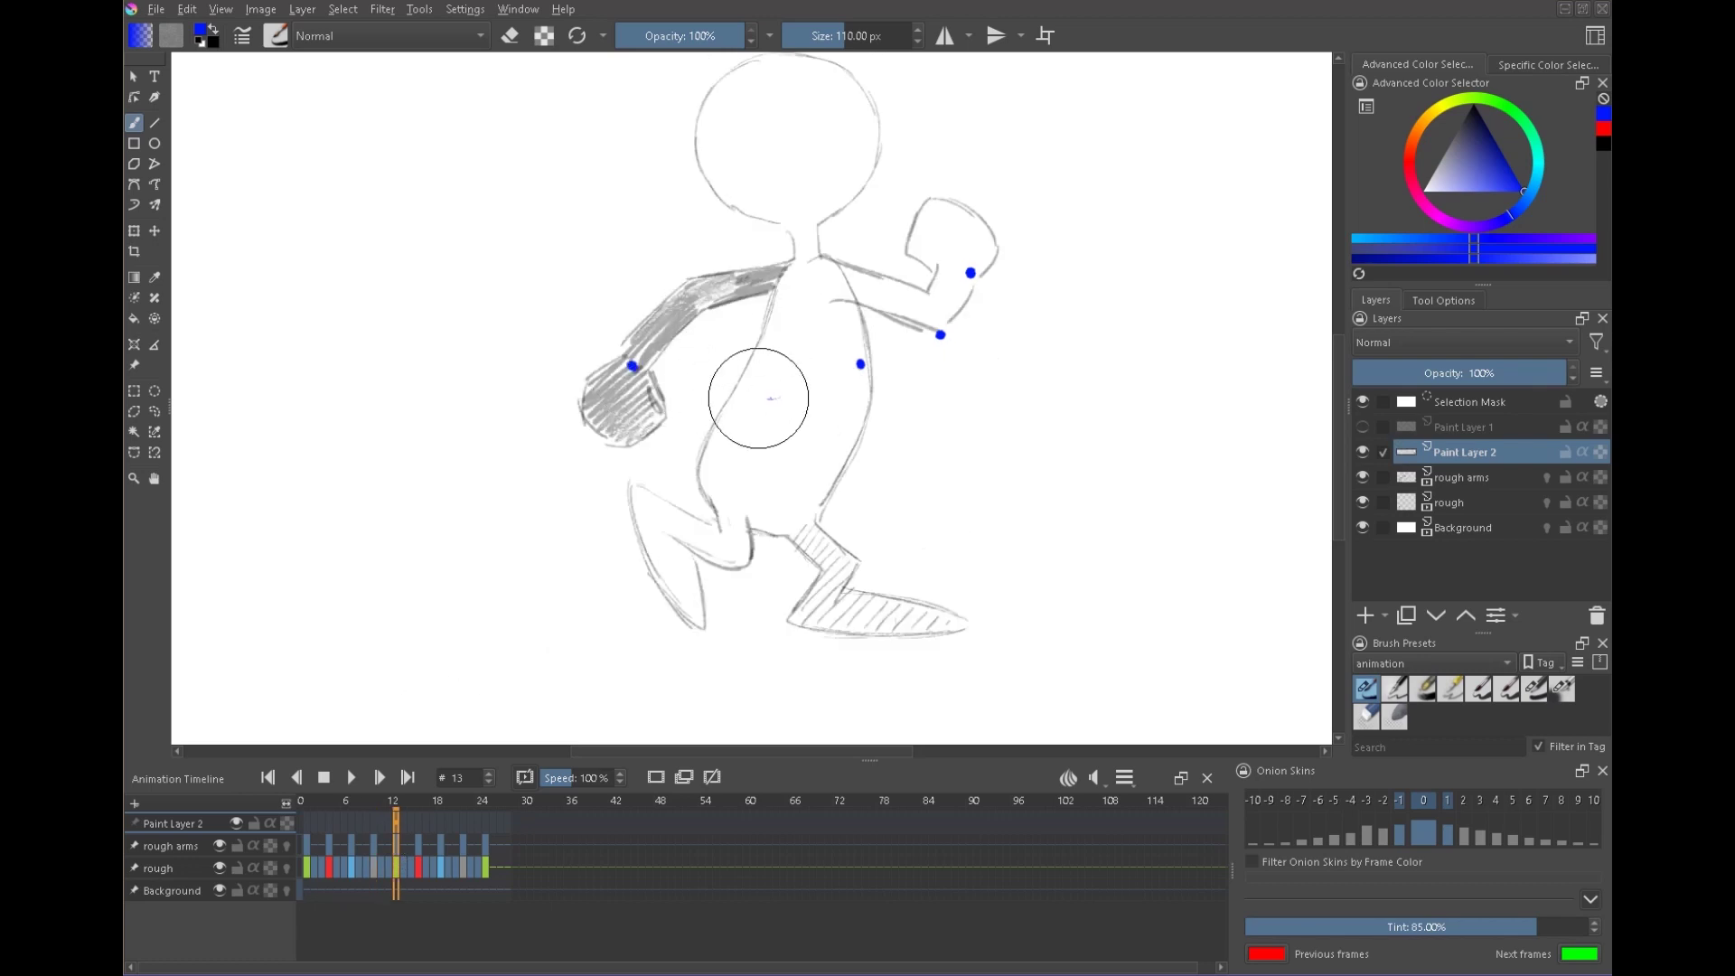
{"action": "left_click", "coordinate": [419, 824]}
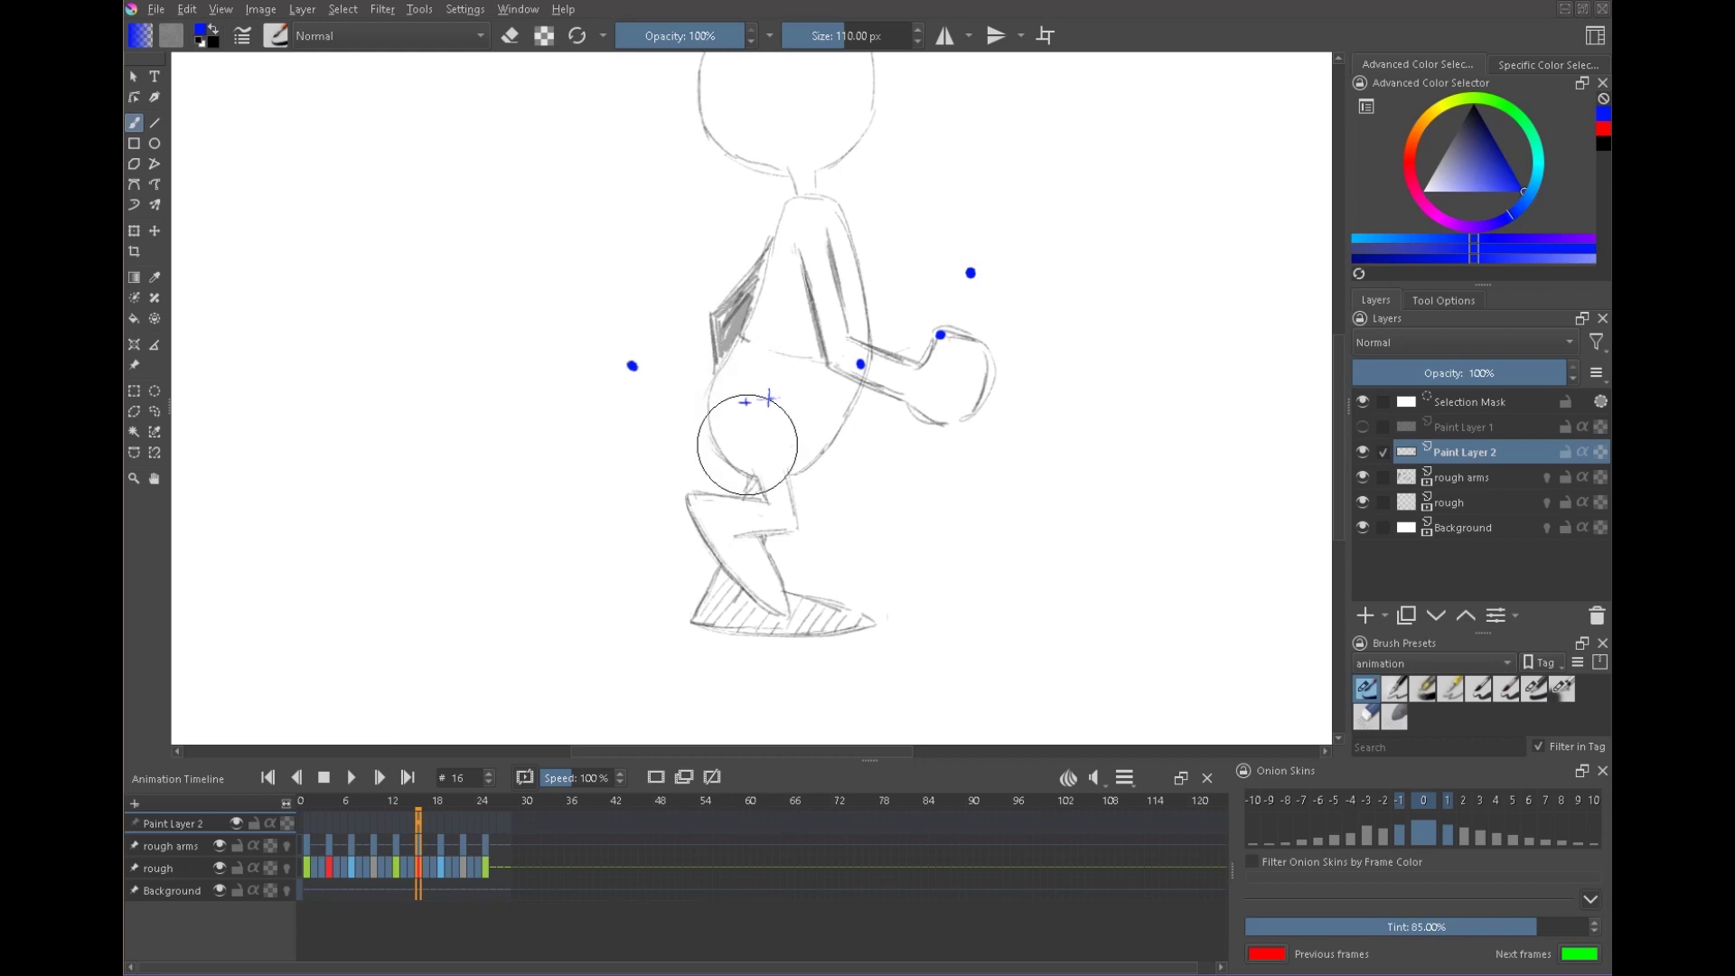
{"action": "left_click", "coordinate": [442, 824]}
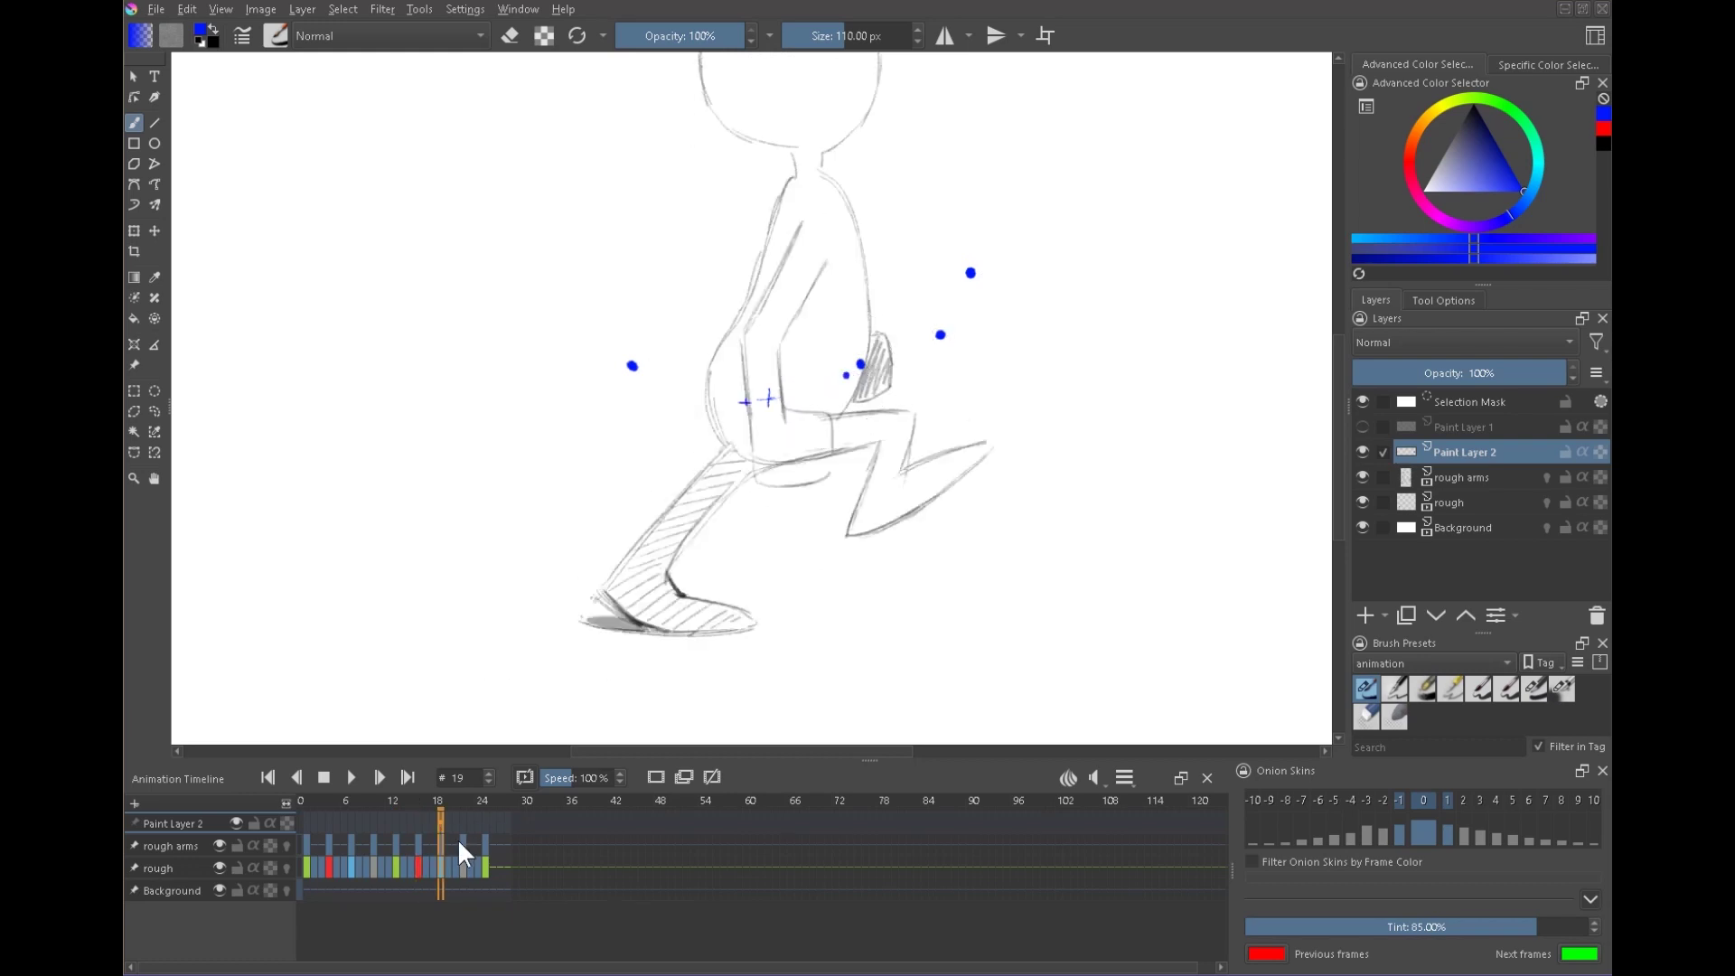
{"action": "left_click", "coordinate": [462, 827]}
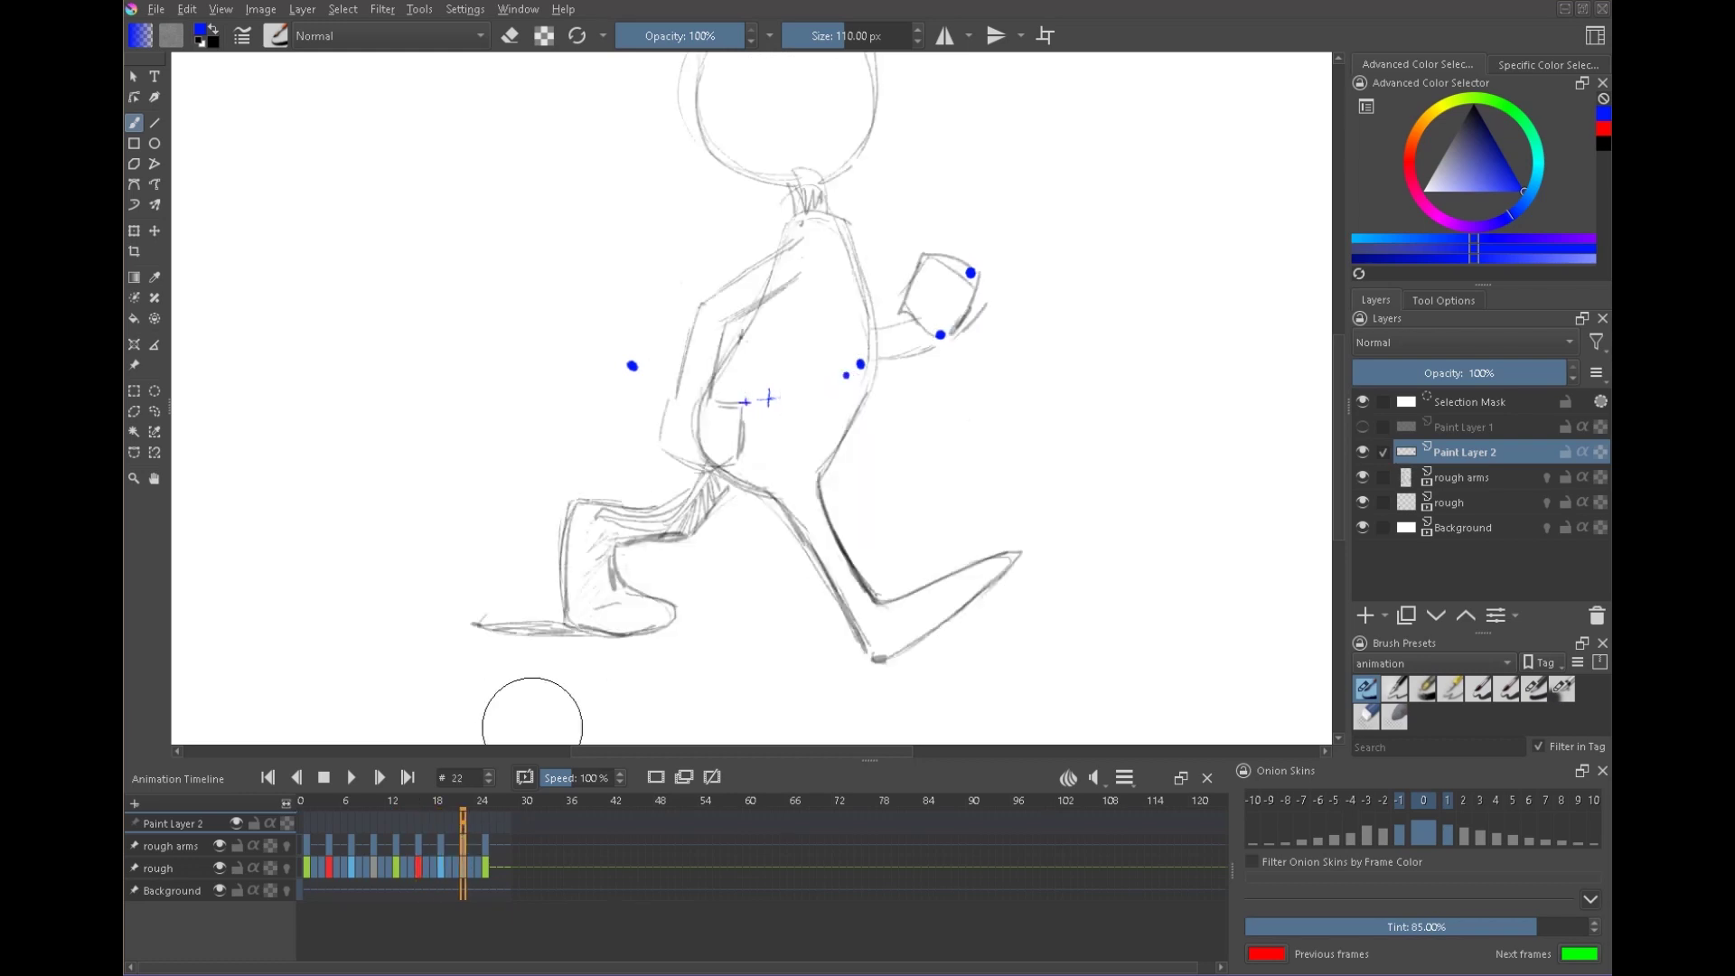
{"action": "left_click", "coordinate": [488, 825]}
{"action": "mouse_move", "coordinate": [985, 259]}
{"action": "left_mouse_down"}
{"action": "mouse_move", "coordinate": [887, 370]}
{"action": "mouse_move", "coordinate": [641, 406]}
{"action": "left_mouse_up"}
- Compare the red and blue arcs, and return to frame 1 with Paint Layer 1 shown and Paint Layer 2 hidden
{"action": "left_click", "coordinate": [1362, 426]}
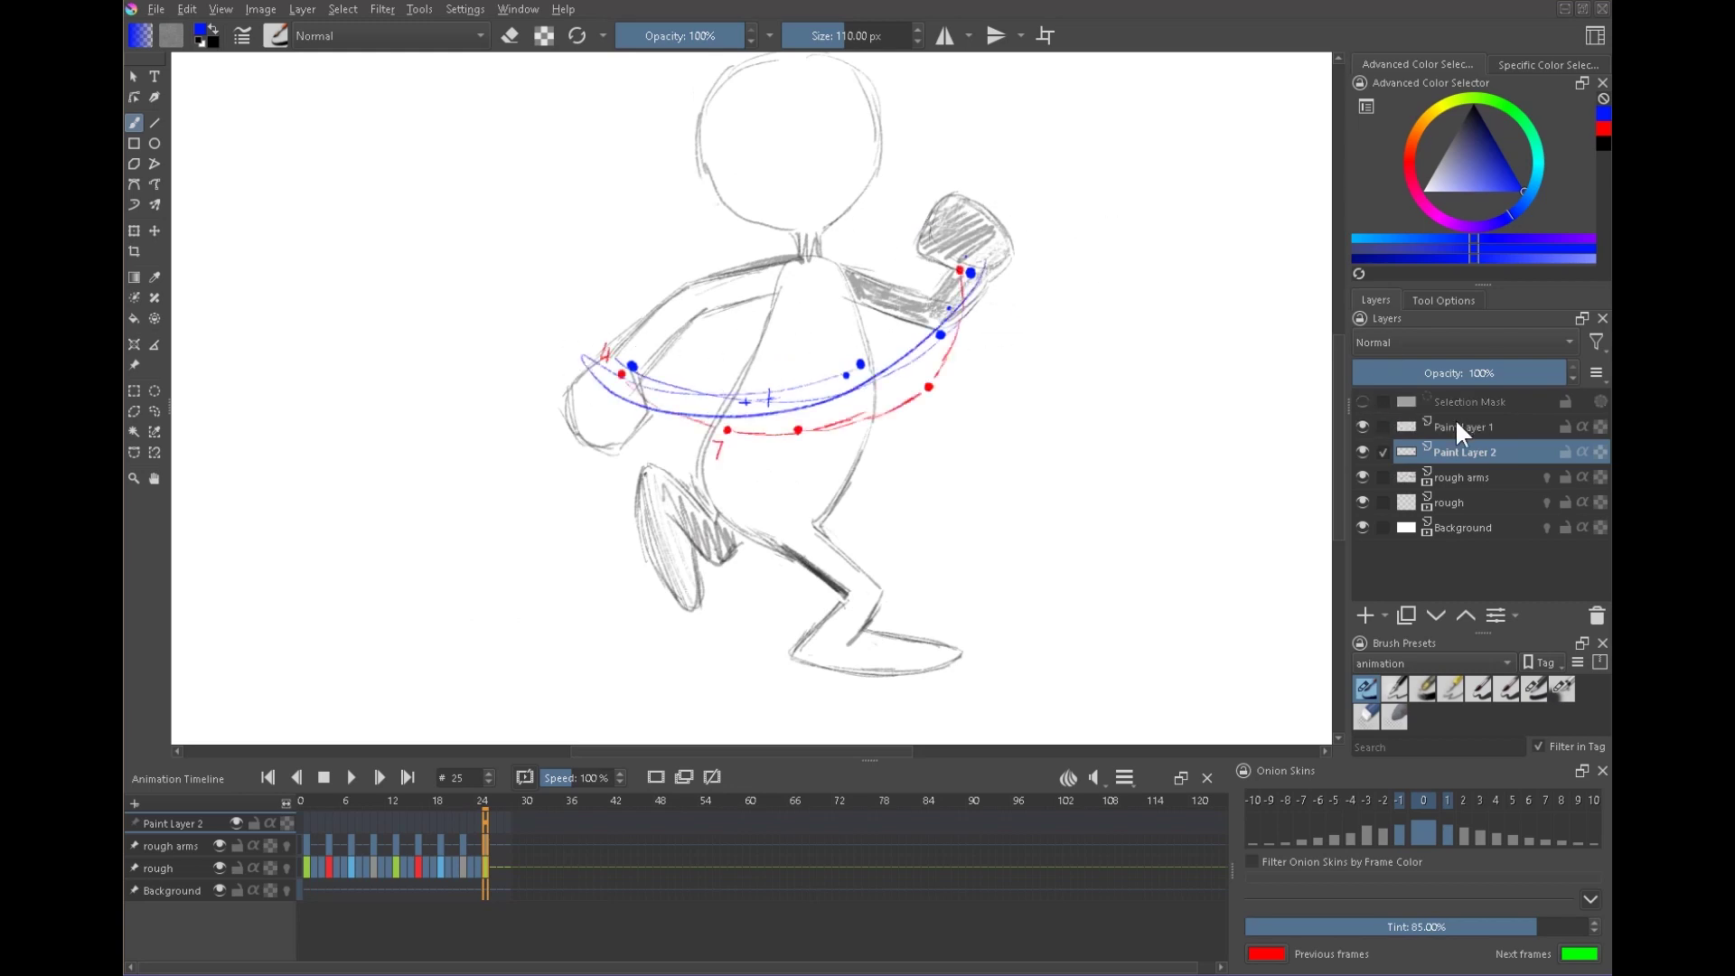
{"action": "left_click", "coordinate": [1460, 426]}
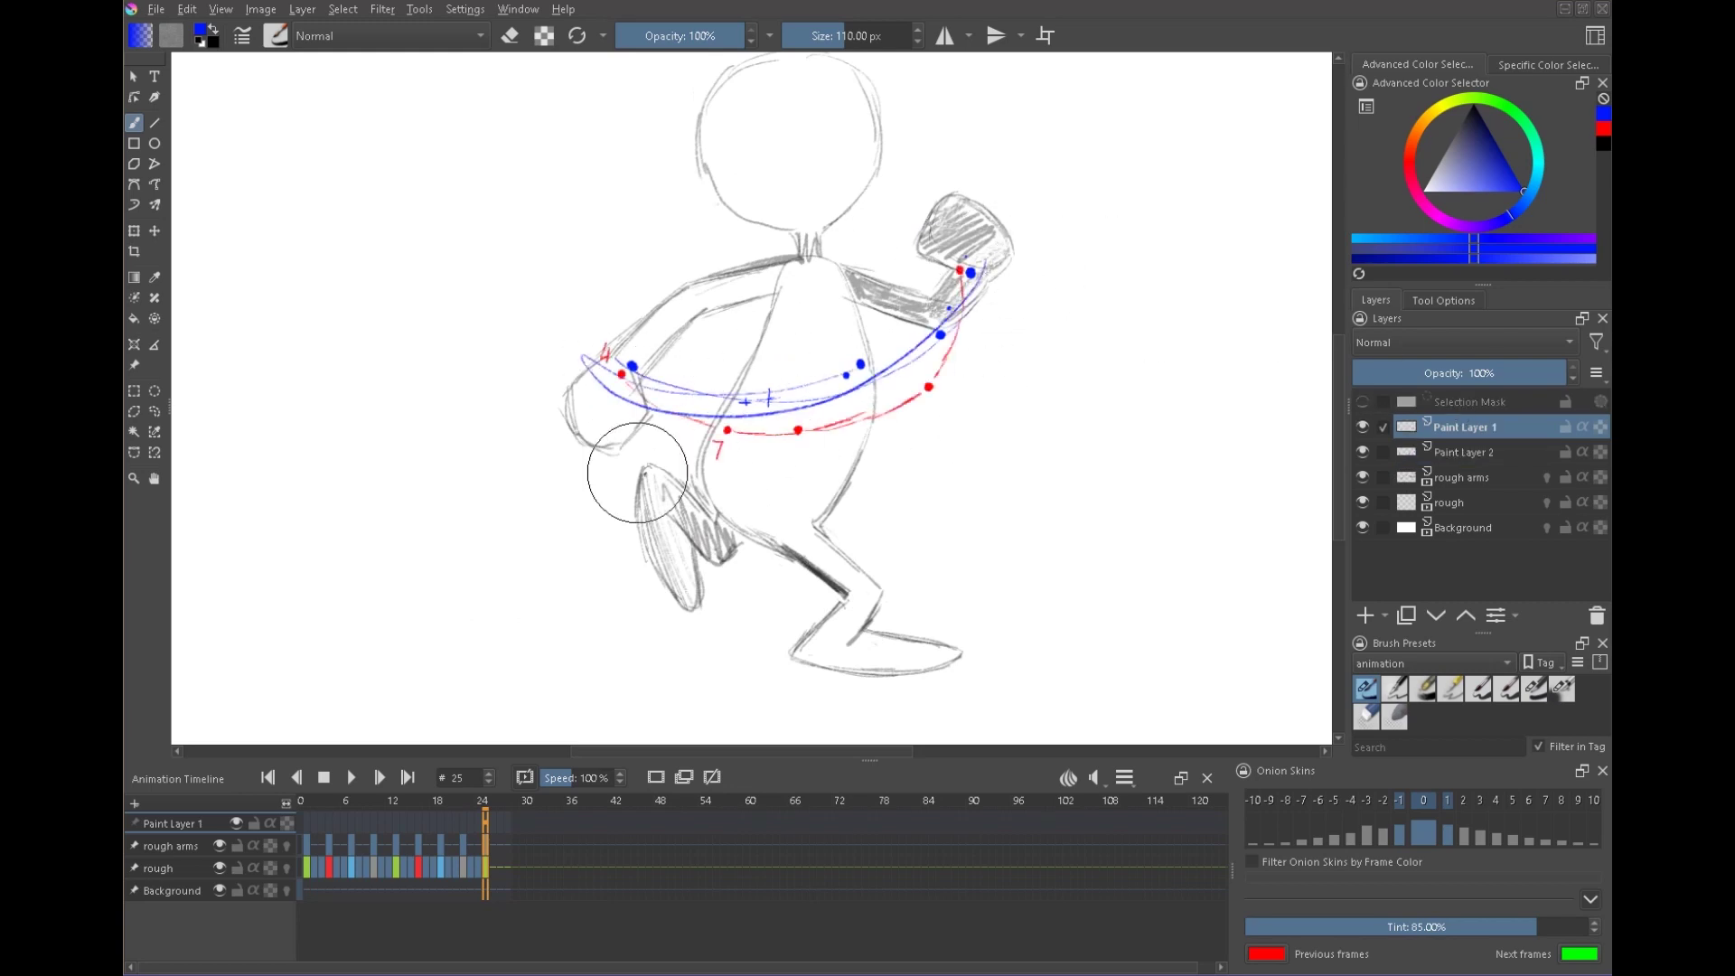
{"action": "left_click", "coordinate": [1362, 426]}
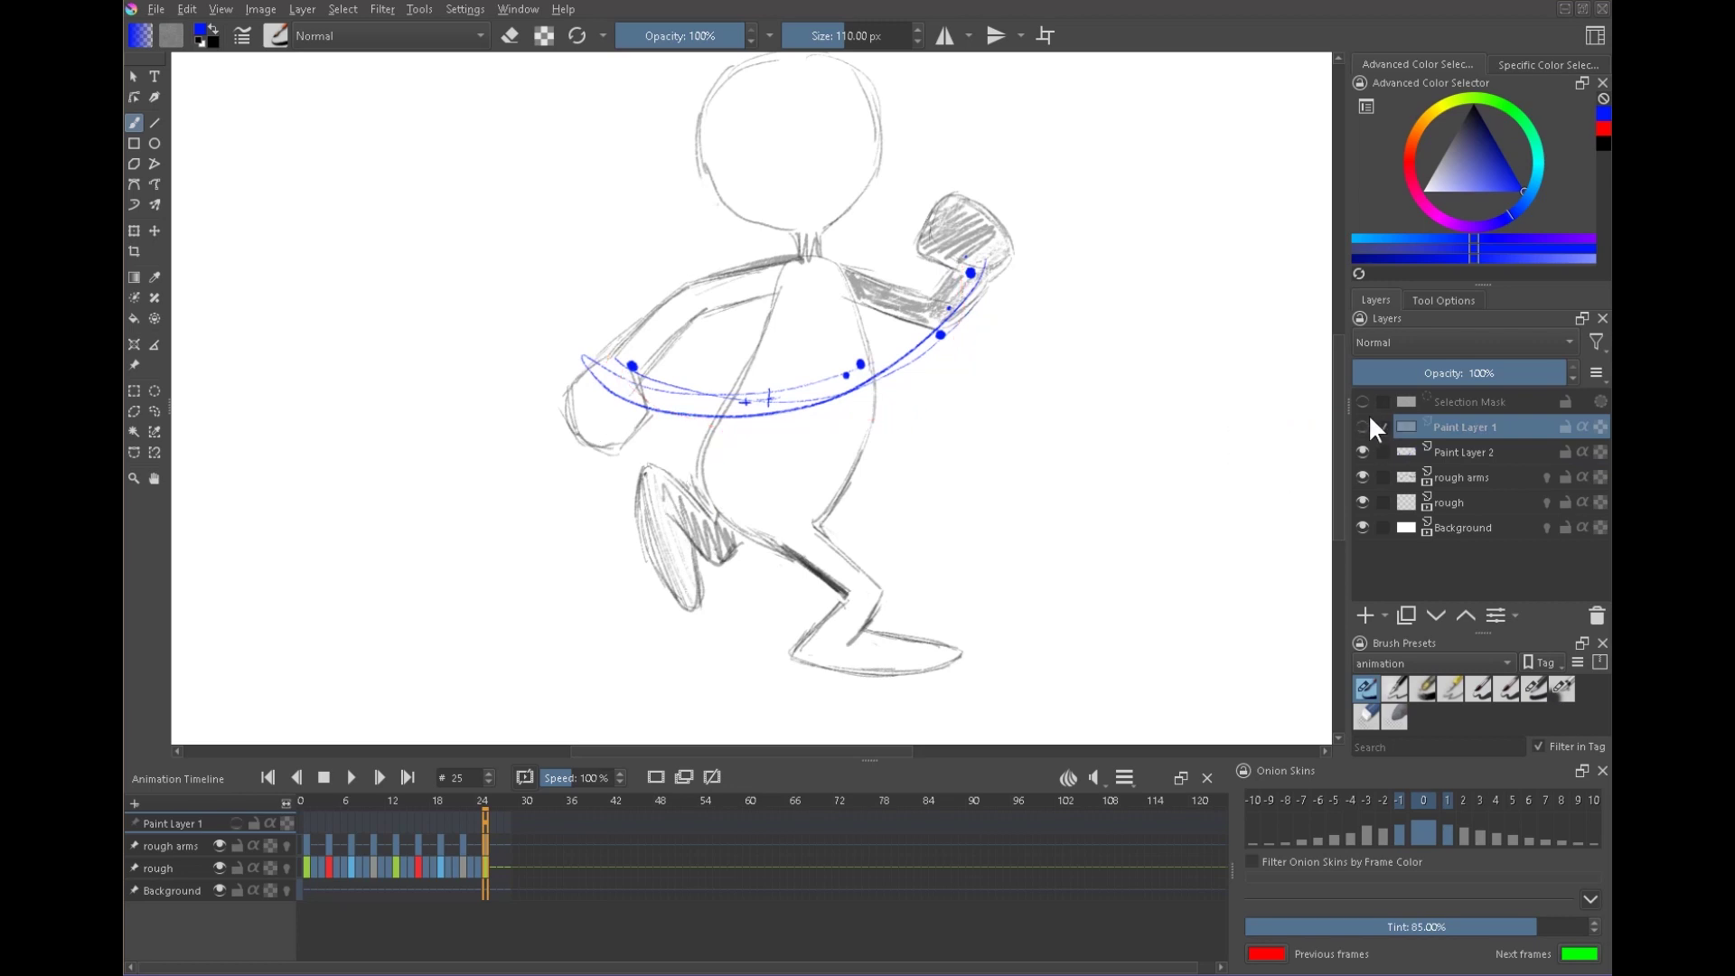
{"action": "key", "text": "ctrl+z"}
{"action": "key", "text": "ctrl+z"}
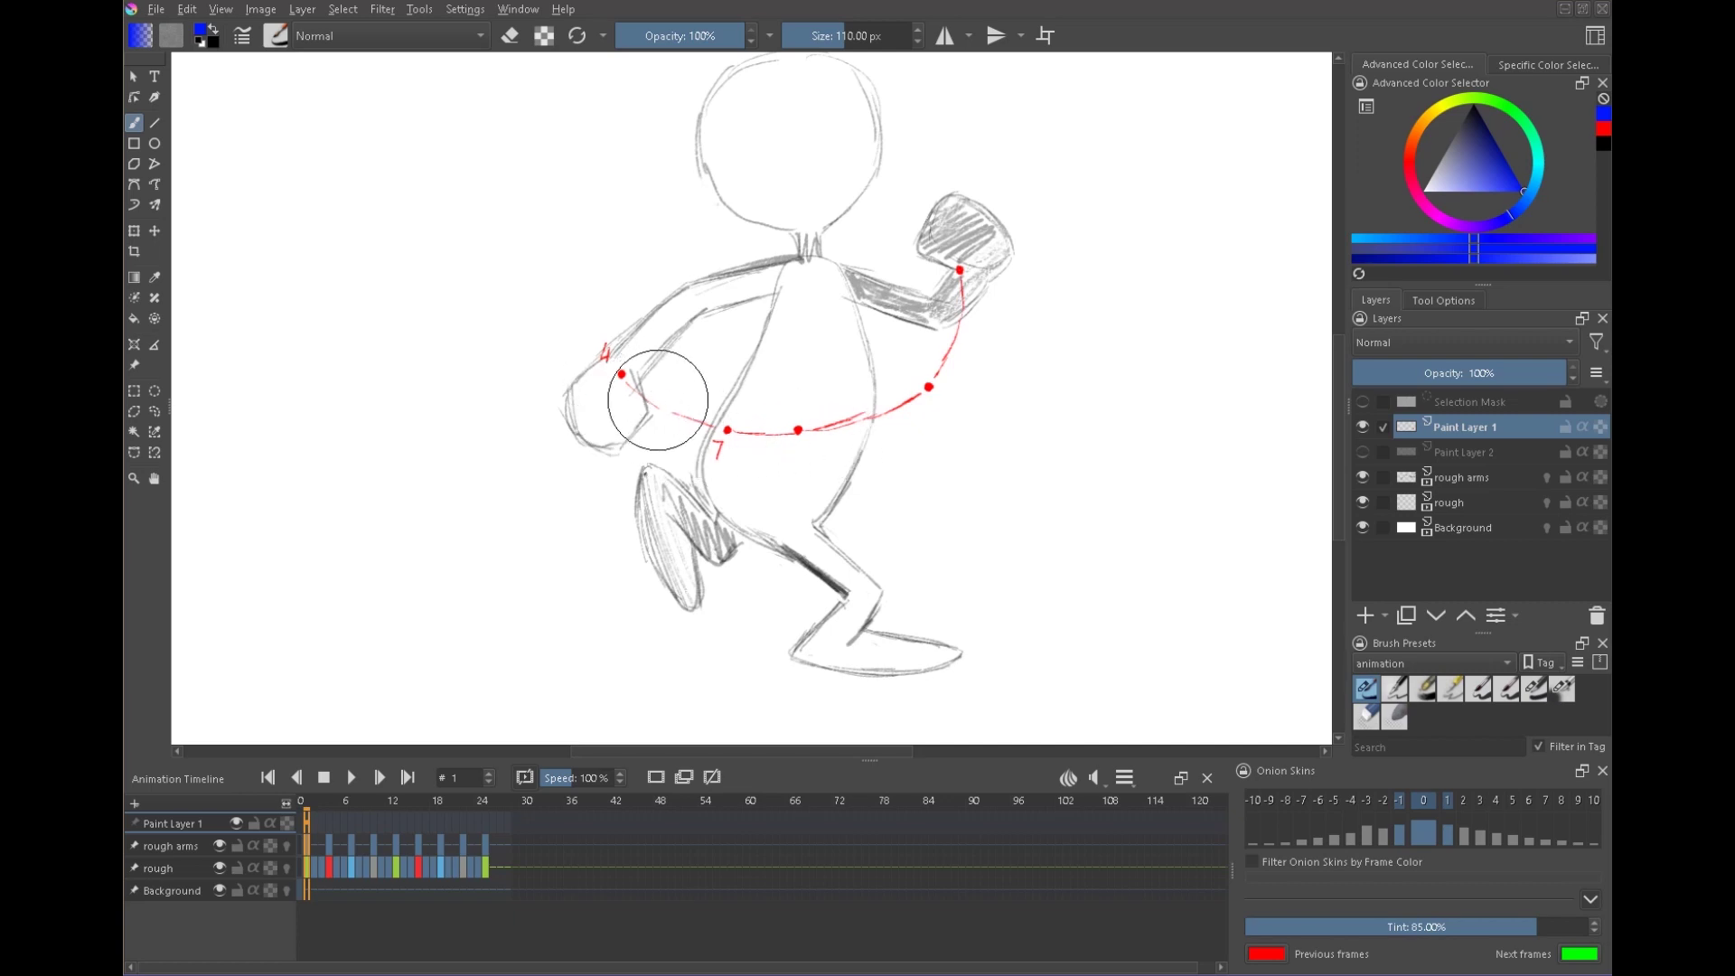
- Set the brush to orange and draw in-between spacing ticks along the red arc, re-marking its third position farther forward
{"action": "left_click", "coordinate": [1413, 165]}
{"action": "left_click_drag", "start_coordinate": [1413, 161], "coordinate": [1412, 138]}
{"action": "left_click_drag", "start_coordinate": [674, 406], "coordinate": [642, 405]}
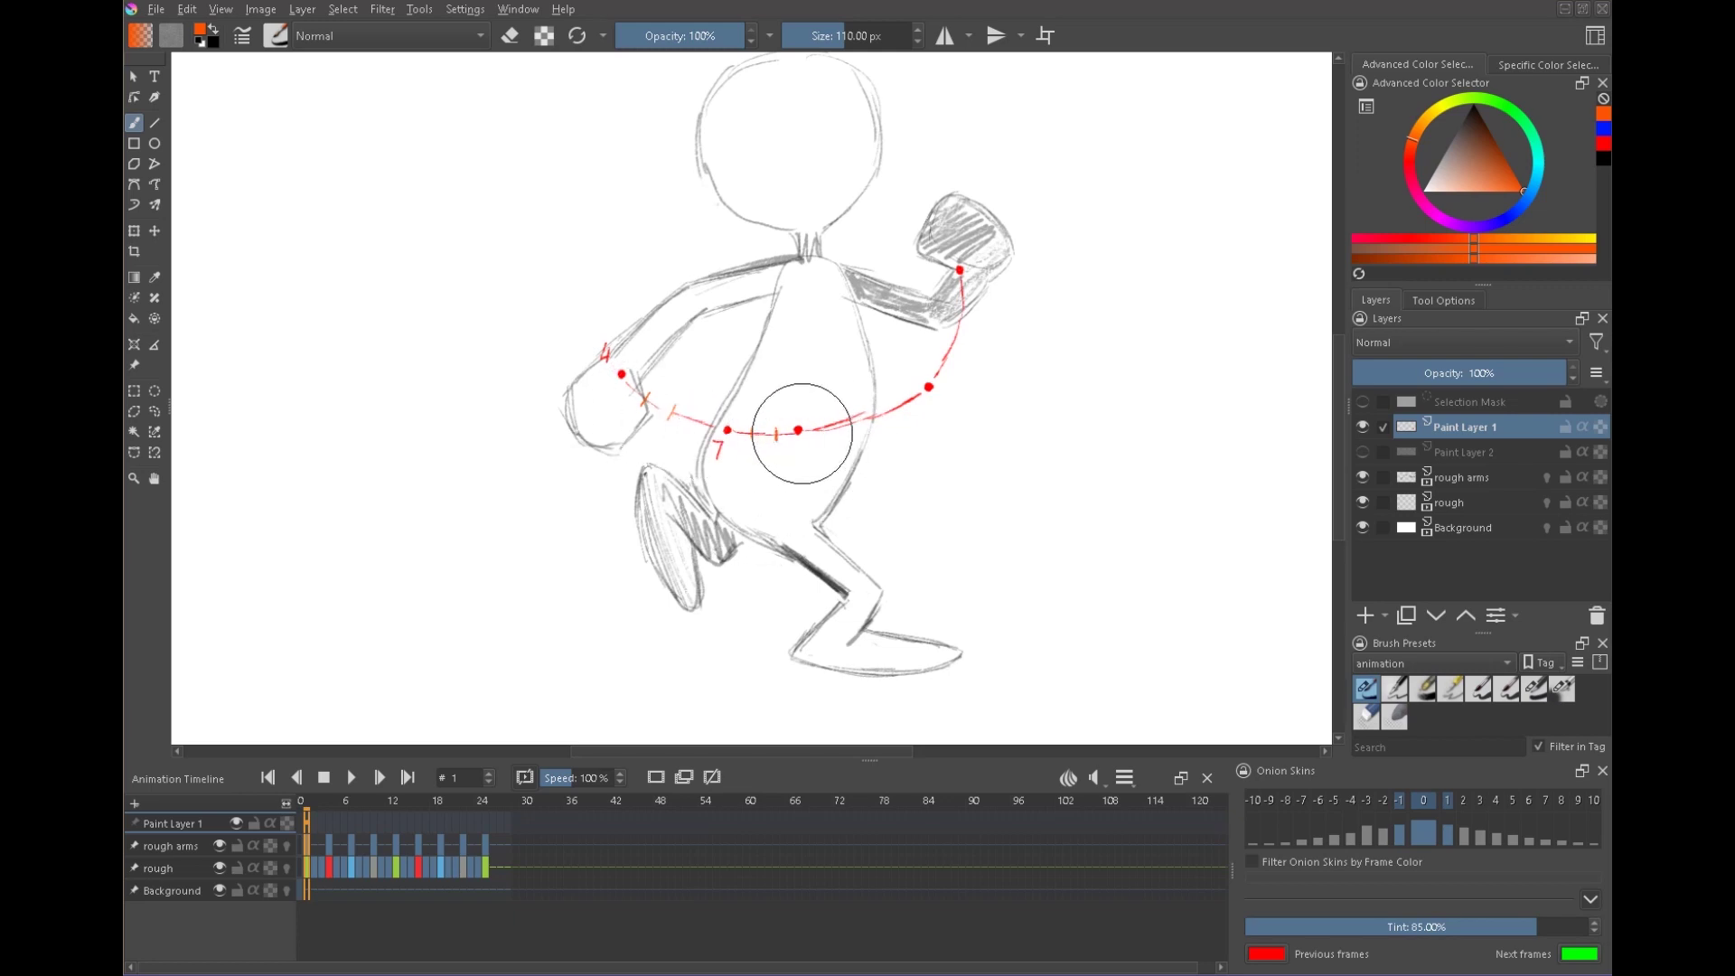
{"action": "mouse_move", "coordinate": [1166, 414]}
{"action": "left_mouse_down"}
{"action": "mouse_move", "coordinate": [852, 519]}
{"action": "mouse_move", "coordinate": [813, 577]}
{"action": "mouse_move", "coordinate": [714, 533]}
{"action": "mouse_move", "coordinate": [724, 513]}
{"action": "mouse_move", "coordinate": [744, 527]}
{"action": "mouse_move", "coordinate": [747, 353]}
{"action": "left_mouse_up"}
- At frame 7, replace the arc's second dot with an orange one slightly farther back labelled 7, and label the third position 10
{"action": "key", "text": "Right"}
{"action": "key", "text": "Right"}
{"action": "key", "text": "Right"}
{"action": "key", "text": "Right"}
{"action": "key", "text": "Right"}
{"action": "key", "text": "Right"}
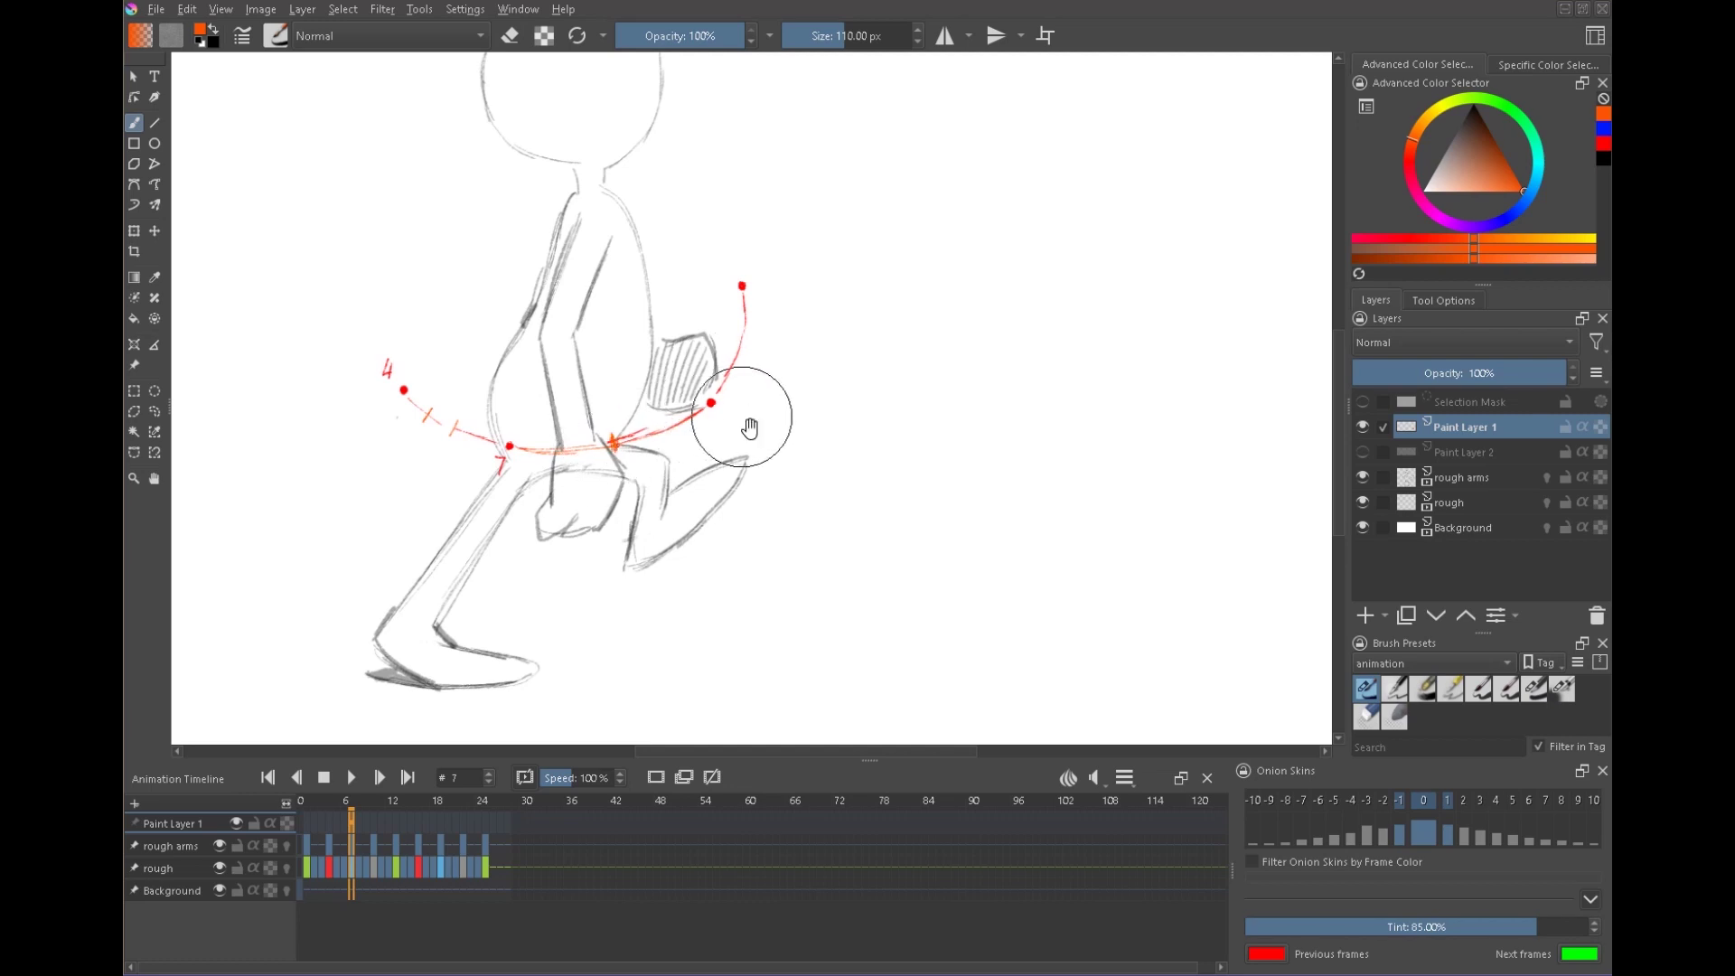
{"action": "left_click_drag", "start_coordinate": [771, 468], "coordinate": [824, 472]}
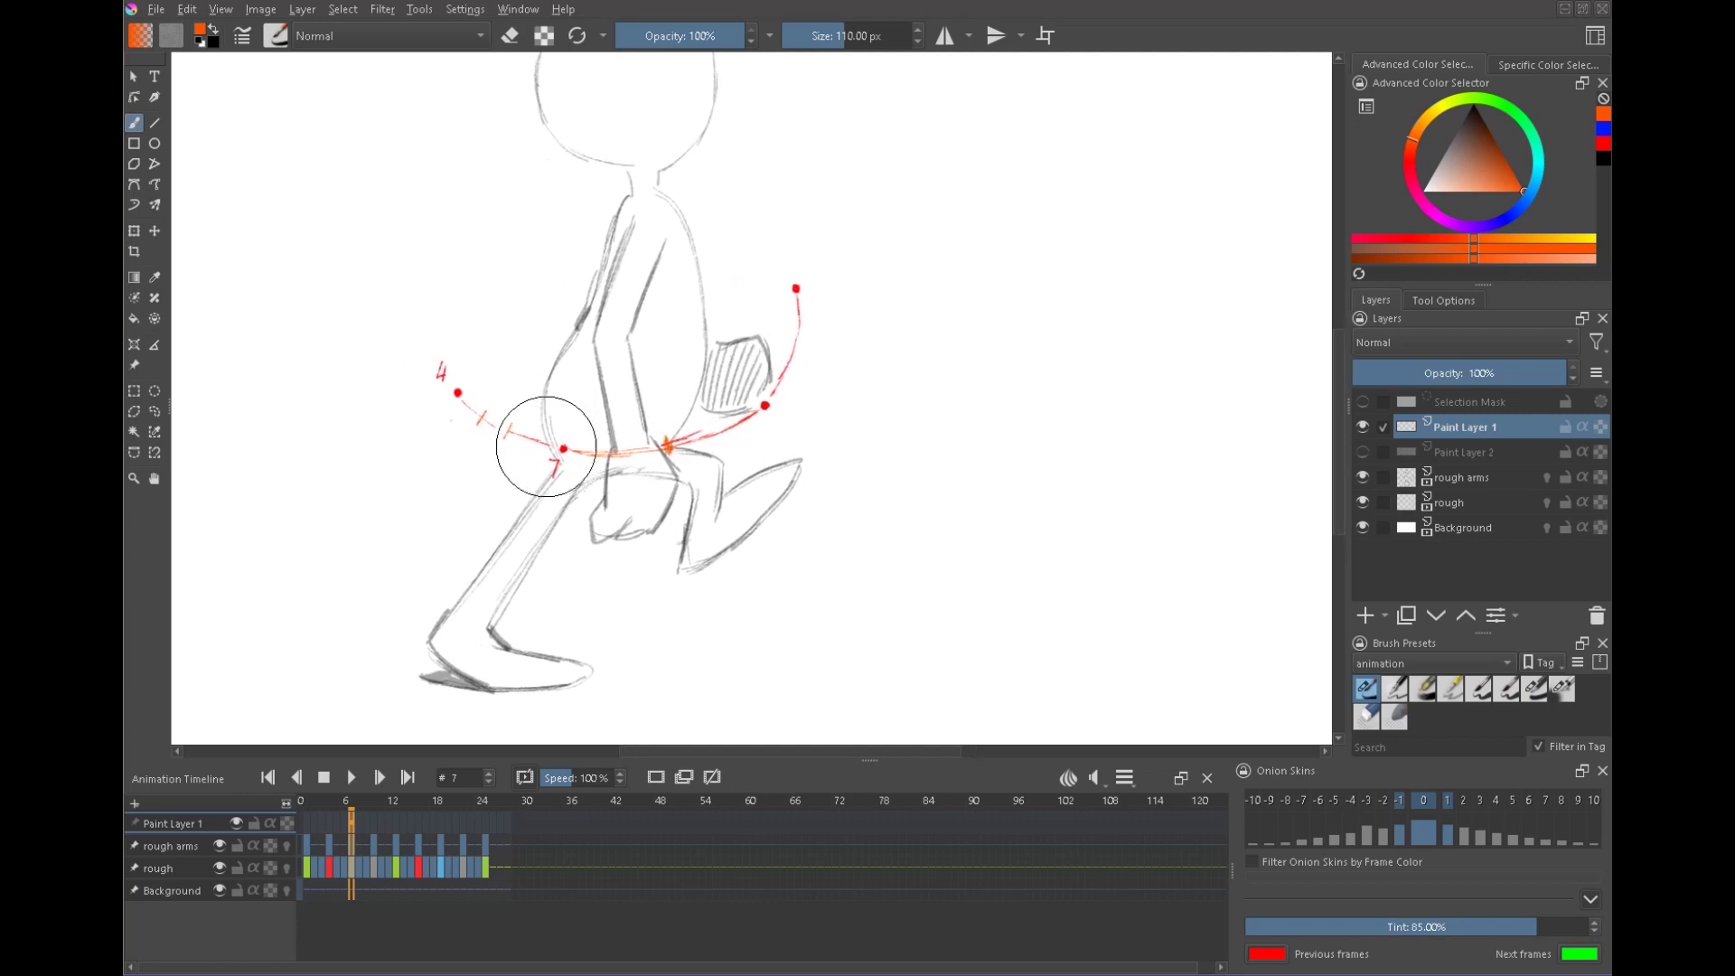
{"action": "key", "text": "e"}
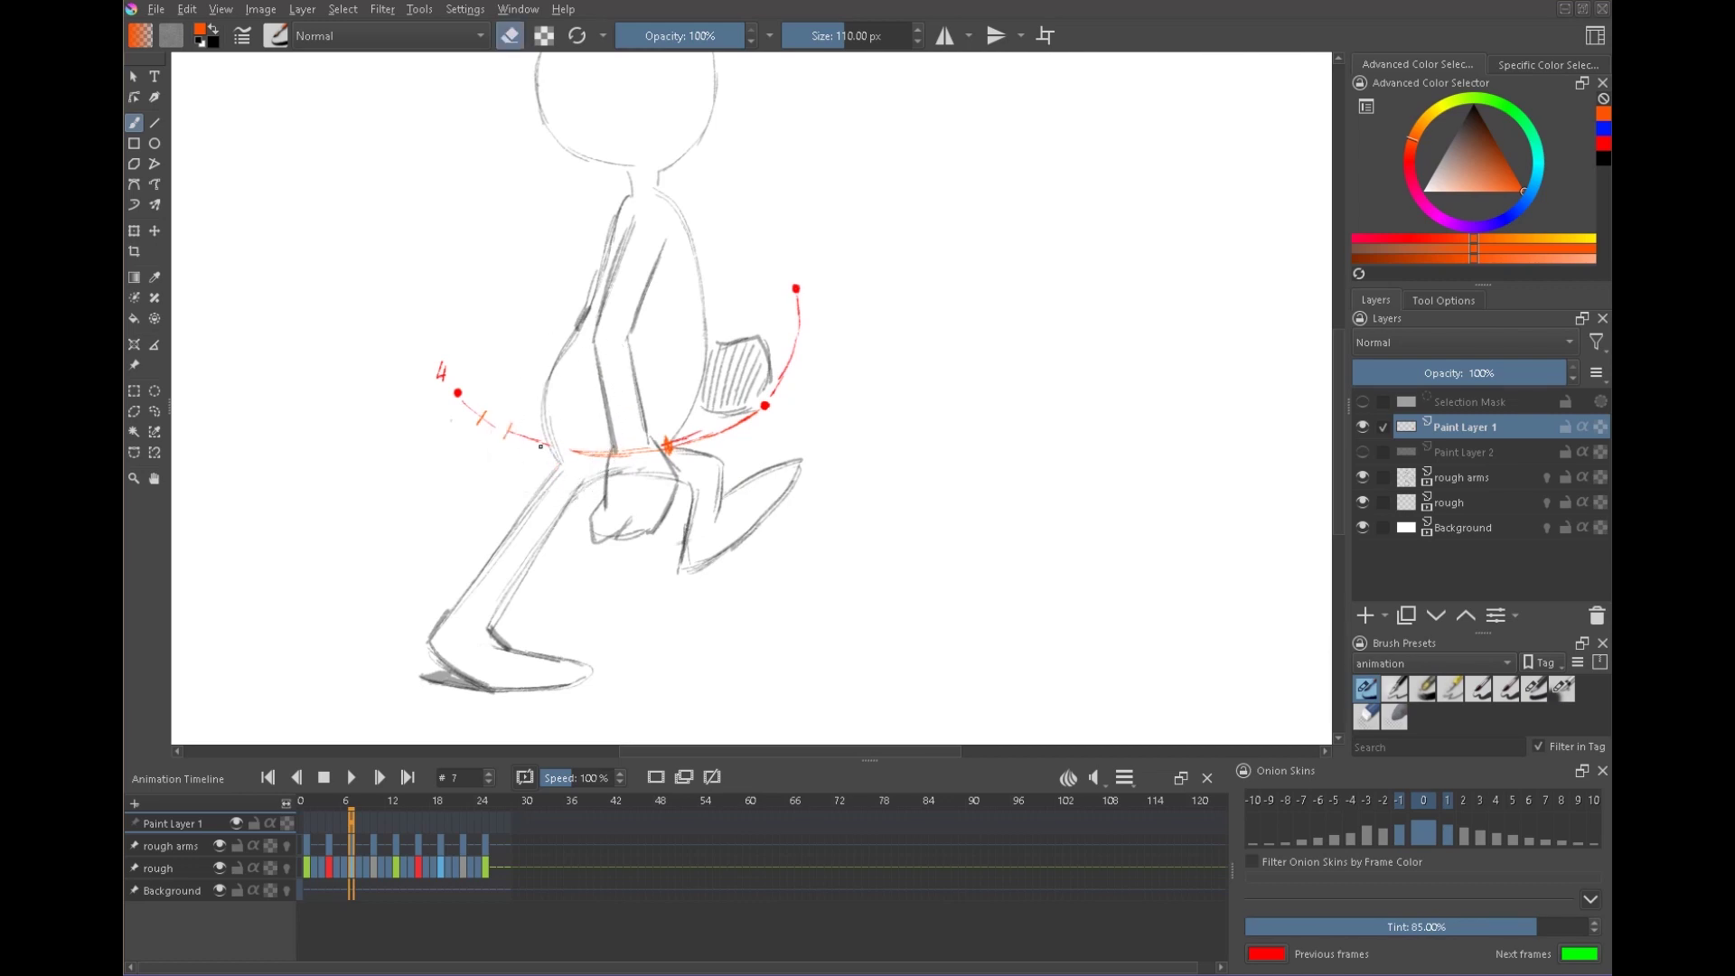
{"action": "key", "text": "e"}
{"action": "left_click_drag", "start_coordinate": [519, 464], "coordinate": [524, 483]}
{"action": "left_click_drag", "start_coordinate": [664, 470], "coordinate": [678, 471]}
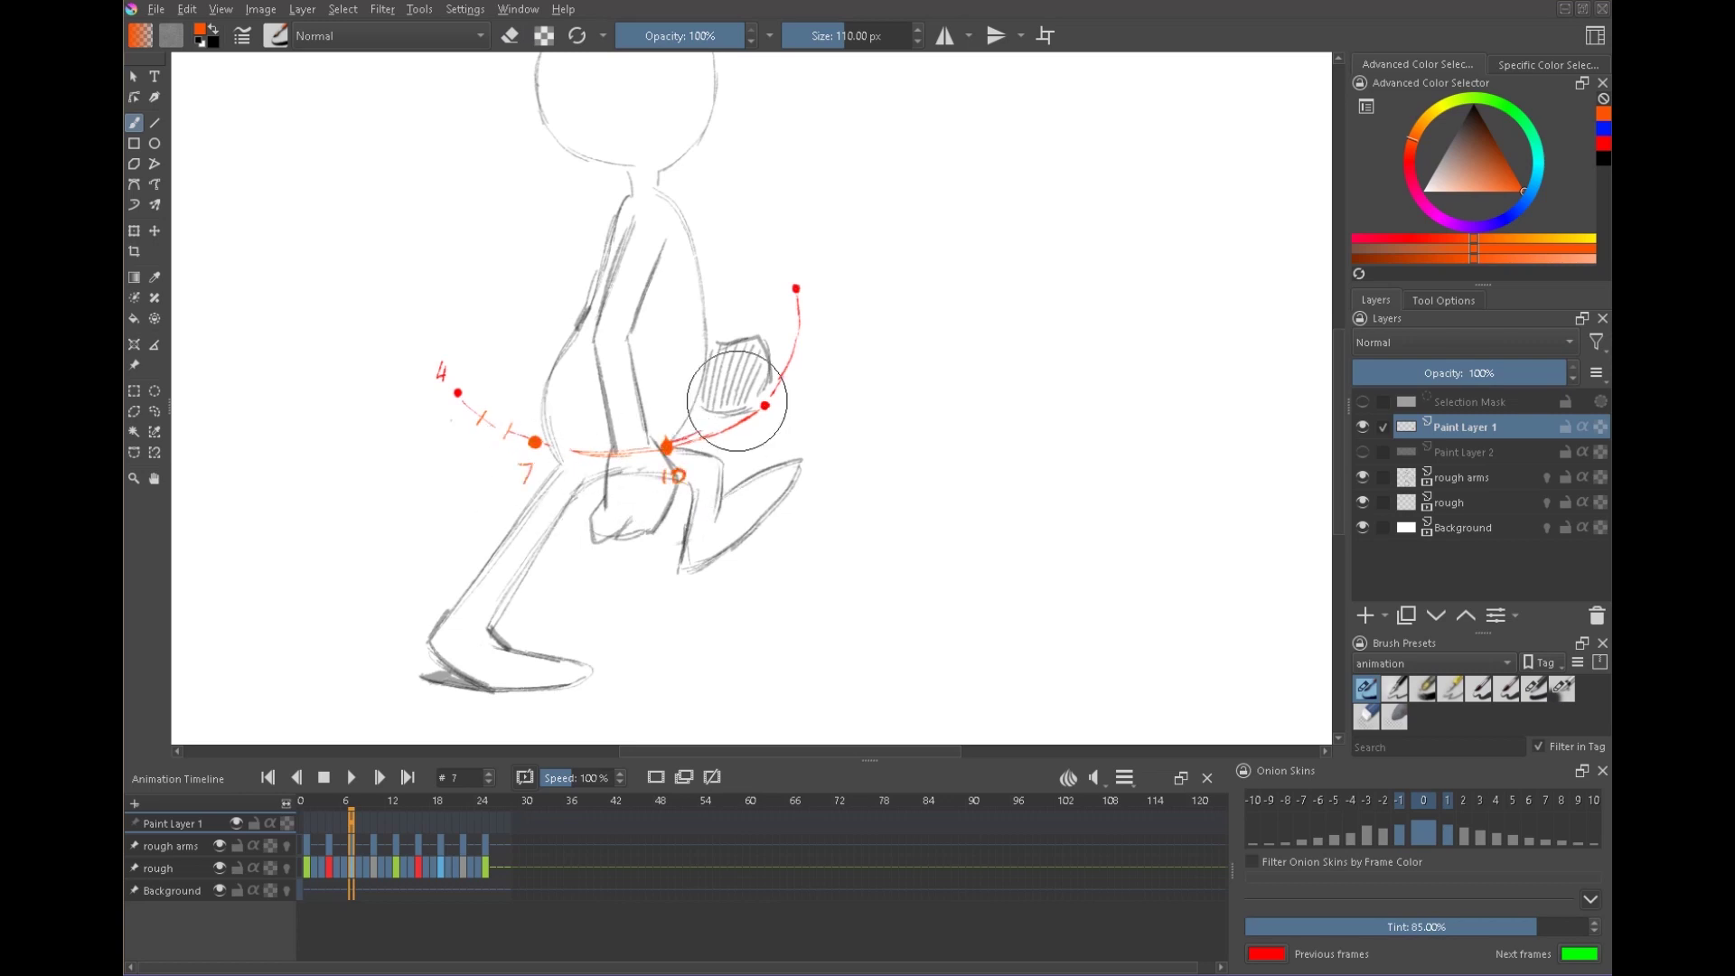
- Add orange in-between spacing ticks along the near wrist's arc, between the neighbouring dots
{"action": "left_click_drag", "start_coordinate": [621, 443], "coordinate": [622, 462]}
{"action": "mouse_move", "coordinate": [506, 423]}
{"action": "left_mouse_down"}
{"action": "mouse_move", "coordinate": [498, 439]}
{"action": "mouse_move", "coordinate": [474, 421]}
{"action": "left_mouse_up"}
{"action": "left_click_drag", "start_coordinate": [701, 428], "coordinate": [742, 424]}
{"action": "left_click_drag", "start_coordinate": [785, 352], "coordinate": [805, 321]}
{"action": "mouse_move", "coordinate": [677, 452]}
{"action": "left_mouse_down"}
{"action": "mouse_move", "coordinate": [735, 432]}
{"action": "mouse_move", "coordinate": [629, 452]}
{"action": "mouse_move", "coordinate": [538, 419]}
{"action": "mouse_move", "coordinate": [604, 440]}
{"action": "left_mouse_up"}
- Erase the 7 and 10 labels, redraw the arc's spacing ticks and dots cleanly in orange, and activate the rough arms layer
{"action": "key", "text": "e"}
{"action": "key", "text": "e"}
{"action": "key", "text": "e"}
{"action": "key", "text": "e"}
{"action": "key", "text": "e"}
{"action": "key", "text": "e"}
{"action": "key", "text": "e"}
{"action": "key", "text": "e"}
{"action": "key", "text": "e"}
{"action": "key", "text": "e"}
{"action": "mouse_move", "coordinate": [510, 404]}
{"action": "left_mouse_down"}
{"action": "mouse_move", "coordinate": [551, 423]}
{"action": "mouse_move", "coordinate": [500, 407]}
{"action": "left_mouse_up"}
{"action": "left_click_drag", "start_coordinate": [529, 406], "coordinate": [519, 427]}
{"action": "mouse_move", "coordinate": [620, 431]}
{"action": "left_mouse_down"}
{"action": "mouse_move", "coordinate": [619, 452]}
{"action": "mouse_move", "coordinate": [674, 452]}
{"action": "left_mouse_up"}
{"action": "key", "text": "e"}
{"action": "mouse_move", "coordinate": [775, 407]}
{"action": "left_mouse_down"}
{"action": "mouse_move", "coordinate": [832, 345]}
{"action": "mouse_move", "coordinate": [810, 453]}
{"action": "mouse_move", "coordinate": [880, 399]}
{"action": "left_mouse_up"}
{"action": "key", "text": "e"}
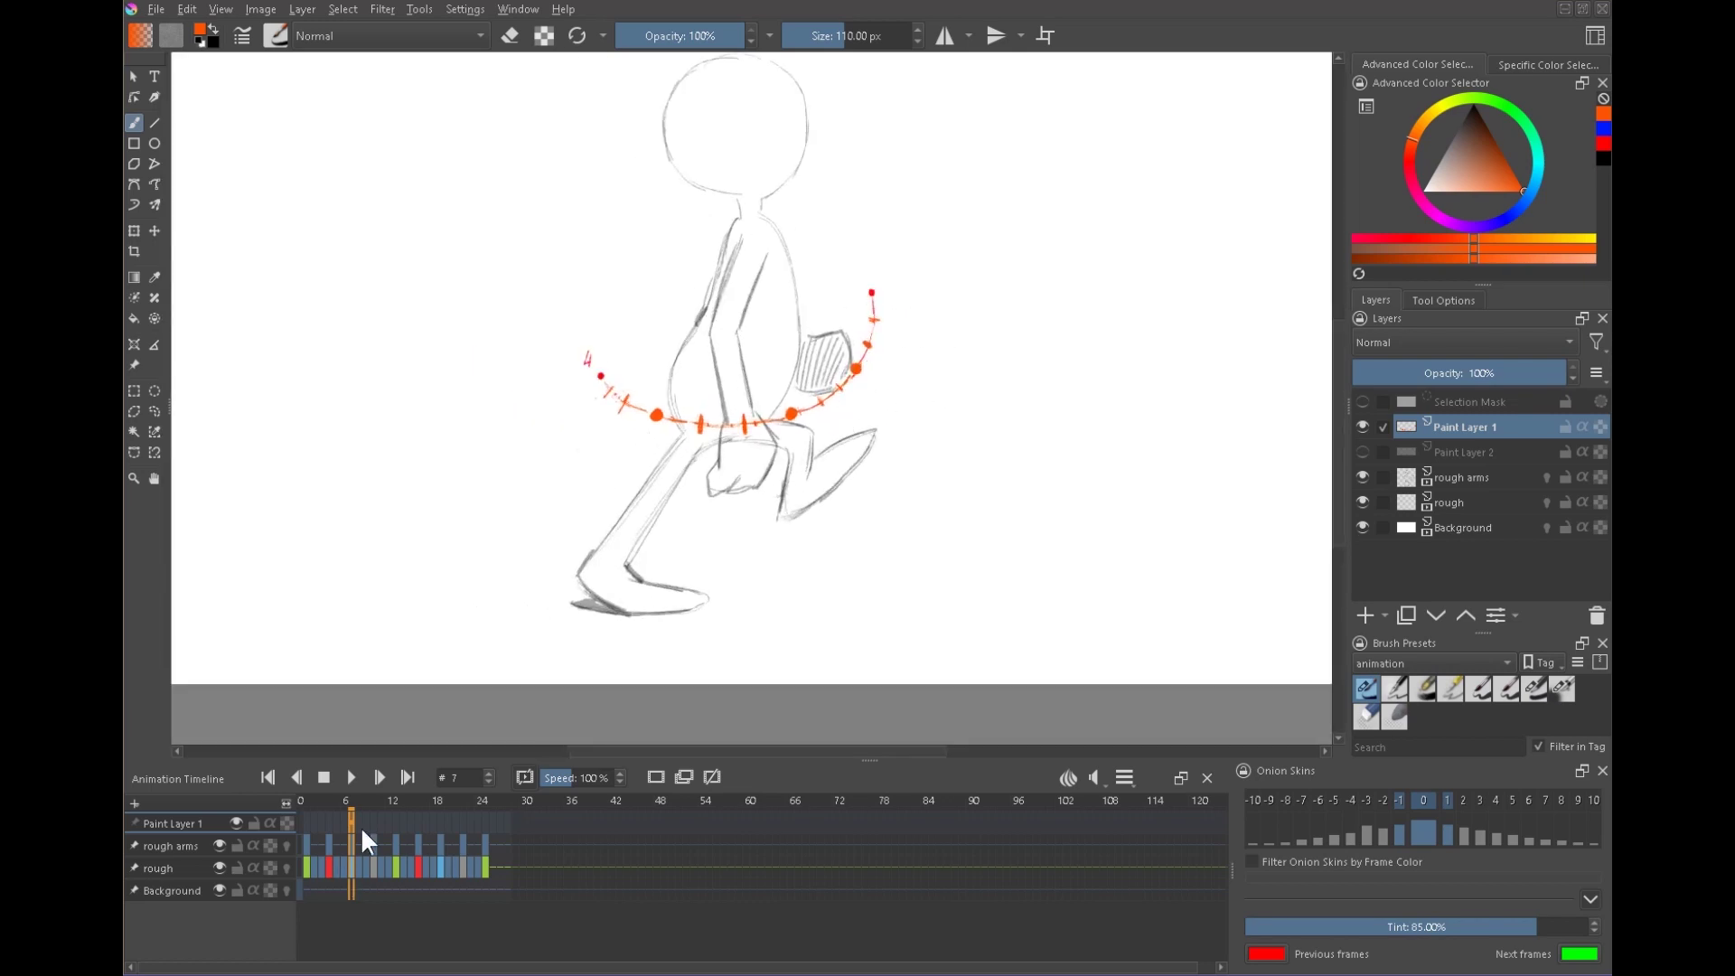
{"action": "left_click", "coordinate": [1447, 470]}
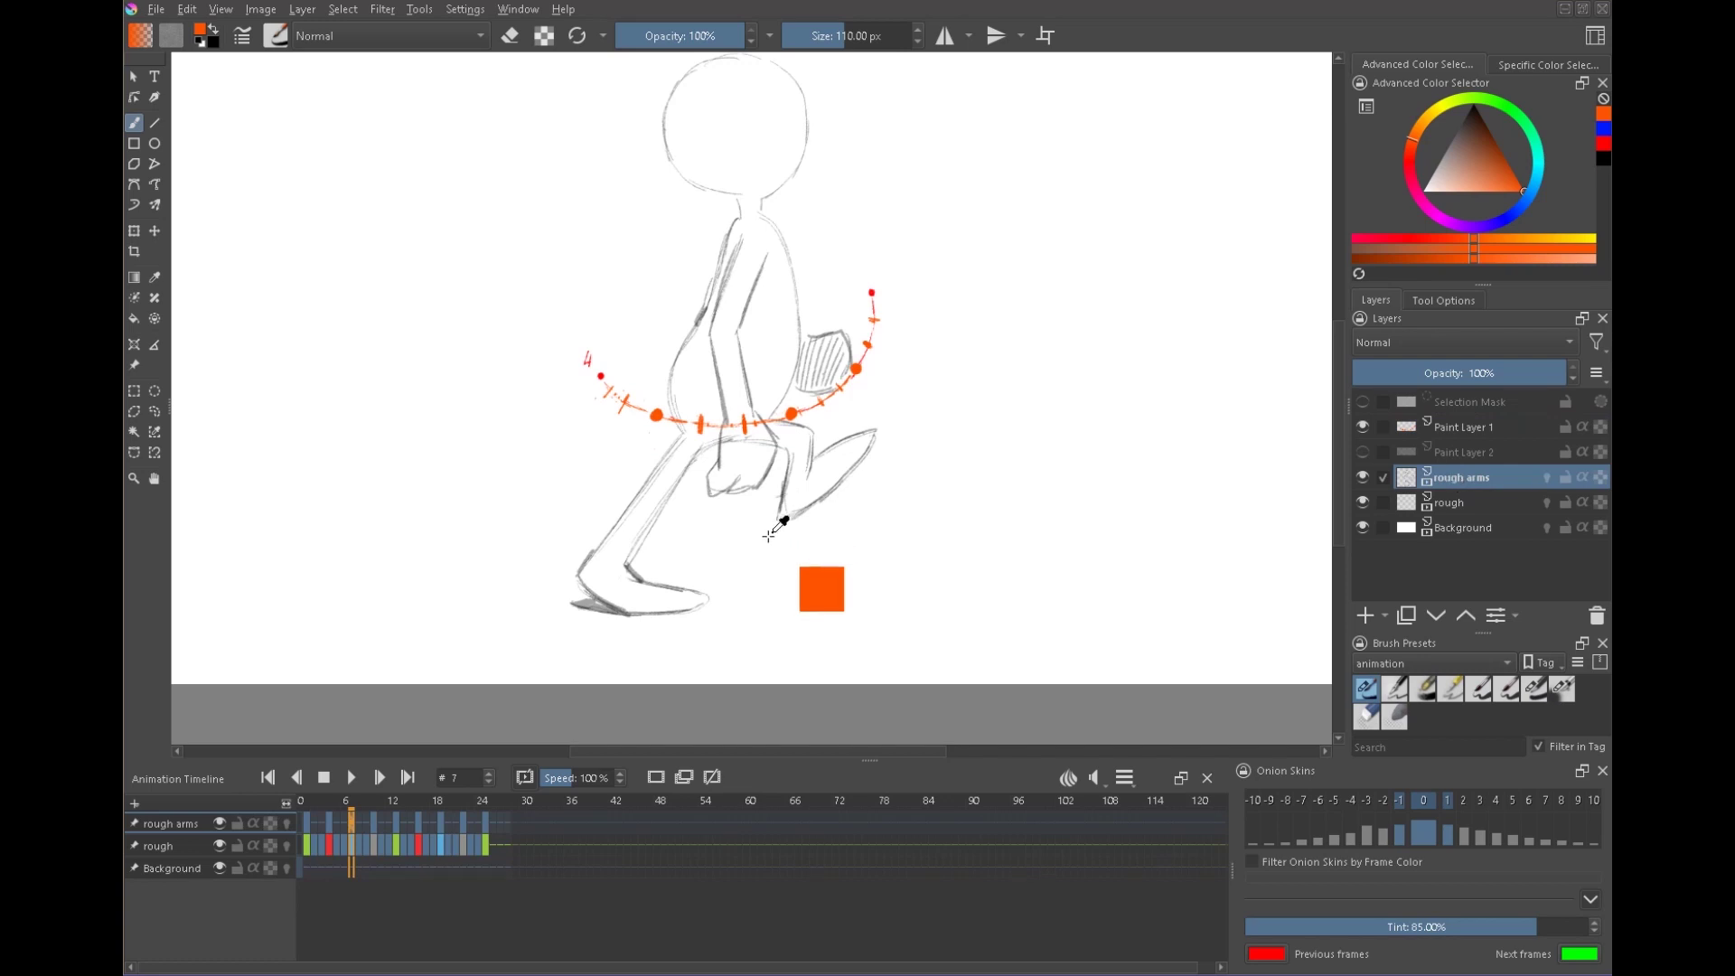
{"action": "key", "text": "ctrl+t"}
{"action": "mouse_move", "coordinate": [884, 498]}
{"action": "left_mouse_down"}
{"action": "mouse_move", "coordinate": [910, 502]}
{"action": "mouse_move", "coordinate": [886, 515]}
{"action": "left_mouse_up"}
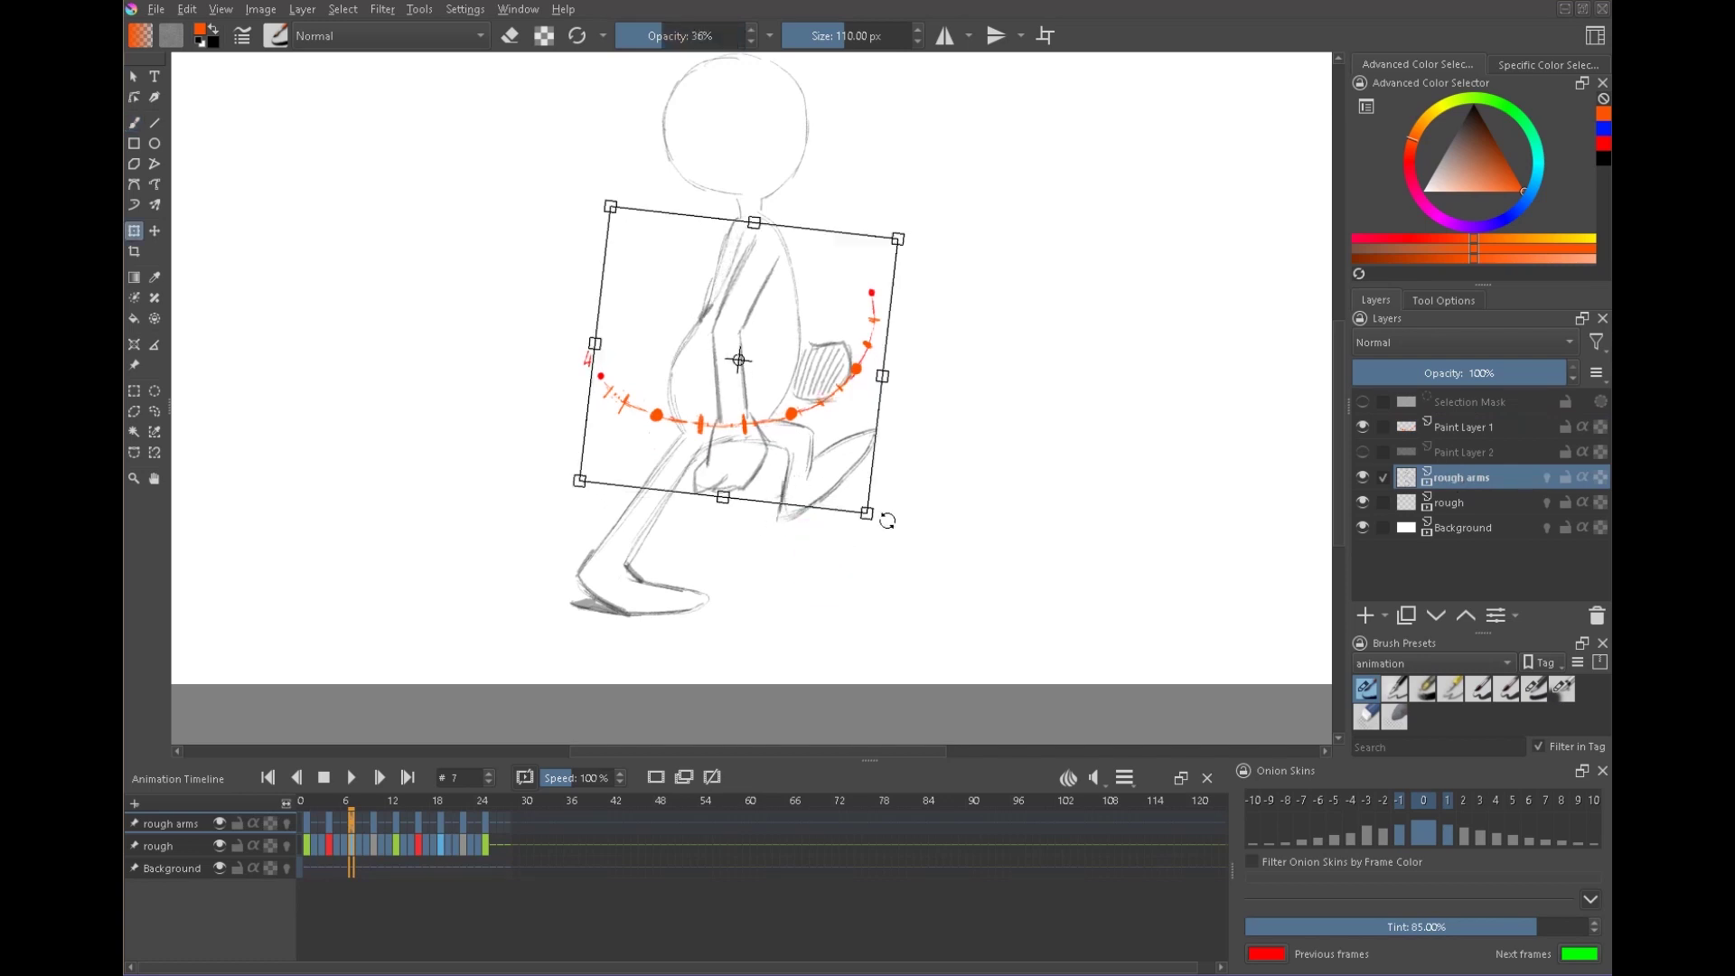
{"action": "mouse_move", "coordinate": [756, 464]}
{"action": "left_mouse_down"}
{"action": "mouse_move", "coordinate": [743, 472]}
{"action": "mouse_move", "coordinate": [763, 465]}
{"action": "left_mouse_up"}
{"action": "left_click_drag", "start_coordinate": [953, 464], "coordinate": [940, 425]}
- Lasso the near arm at frame 7 and rotate it about the shoulder to match the orange spacing on the arc
{"action": "key", "text": "l"}
{"action": "left_click_drag", "start_coordinate": [761, 365], "coordinate": [773, 336]}
{"action": "key", "text": "ctrl+t"}
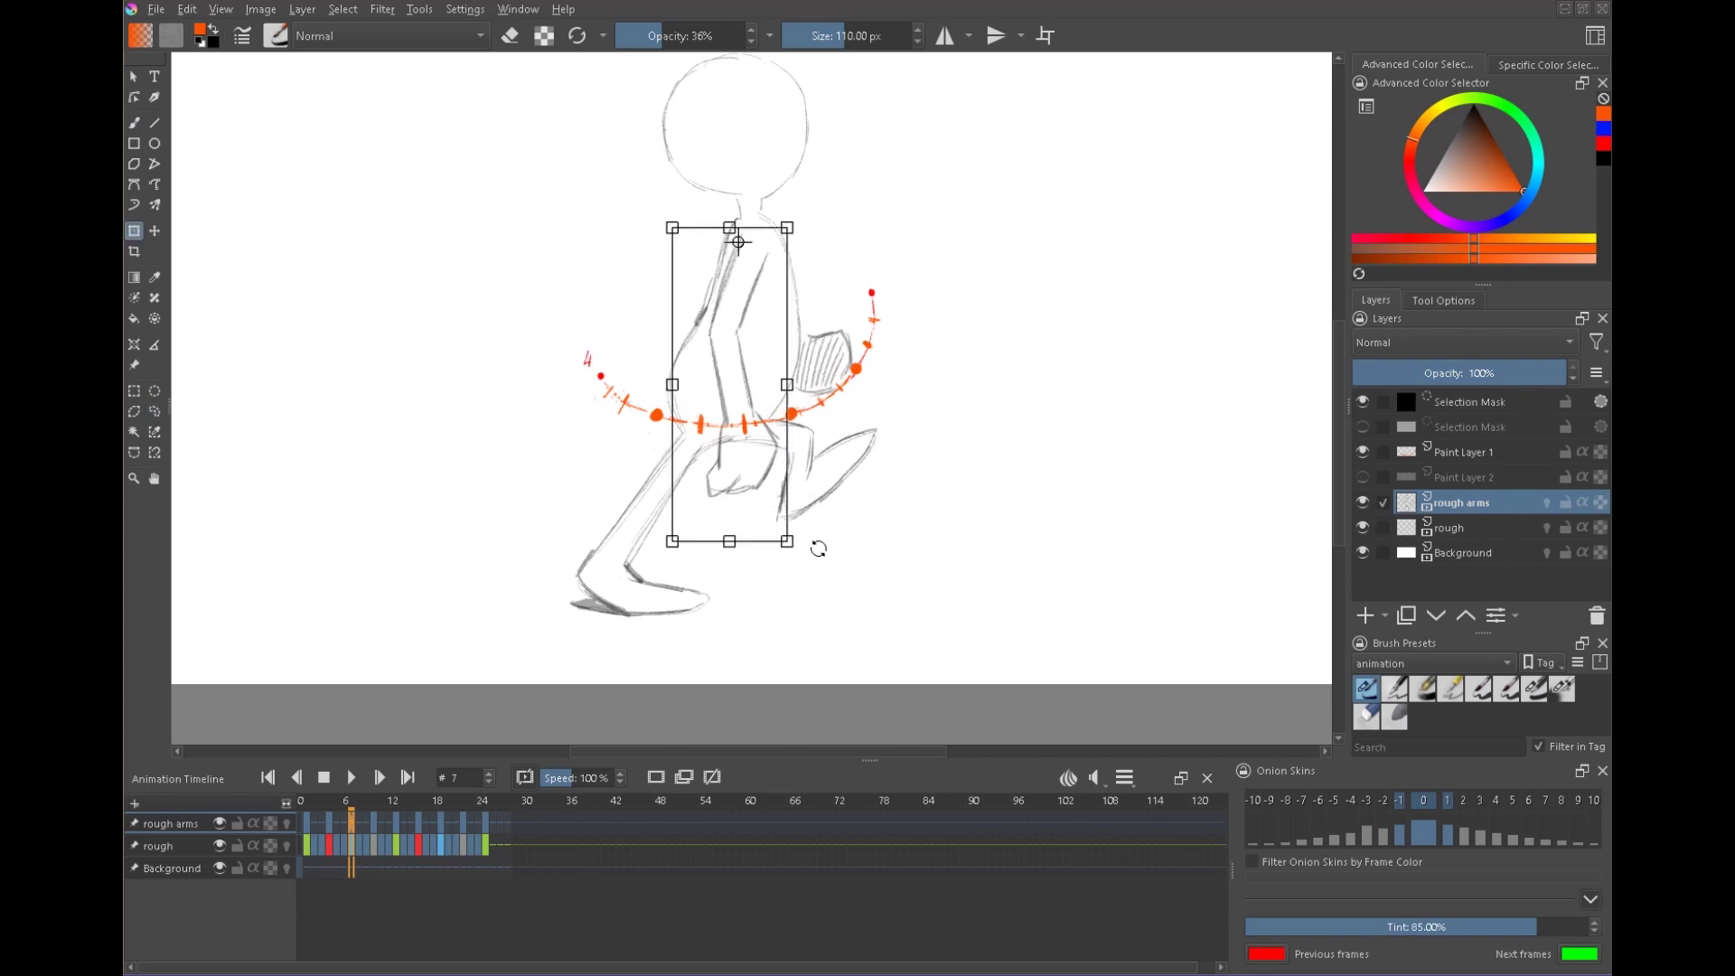
{"action": "left_click_drag", "start_coordinate": [609, 380], "coordinate": [556, 394]}
{"action": "left_click_drag", "start_coordinate": [730, 568], "coordinate": [801, 526]}
- Lasso the near arm at frame 4, rotate it about the shoulder to match its orange dot, and deselect it
{"action": "left_click", "coordinate": [329, 823]}
{"action": "key", "text": "ctrl+shift+a"}
{"action": "key", "text": "l"}
{"action": "mouse_move", "coordinate": [720, 273]}
{"action": "left_mouse_down"}
{"action": "mouse_move", "coordinate": [561, 514]}
{"action": "mouse_move", "coordinate": [716, 285]}
{"action": "left_mouse_up"}
{"action": "key", "text": "ctrl+t"}
{"action": "left_click_drag", "start_coordinate": [620, 395], "coordinate": [677, 270]}
{"action": "left_click_drag", "start_coordinate": [739, 542], "coordinate": [687, 548]}
{"action": "left_click", "coordinate": [132, 78]}
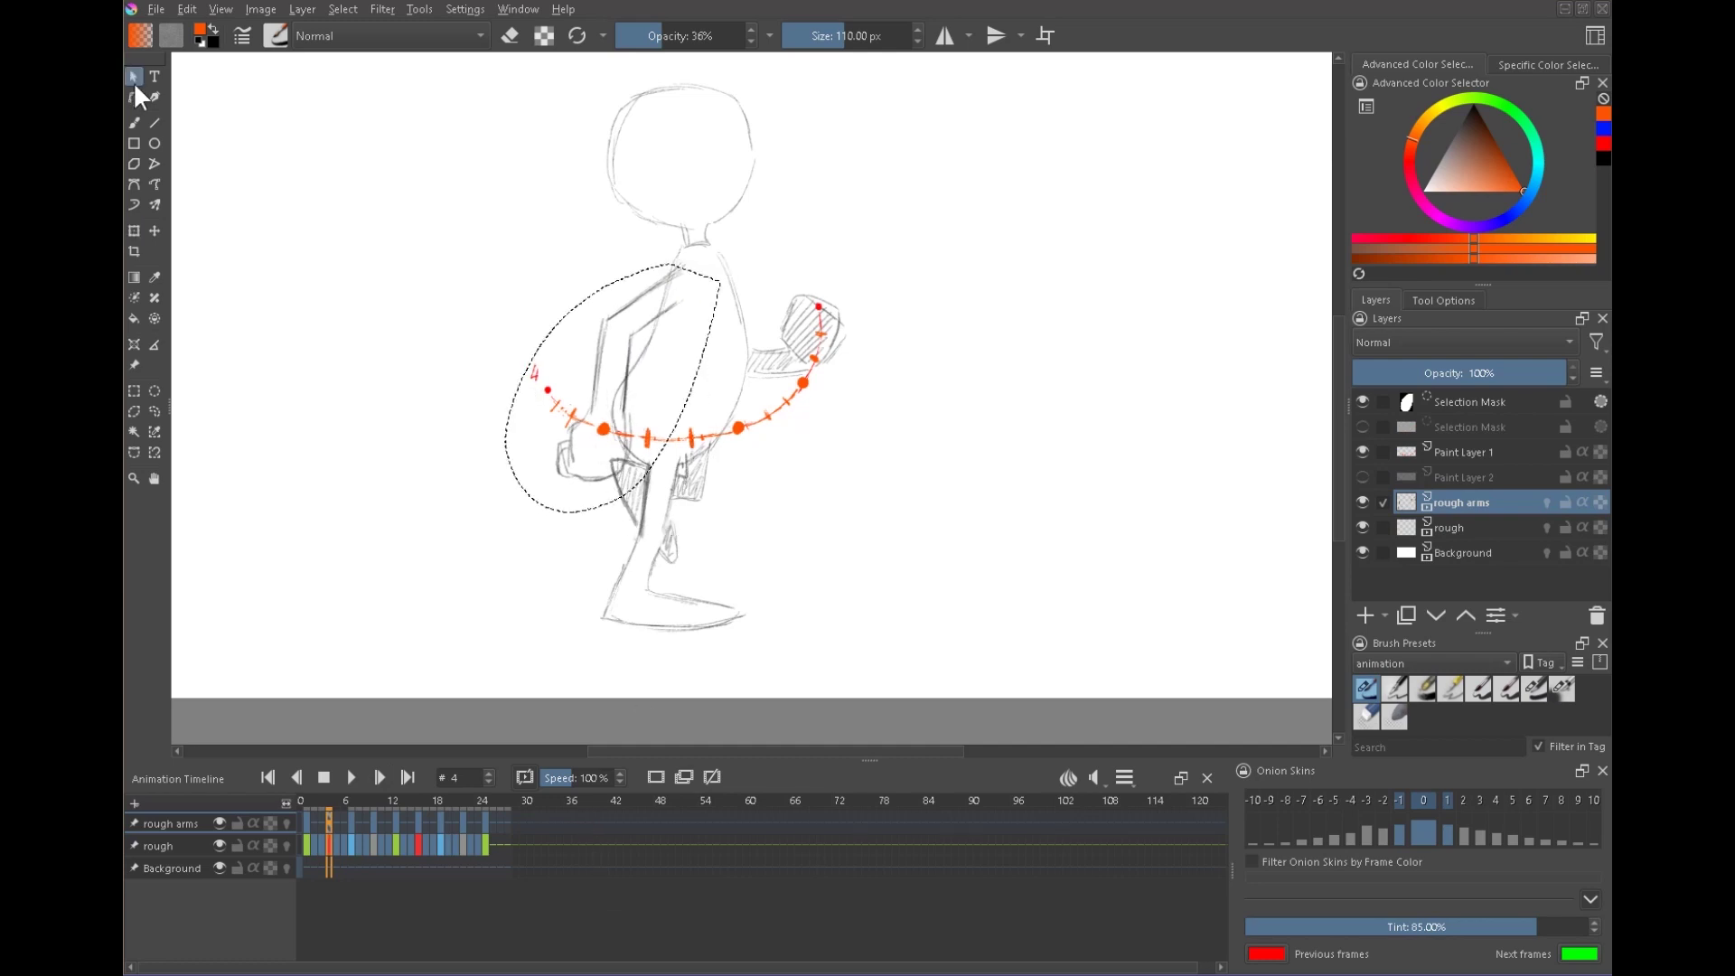
{"action": "key", "text": "ctrl+shift+a"}
- Flip between frames 1 and 4 to check the near arm's adjusted swing
{"action": "key", "text": "Left"}
{"action": "key", "text": "Left"}
{"action": "key", "text": "Left"}
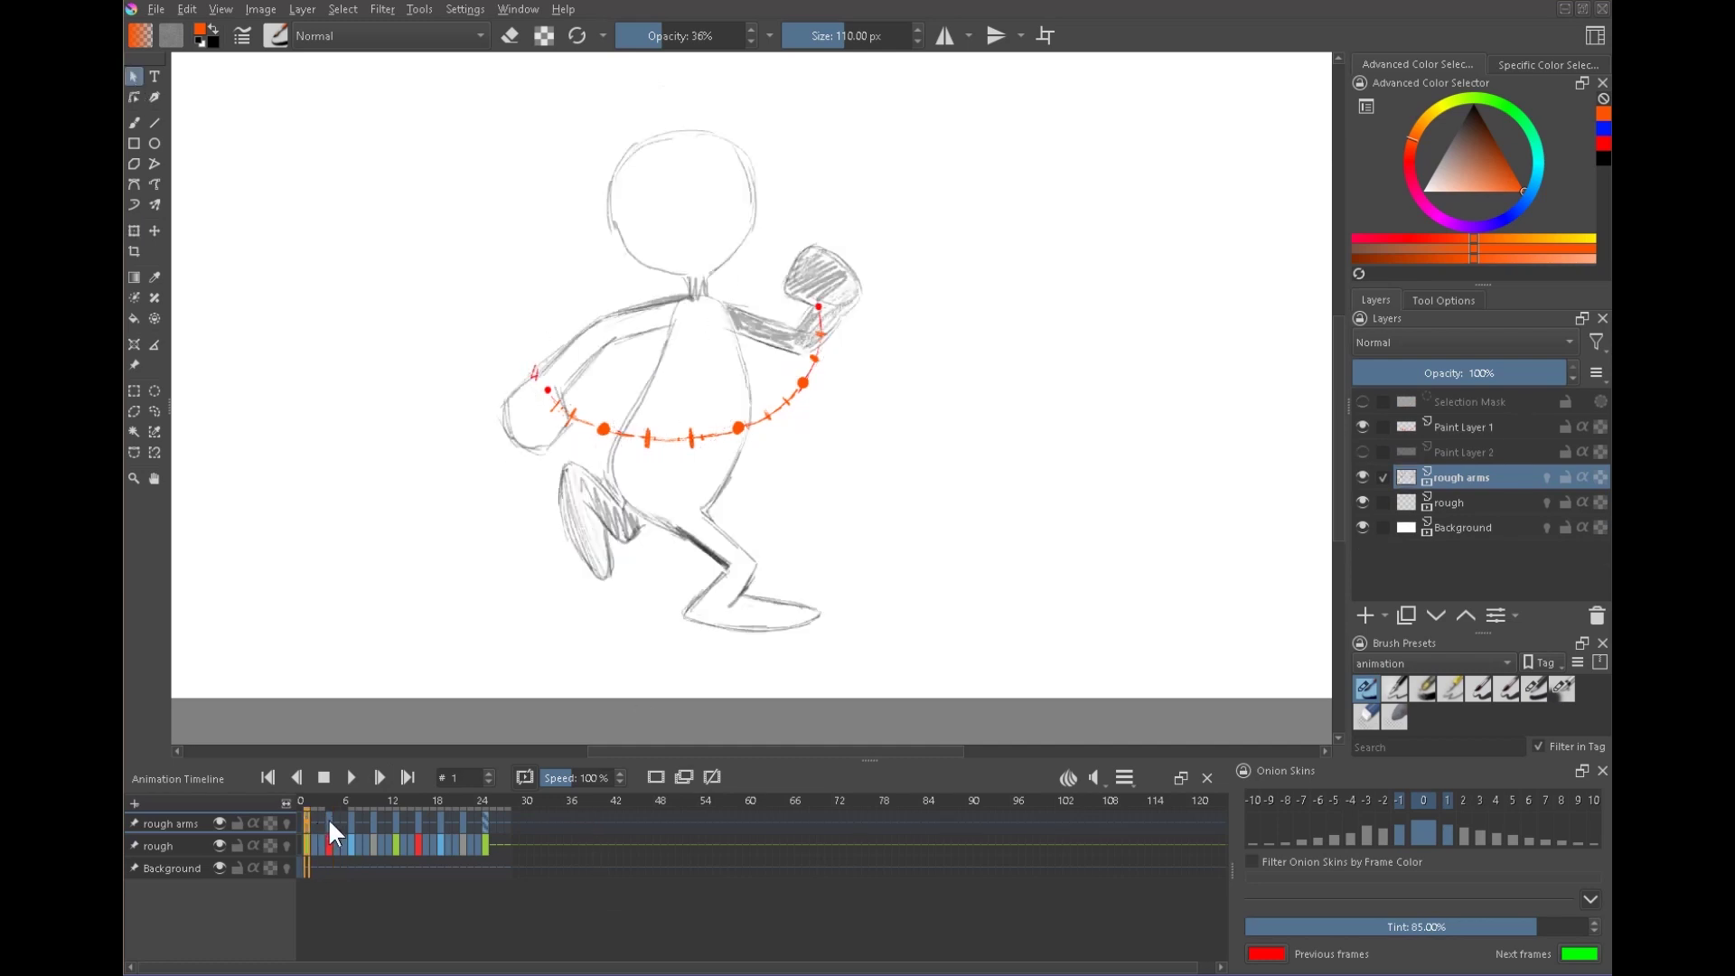
{"action": "left_click", "coordinate": [329, 816]}
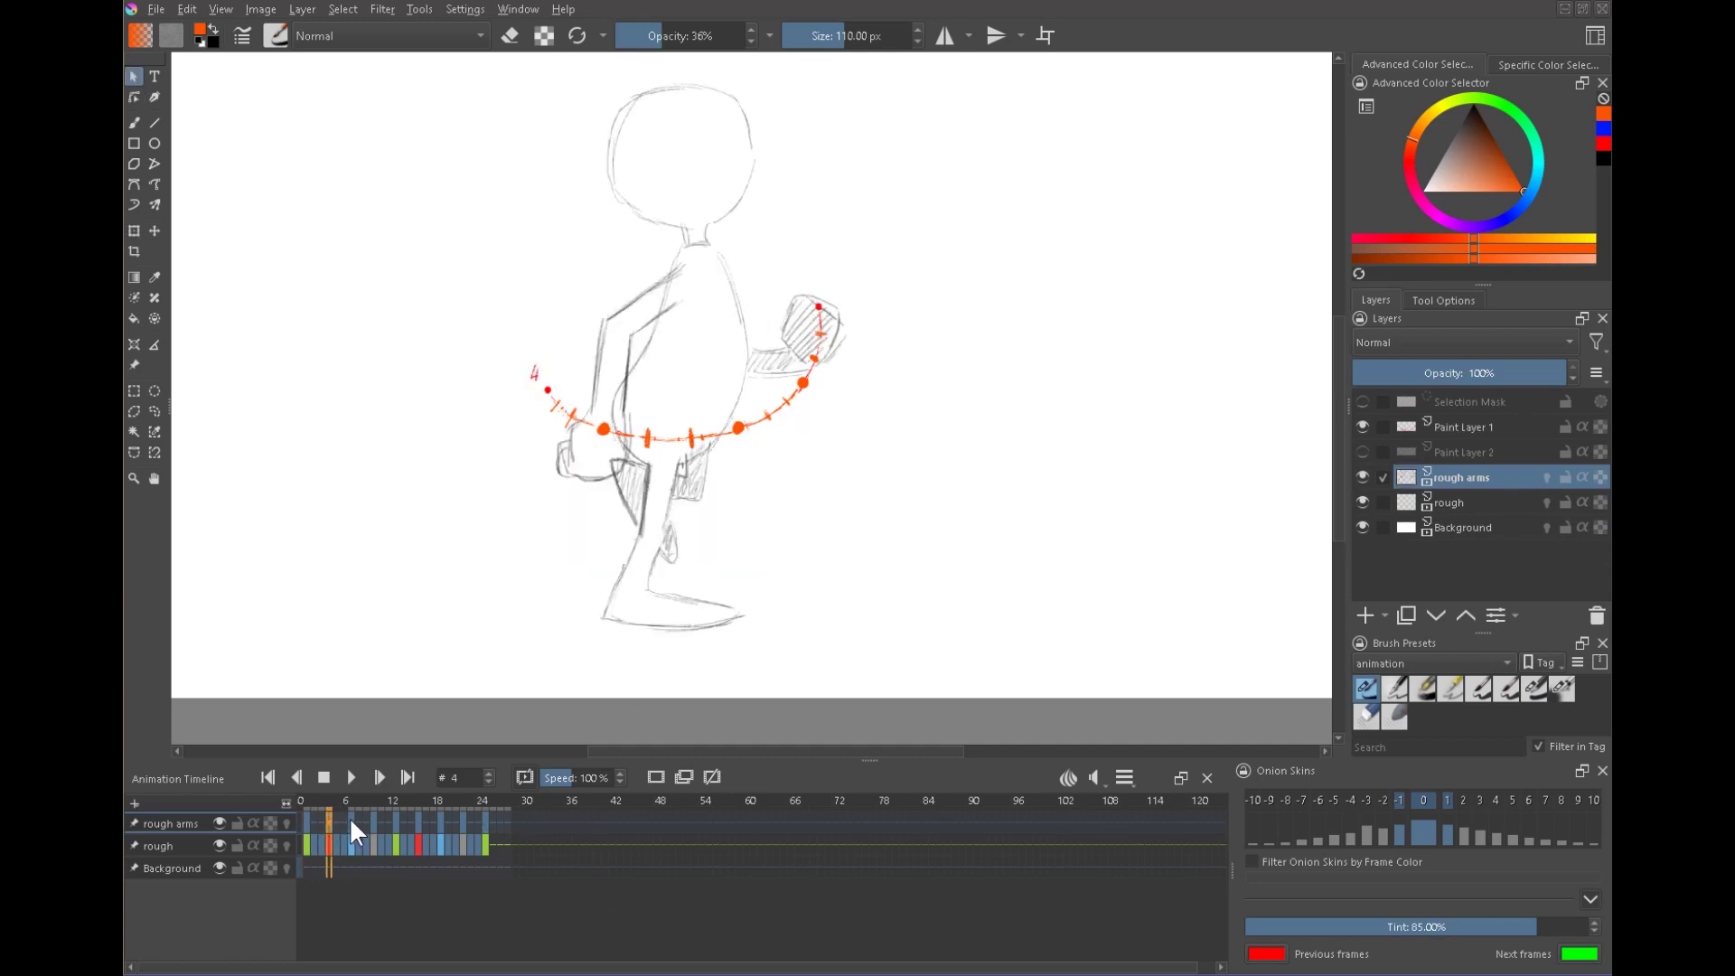
- Lasso the near arm at frame 10, rotate it slightly upward to follow the orange arc spacing, and deselect it
{"action": "left_click", "coordinate": [351, 816]}
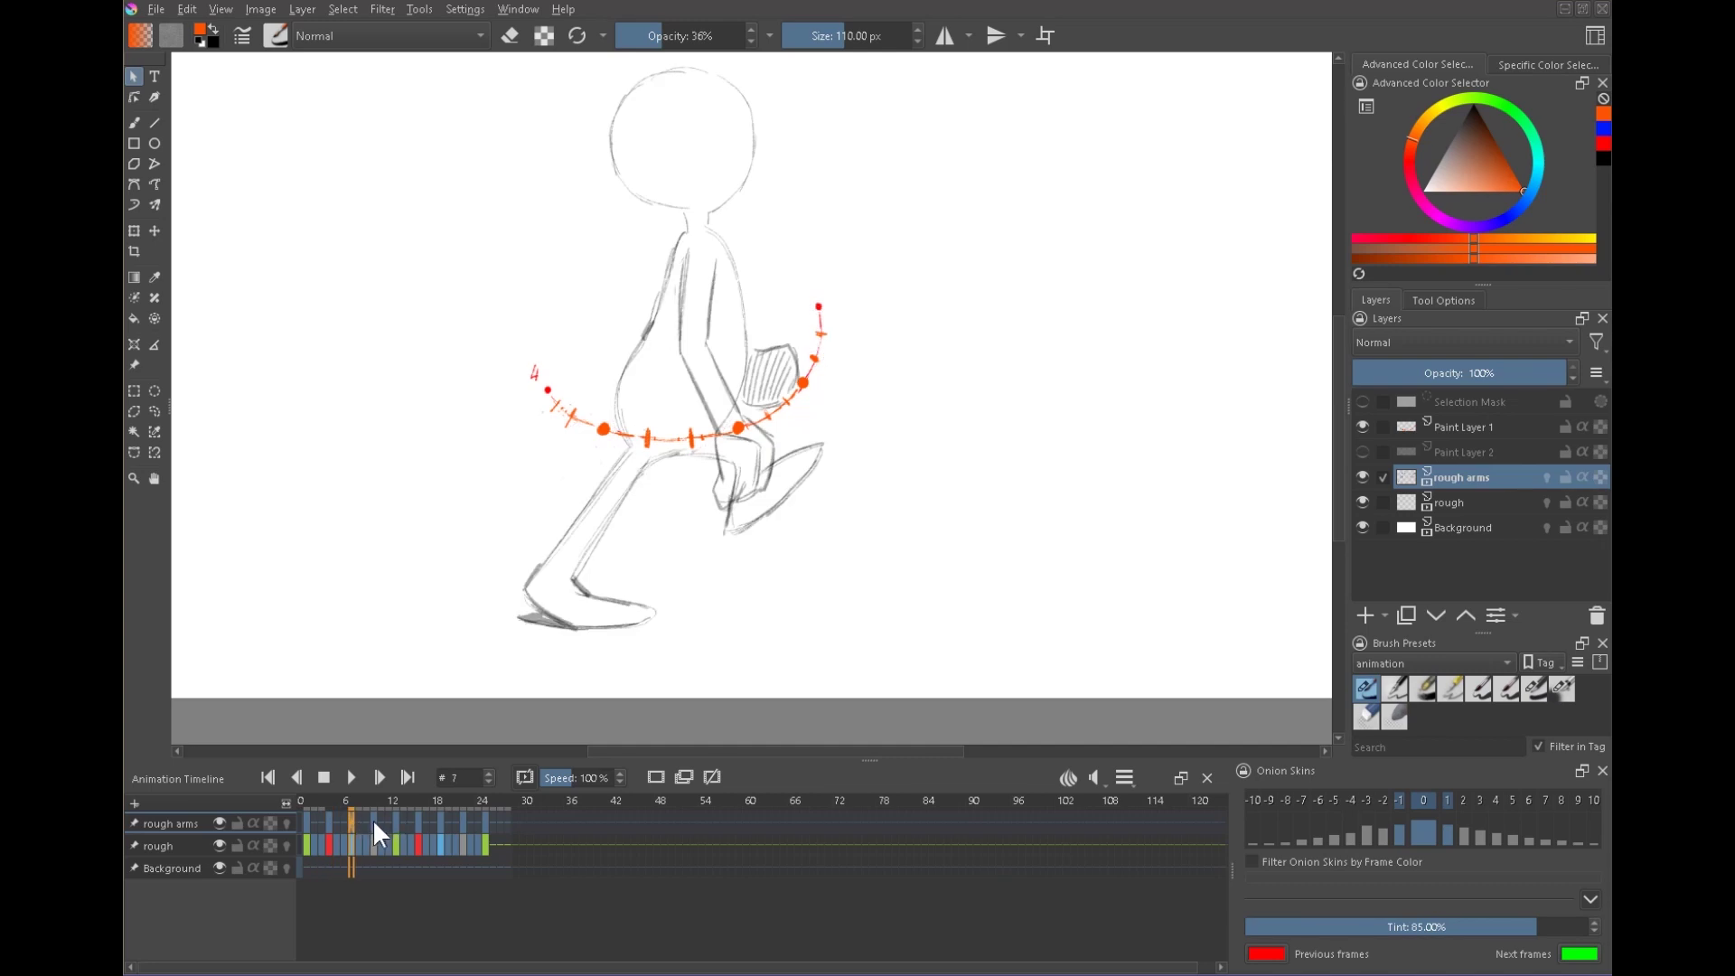
{"action": "left_click", "coordinate": [373, 819]}
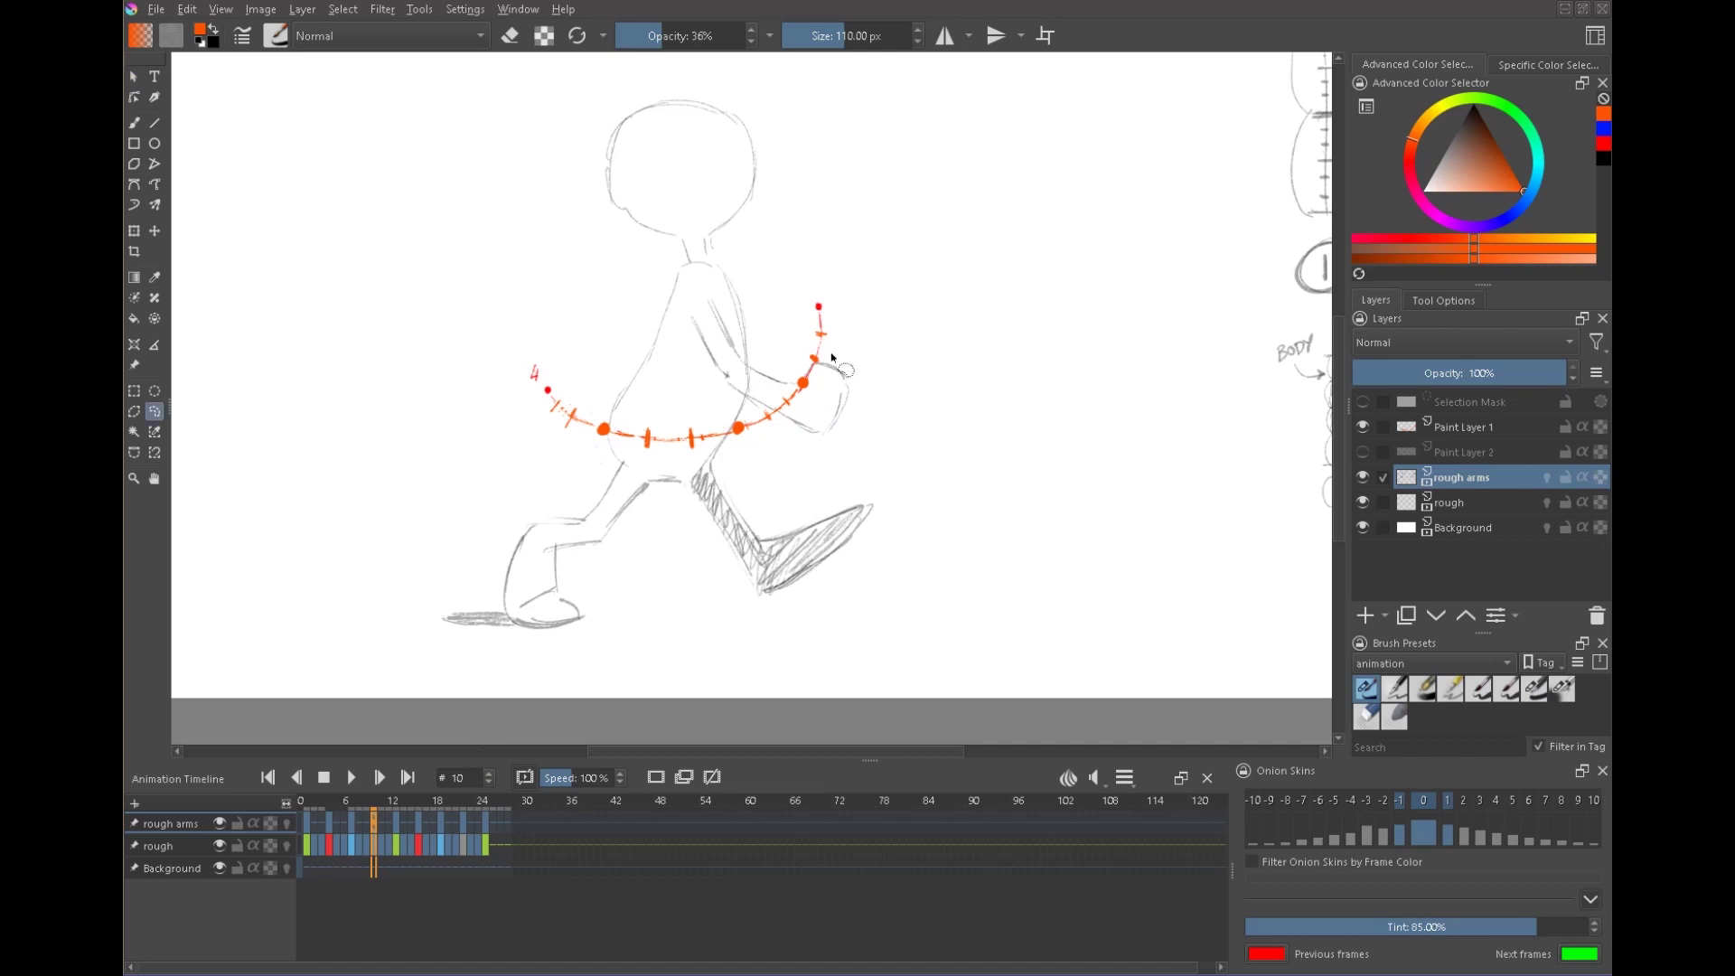
{"action": "left_click_drag", "start_coordinate": [702, 395], "coordinate": [835, 370]}
{"action": "key", "text": "ctrl+t"}
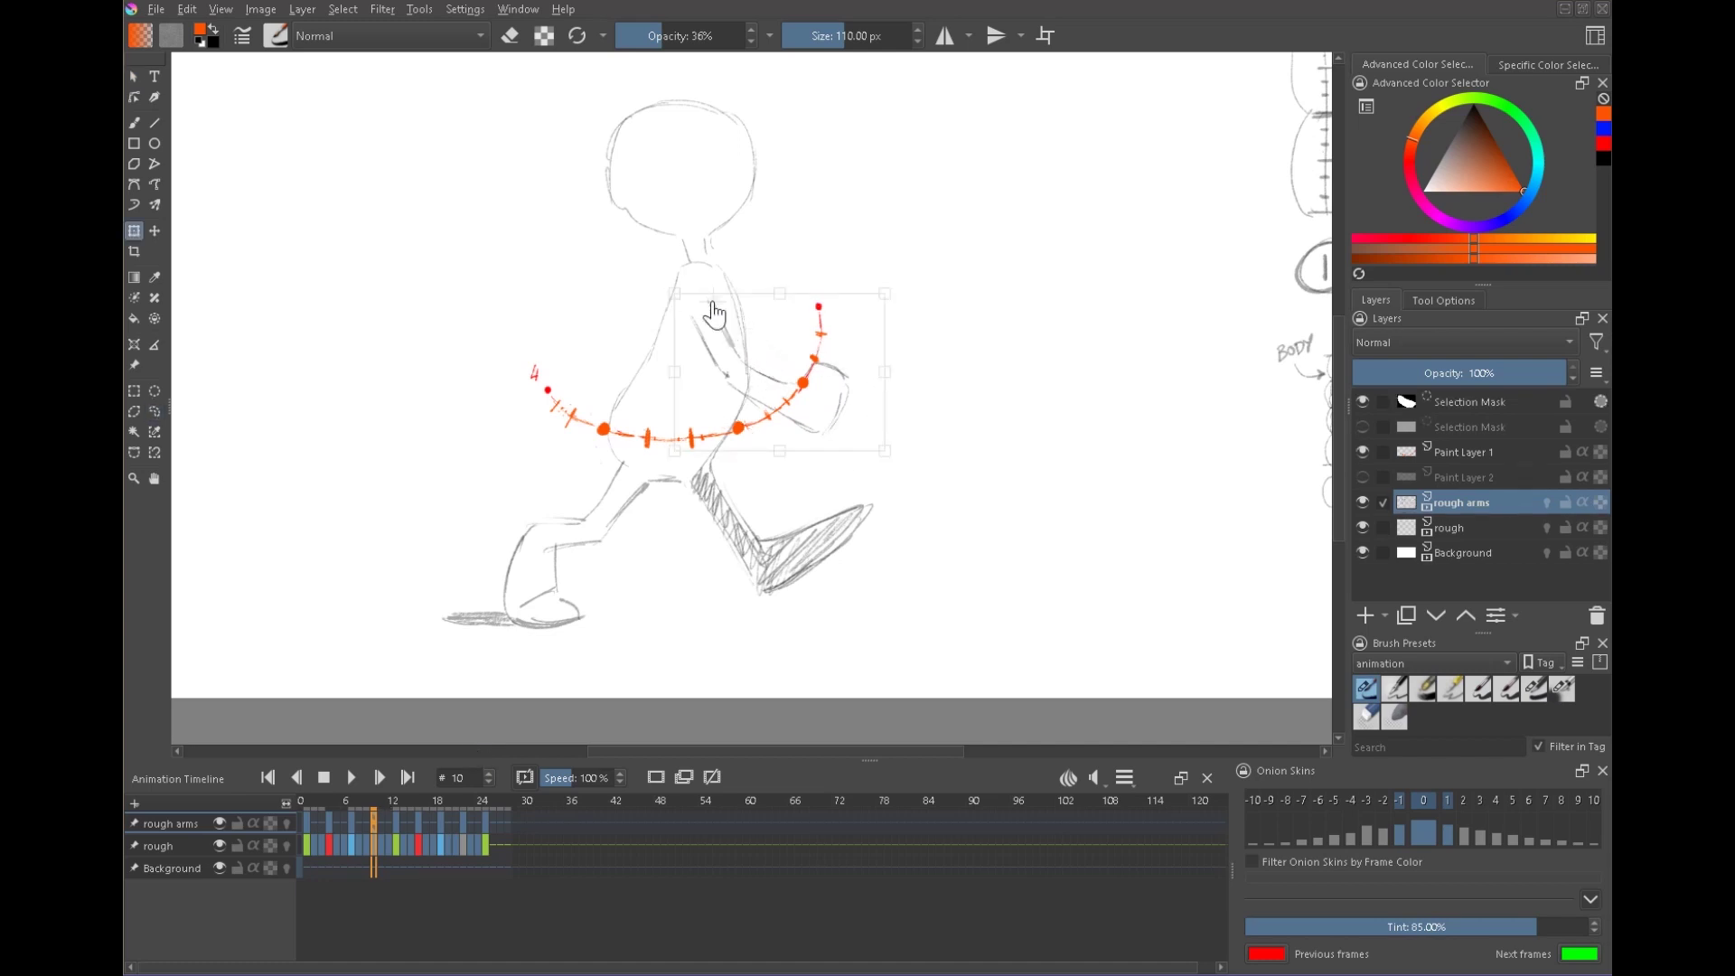
{"action": "left_click_drag", "start_coordinate": [906, 452], "coordinate": [930, 420]}
{"action": "key", "text": "Return"}
{"action": "key", "text": "ctrl+shift+a"}
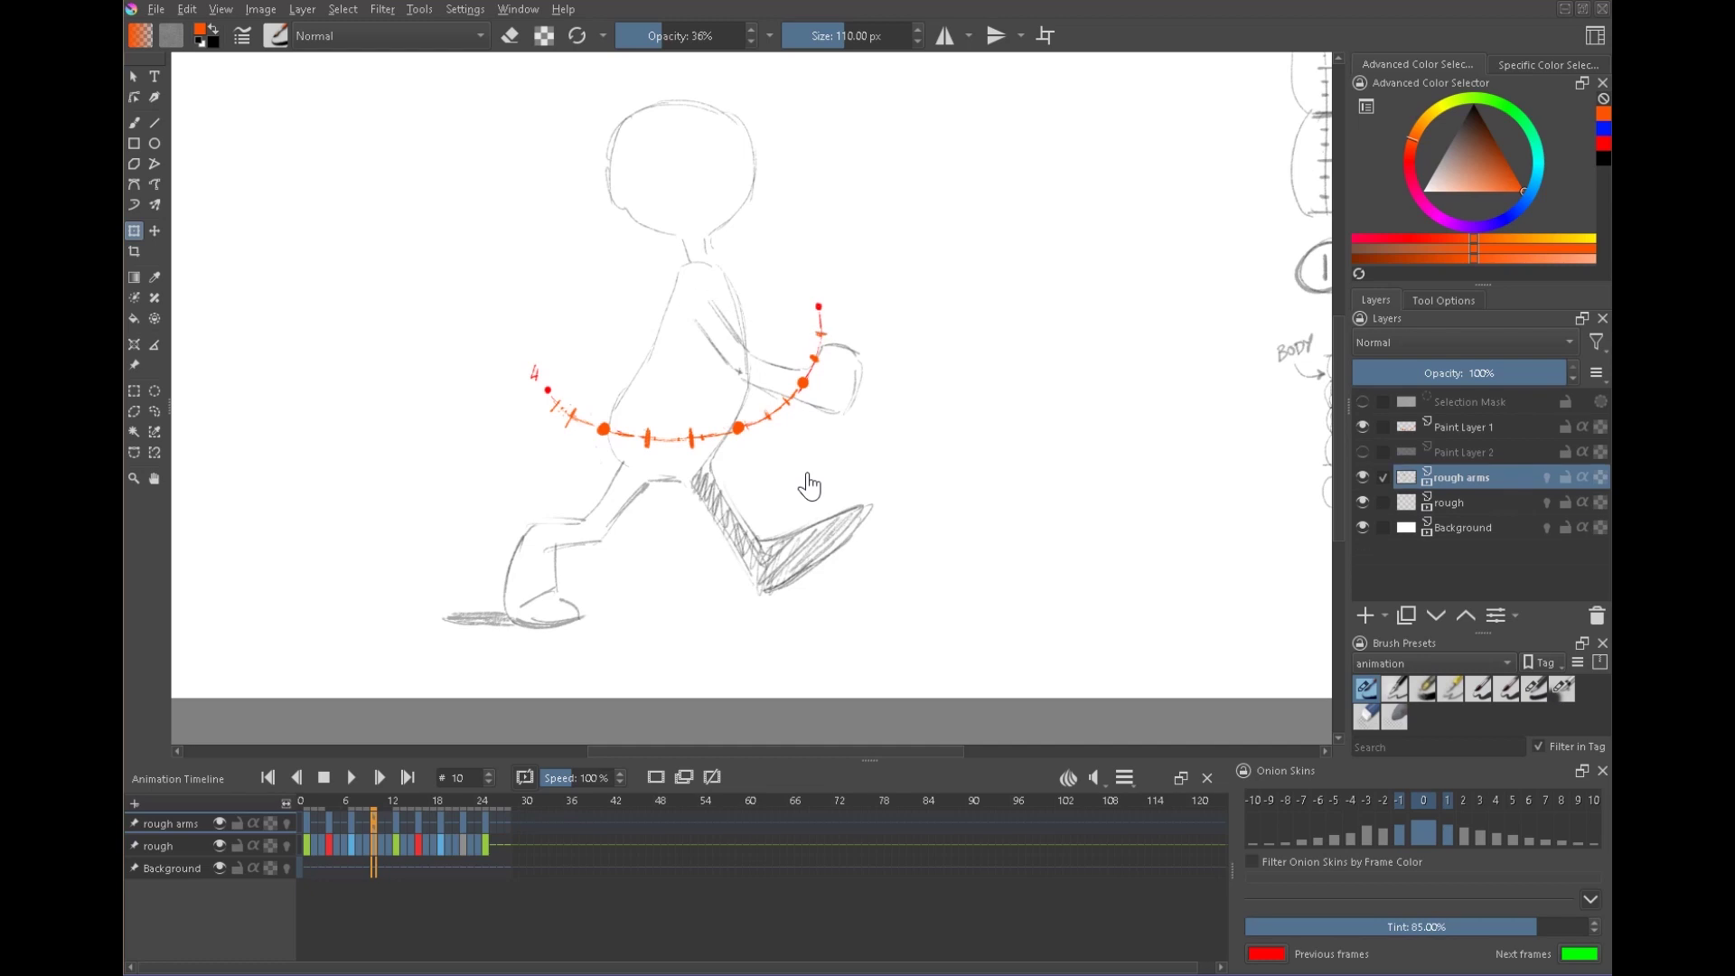
- Check the arm poses at frames 13 and 16 and play the walk cycle against the orange arc
{"action": "left_click", "coordinate": [394, 815]}
{"action": "left_click", "coordinate": [416, 816]}
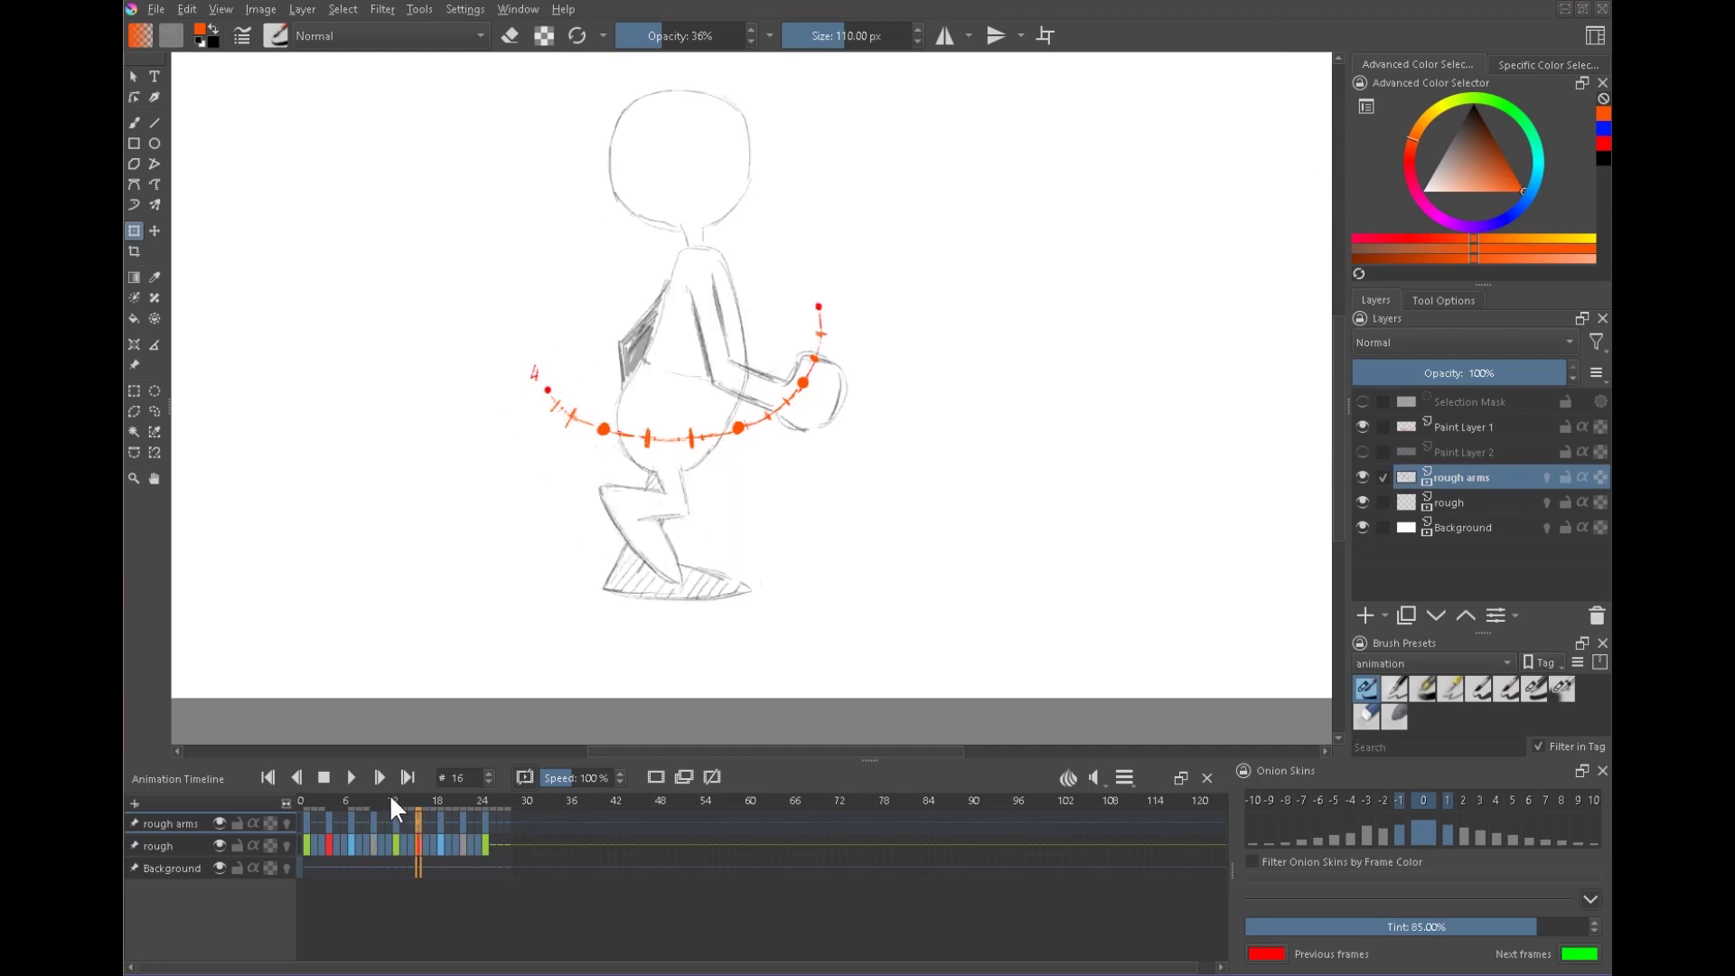
{"action": "left_click", "coordinate": [349, 776]}
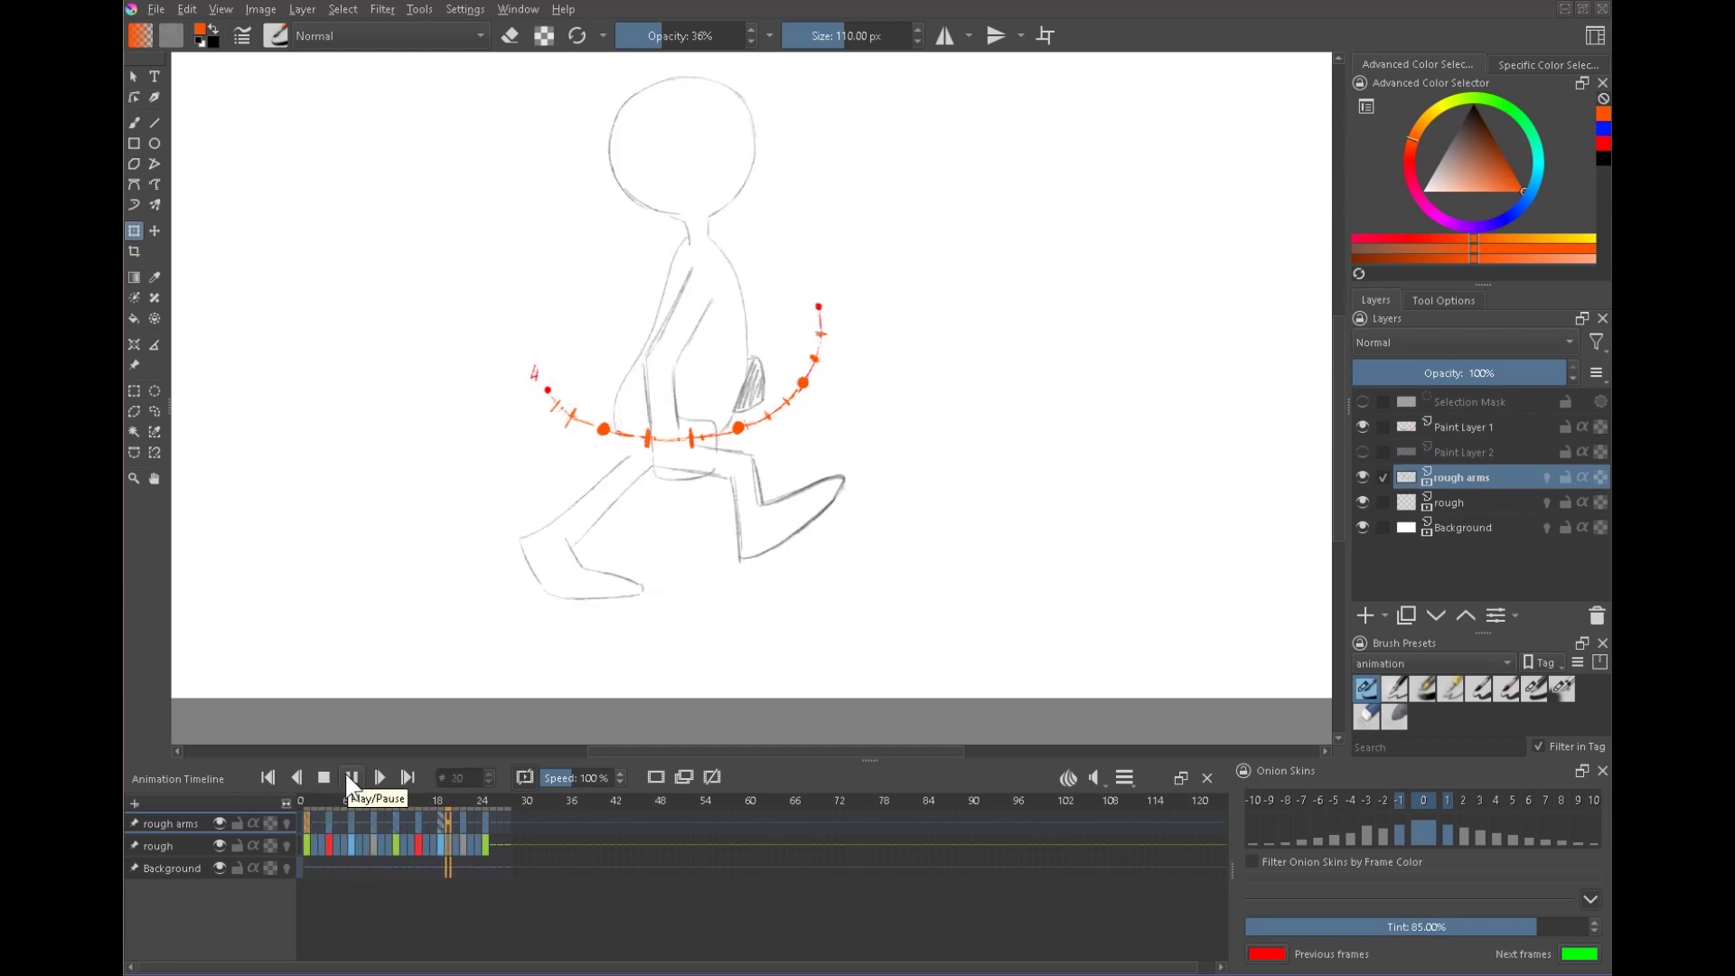
{"action": "left_click", "coordinate": [348, 776]}
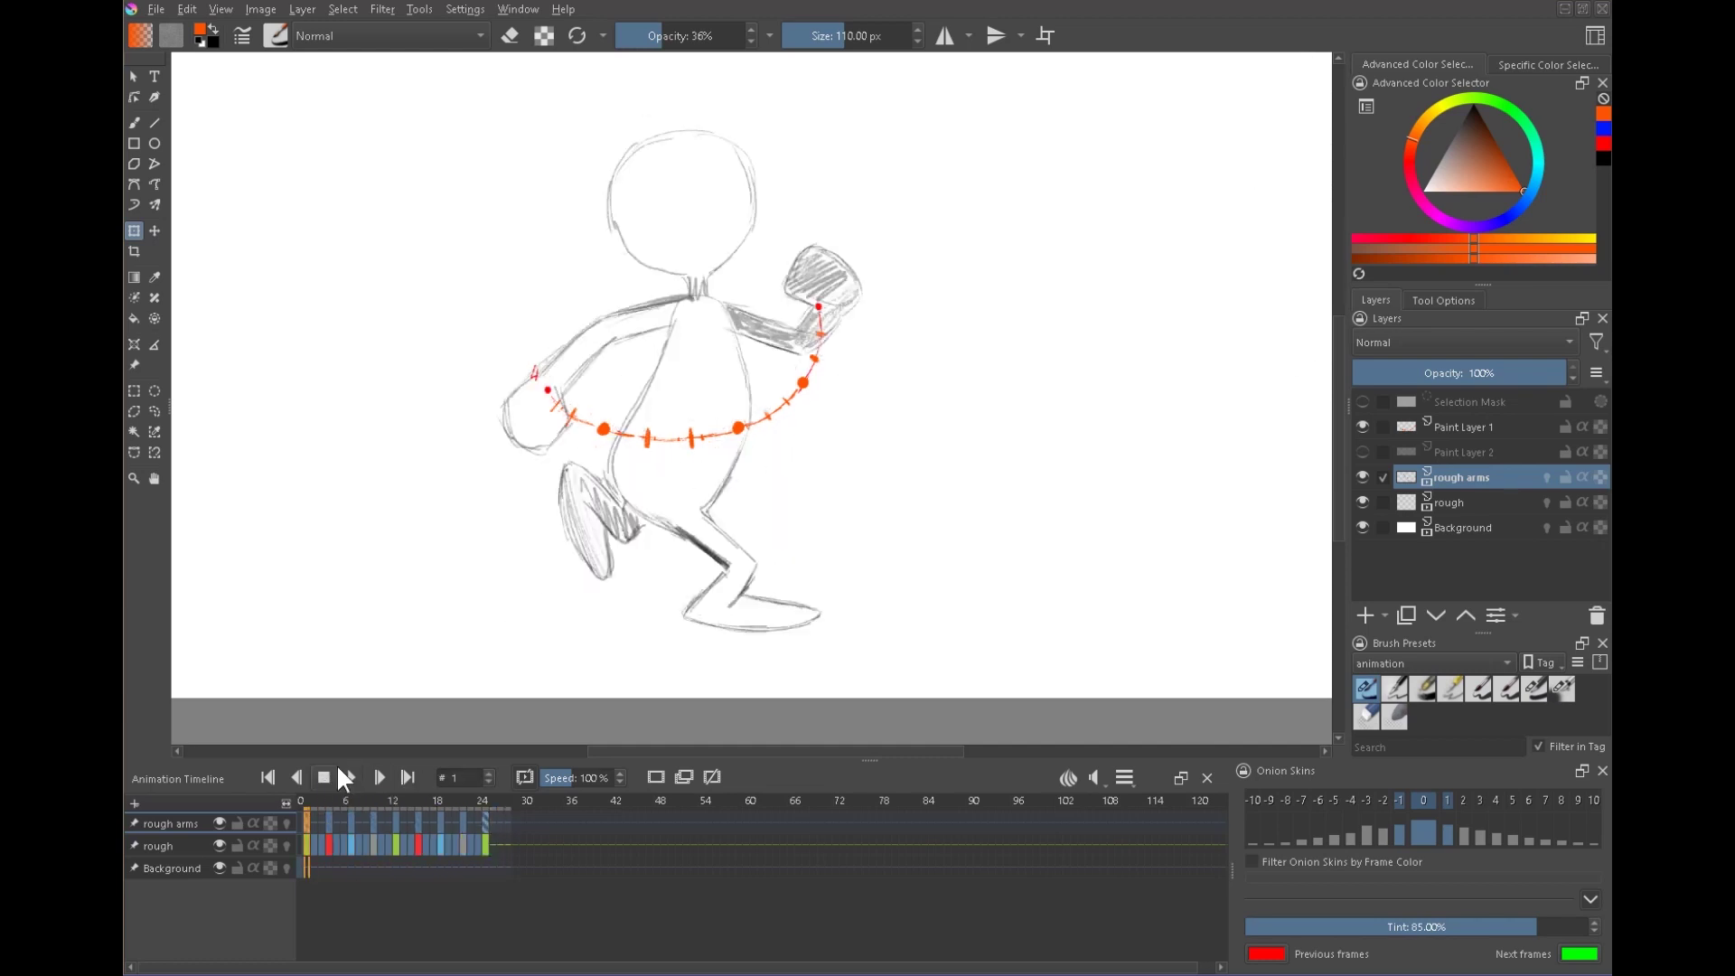
- Hide the arc chart on Paint Layer 1 and play the full walk cycle without it
{"action": "left_click", "coordinate": [1363, 426]}
{"action": "scroll", "coordinate": [955, 431], "scroll_direction": "down", "scroll_amount": 3}
{"action": "left_click_drag", "start_coordinate": [1001, 464], "coordinate": [891, 477]}
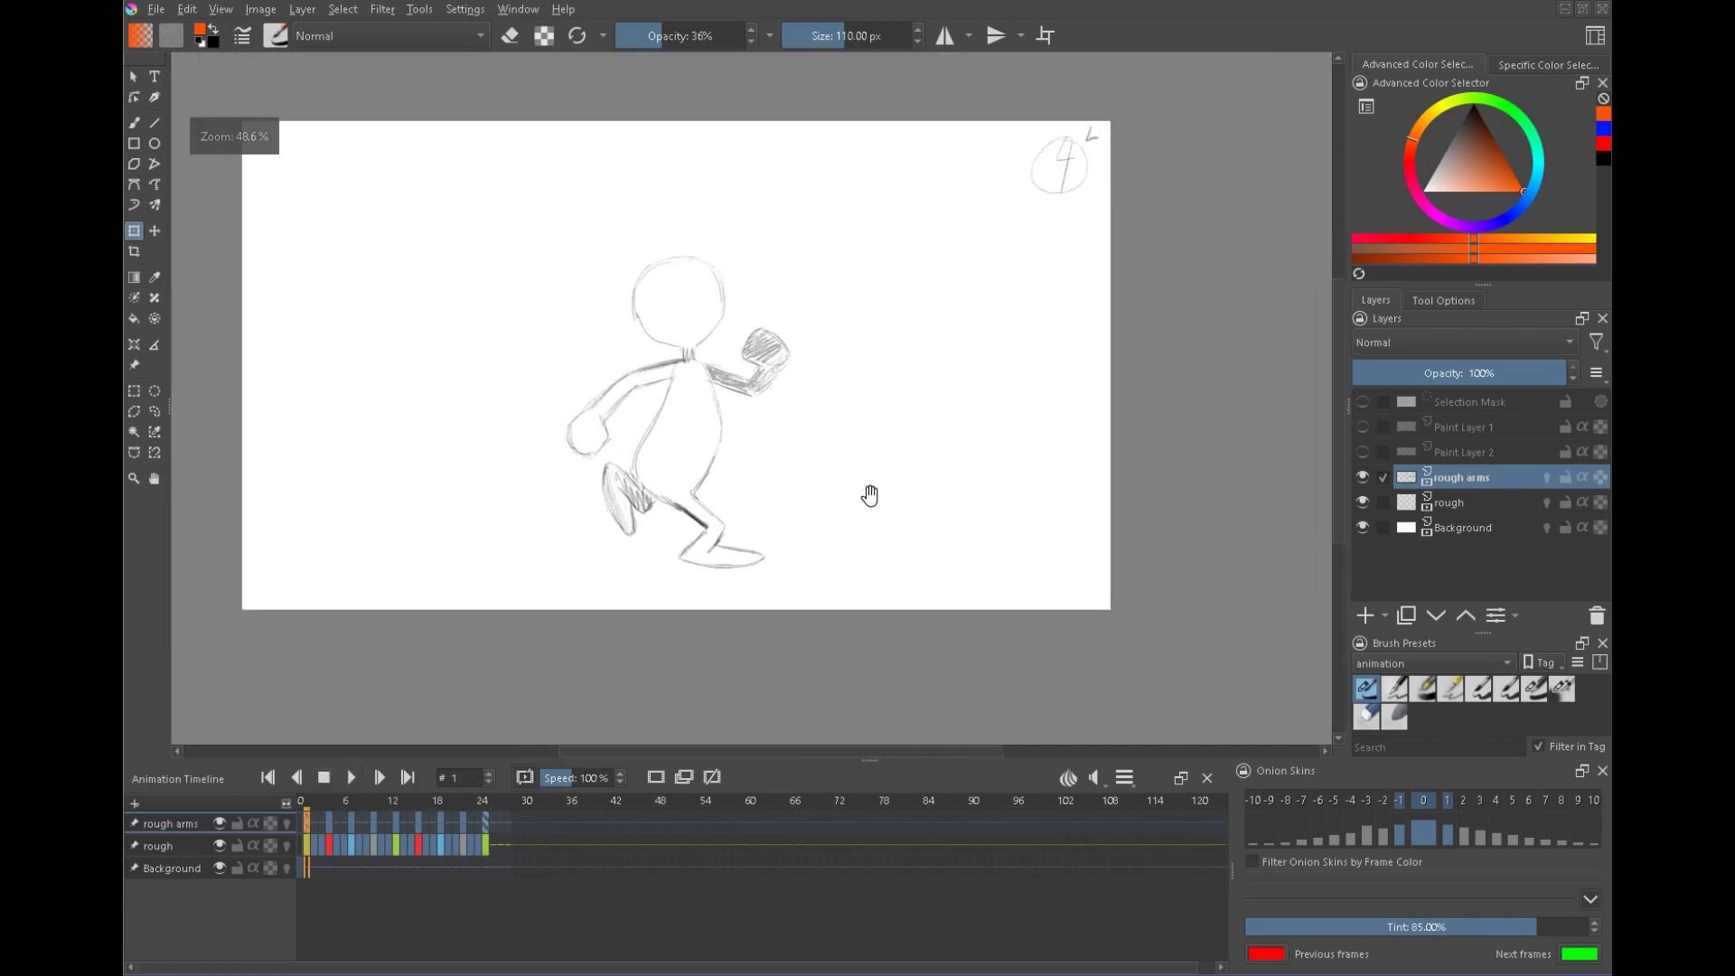
{"action": "left_click", "coordinate": [349, 776]}
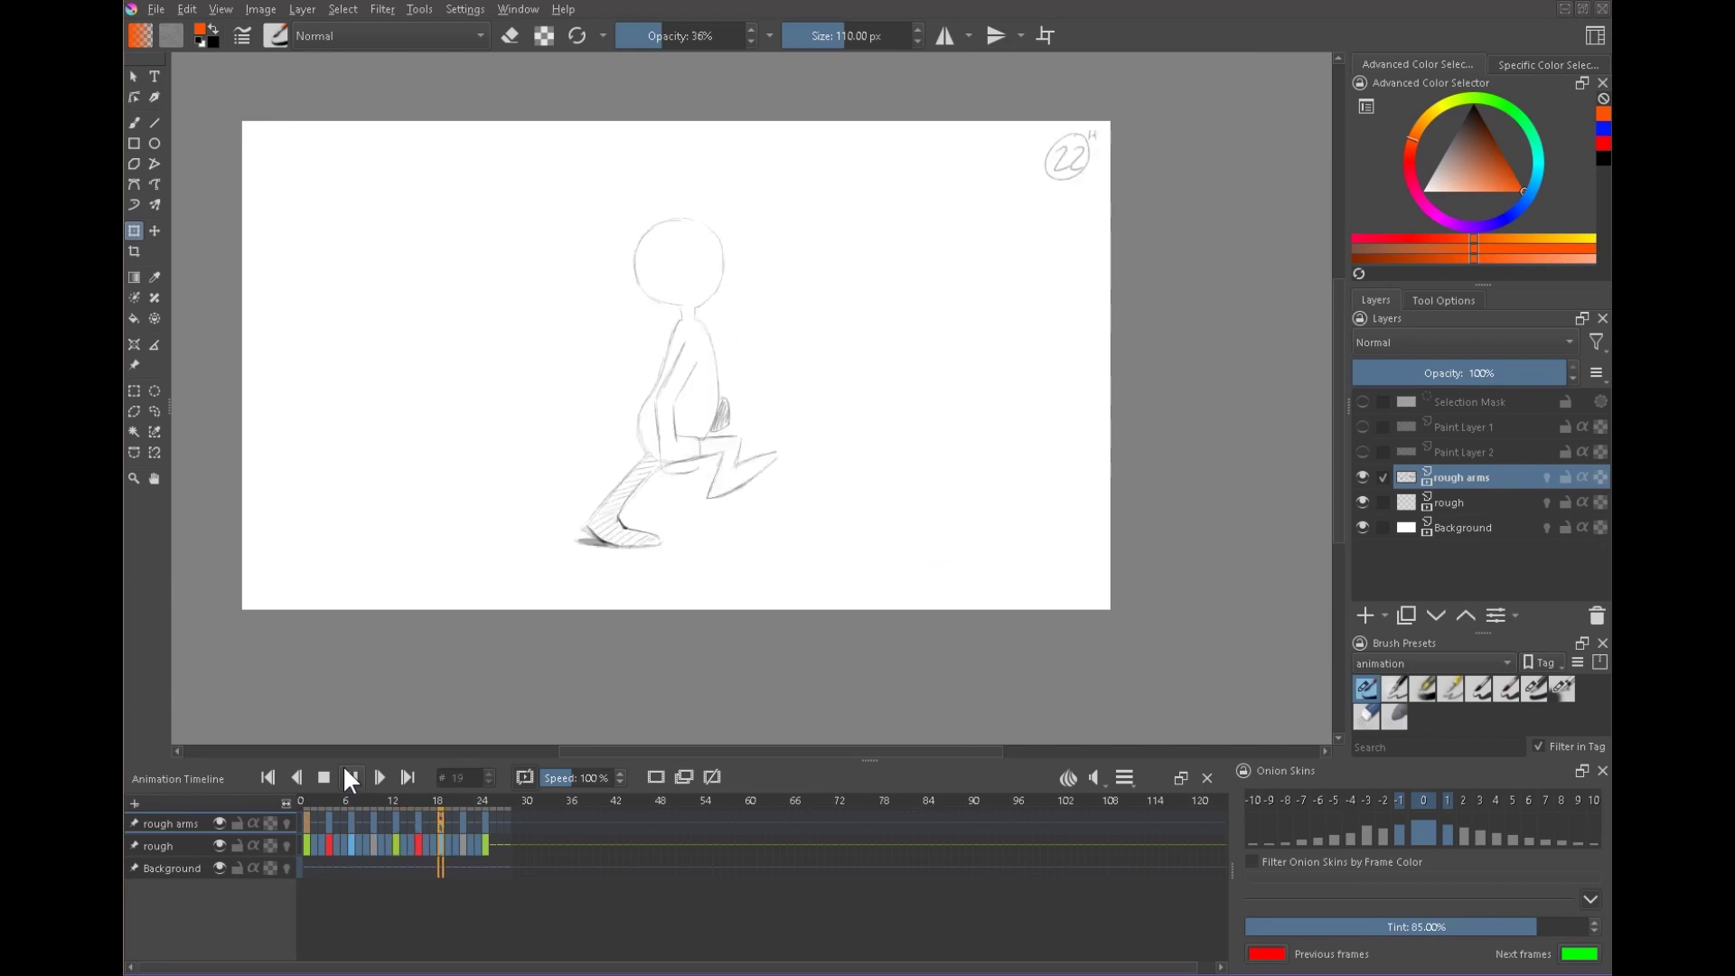
{"action": "left_click", "coordinate": [323, 778]}
- Add a blank frame at frame 2 of the rough arms layer and turn on the layer's onion skin
{"action": "left_click_drag", "start_coordinate": [663, 415], "coordinate": [687, 289]}
{"action": "left_click_drag", "start_coordinate": [750, 492], "coordinate": [894, 388]}
{"action": "left_click_drag", "start_coordinate": [946, 439], "coordinate": [896, 433]}
{"action": "left_click", "coordinate": [313, 820]}
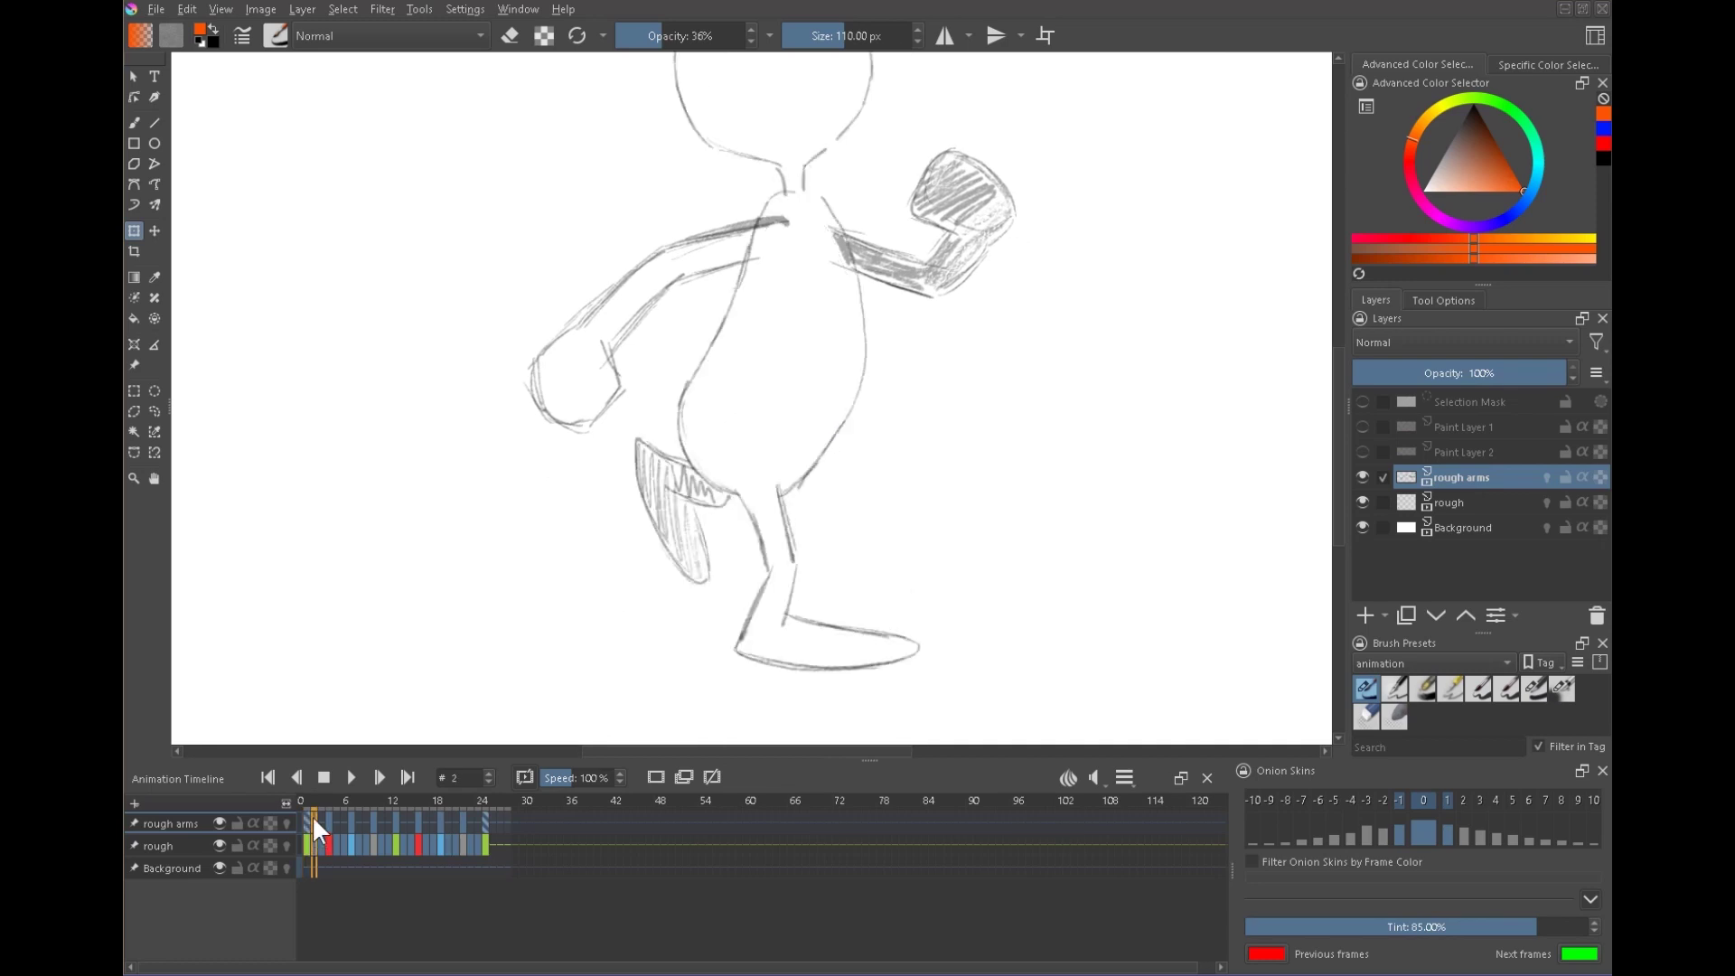
{"action": "left_click", "coordinate": [655, 774]}
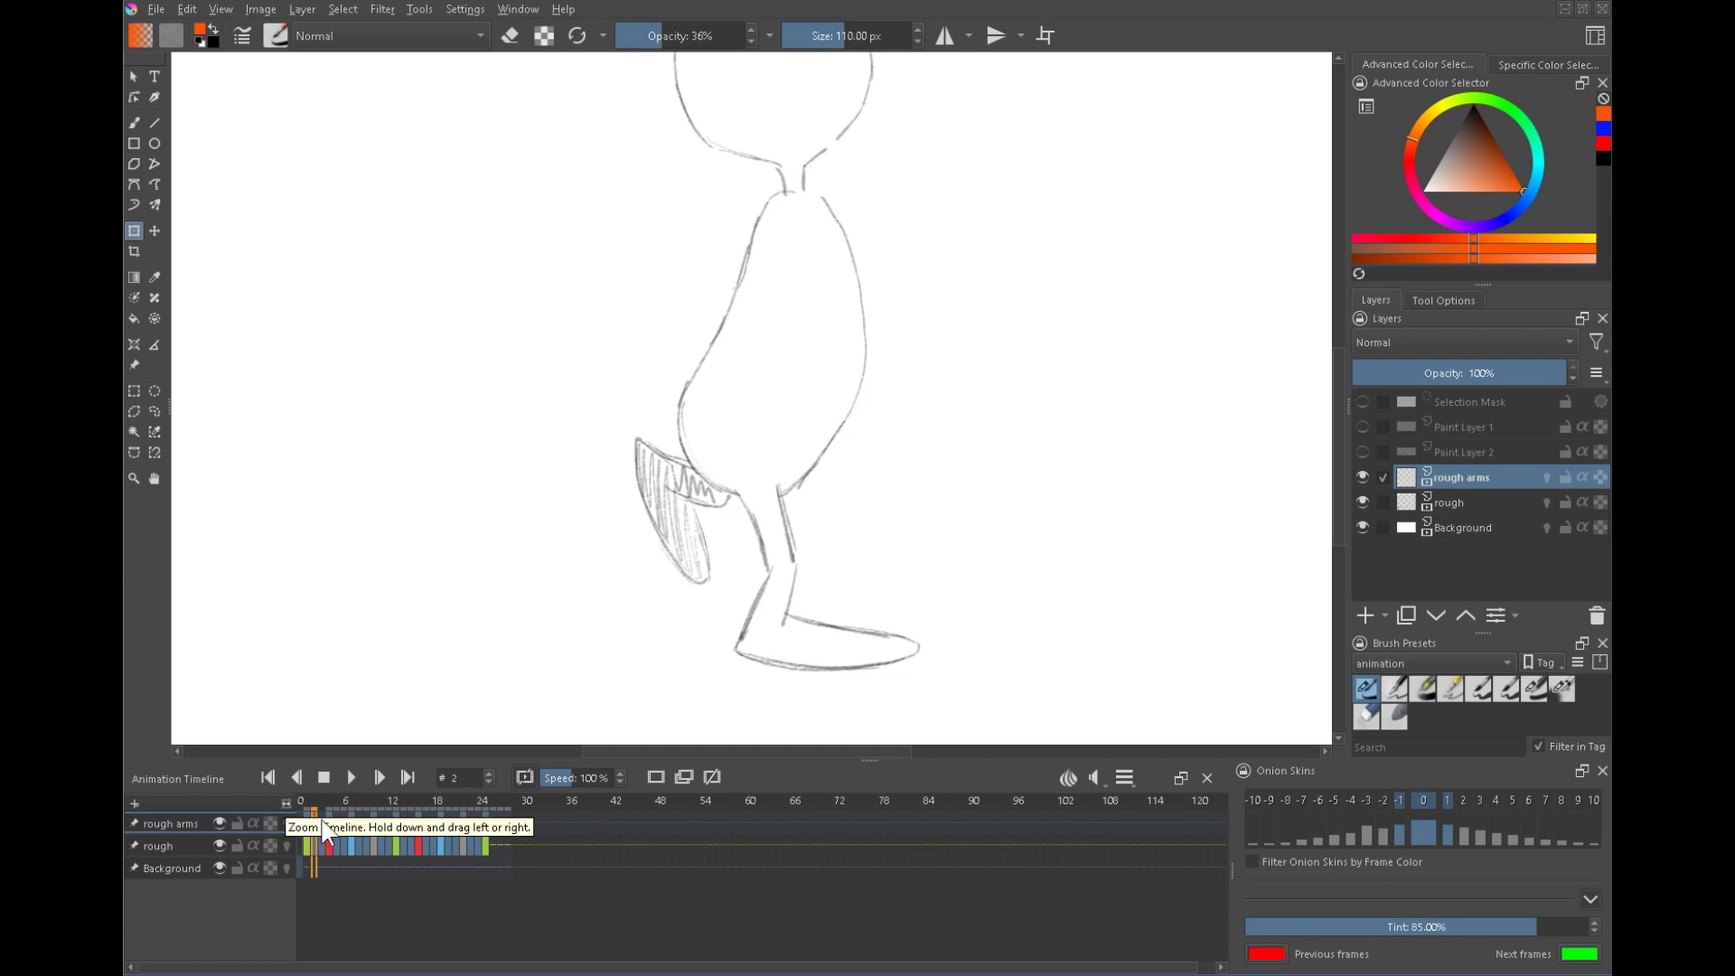
{"action": "left_click", "coordinate": [286, 823]}
- Set up the freehand brush with black at 42% opacity for drawing the in-betweens at frame 2
{"action": "left_click", "coordinate": [134, 122]}
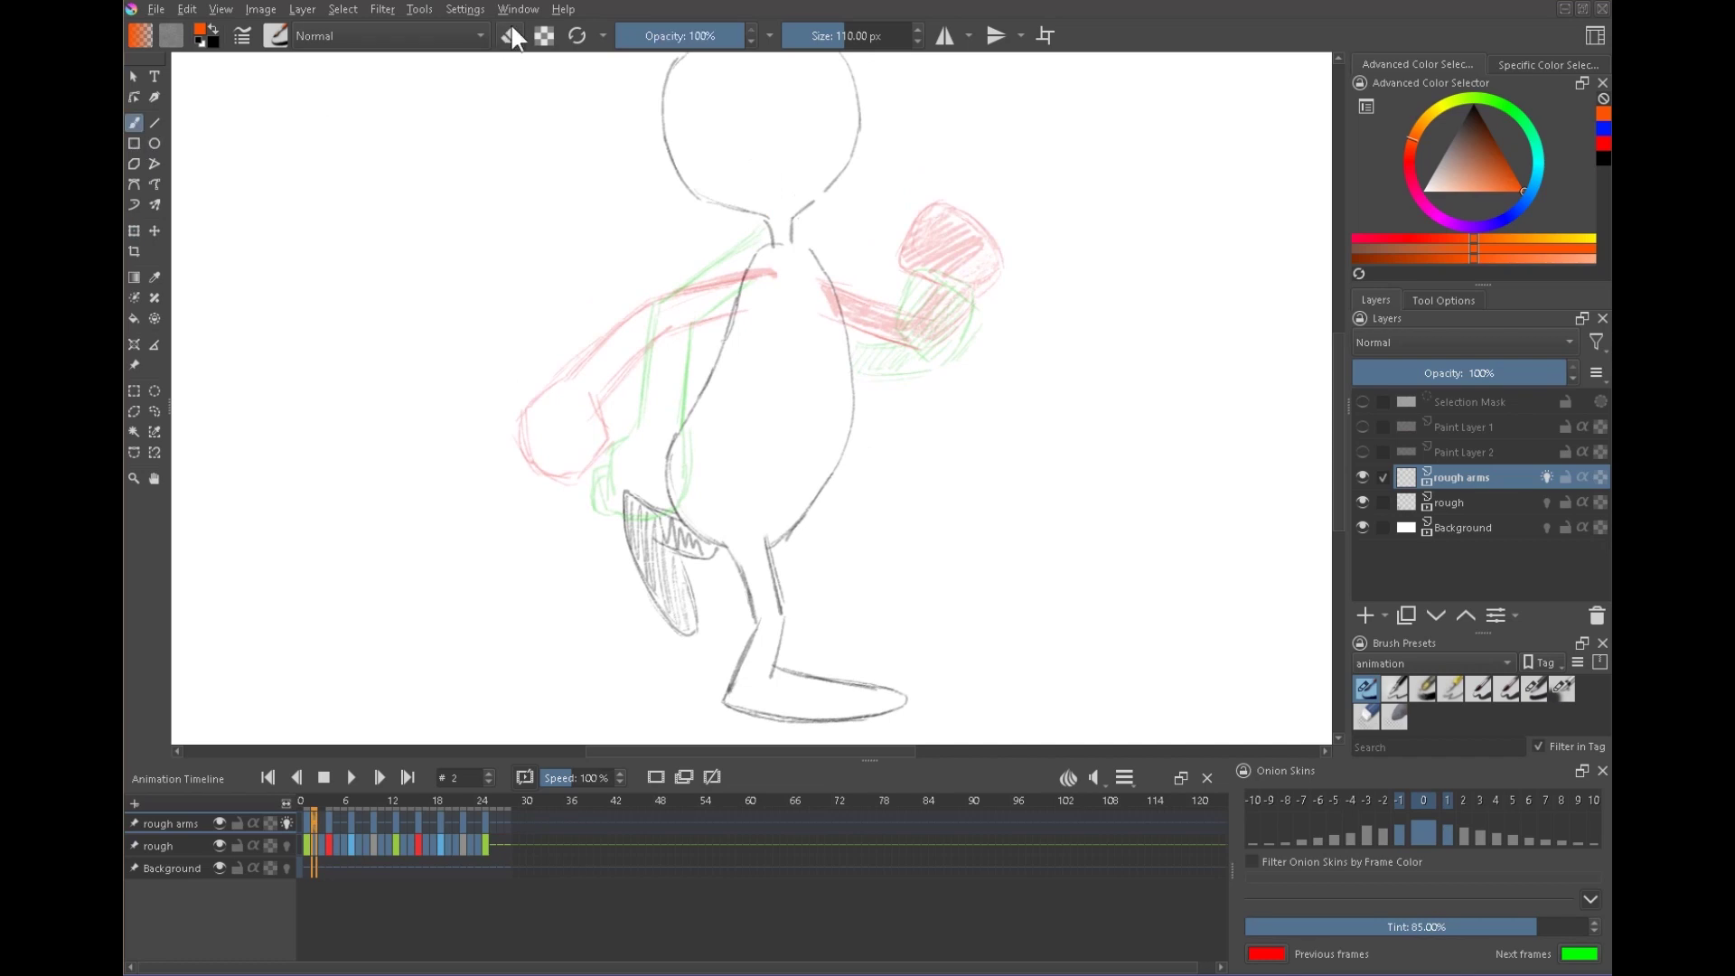
{"action": "key", "text": "d"}
{"action": "left_click", "coordinate": [313, 827]}
{"action": "left_click", "coordinate": [314, 826]}
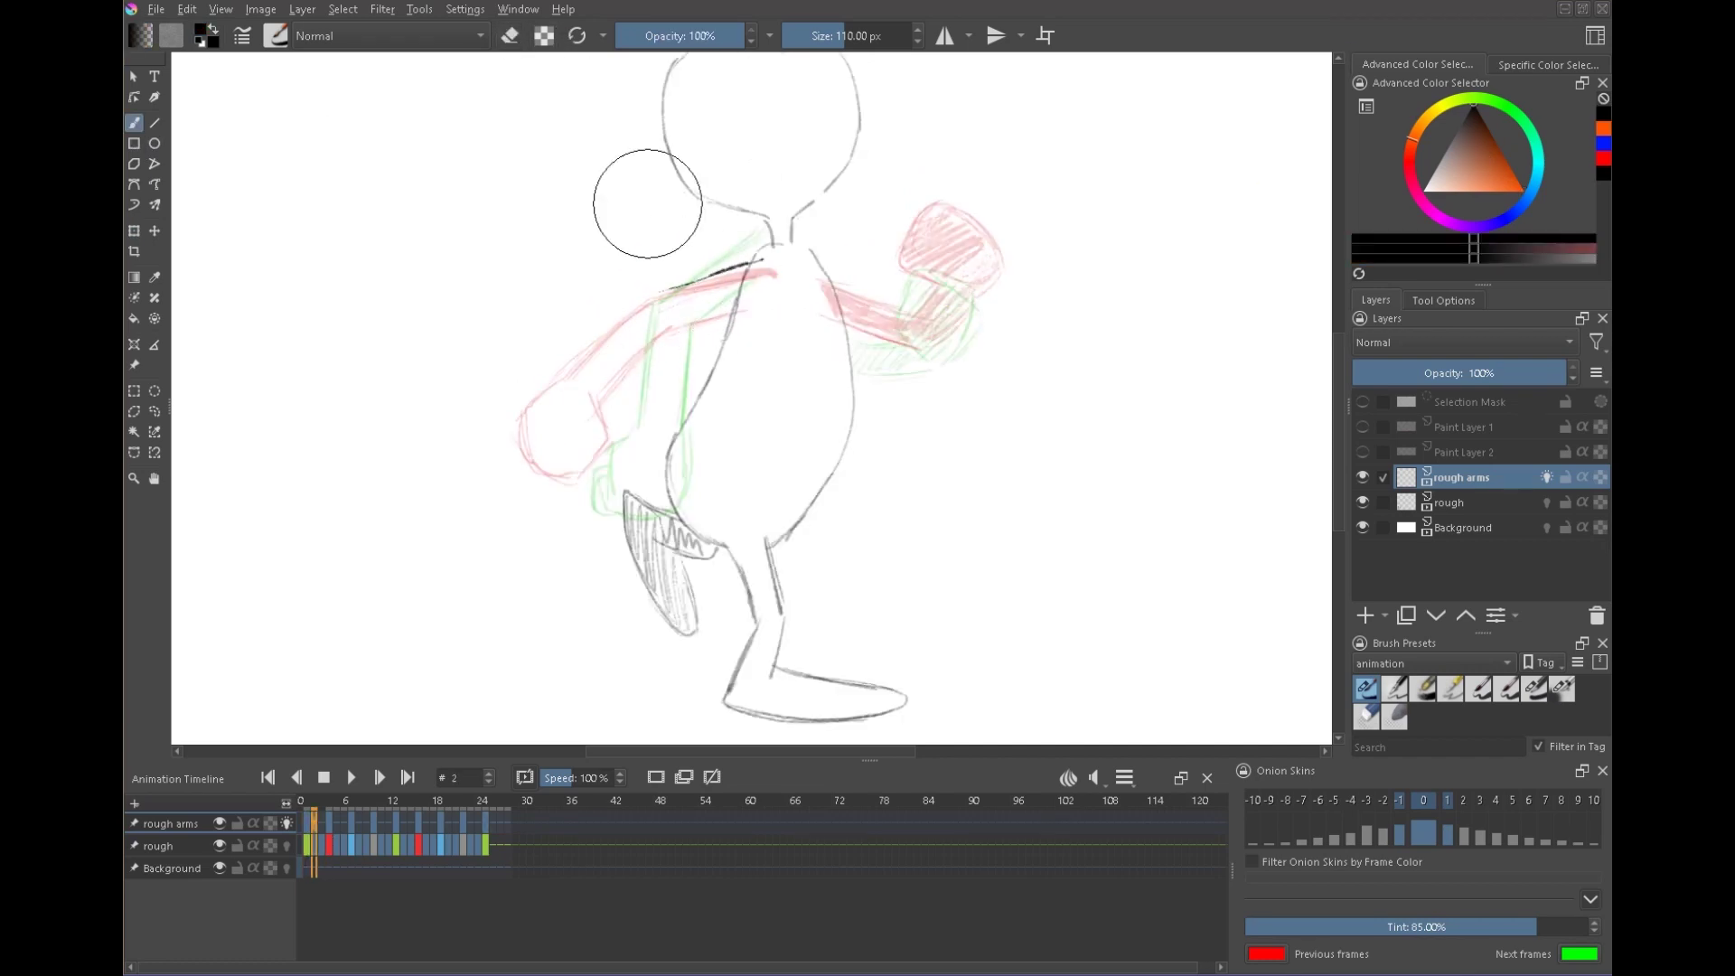
{"action": "left_click", "coordinate": [668, 36]}
- Sketch the near arm at frame 2 between its onion-skinned neighbours and flip against frame 1 to check the motion
{"action": "mouse_move", "coordinate": [653, 296]}
{"action": "left_mouse_down"}
{"action": "mouse_move", "coordinate": [592, 393]}
{"action": "mouse_move", "coordinate": [764, 258]}
{"action": "left_mouse_up"}
{"action": "left_click_drag", "start_coordinate": [563, 437], "coordinate": [632, 316]}
{"action": "key", "text": "Left"}
{"action": "key", "text": "Right"}
{"action": "key", "text": "Left"}
{"action": "key", "text": "Right"}
{"action": "key", "text": "Left"}
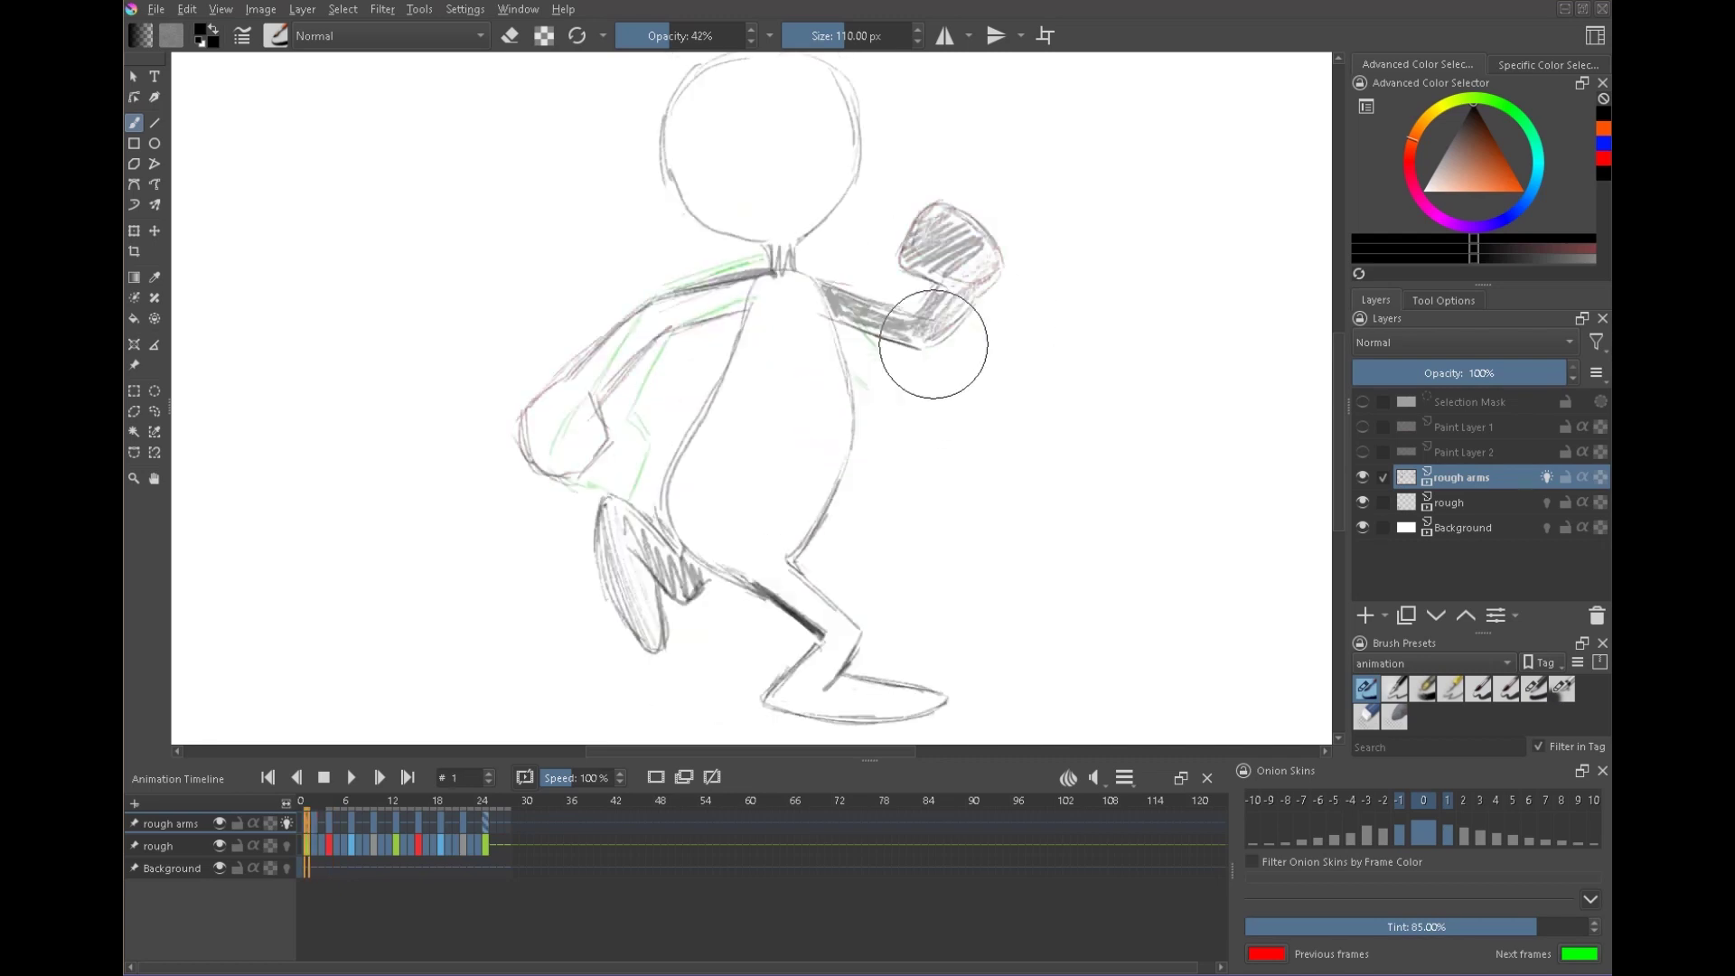
- Touch up the far elbow at frame 1 and sketch the far arm and raised fist in-between at frame 2
{"action": "left_click_drag", "start_coordinate": [933, 344], "coordinate": [969, 307]}
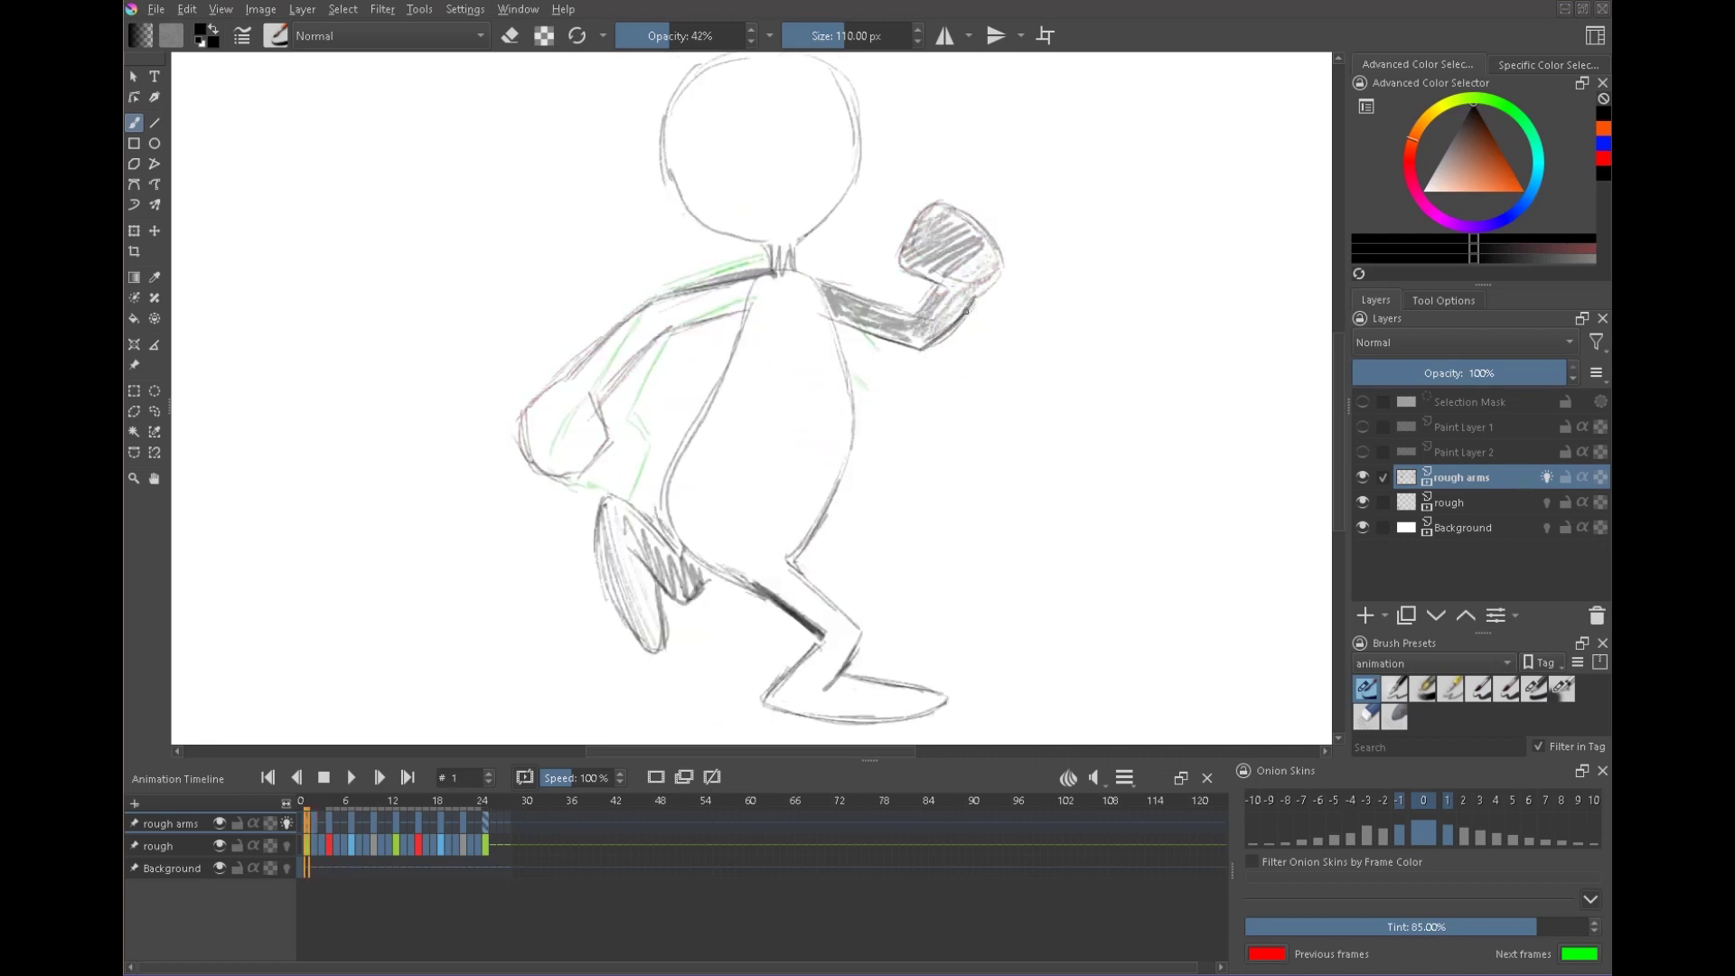
{"action": "key", "text": "Right"}
{"action": "key", "text": "Right"}
{"action": "key", "text": "Right"}
{"action": "mouse_move", "coordinate": [869, 375]}
{"action": "left_mouse_down"}
{"action": "mouse_move", "coordinate": [941, 354]}
{"action": "mouse_move", "coordinate": [875, 338]}
{"action": "mouse_move", "coordinate": [986, 377]}
{"action": "mouse_move", "coordinate": [908, 377]}
{"action": "mouse_move", "coordinate": [906, 327]}
{"action": "left_mouse_up"}
{"action": "key", "text": "Left"}
{"action": "key", "text": "Left"}
{"action": "key", "text": "Left"}
{"action": "key", "text": "Right"}
{"action": "left_click_drag", "start_coordinate": [937, 241], "coordinate": [964, 252]}
{"action": "mouse_move", "coordinate": [931, 227]}
{"action": "left_mouse_down"}
{"action": "mouse_move", "coordinate": [987, 260]}
{"action": "mouse_move", "coordinate": [961, 325]}
{"action": "mouse_move", "coordinate": [913, 248]}
{"action": "left_mouse_up"}
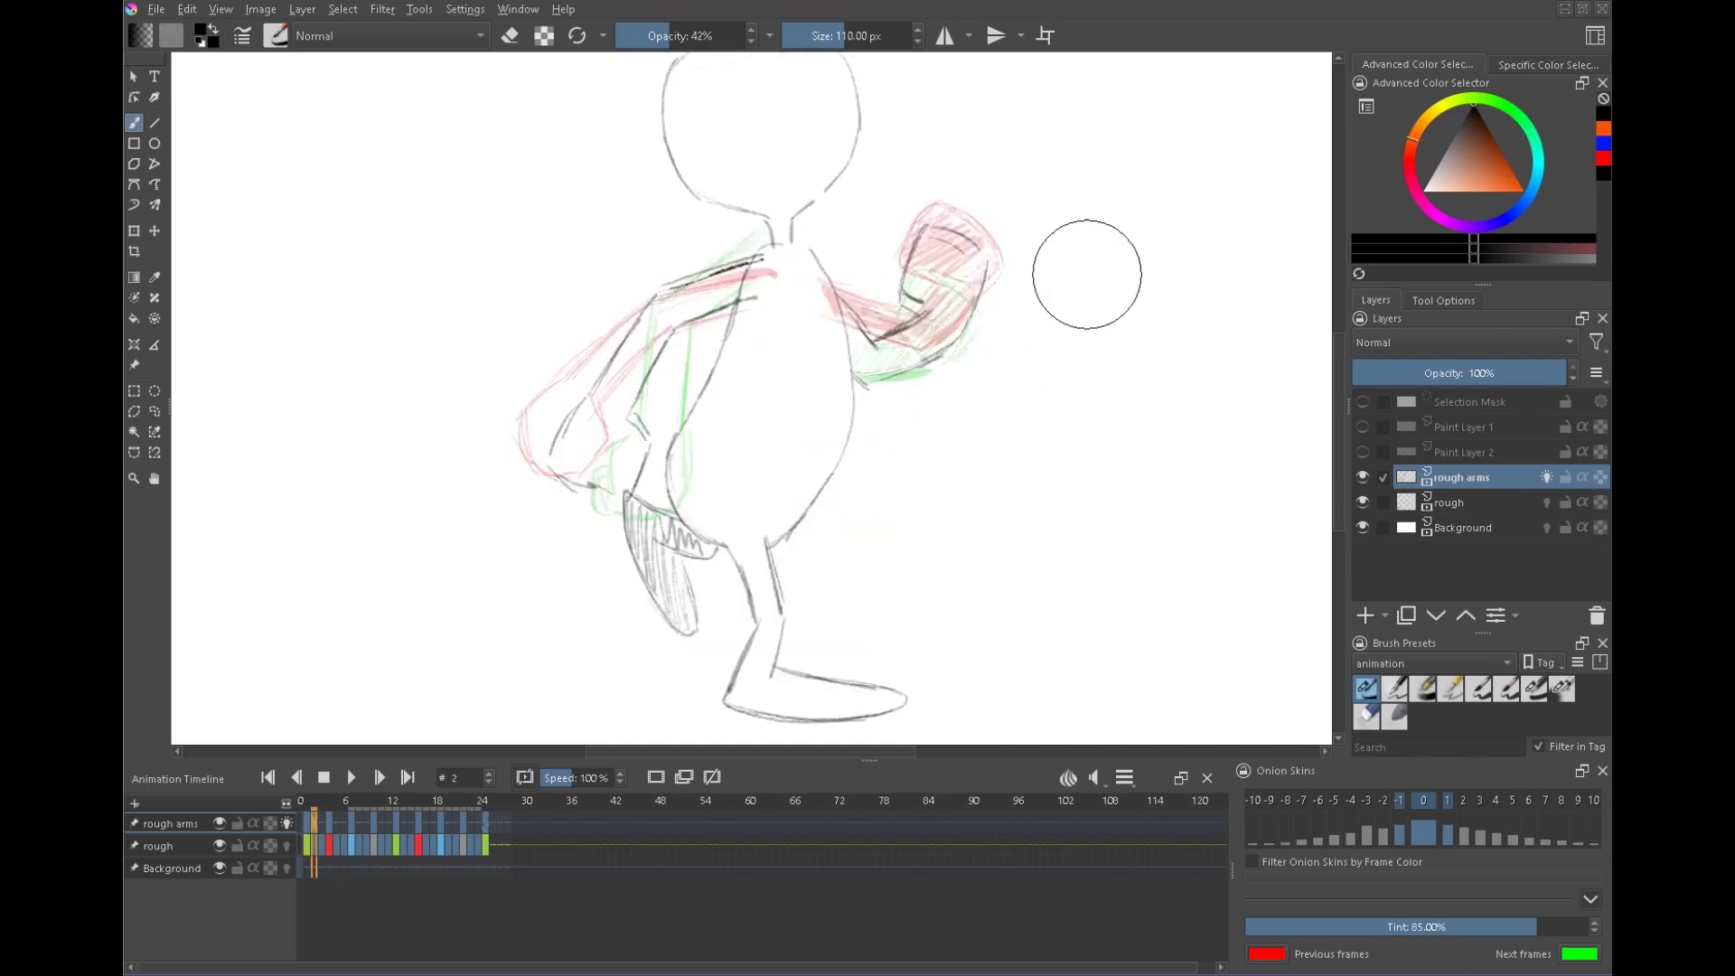
{"action": "left_click_drag", "start_coordinate": [978, 250], "coordinate": [974, 315]}
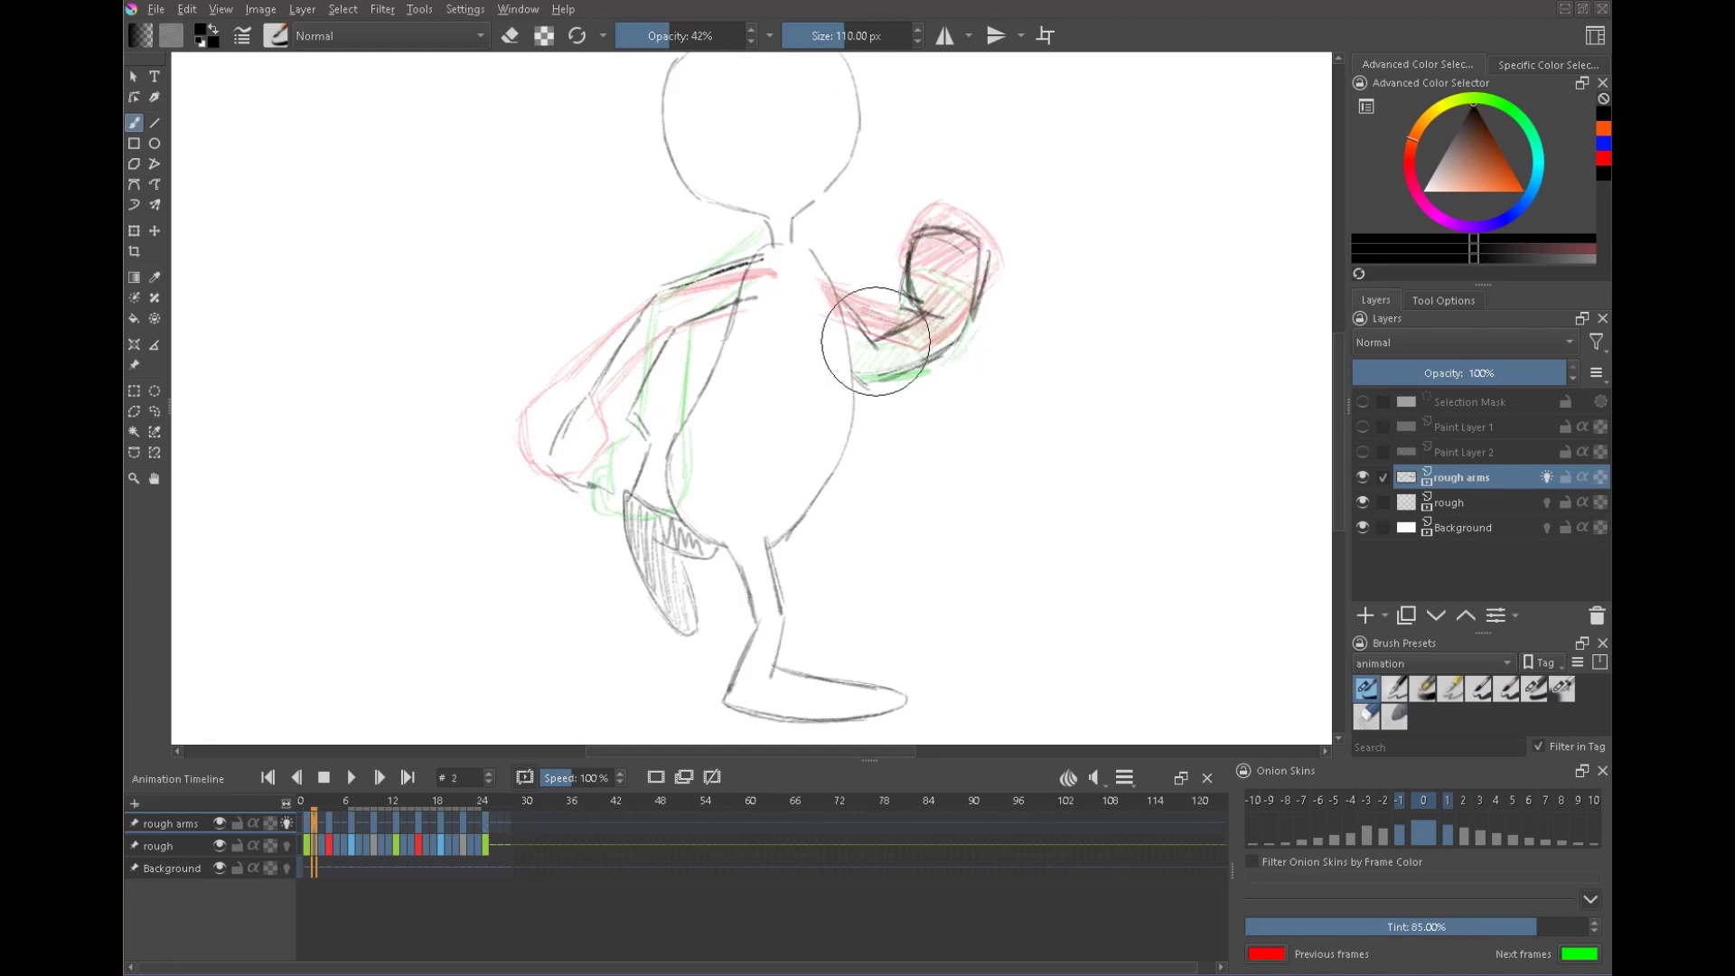
{"action": "key", "text": "."}
{"action": "key", "text": "."}
{"action": "key", "text": "."}
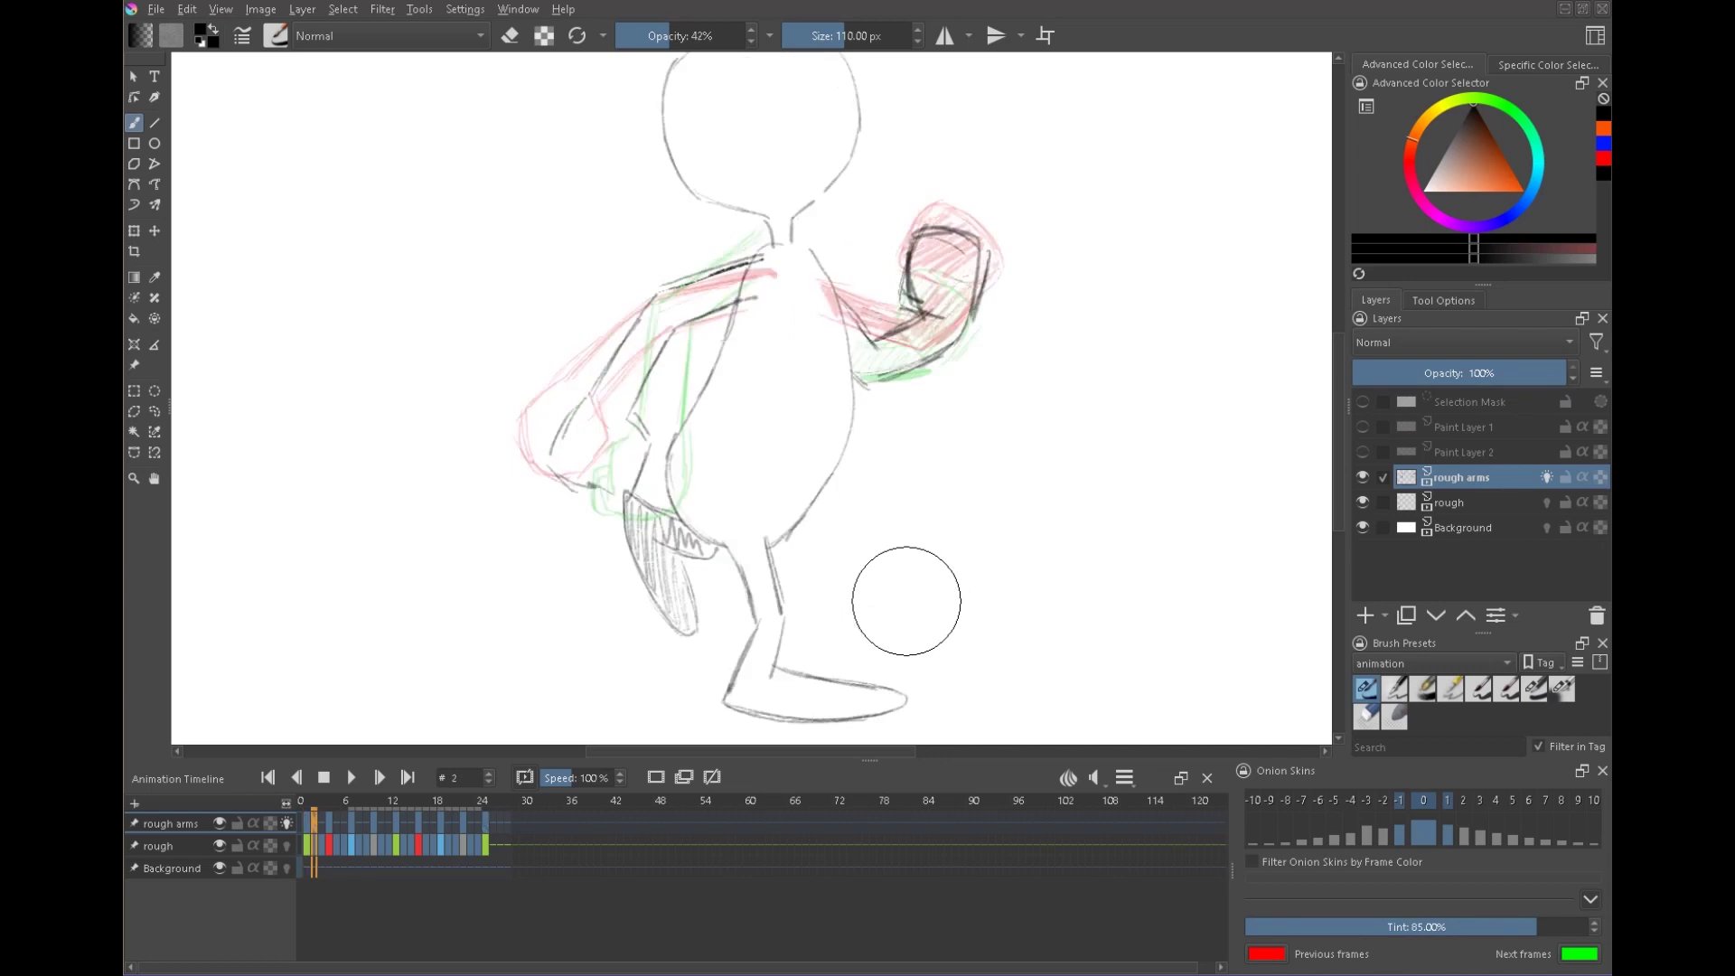
- Add a blank frame at frame 3 of the rough arms layer and sketch both arms between frames 2 and 4
{"action": "key", "text": "Right"}
{"action": "left_click", "coordinate": [653, 777]}
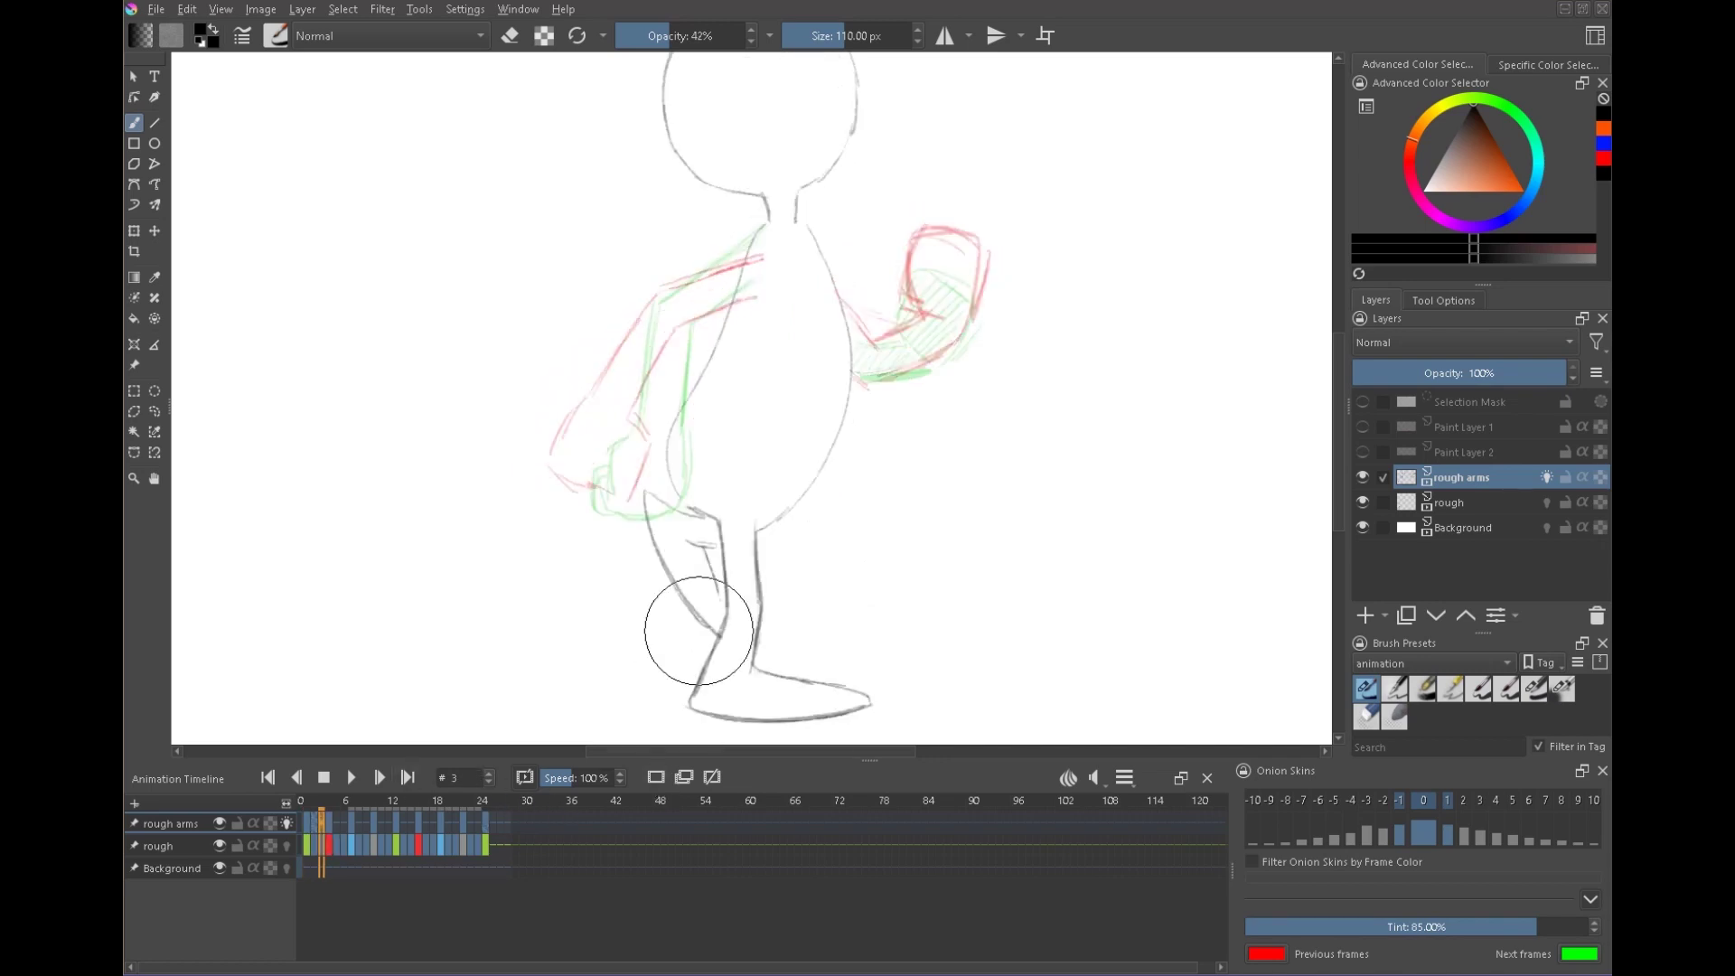
{"action": "left_click_drag", "start_coordinate": [689, 277], "coordinate": [760, 242]}
{"action": "left_click_drag", "start_coordinate": [677, 325], "coordinate": [754, 289]}
{"action": "left_click_drag", "start_coordinate": [646, 314], "coordinate": [612, 415]}
{"action": "left_click_drag", "start_coordinate": [676, 327], "coordinate": [645, 507]}
{"action": "left_click_drag", "start_coordinate": [910, 253], "coordinate": [900, 302]}
{"action": "left_click_drag", "start_coordinate": [914, 247], "coordinate": [977, 261]}
- Rough in the near arm and far fist at frames 5 and 6 as in-betweens leading to frame 7
{"action": "key", "text": "Right"}
{"action": "key", "text": "Right"}
{"action": "key", "text": "Right"}
{"action": "key", "text": "Right"}
{"action": "key", "text": "Right"}
{"action": "key", "text": "Right"}
{"action": "key", "text": "Right"}
{"action": "key", "text": "Right"}
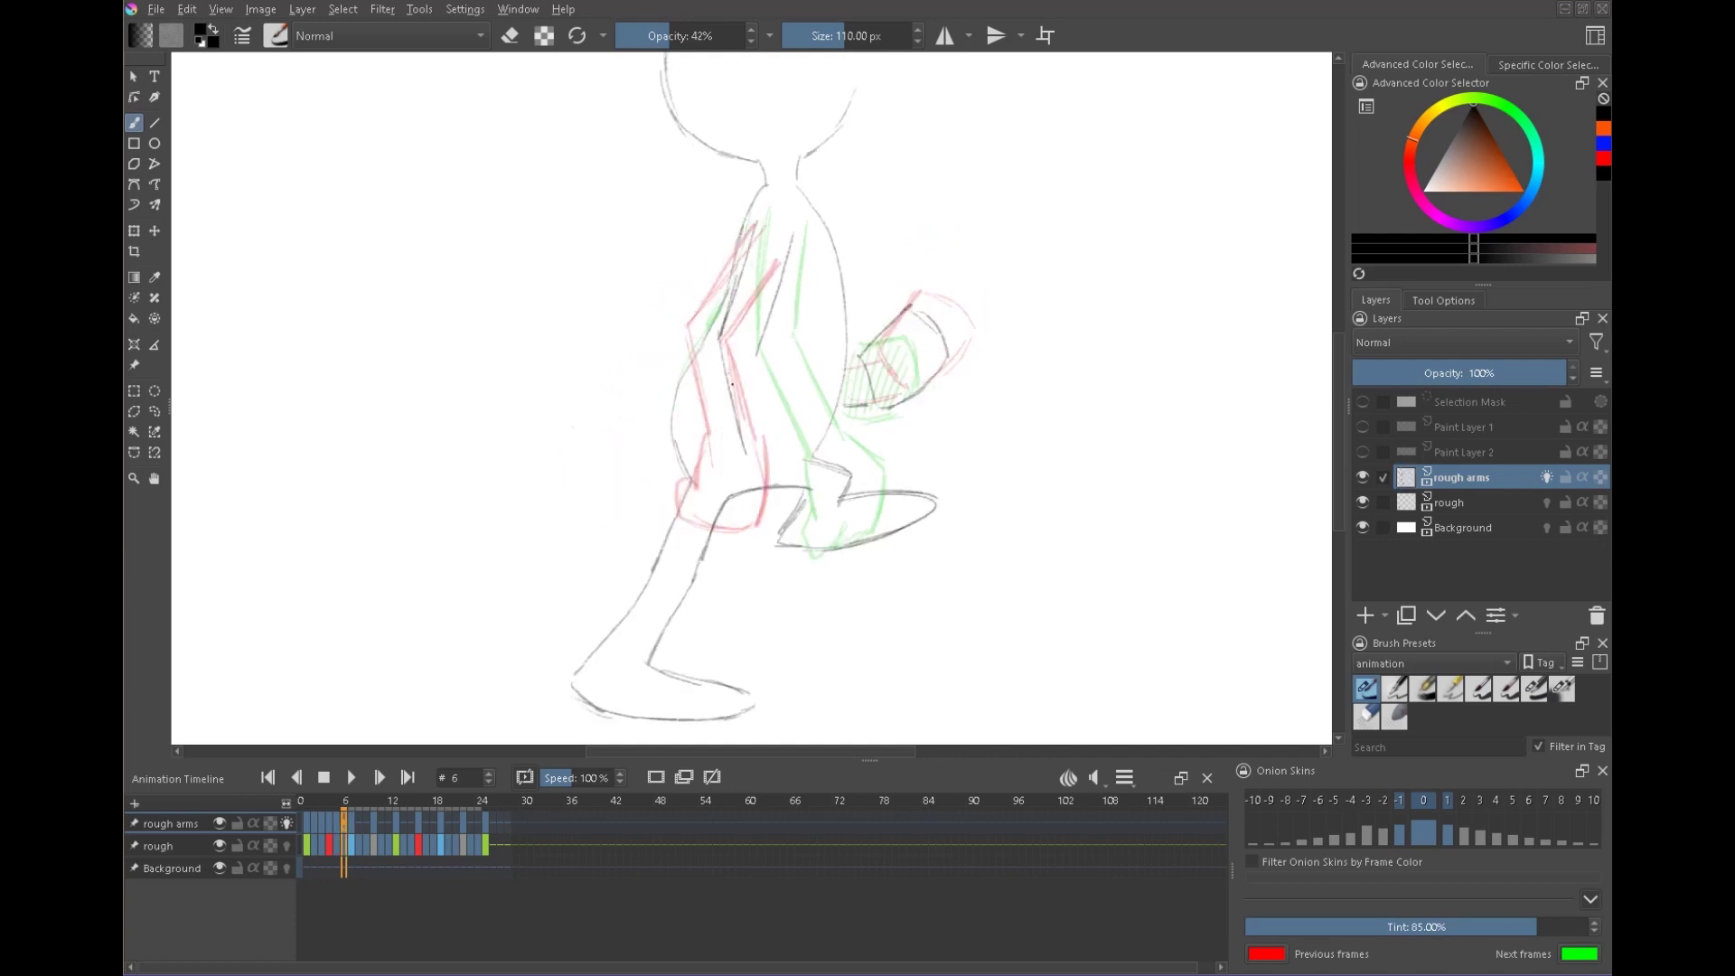
- Rough in the near arm at frames 8 and 9, comparing it with the poses at frames 10 and 11
{"action": "key", "text": "Left"}
{"action": "key", "text": "Left"}
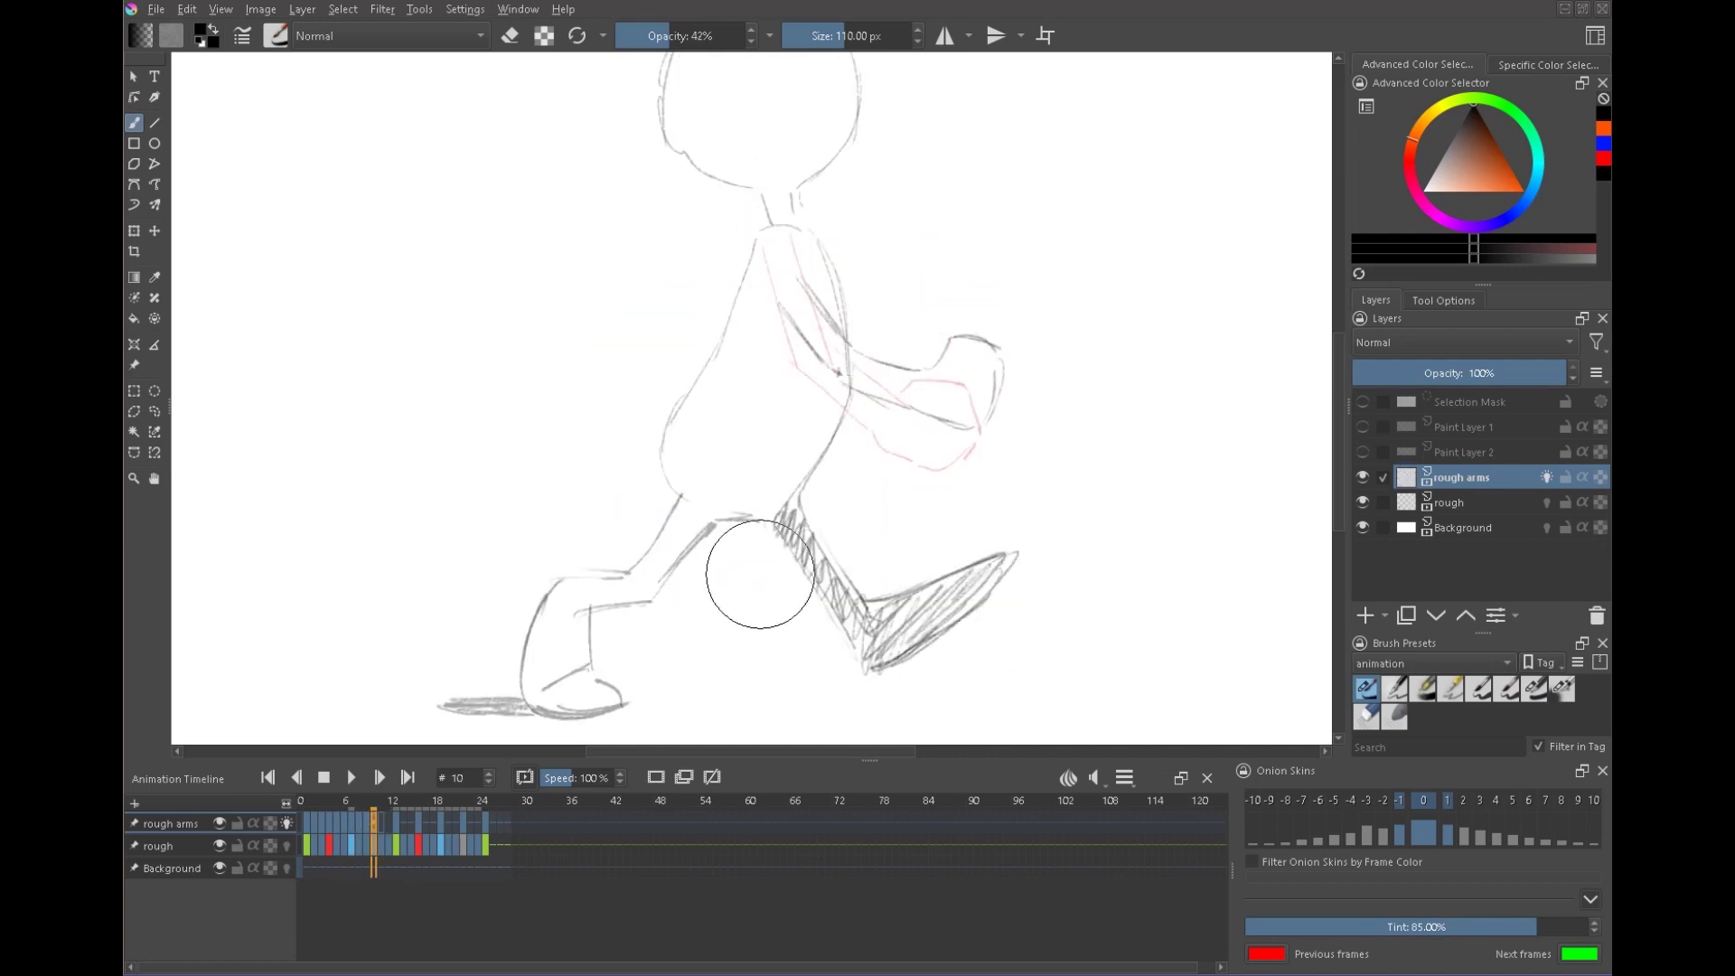
{"action": "key", "text": "Right"}
{"action": "key", "text": "Right"}
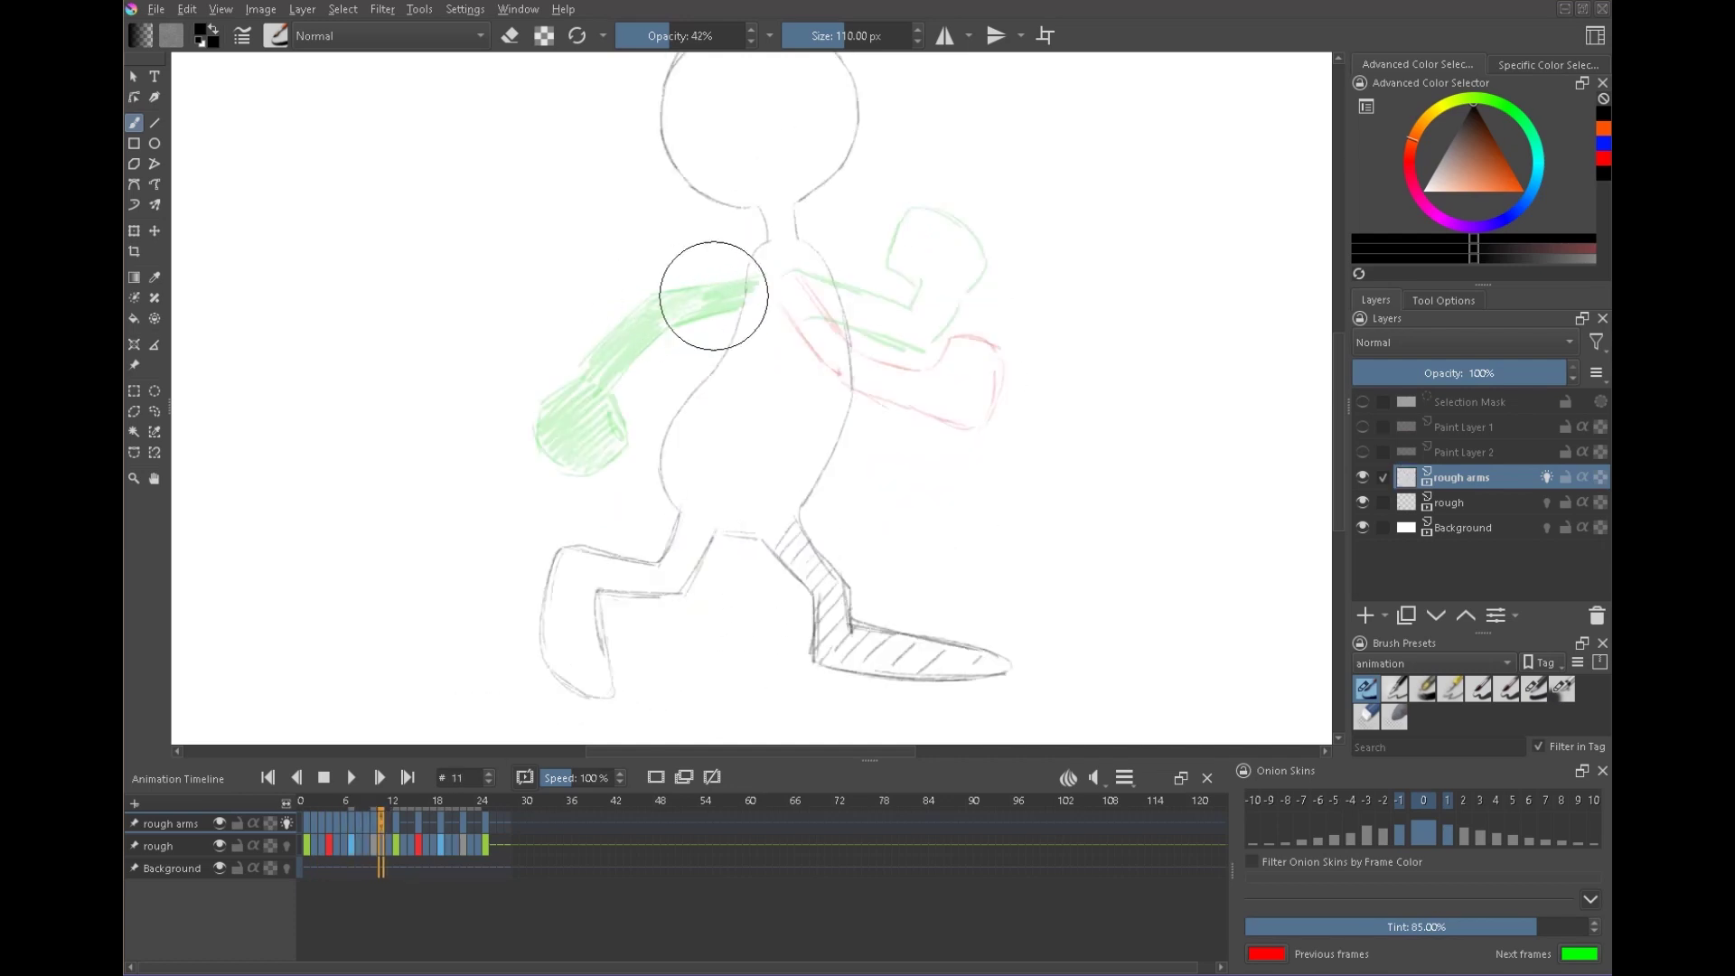
{"action": "key", "text": "Left"}
{"action": "key", "text": "Left"}
{"action": "key", "text": "Left"}
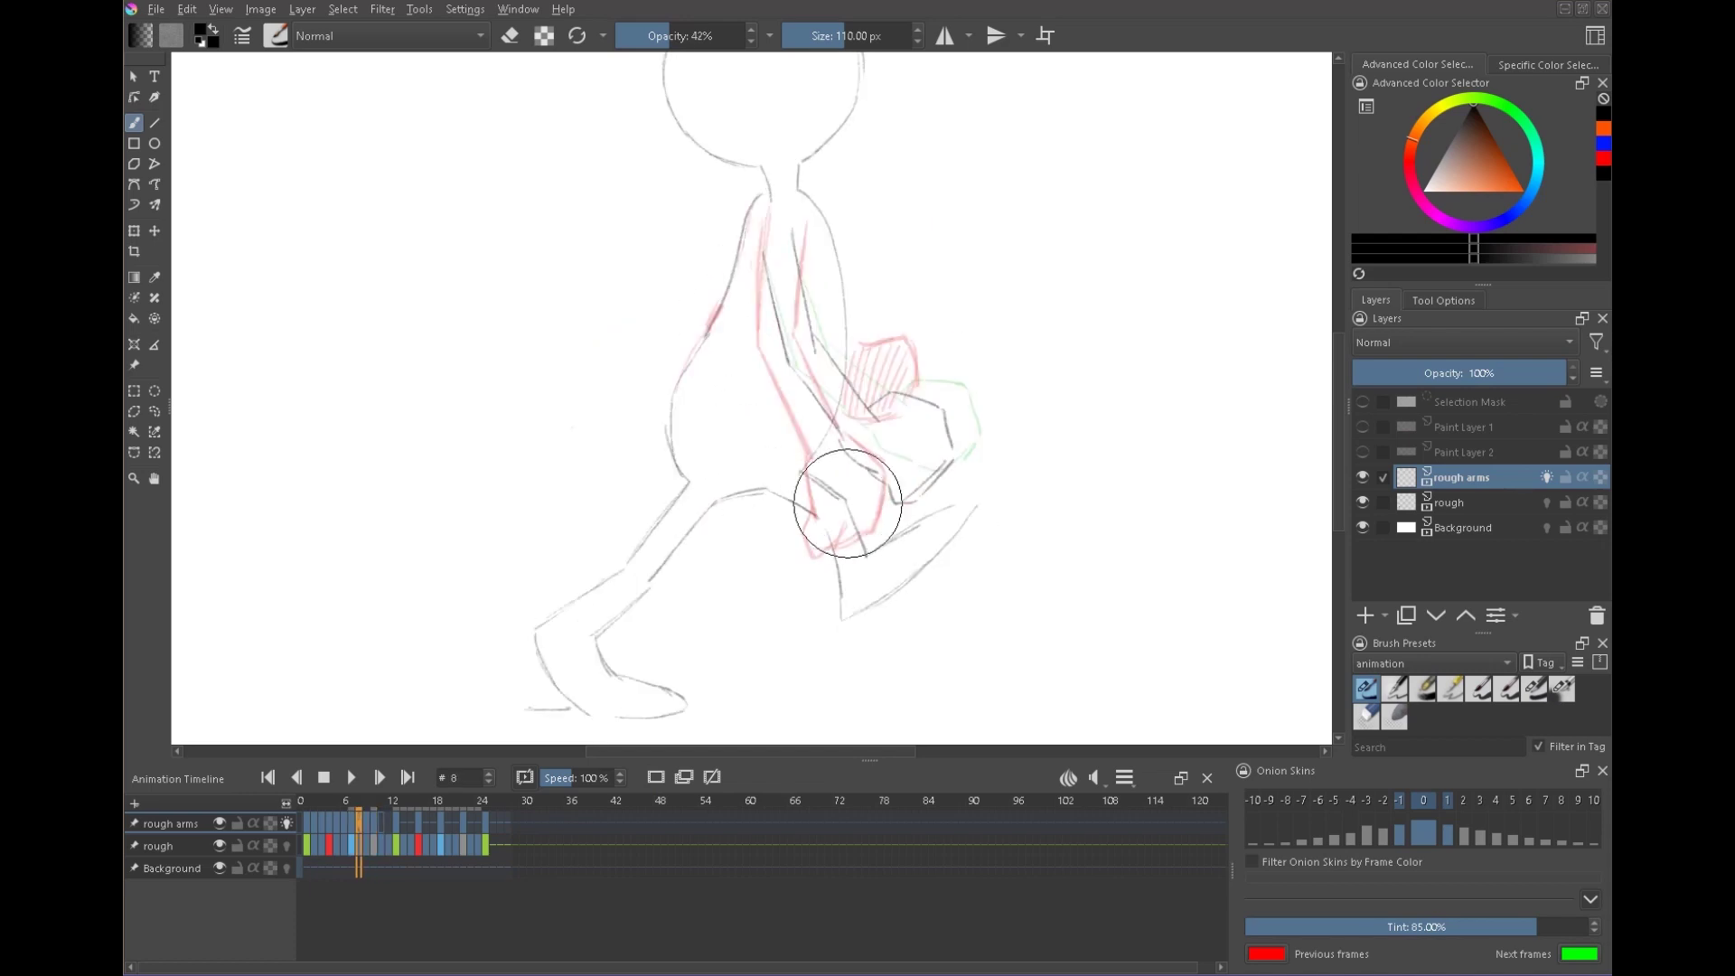
- Draw the hatched far elbow behind the back at frame 9 and flip through neighbouring frames without onion skin
{"action": "key", "text": "Right"}
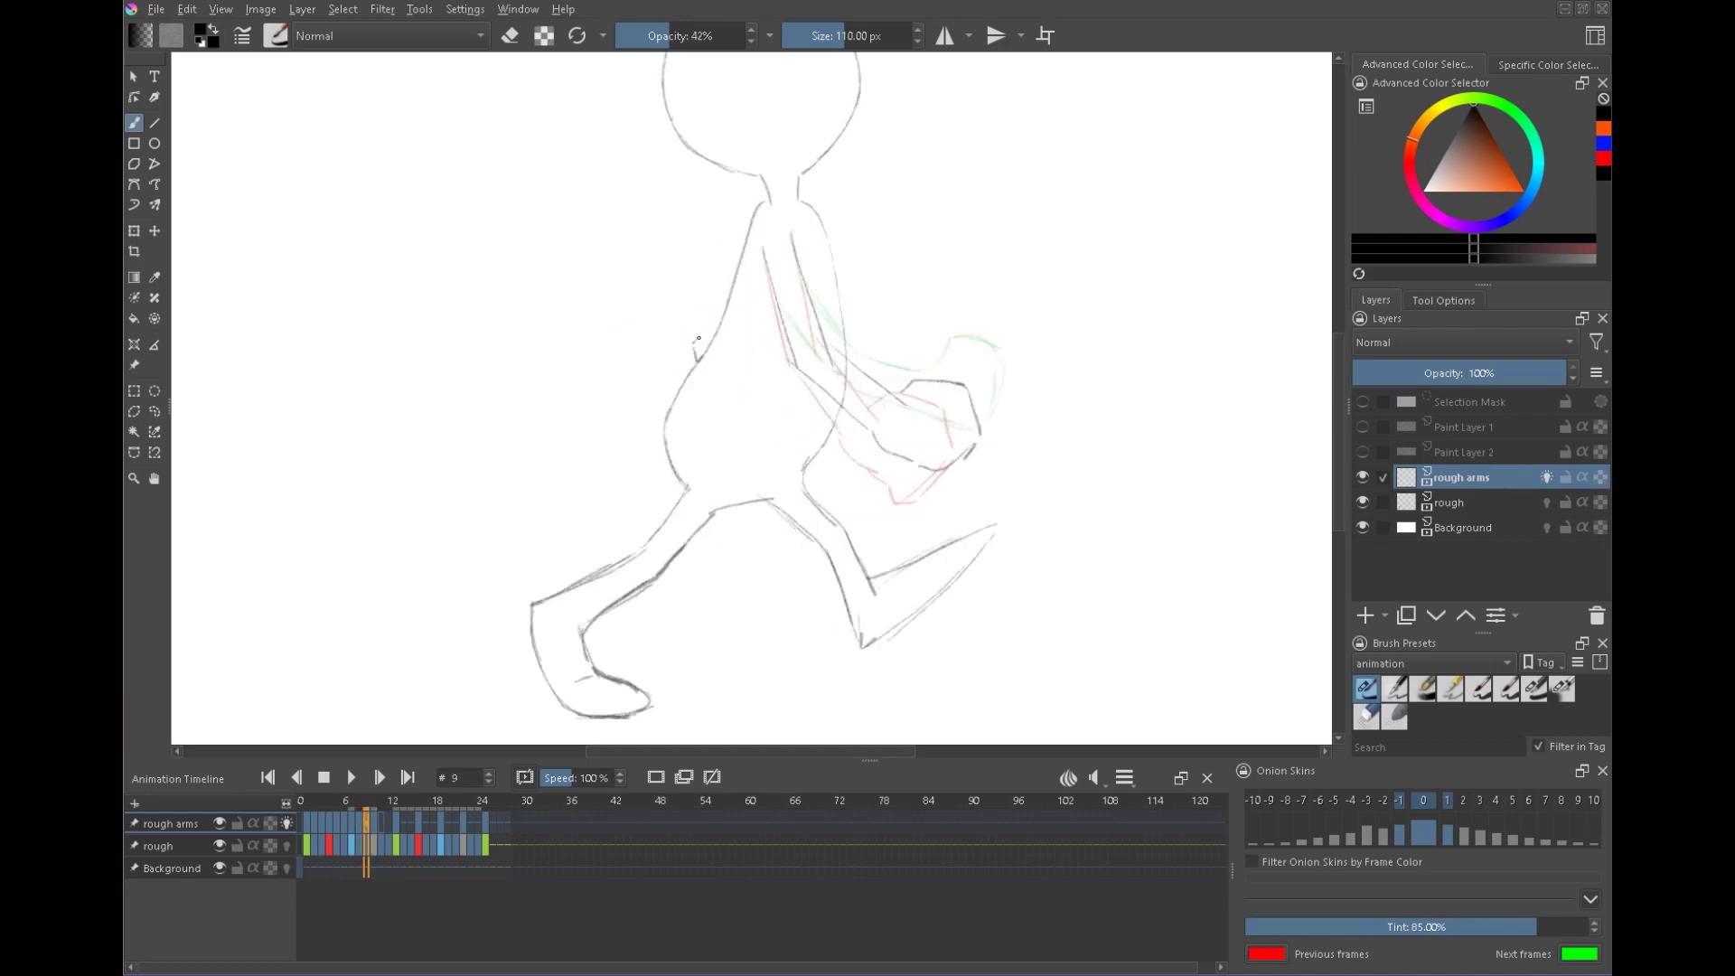
{"action": "key", "text": "Right"}
{"action": "key", "text": "Left"}
{"action": "key", "text": "Right"}
{"action": "key", "text": "Left"}
{"action": "key", "text": "Right"}
{"action": "key", "text": "Left"}
{"action": "key", "text": "Right"}
{"action": "key", "text": "Right"}
{"action": "key", "text": "Left"}
{"action": "key", "text": "Right"}
{"action": "key", "text": "Left"}
{"action": "key", "text": "Right"}
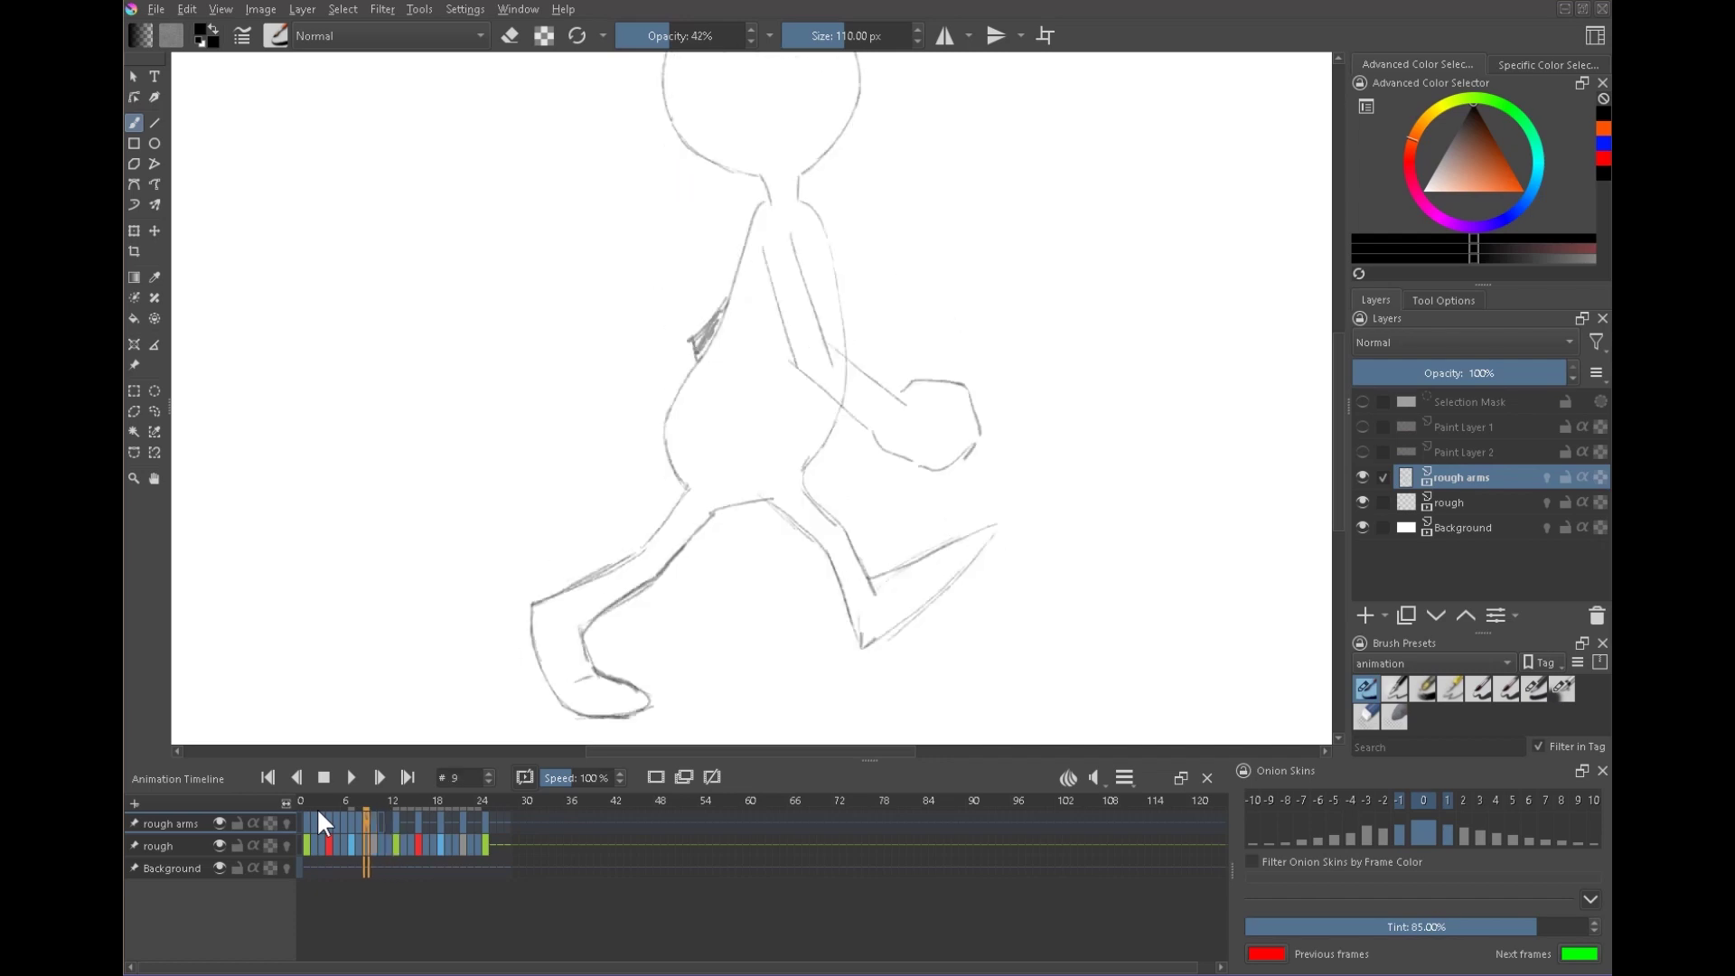
{"action": "key", "text": "Right"}
{"action": "key", "text": "Left"}
{"action": "key", "text": "Right"}
- Compare the arm poses from frames 9 to 13 with onion skin on and off
{"action": "left_click", "coordinate": [287, 823]}
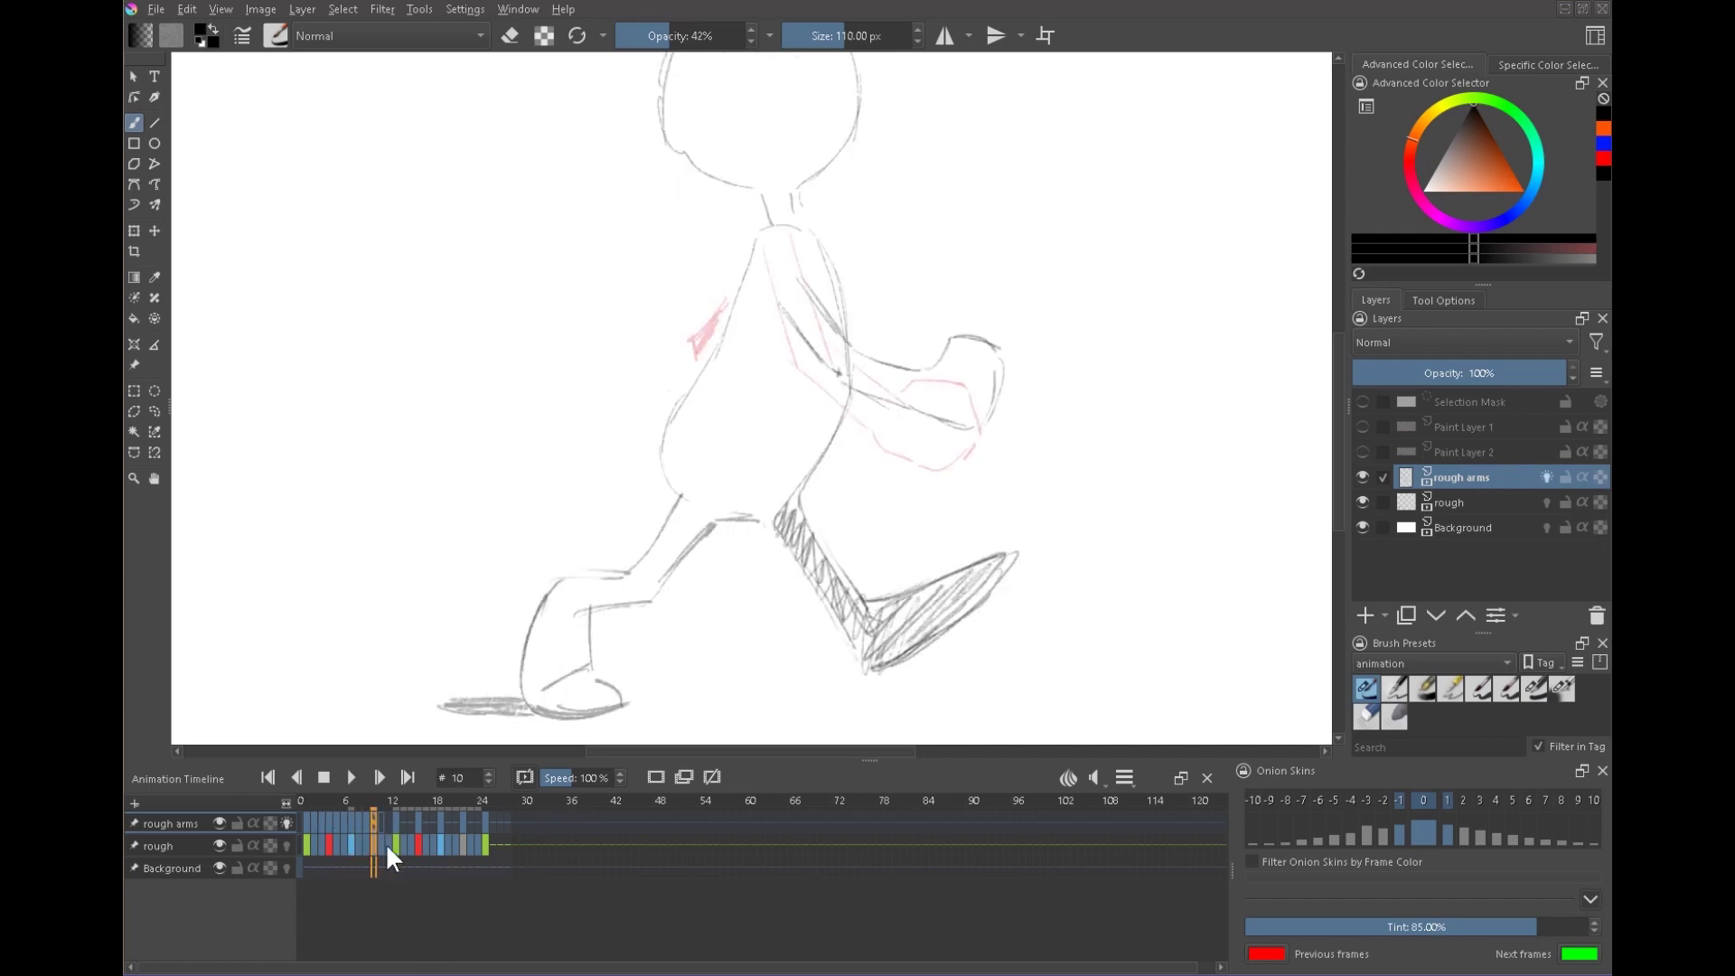
{"action": "key", "text": "Left"}
{"action": "key", "text": "Right"}
{"action": "key", "text": "Right"}
{"action": "key", "text": "Left"}
{"action": "key", "text": "Right"}
{"action": "left_click", "coordinate": [286, 823]}
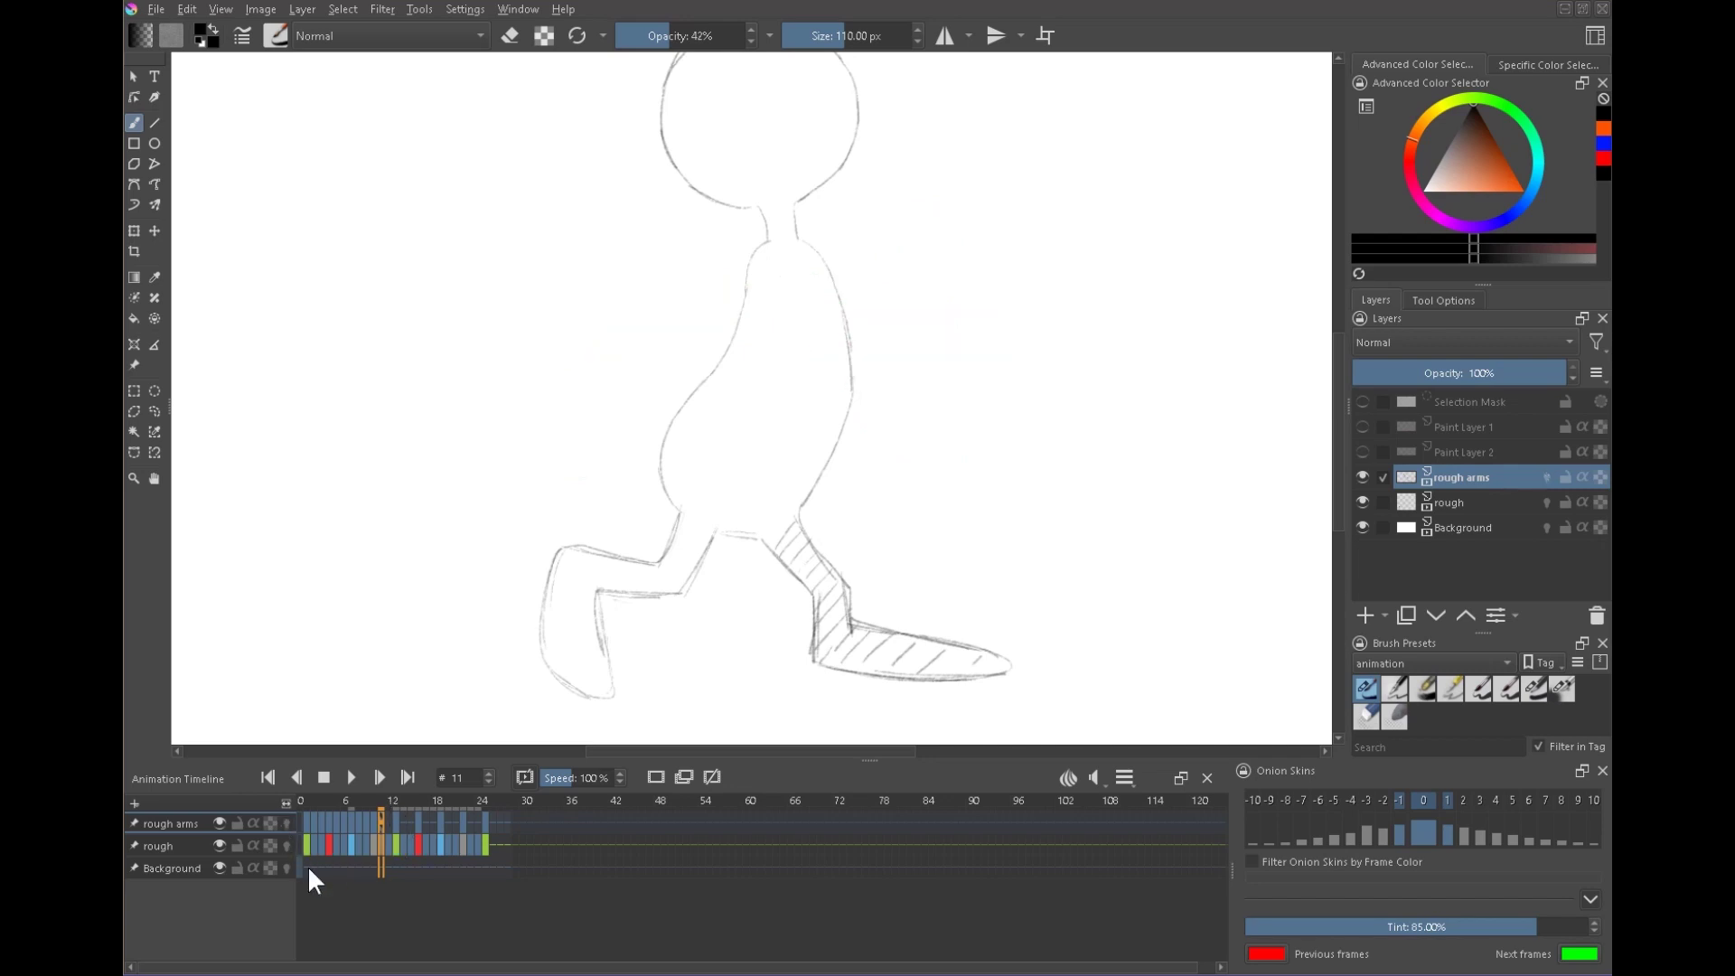
{"action": "key", "text": "Right"}
{"action": "key", "text": "Left"}
{"action": "key", "text": "Right"}
{"action": "key", "text": "Right"}
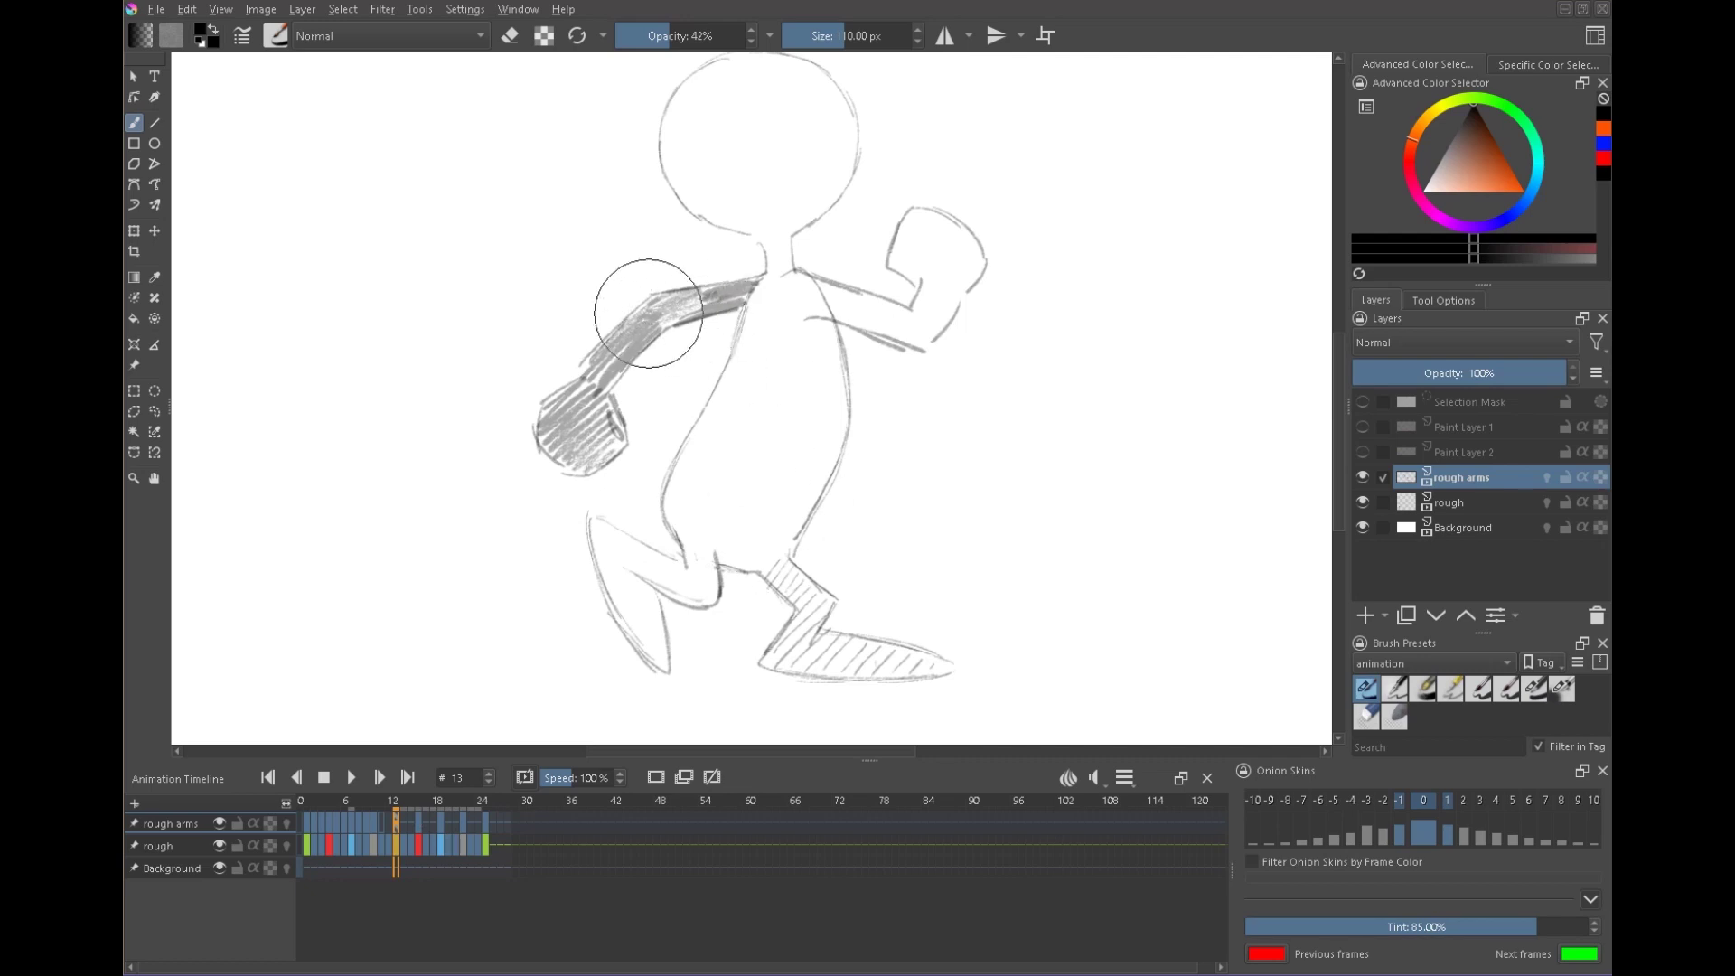
- Examine the arm swing around frames 8 to 12 and compare it with the pose at frame 22
{"action": "left_click", "coordinate": [388, 821]}
{"action": "left_click", "coordinate": [380, 821]}
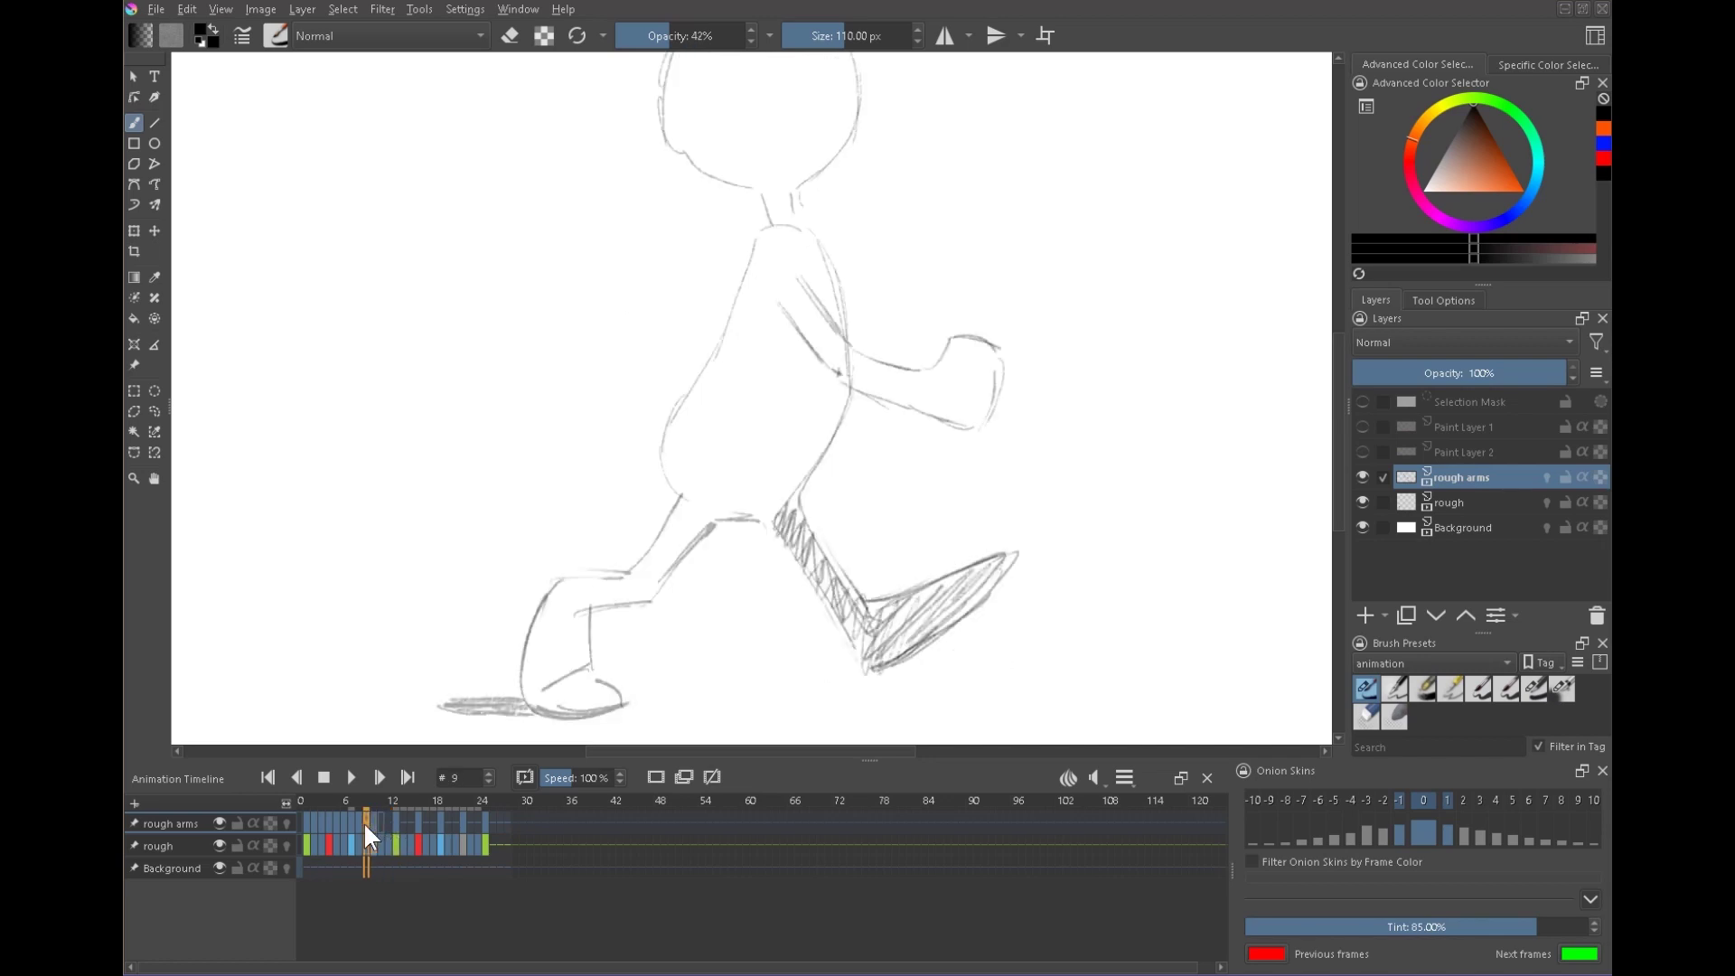
{"action": "left_click", "coordinate": [366, 820]}
{"action": "left_click", "coordinate": [359, 820]}
{"action": "key", "text": "Left"}
{"action": "key", "text": "Left"}
{"action": "key", "text": "Right"}
{"action": "key", "text": "Right"}
{"action": "key", "text": "Right"}
{"action": "key", "text": "Right"}
{"action": "key", "text": "Left"}
{"action": "key", "text": "Right"}
{"action": "left_click", "coordinate": [462, 848]}
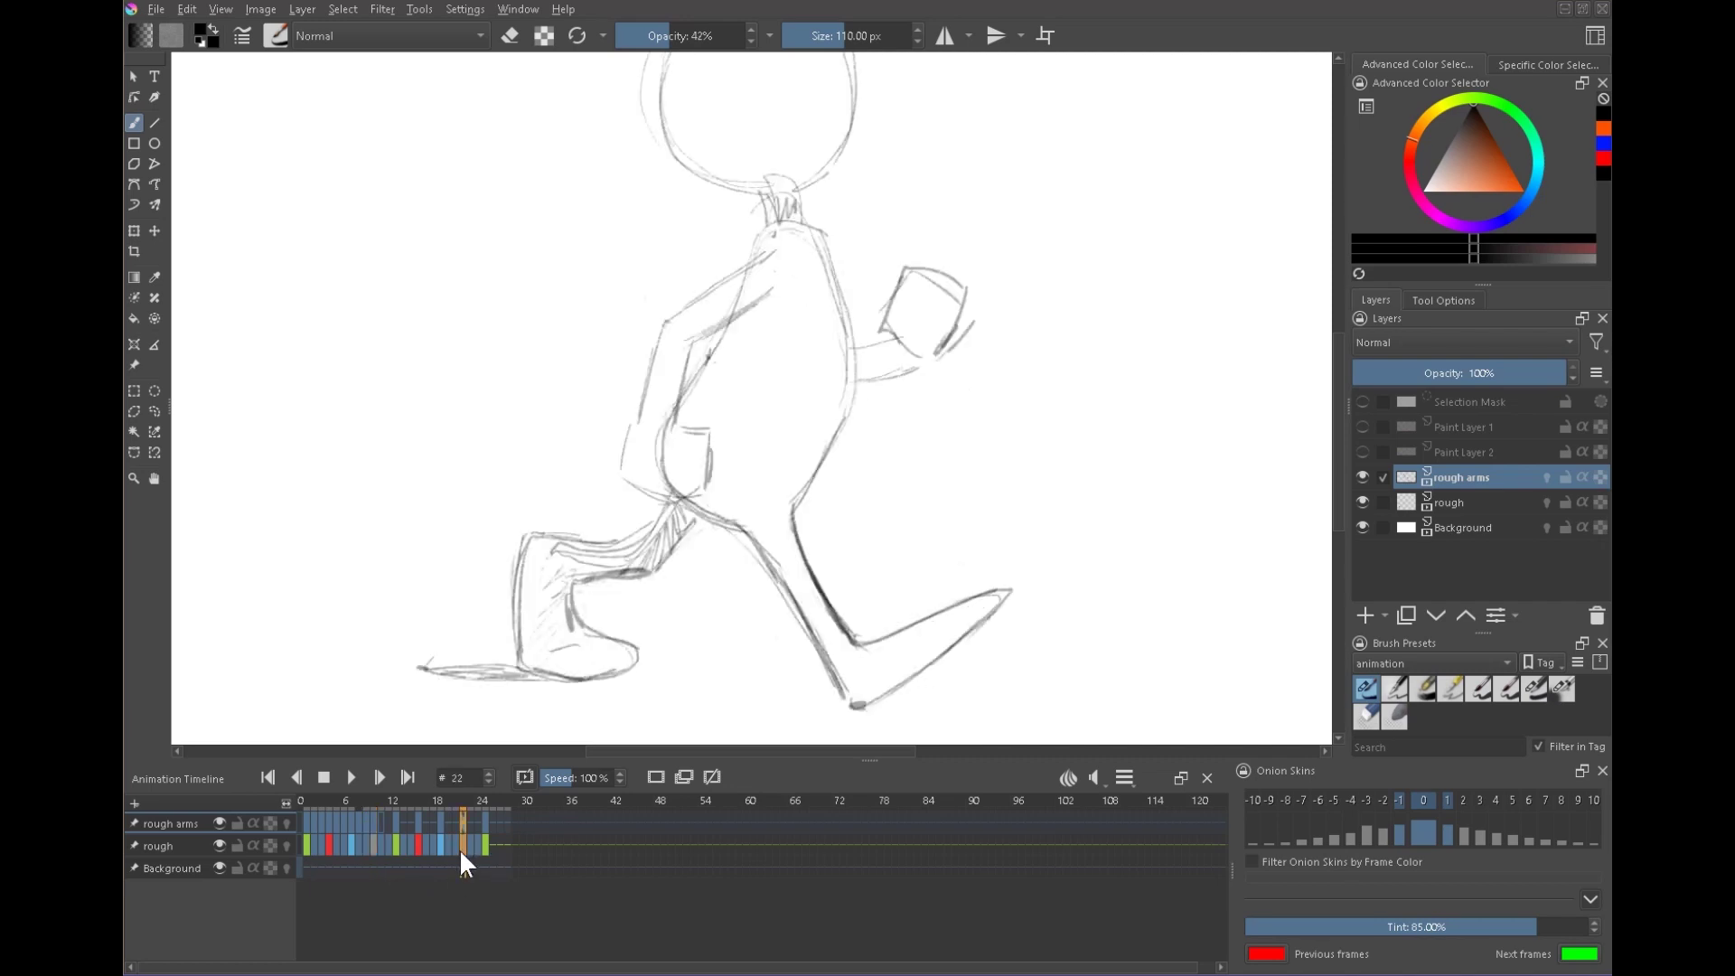
{"action": "left_click", "coordinate": [357, 827]}
{"action": "left_click", "coordinate": [365, 842]}
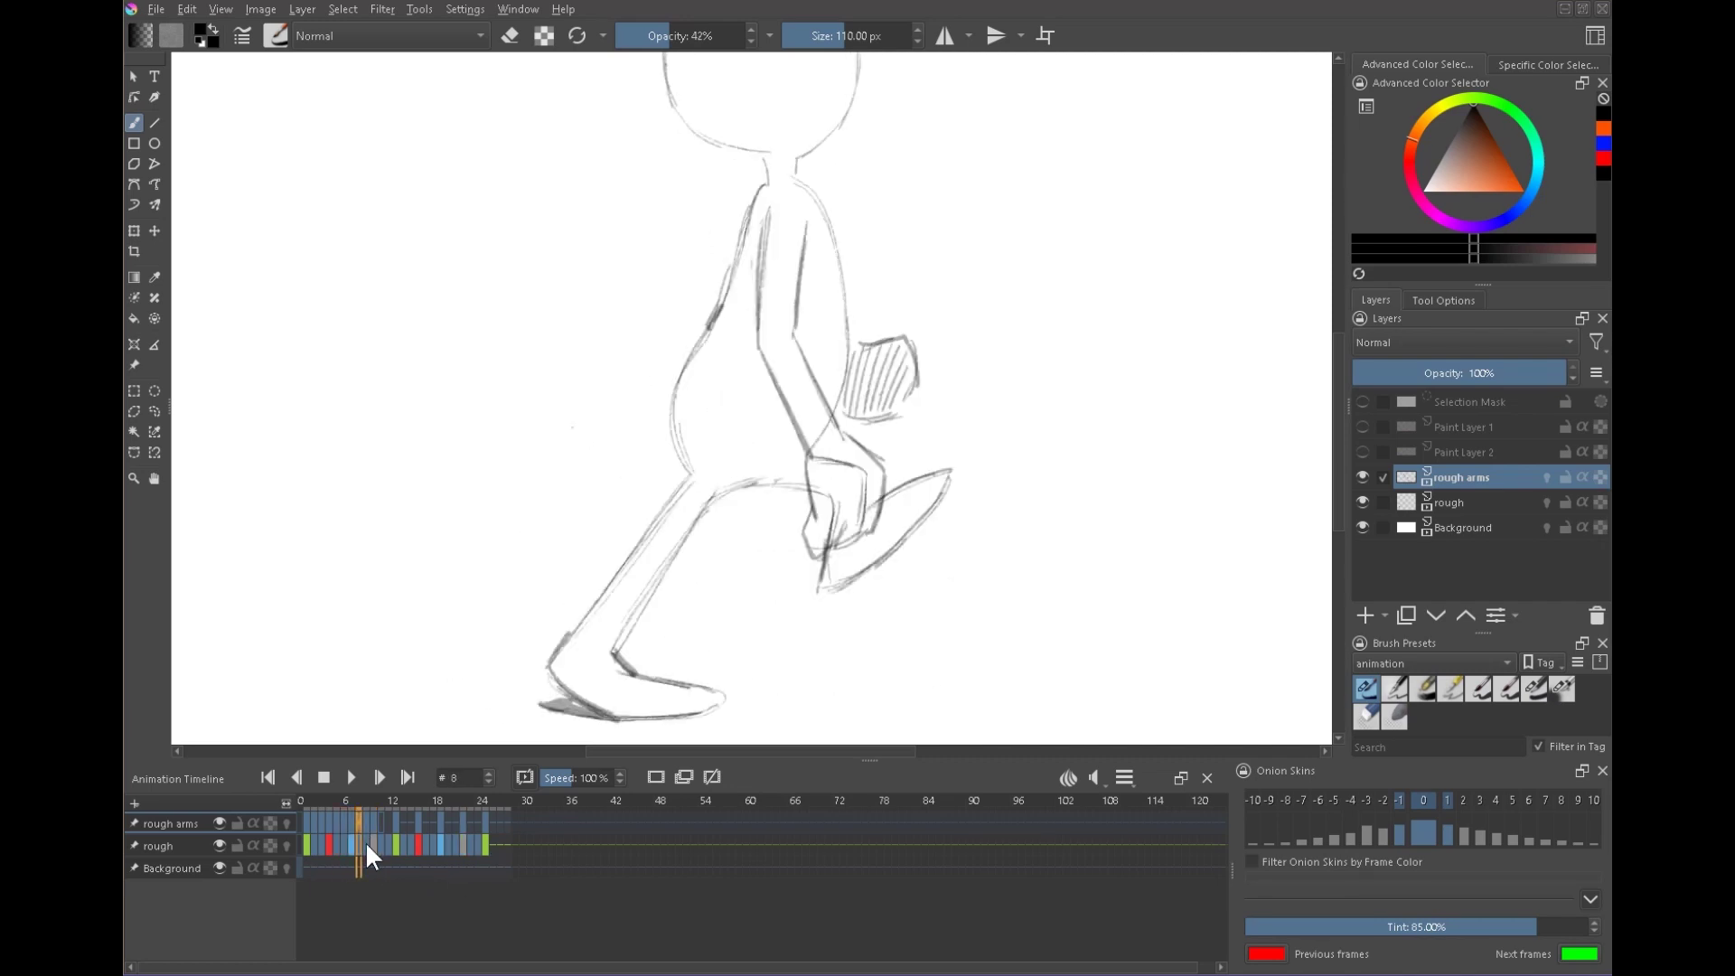
- Draw the hatched far elbow behind the back at frame 11, using onion skin on the rough arms layer
{"action": "key", "text": "Right"}
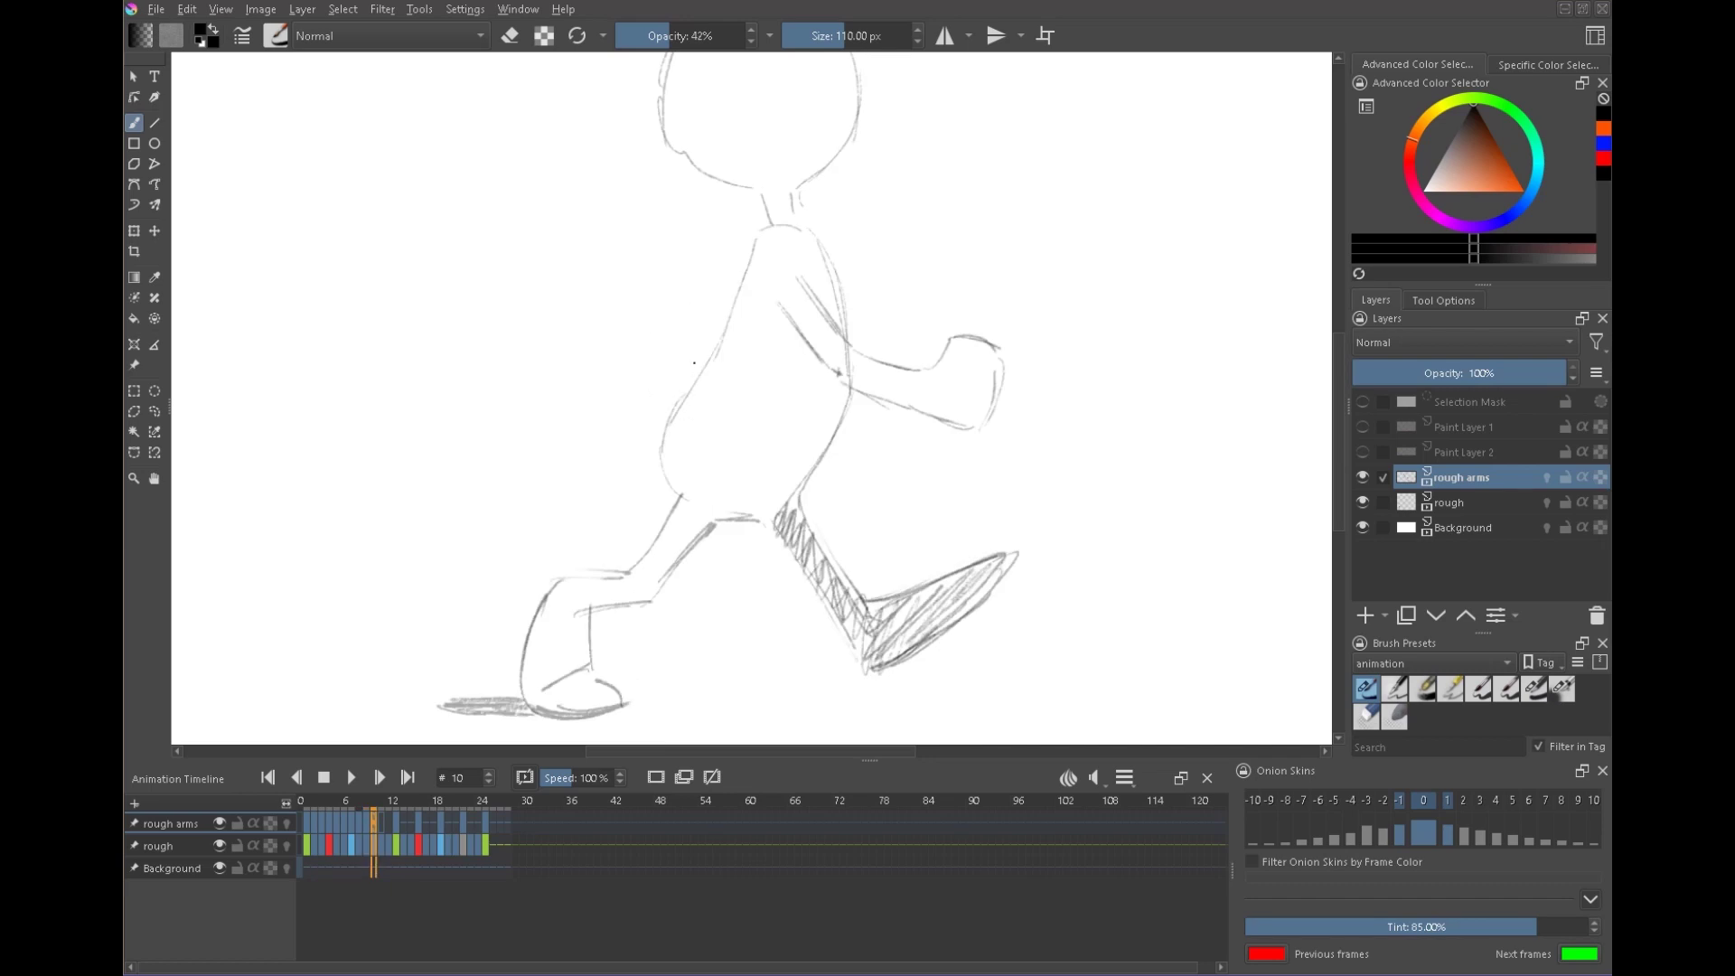
{"action": "key", "text": "Right"}
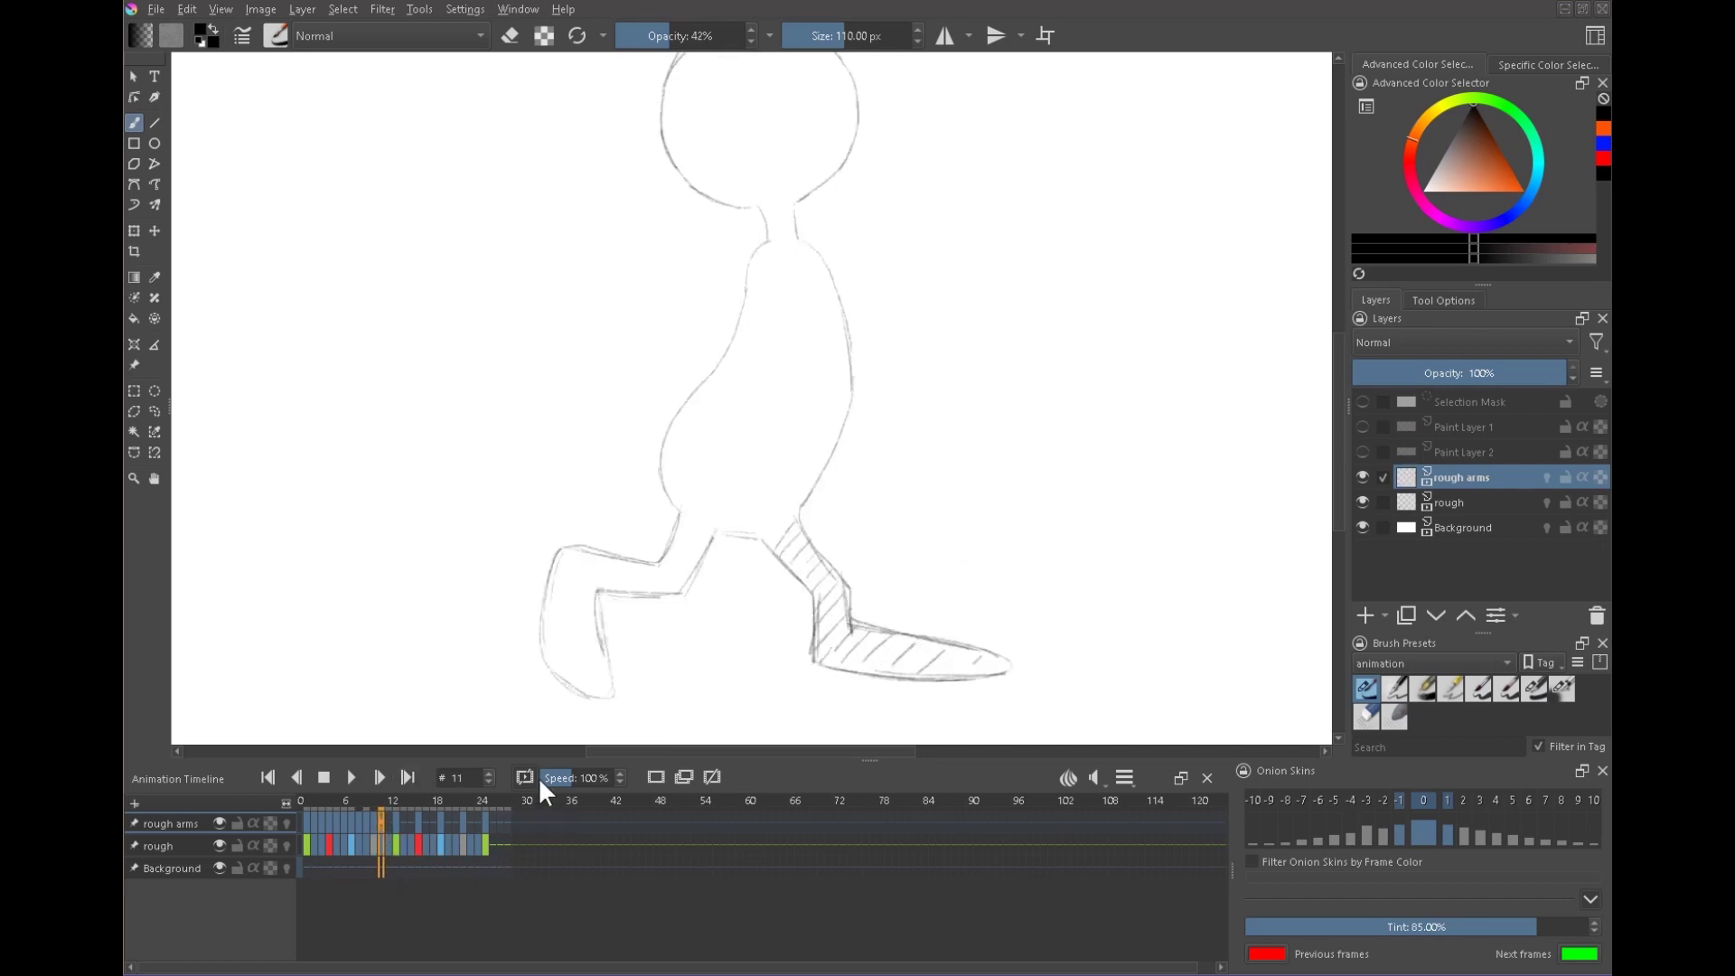
{"action": "left_click", "coordinate": [287, 823]}
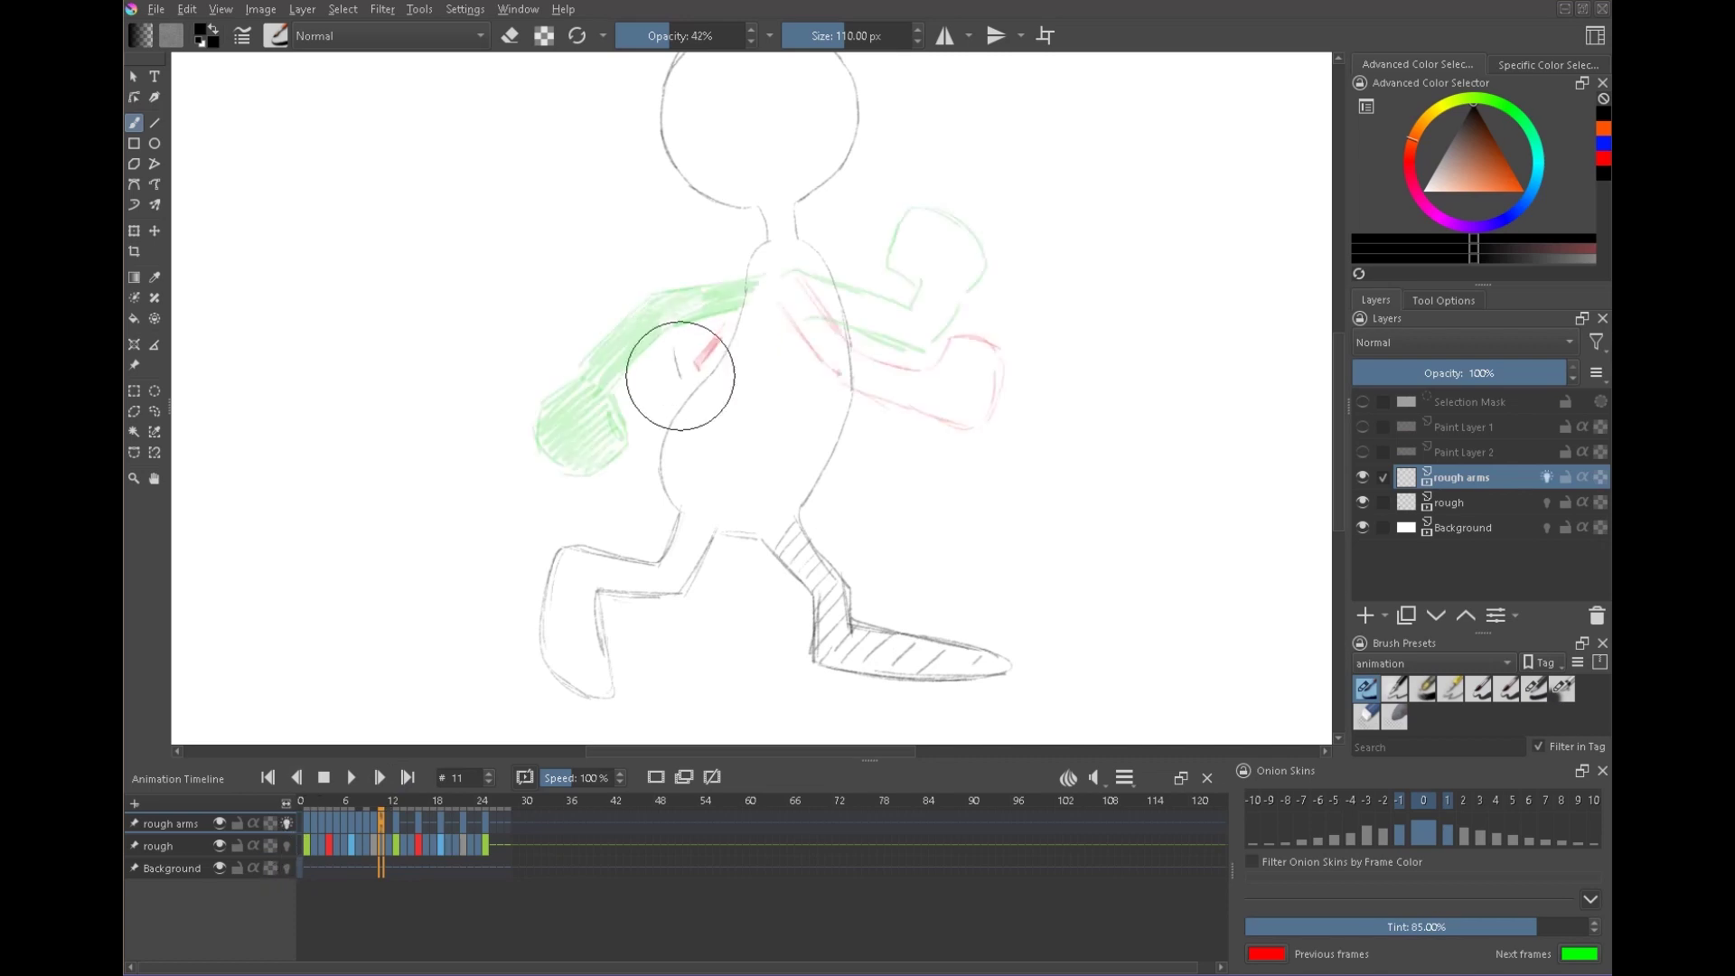
{"action": "left_click_drag", "start_coordinate": [678, 350], "coordinate": [697, 341]}
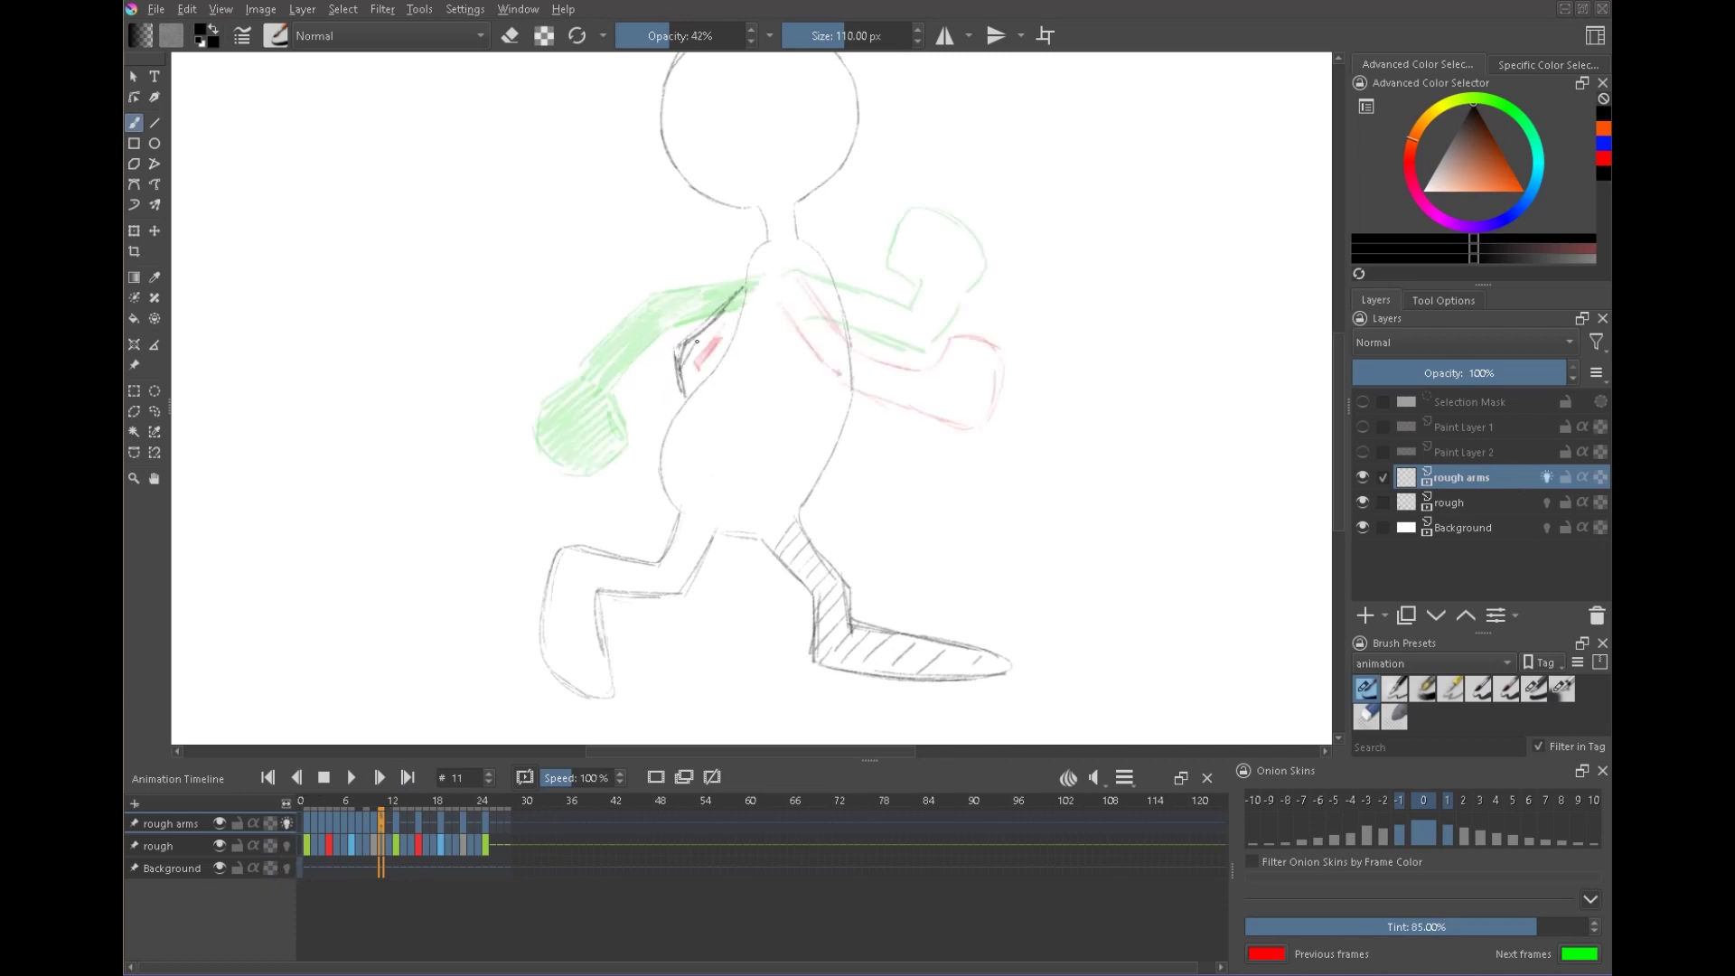
- Rough in the hatched far arm hanging behind the back at frame 12 and flip back through the earlier frames
{"action": "key", "text": "Right"}
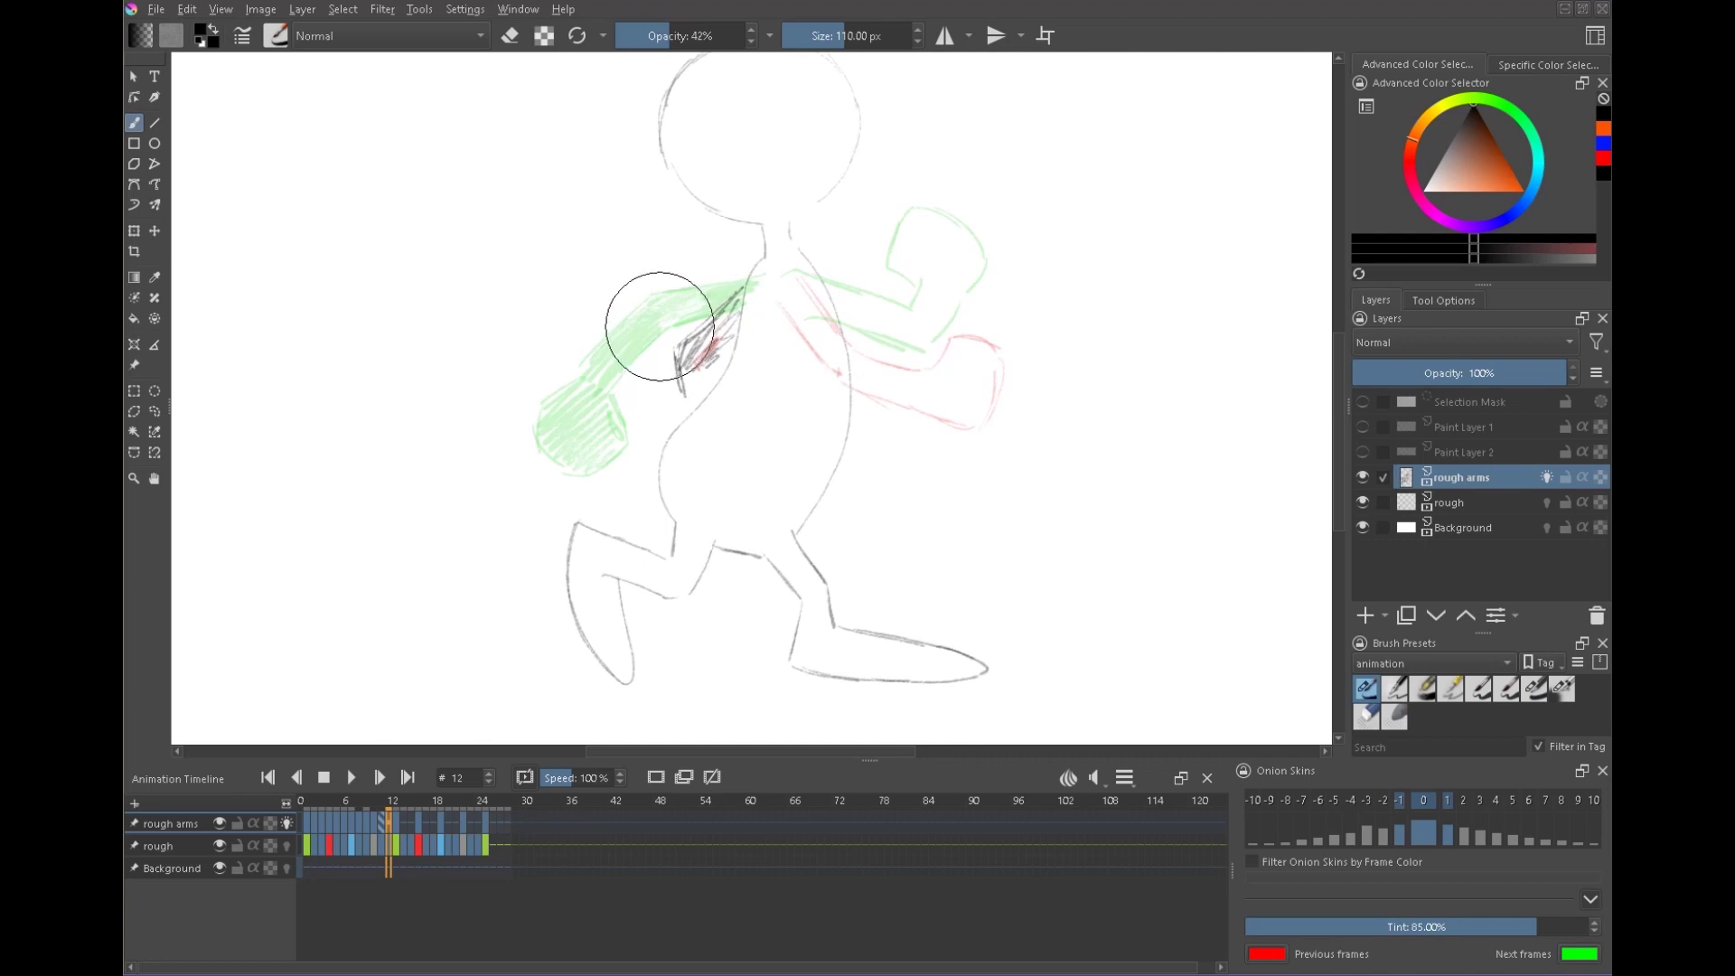
{"action": "mouse_move", "coordinate": [657, 337]}
{"action": "left_mouse_down"}
{"action": "mouse_move", "coordinate": [627, 435]}
{"action": "mouse_move", "coordinate": [647, 500]}
{"action": "left_mouse_up"}
{"action": "left_click_drag", "start_coordinate": [671, 415], "coordinate": [742, 288]}
{"action": "key", "text": "Left"}
{"action": "key", "text": "Left"}
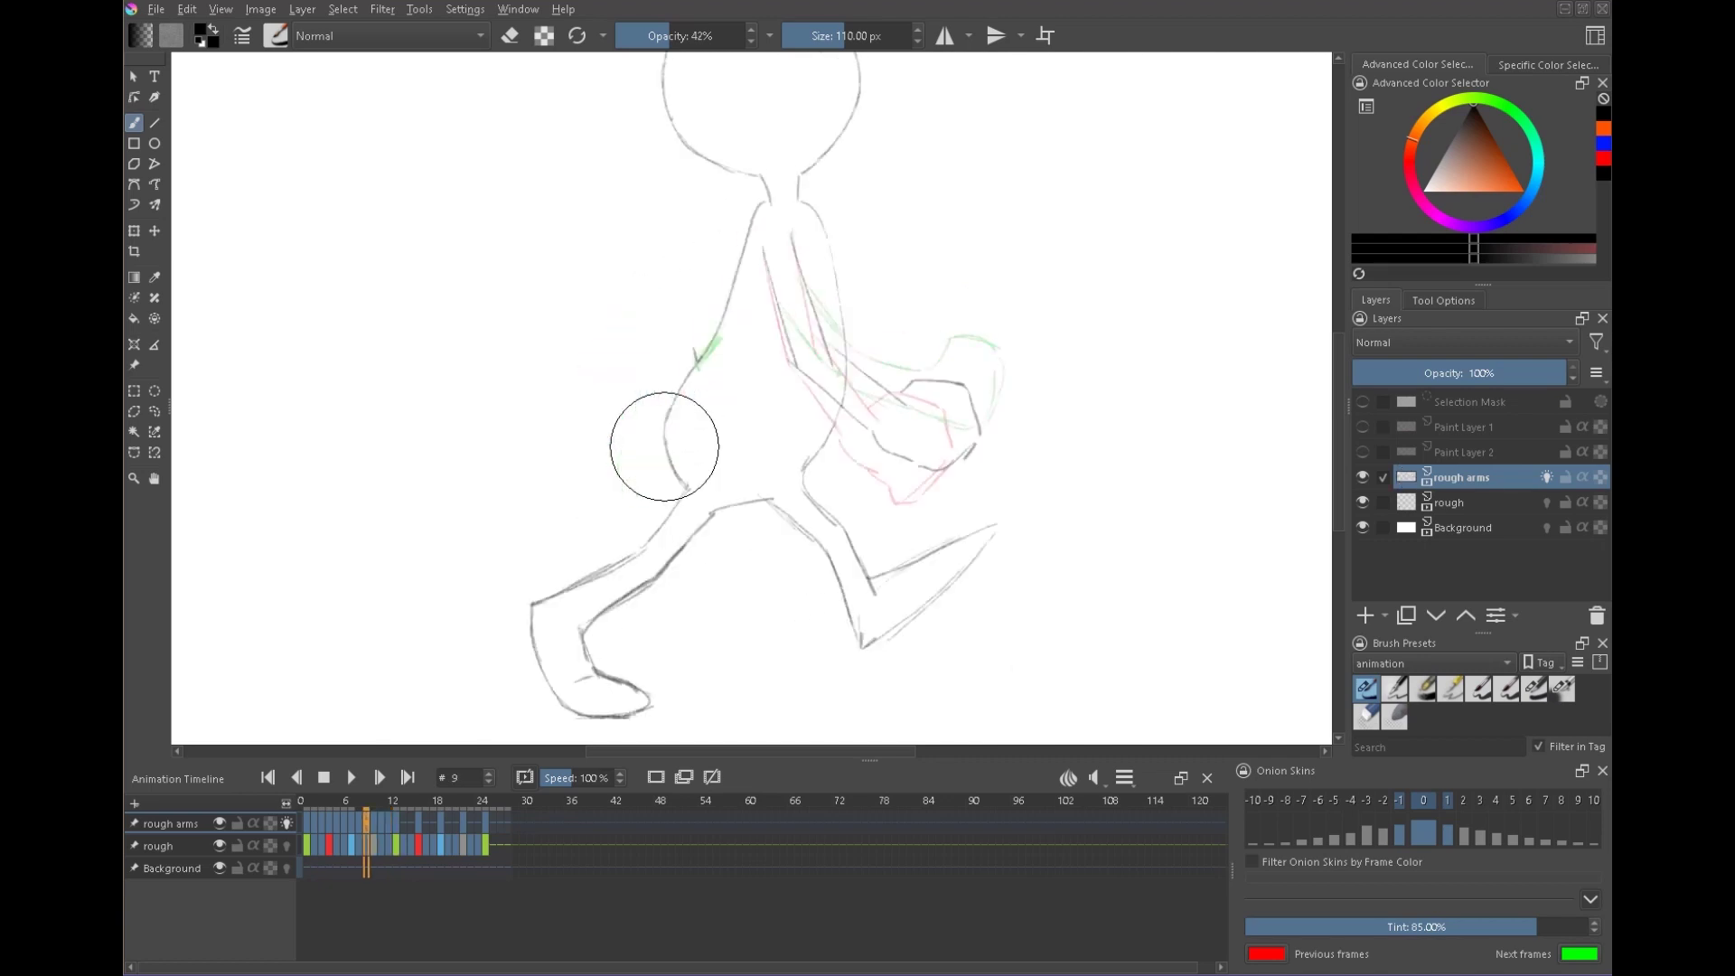
- Flip between frames 10 and 13 without onion skin and plot the near wrist's in-between positions as small guide marks at frame 11
{"action": "left_click", "coordinate": [328, 829]}
{"action": "left_click", "coordinate": [371, 824]}
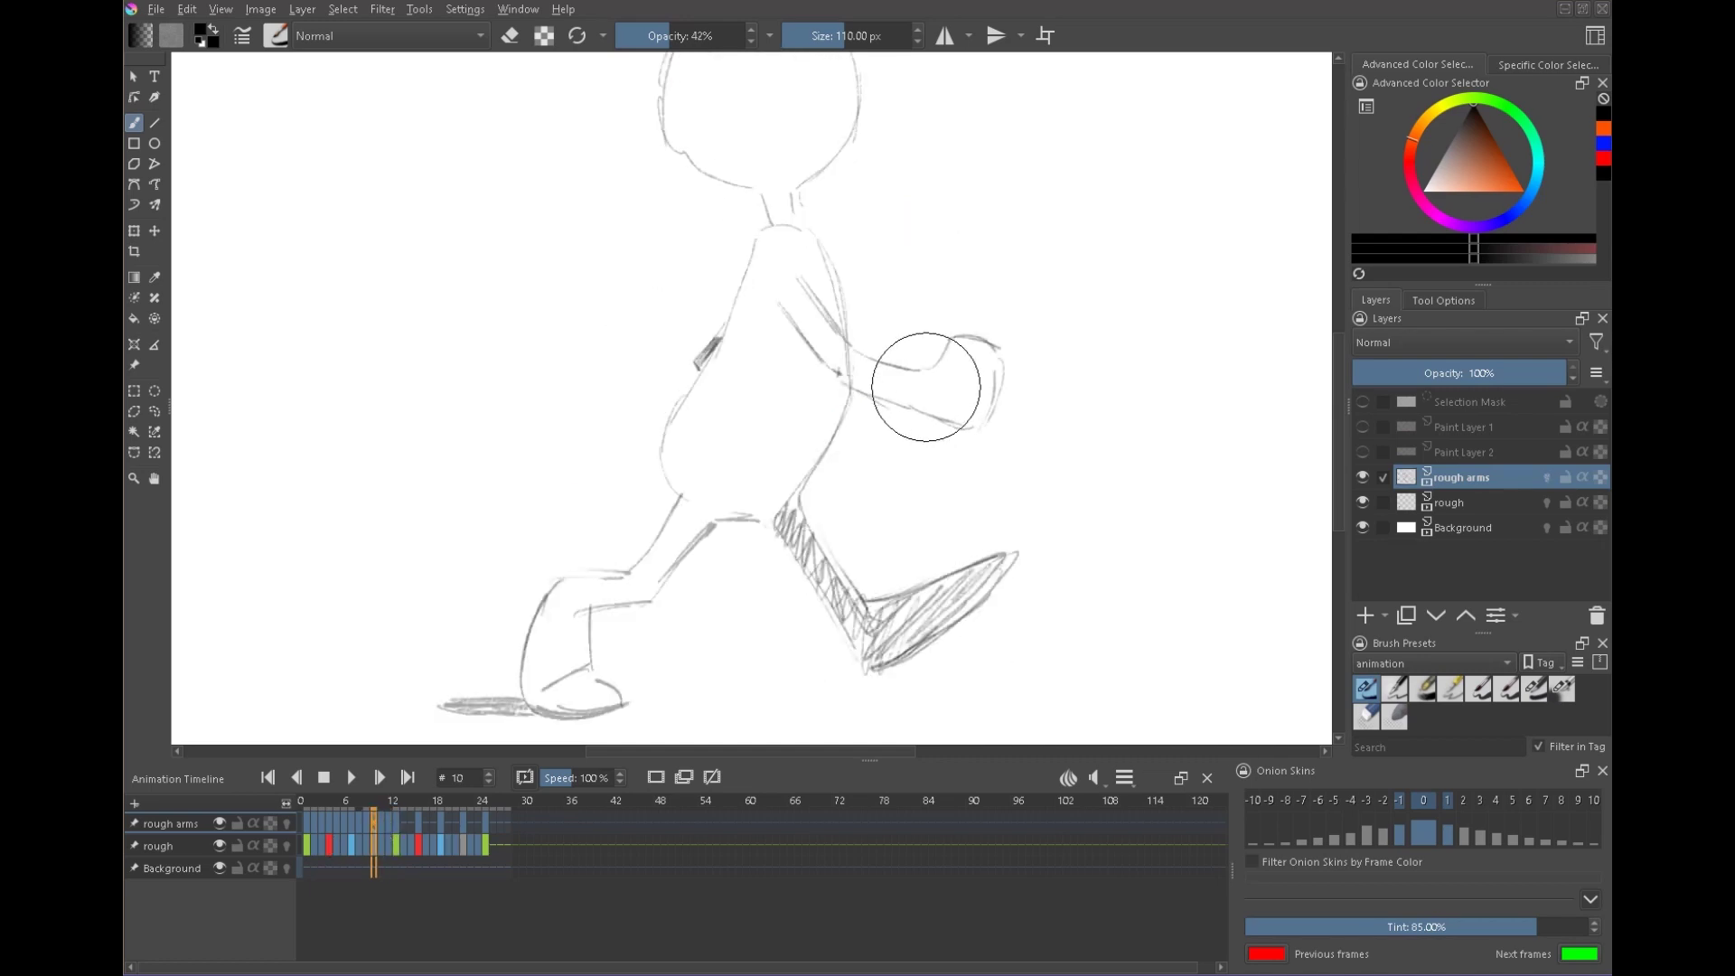
{"action": "key", "text": "period"}
{"action": "key", "text": "period"}
{"action": "key", "text": "period"}
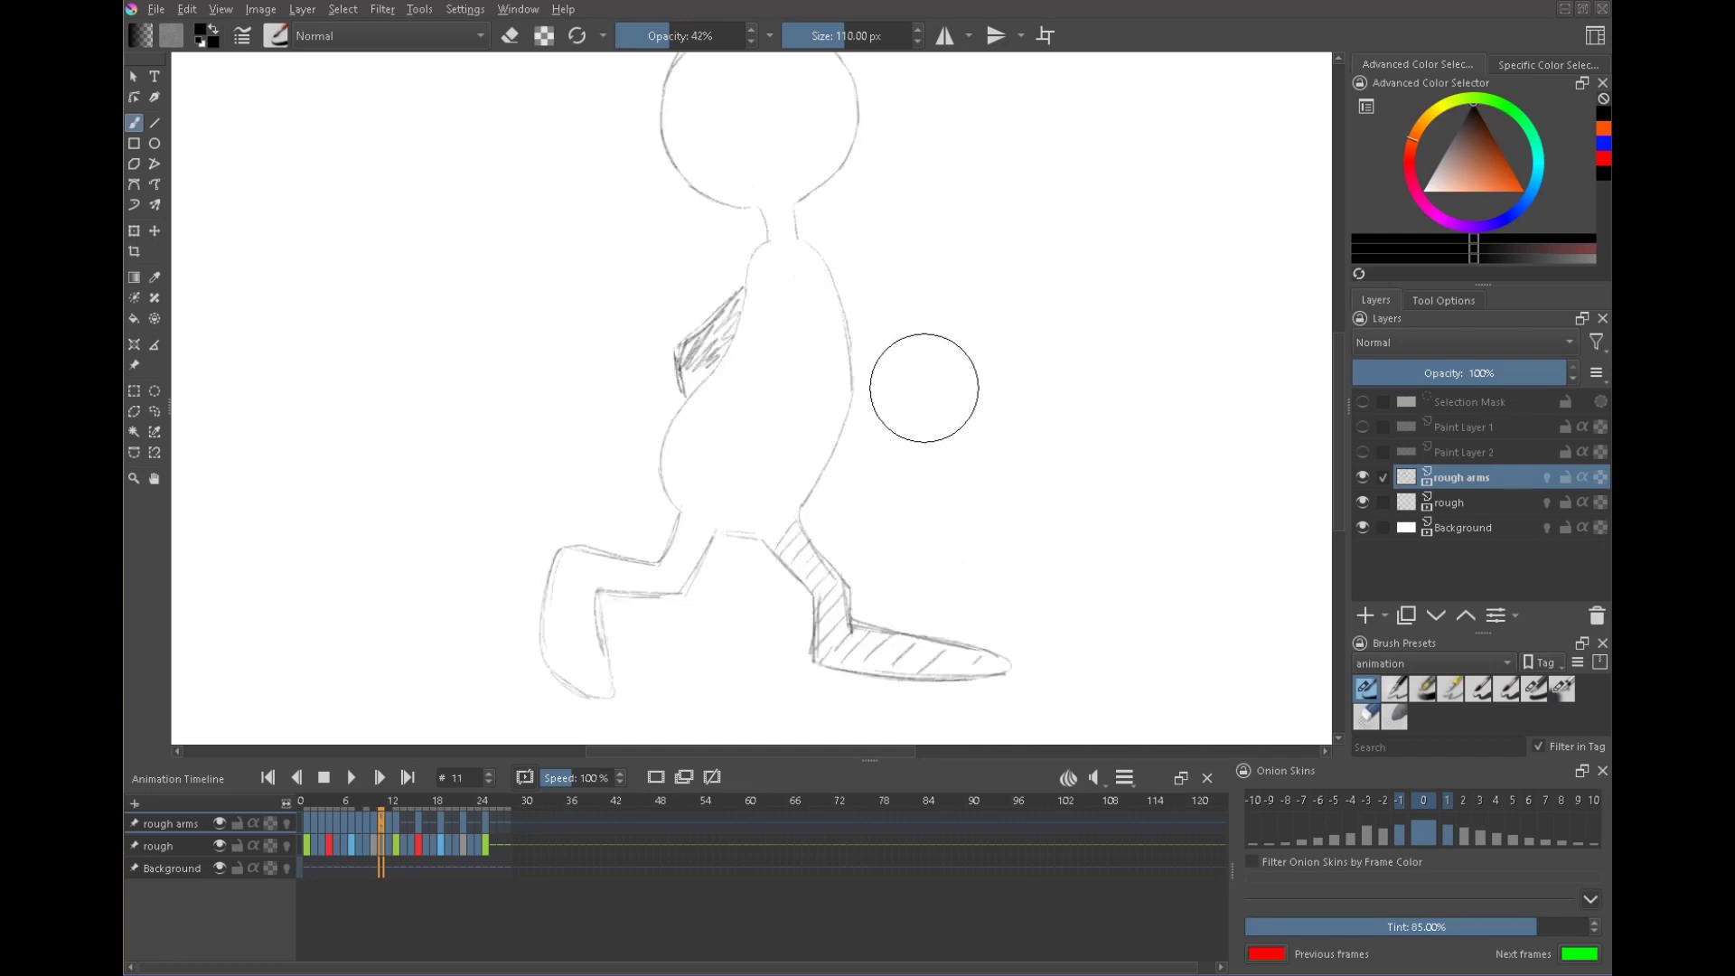
{"action": "key", "text": "comma"}
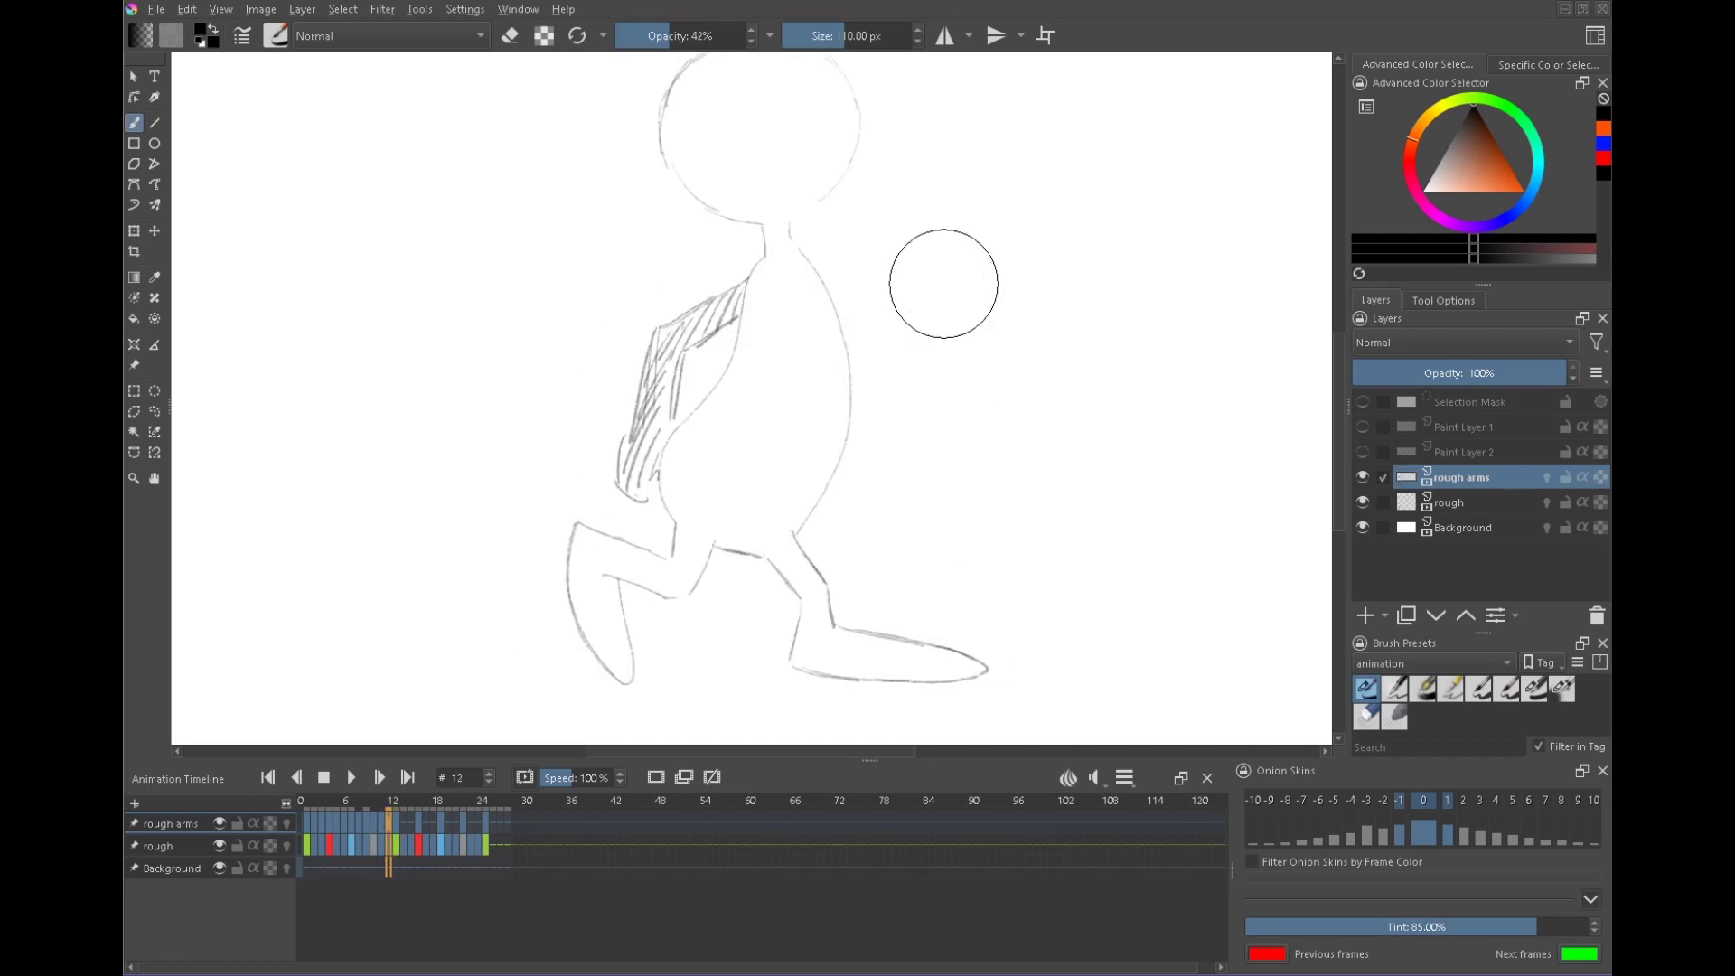
{"action": "key", "text": "comma"}
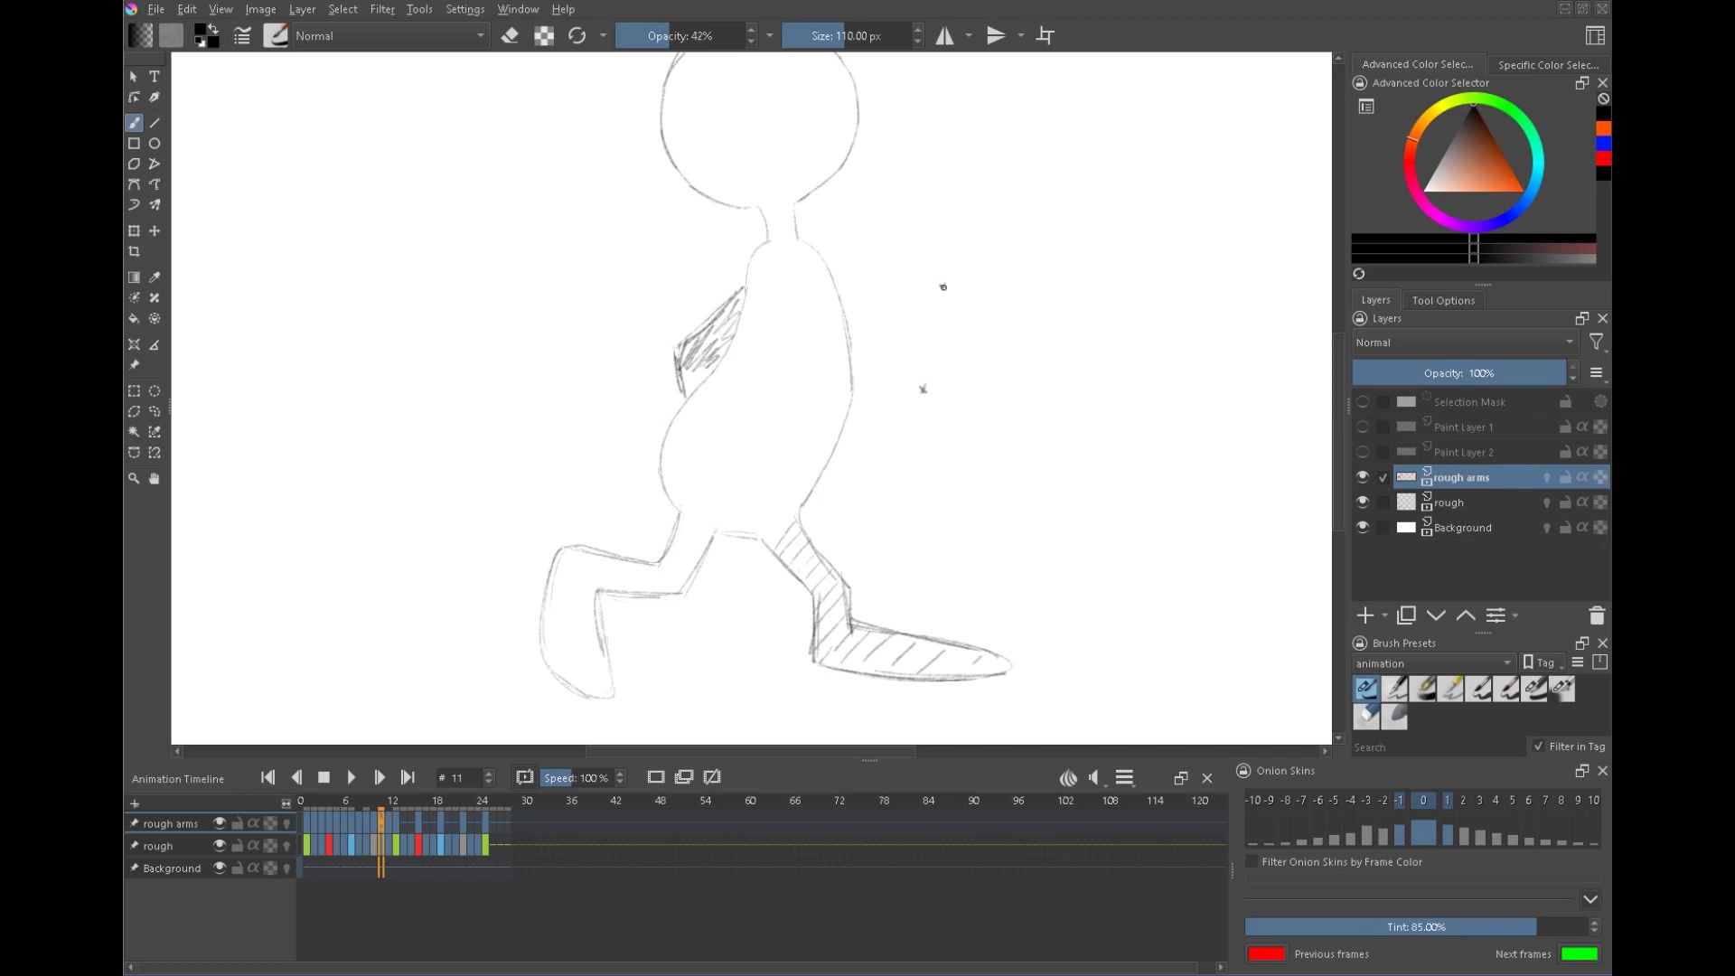
{"action": "left_click", "coordinate": [388, 819]}
{"action": "right_click", "coordinate": [388, 820]}
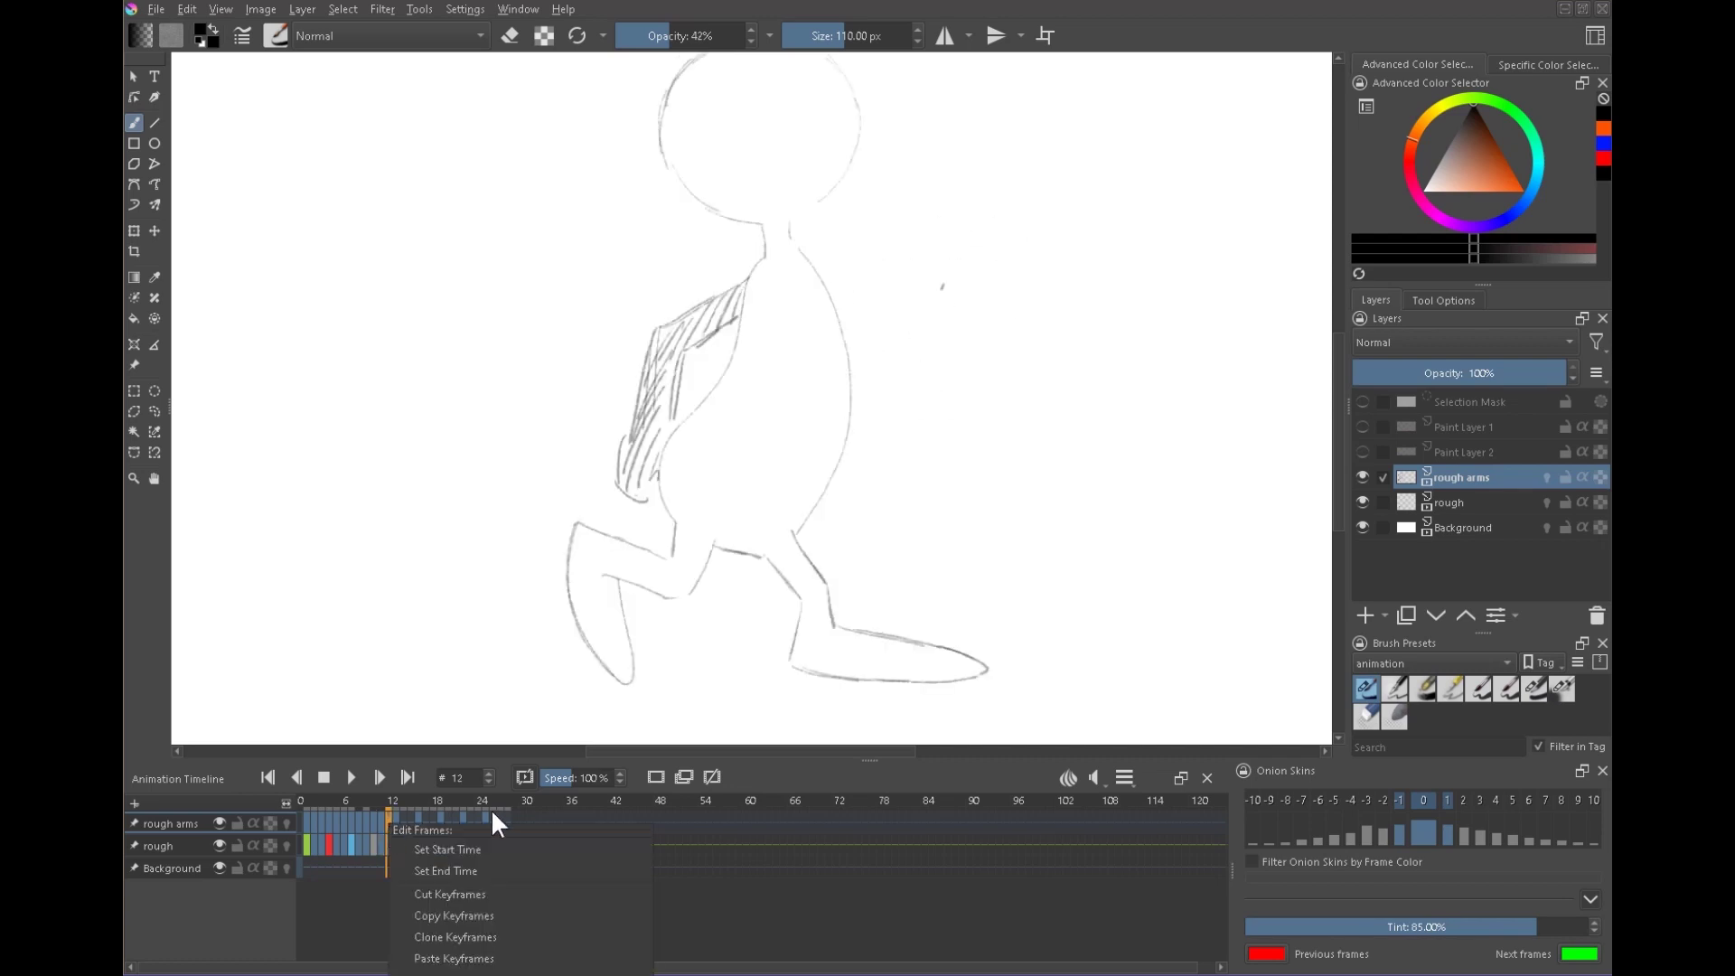
{"action": "left_click", "coordinate": [377, 822]}
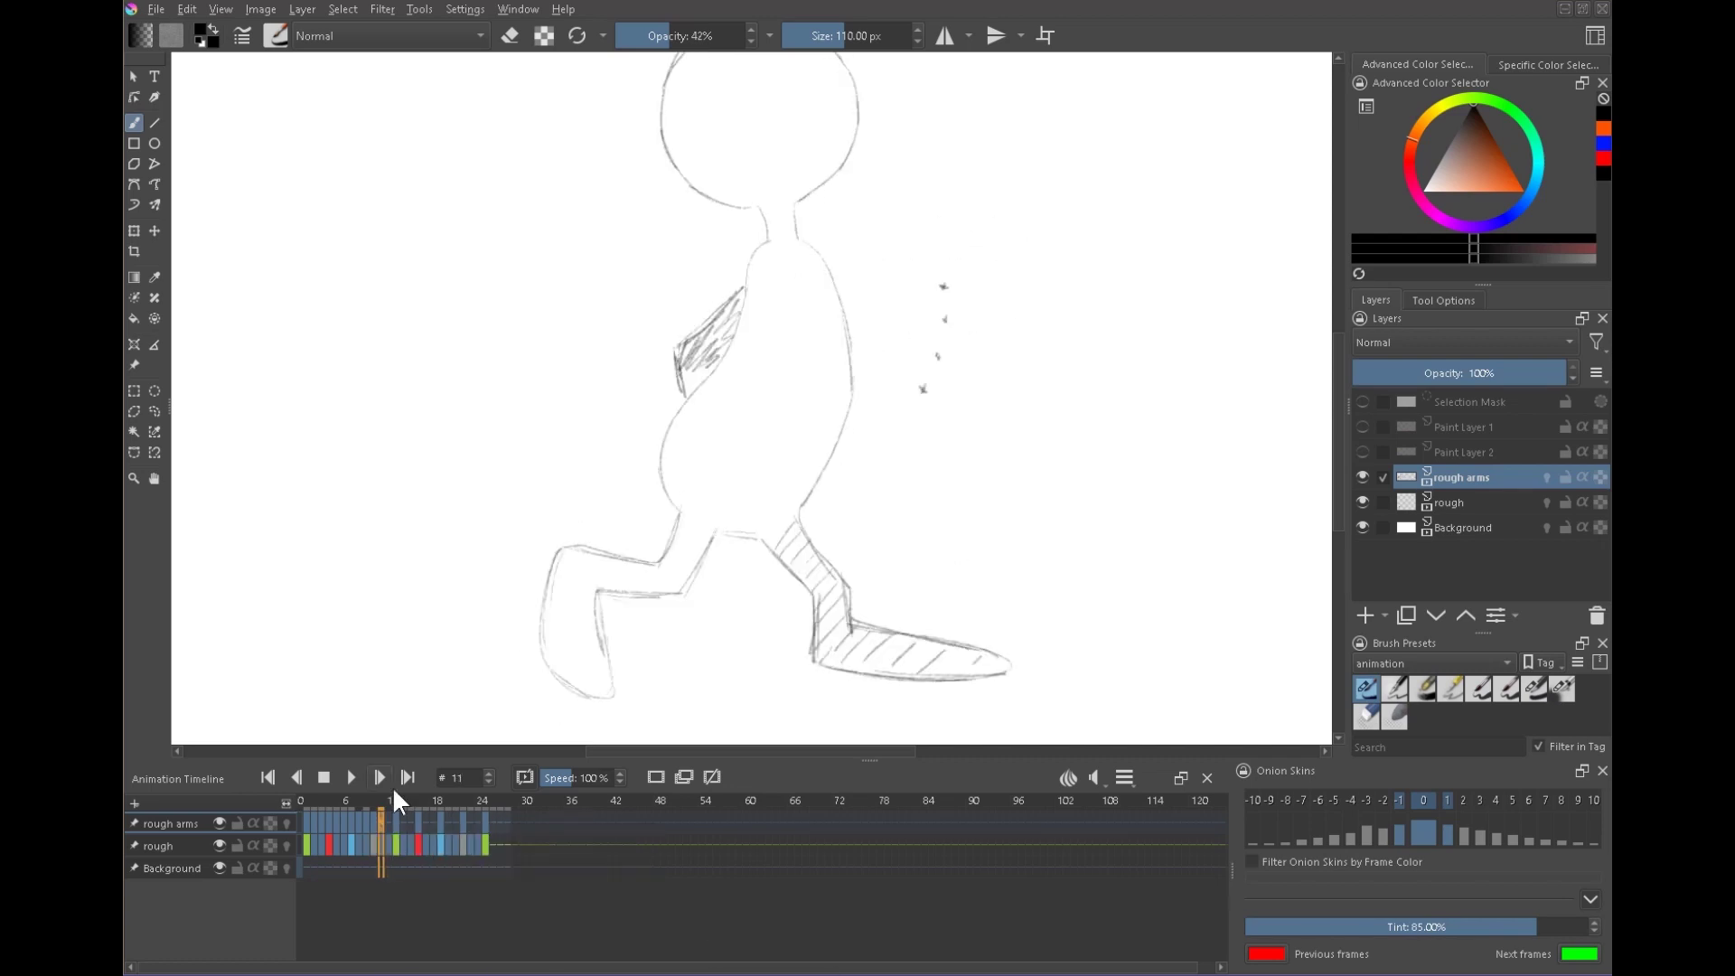
- Draw the near arm and raised fist at frame 11 with onion skin on, following the wrist guide marks, and erase leftover guides
{"action": "left_click", "coordinate": [286, 823]}
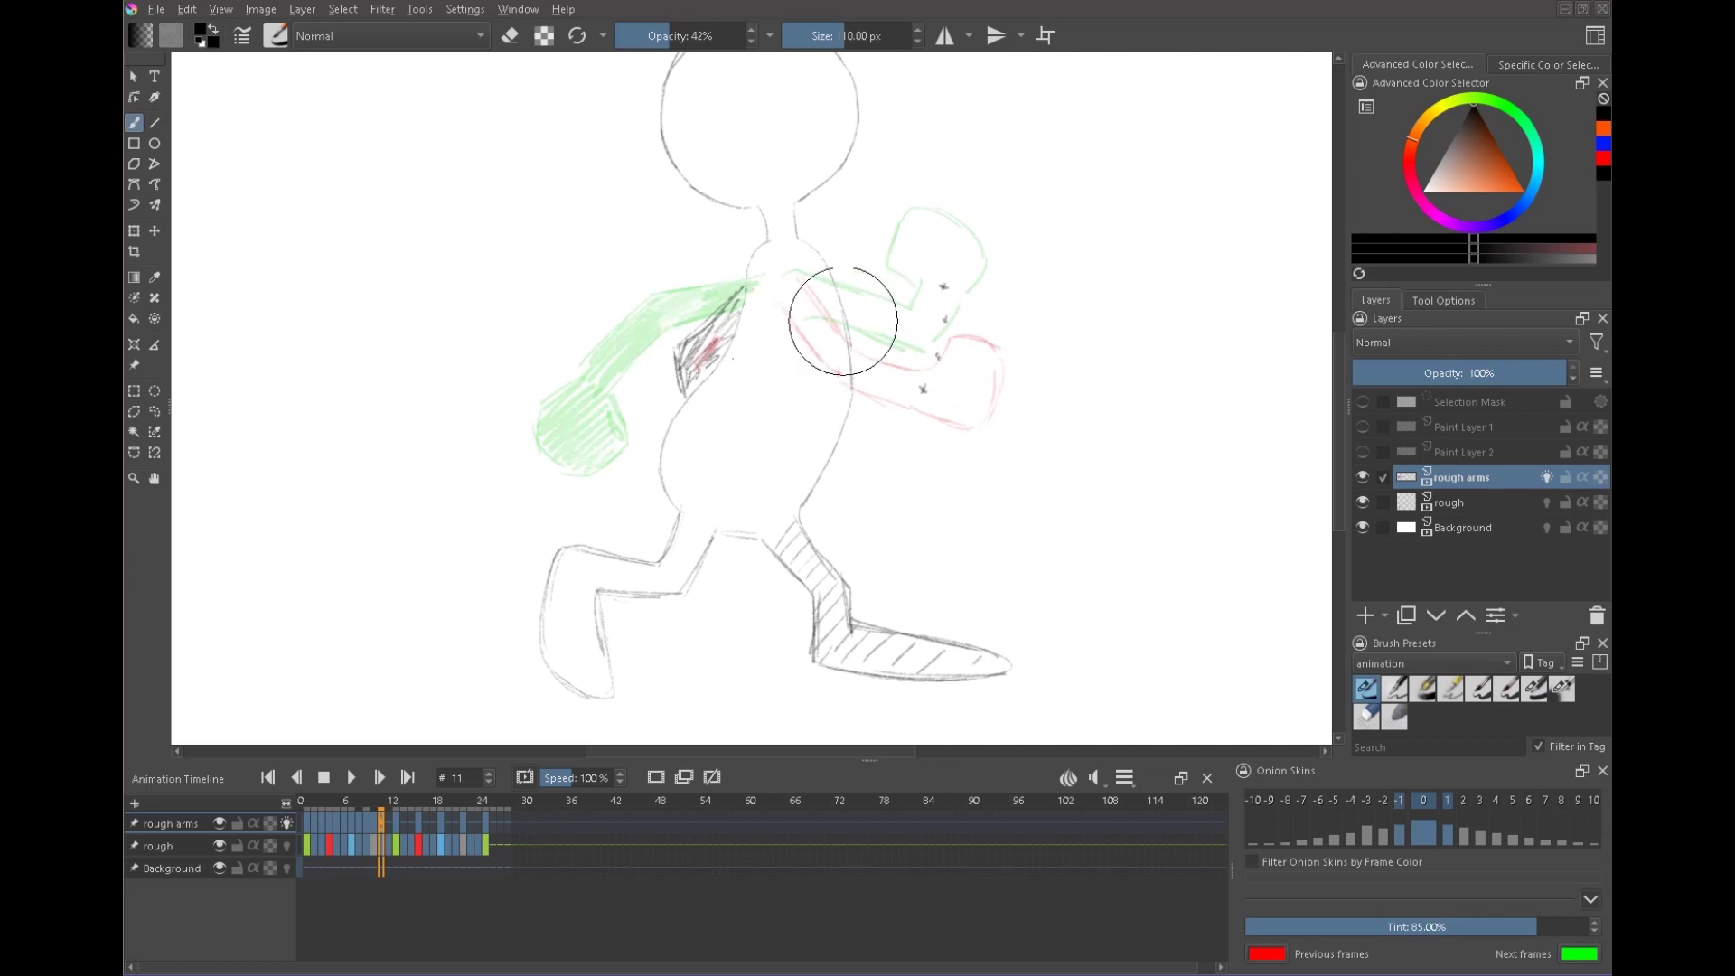
{"action": "left_click_drag", "start_coordinate": [788, 304], "coordinate": [856, 373]}
{"action": "mouse_move", "coordinate": [805, 275]}
{"action": "left_mouse_down"}
{"action": "mouse_move", "coordinate": [925, 374]}
{"action": "mouse_move", "coordinate": [935, 340]}
{"action": "left_mouse_up"}
{"action": "left_click_drag", "start_coordinate": [927, 331], "coordinate": [929, 291]}
{"action": "mouse_move", "coordinate": [931, 289]}
{"action": "left_mouse_down"}
{"action": "mouse_move", "coordinate": [993, 277]}
{"action": "mouse_move", "coordinate": [993, 363]}
{"action": "left_mouse_up"}
{"action": "left_click_drag", "start_coordinate": [925, 374], "coordinate": [982, 376]}
{"action": "key", "text": "e"}
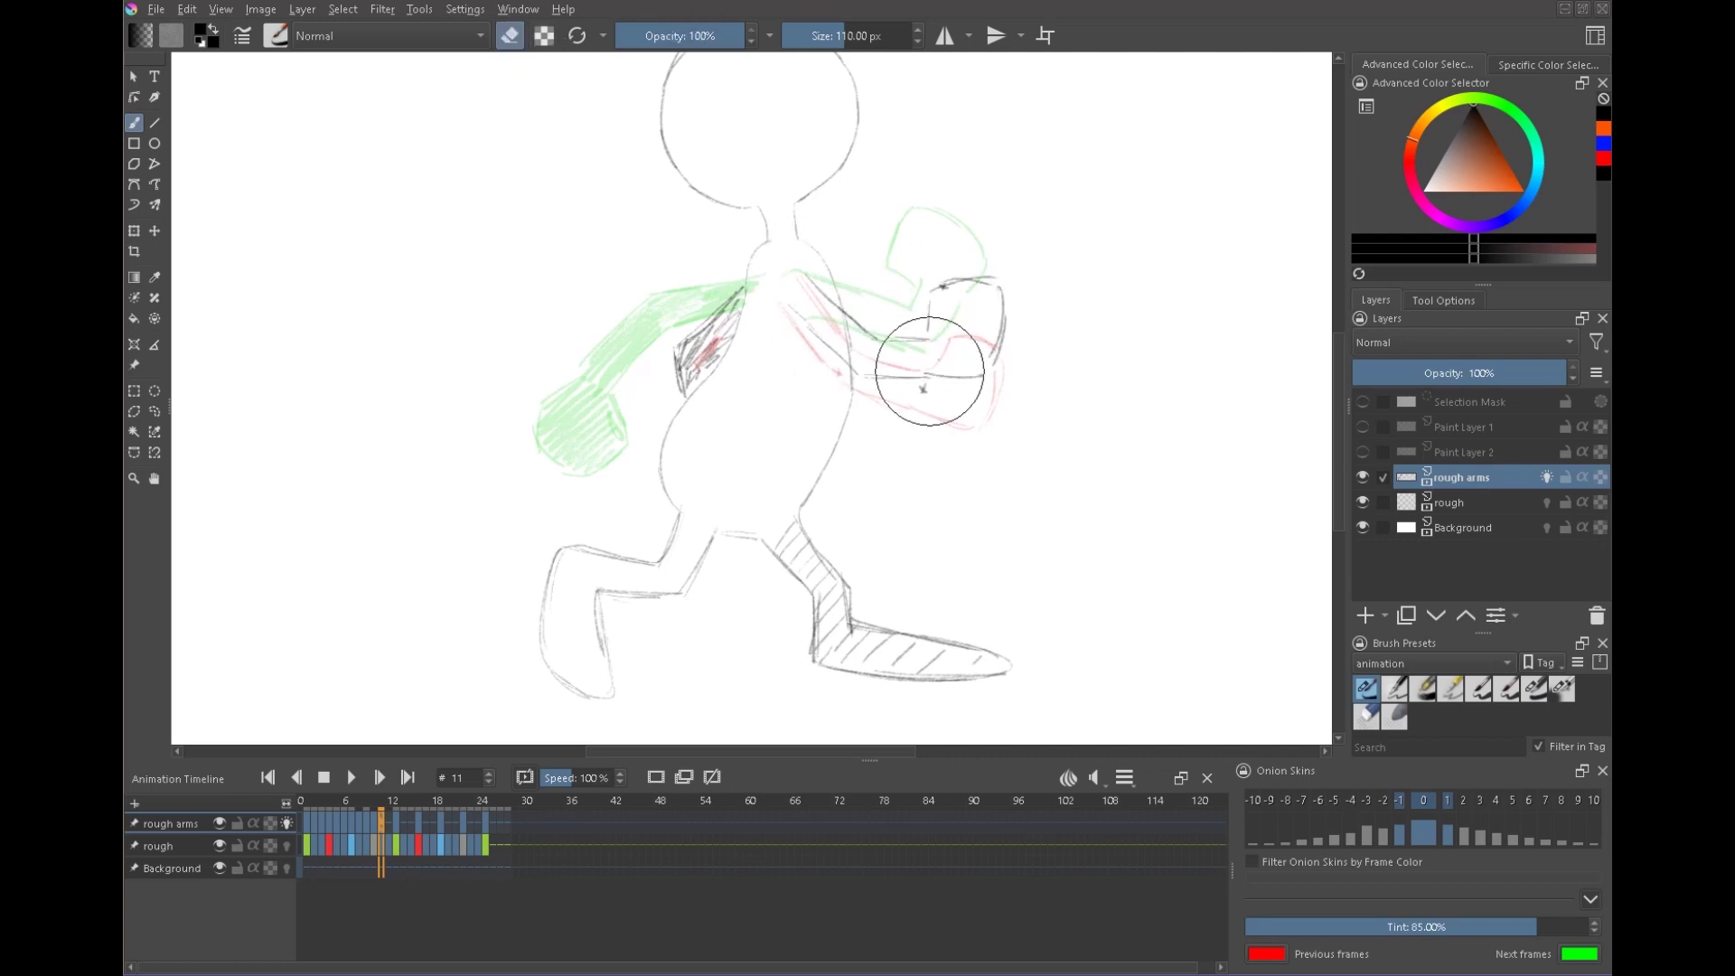
- Erase the rough far arm at frame 12 and redraw it with hatching between the neighbouring onion-skin poses
{"action": "left_click", "coordinate": [394, 846]}
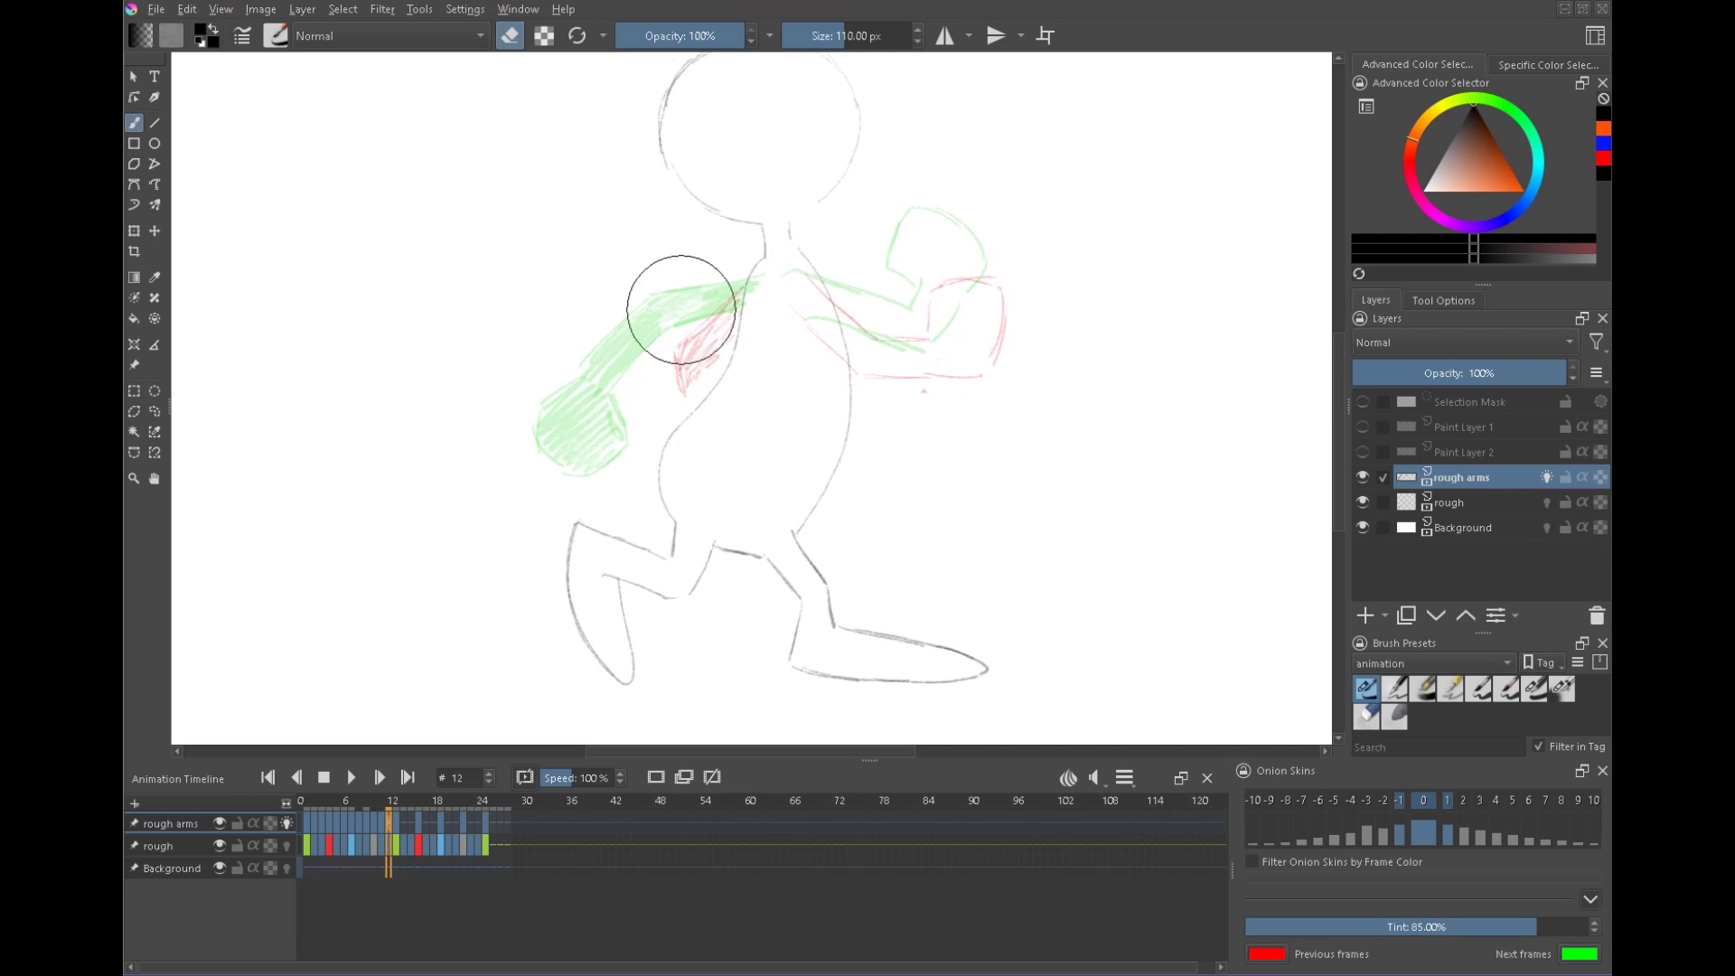
{"action": "left_click", "coordinate": [520, 32]}
{"action": "left_click_drag", "start_coordinate": [652, 327], "coordinate": [627, 411]}
{"action": "mouse_move", "coordinate": [677, 356]}
{"action": "left_mouse_down"}
{"action": "mouse_move", "coordinate": [605, 444]}
{"action": "mouse_move", "coordinate": [619, 492]}
{"action": "left_mouse_up"}
{"action": "left_click_drag", "start_coordinate": [601, 488], "coordinate": [652, 509]}
{"action": "left_click_drag", "start_coordinate": [620, 432], "coordinate": [630, 501]}
{"action": "left_click_drag", "start_coordinate": [641, 428], "coordinate": [639, 501]}
{"action": "left_click_drag", "start_coordinate": [663, 333], "coordinate": [642, 419]}
{"action": "left_click_drag", "start_coordinate": [673, 335], "coordinate": [658, 437]}
{"action": "left_click_drag", "start_coordinate": [706, 304], "coordinate": [673, 410]}
- Examine the arm swing by flipping back and forth between frame 12 and the preceding frames
{"action": "key", "text": "Left"}
{"action": "key", "text": "Left"}
{"action": "key", "text": "Right"}
{"action": "key", "text": "Right"}
{"action": "key", "text": "Left"}
{"action": "key", "text": "Left"}
{"action": "key", "text": "Right"}
{"action": "key", "text": "Right"}
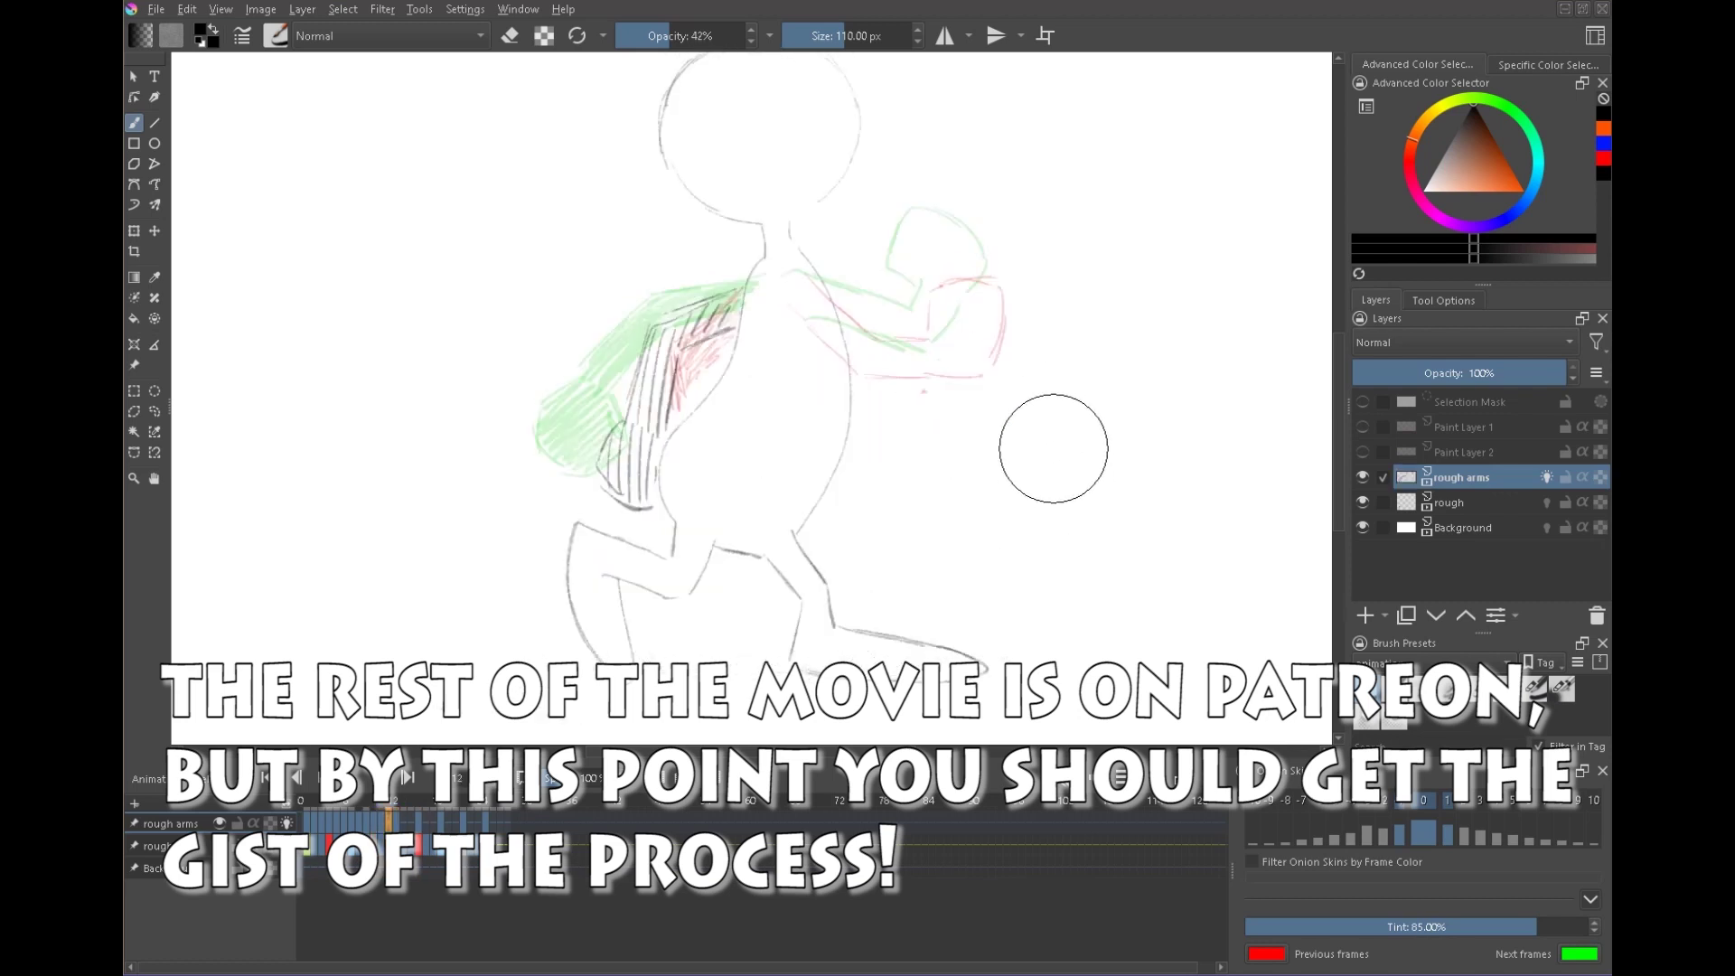
- Draw the near arm and fist at frame 12 between the onion-skin poses of frames 11 and 13
{"action": "left_click_drag", "start_coordinate": [813, 280], "coordinate": [897, 322]}
{"action": "mouse_move", "coordinate": [940, 227]}
{"action": "left_mouse_down"}
{"action": "mouse_move", "coordinate": [906, 266]}
{"action": "mouse_move", "coordinate": [919, 309]}
{"action": "left_mouse_up"}
{"action": "left_click_drag", "start_coordinate": [950, 227], "coordinate": [992, 295]}
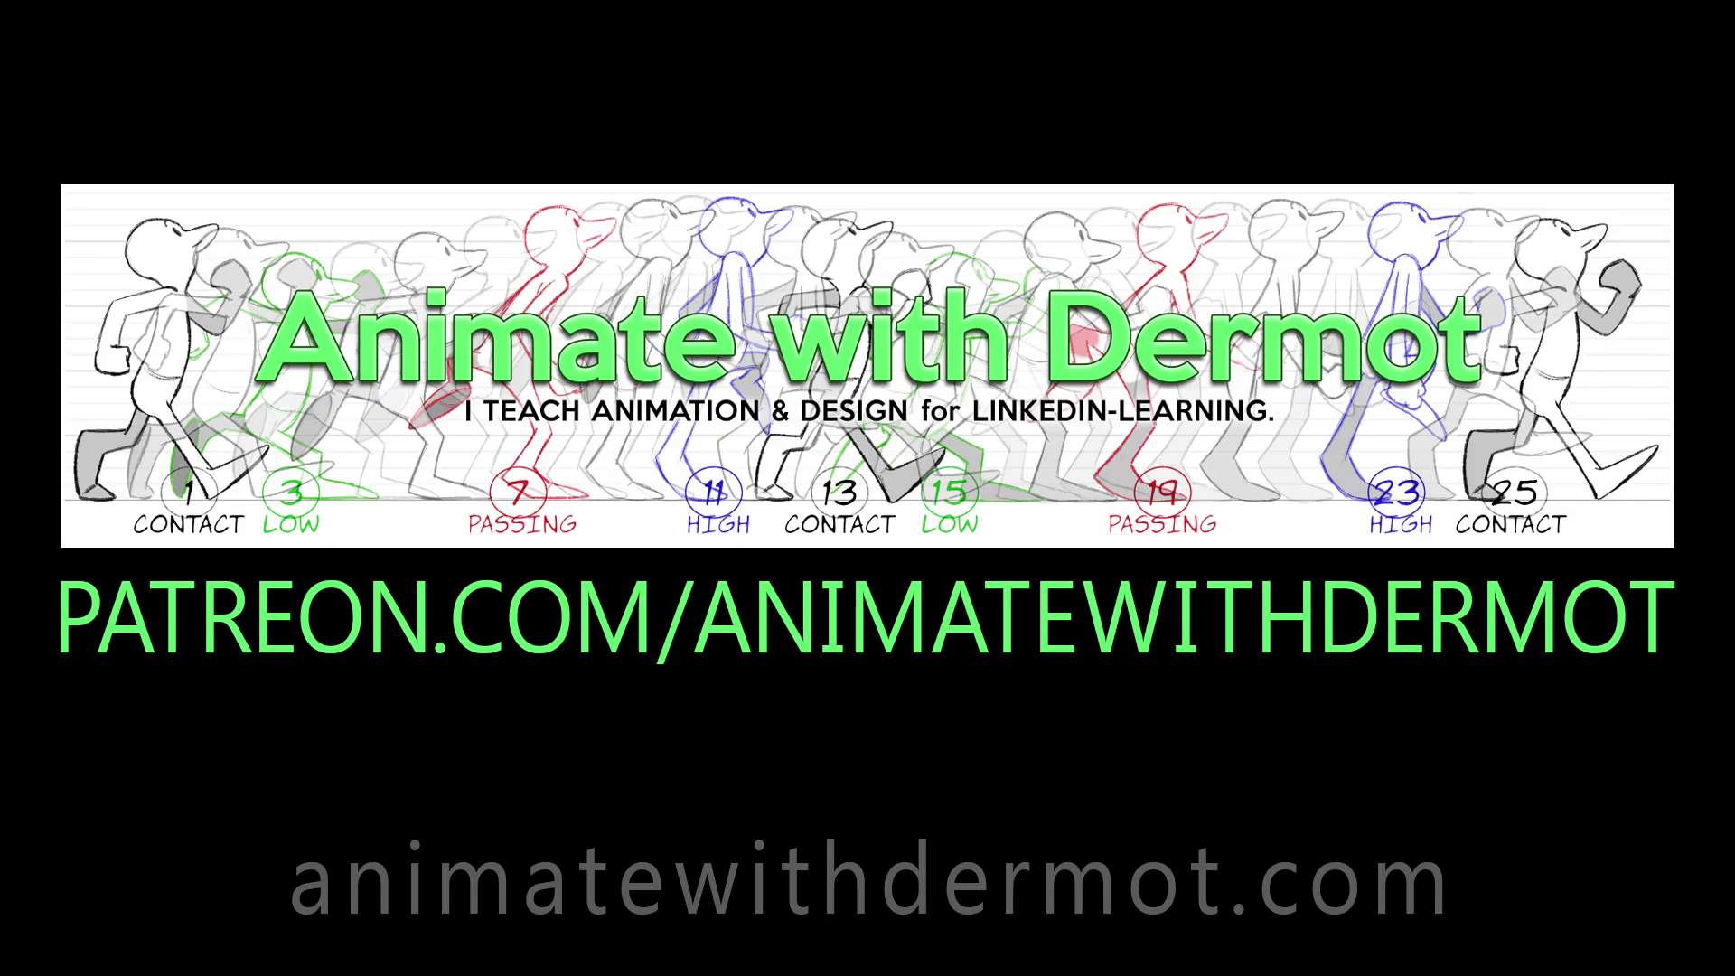